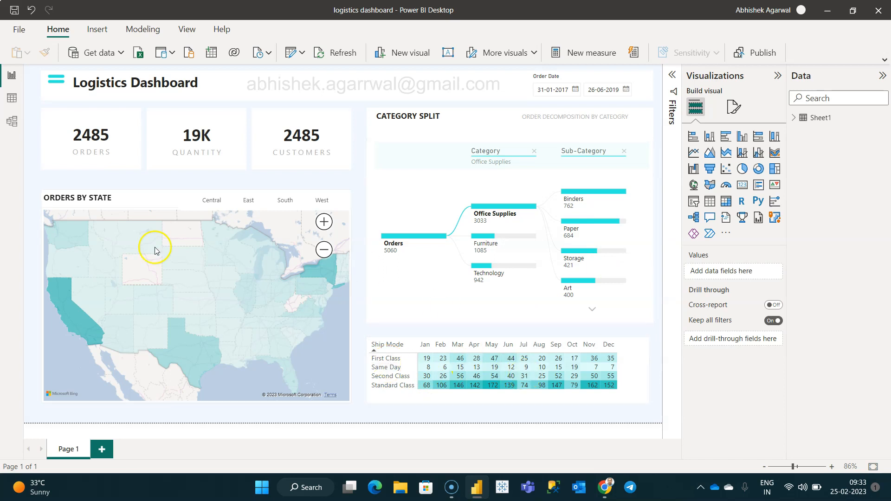
# Try the region slicer on the orders-by-state map with East and Central, and clear the selection
pyautogui.moveTo(165, 306)
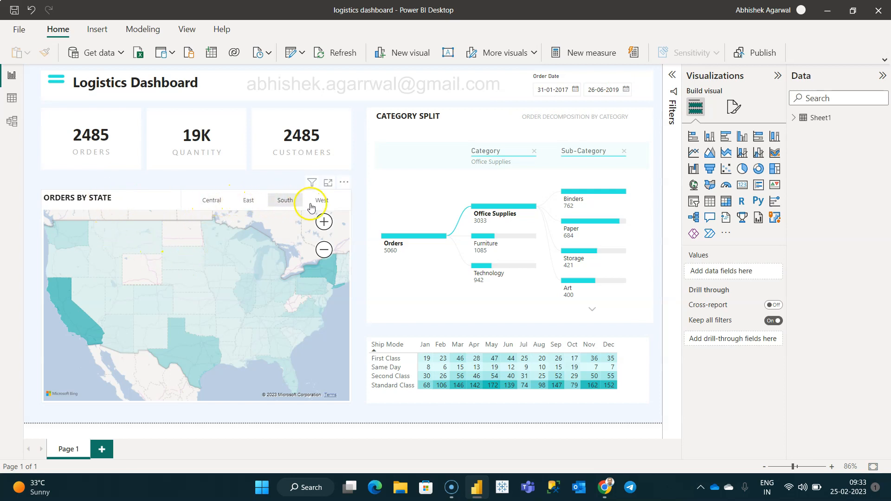
pyautogui.click(216, 201)
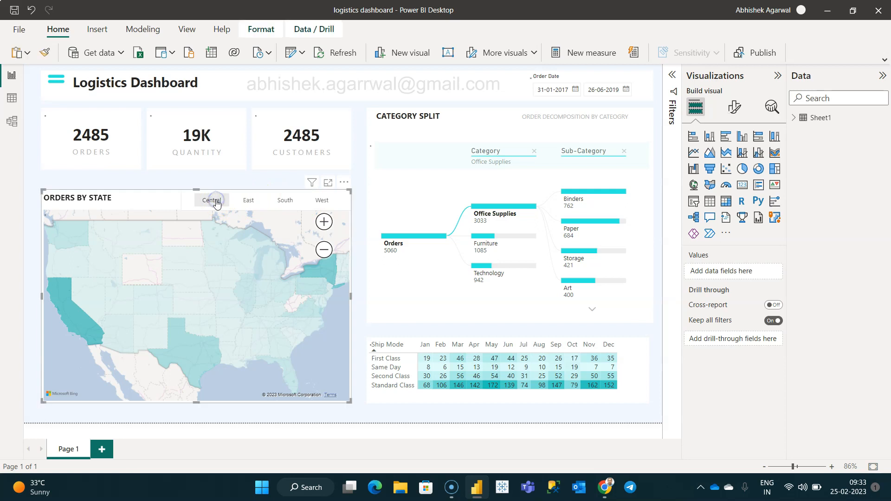
pyautogui.click(247, 202)
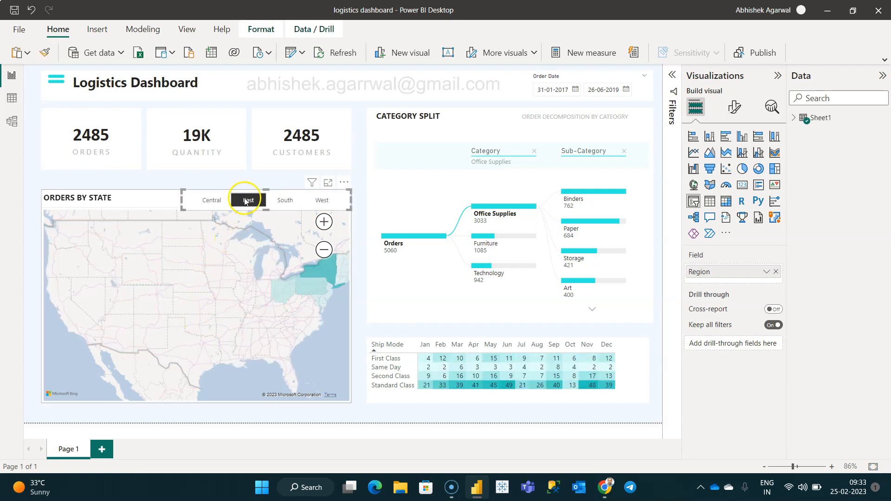
pyautogui.click(212, 201)
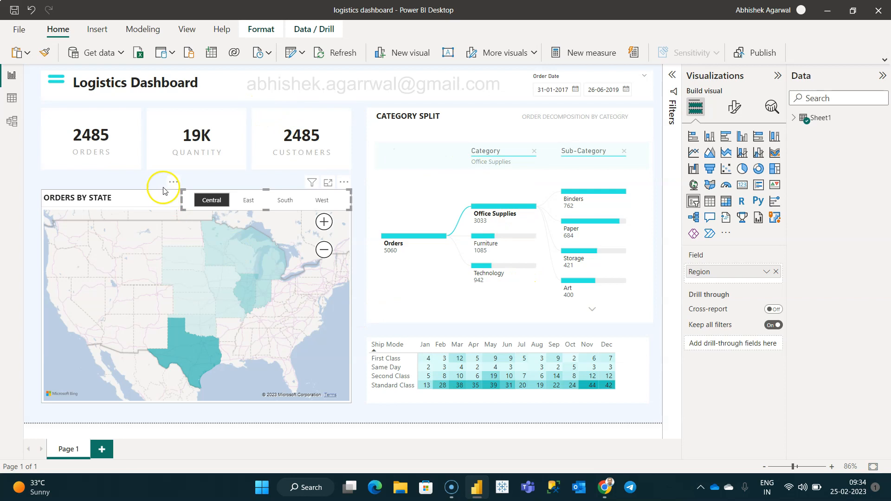
pyautogui.click(217, 204)
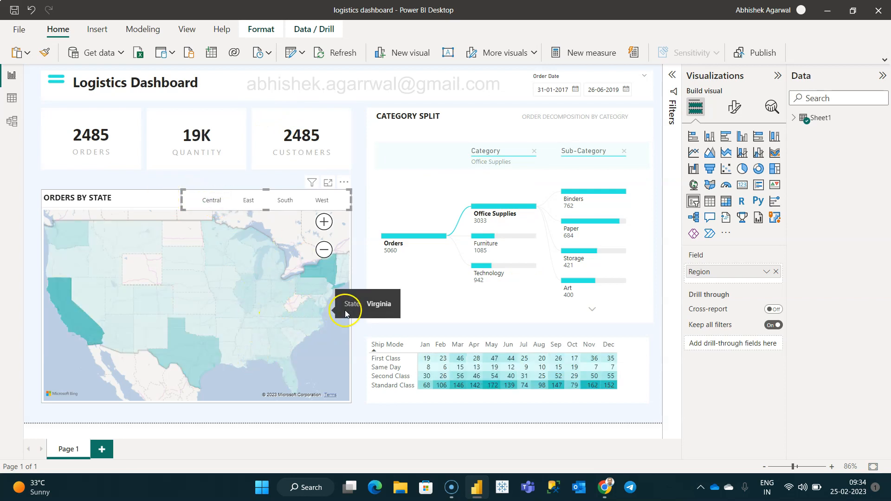
pyautogui.click(361, 263)
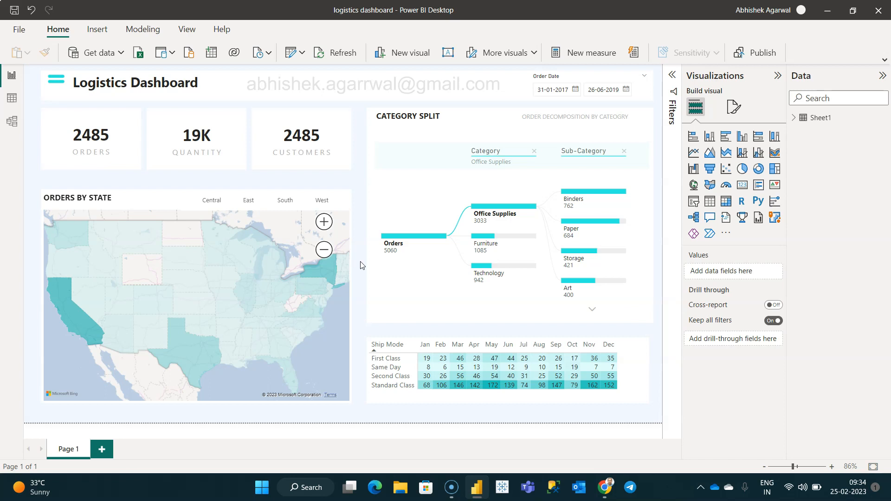
# Switch to Google Drive in Chrome, look through the Datasets folder and open its Power BI subfolder to find PowerBI_SuperstoreSales.xlsx
pyautogui.click(353, 257)
pyautogui.press('super+Tab')
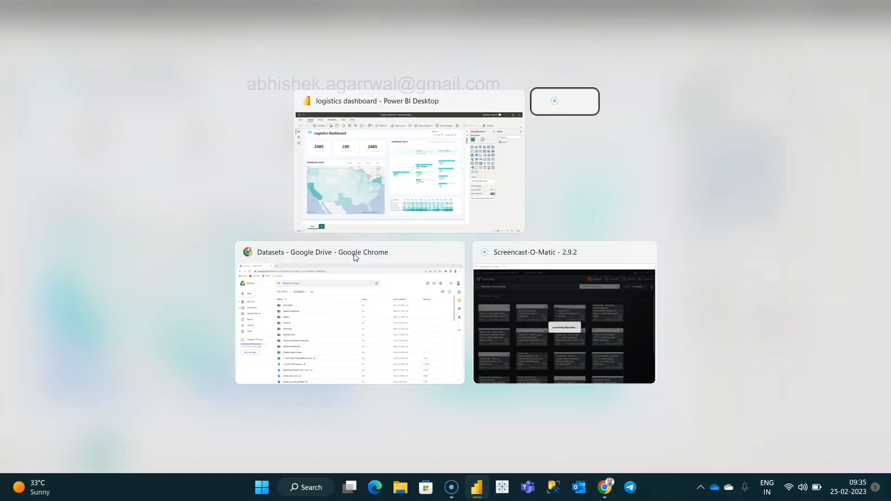
pyautogui.click(355, 256)
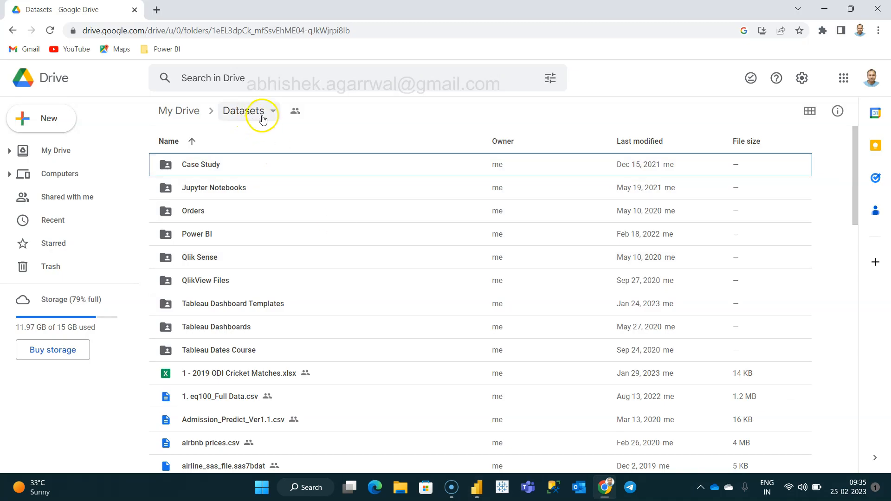
pyautogui.scroll(-6, 349, 304)
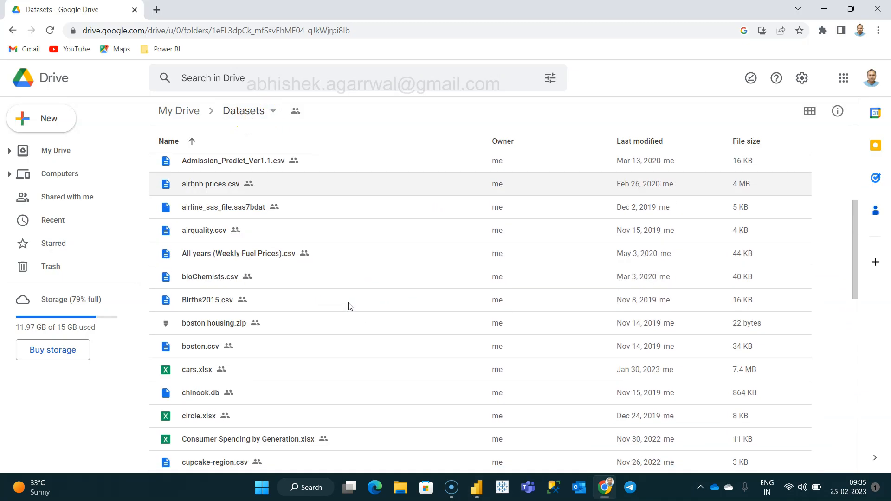
pyautogui.scroll(-8, 350, 306)
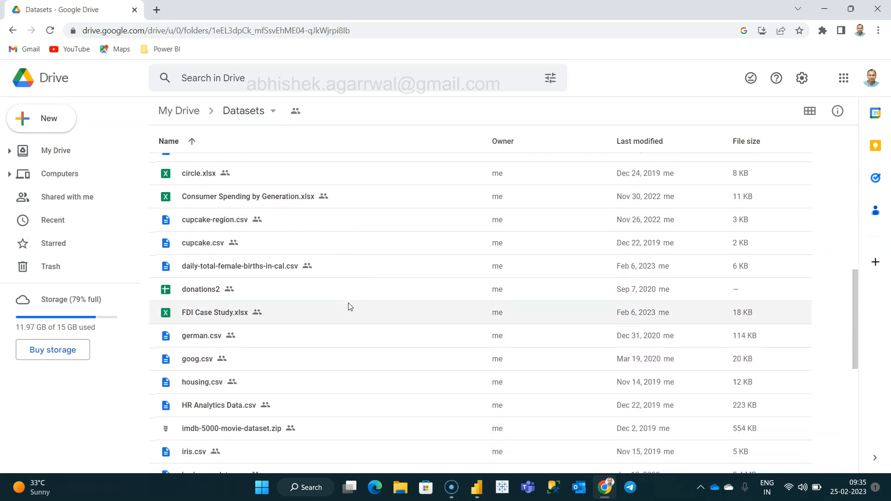
pyautogui.scroll(-5, 350, 306)
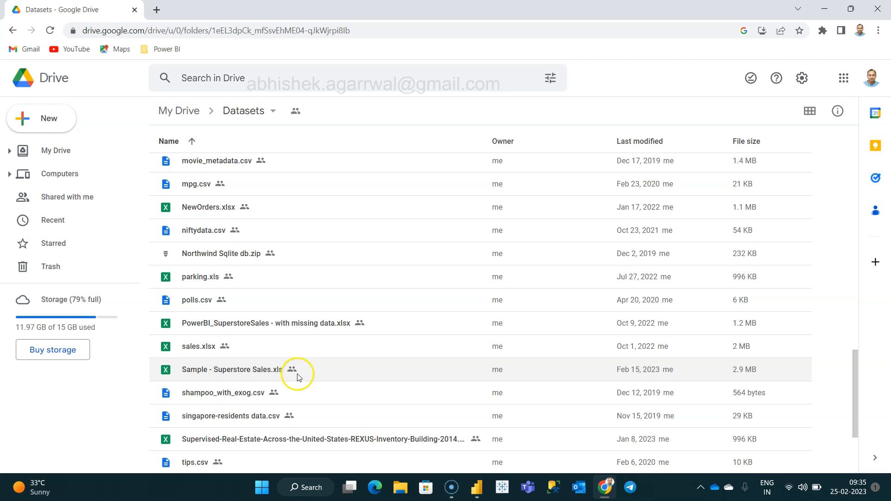
pyautogui.scroll(-2, 332, 353)
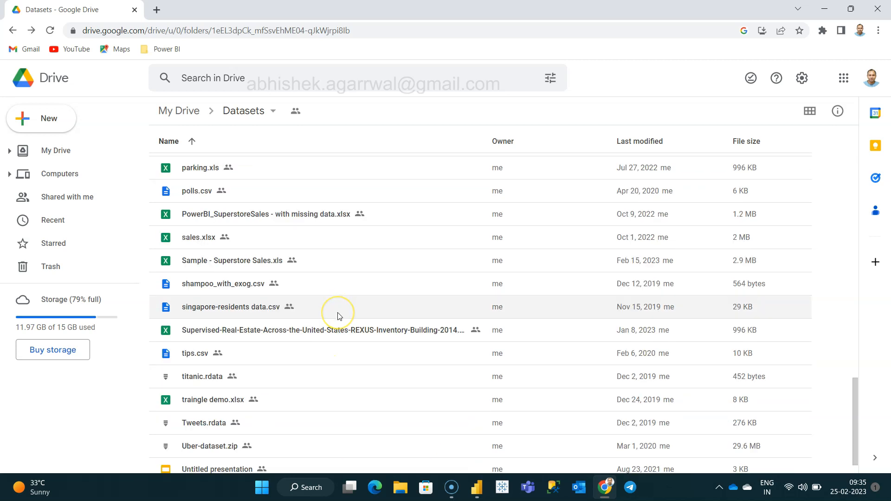
pyautogui.scroll(20, 338, 314)
pyautogui.doubleClick(227, 240)
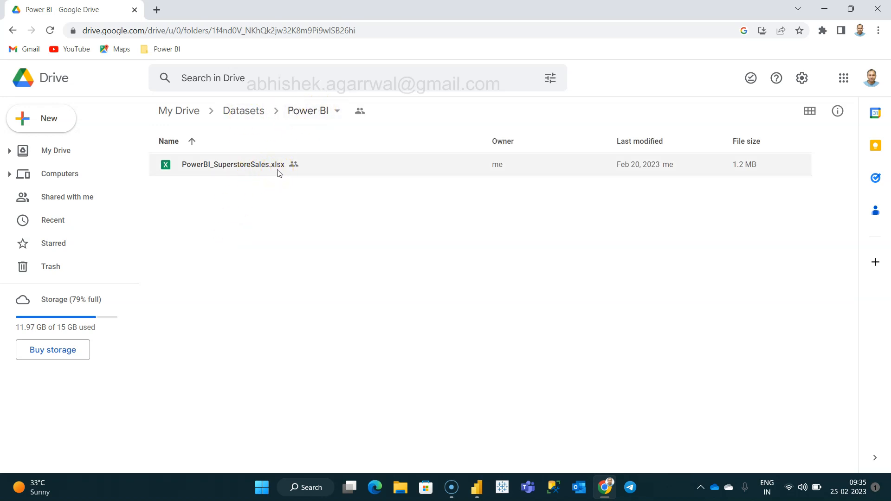
pyautogui.click(351, 217)
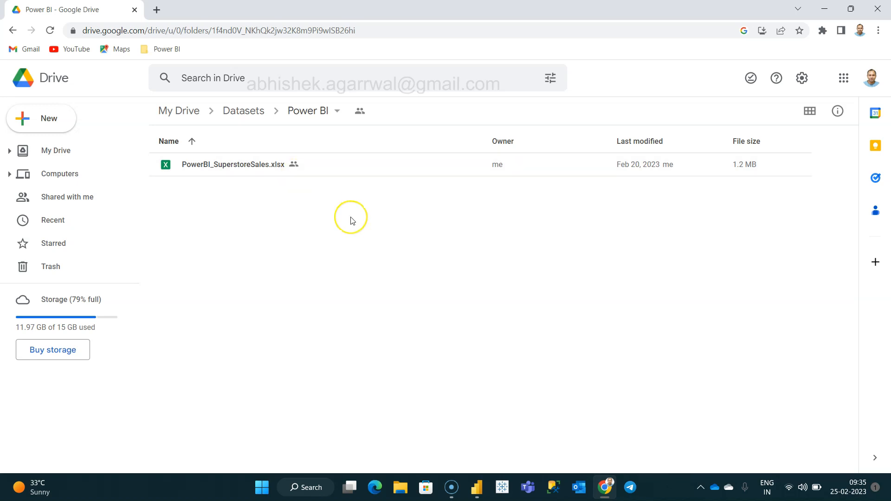
# Return to Power BI Desktop and add a blank page to the logistics dashboard report
pyautogui.hotkey('alt', 'Tab')
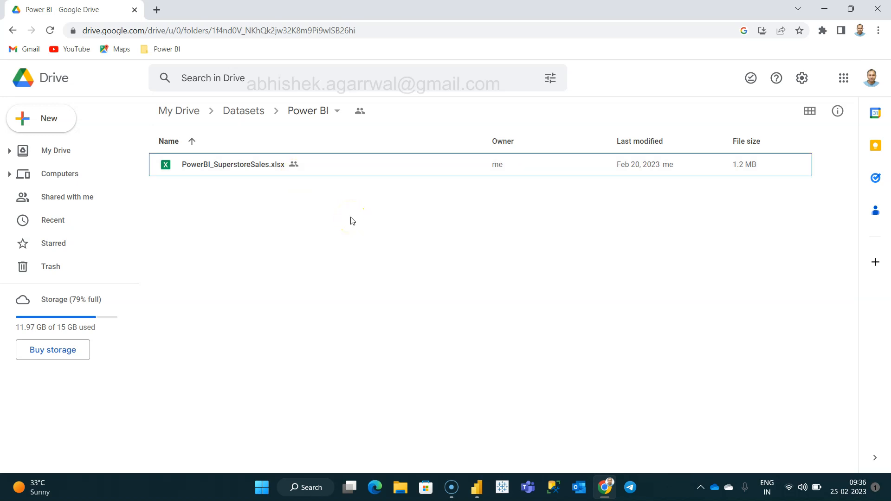
pyautogui.hotkey('alt', 'Tab')
pyautogui.hotkey('alt', 'Tab')
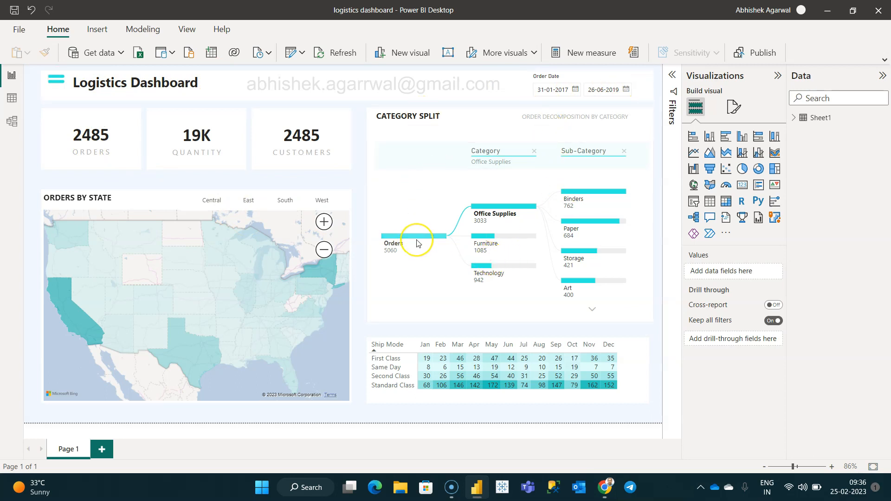
pyautogui.moveTo(417, 243)
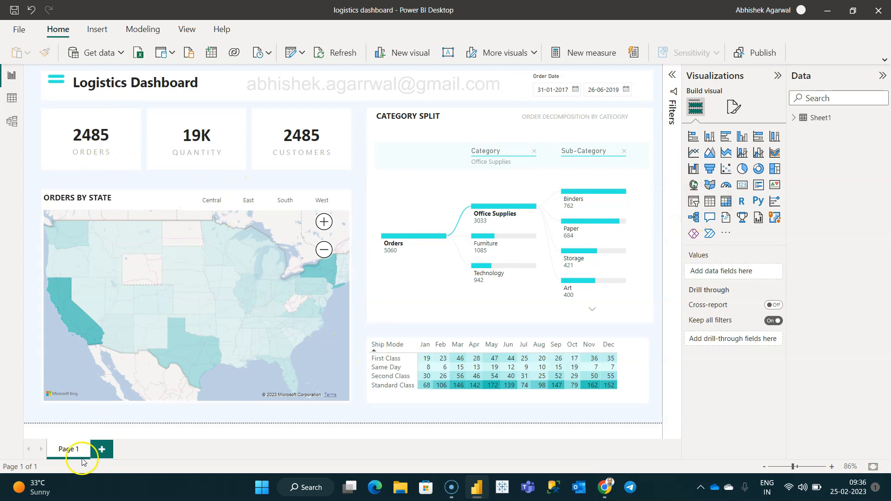
pyautogui.click(102, 449)
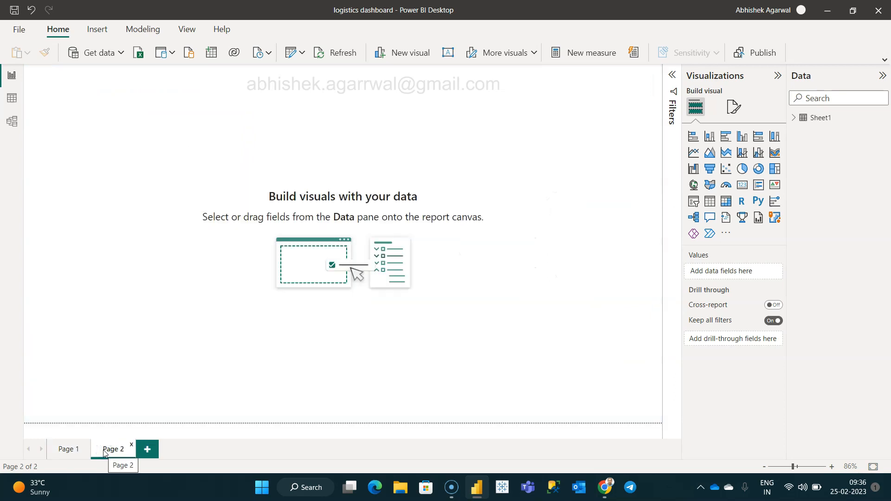
# Expand the Sheet1 field list and look through the columns of its data table, returning to the report page
pyautogui.click(120, 54)
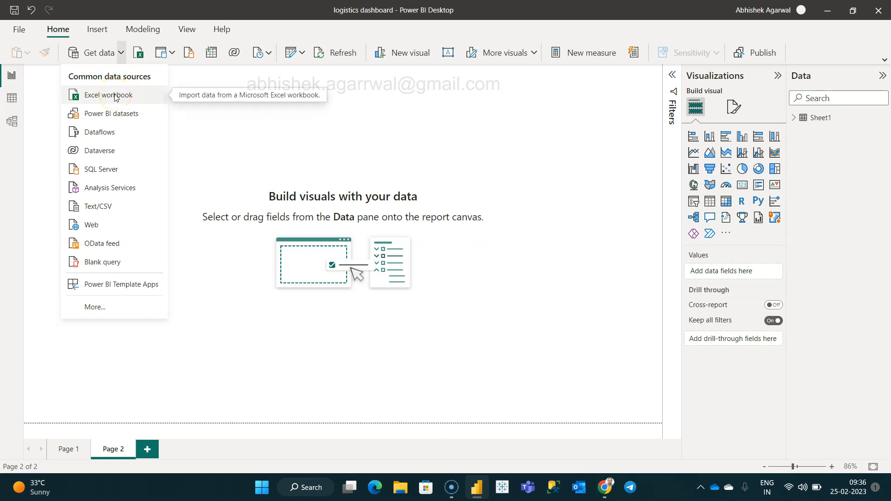
pyautogui.click(793, 120)
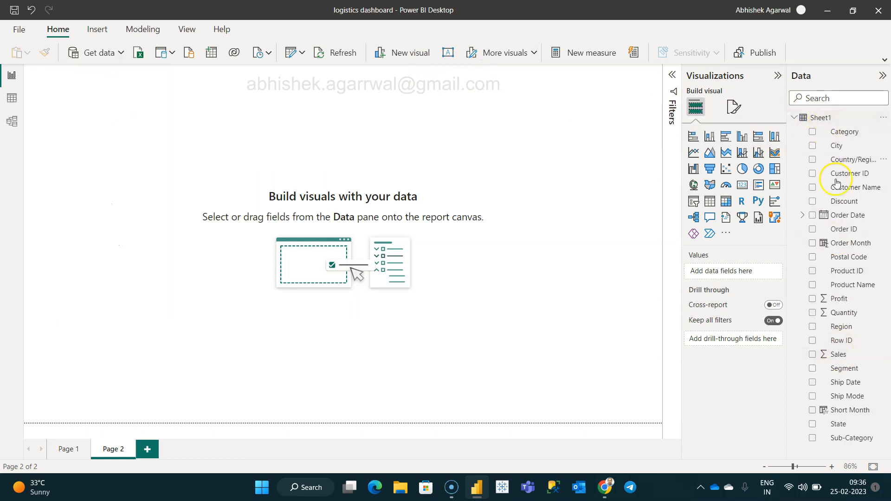
pyautogui.click(21, 105)
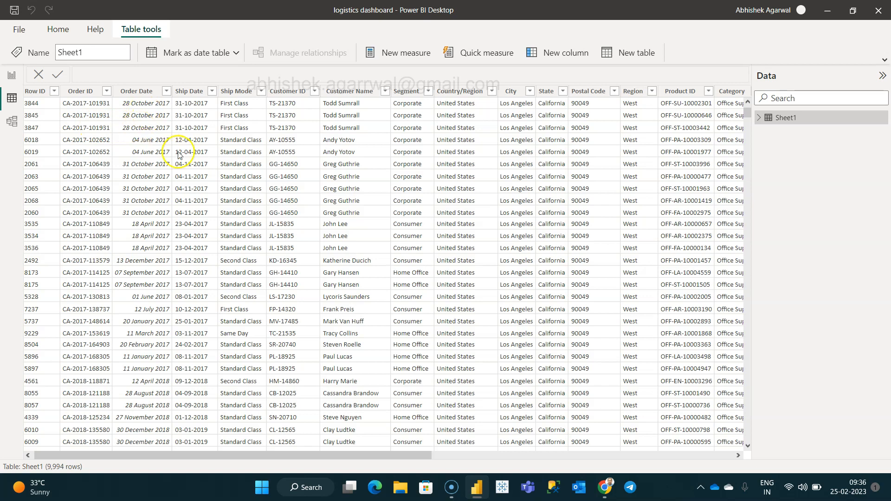
pyautogui.hscroll(4, 369, 151)
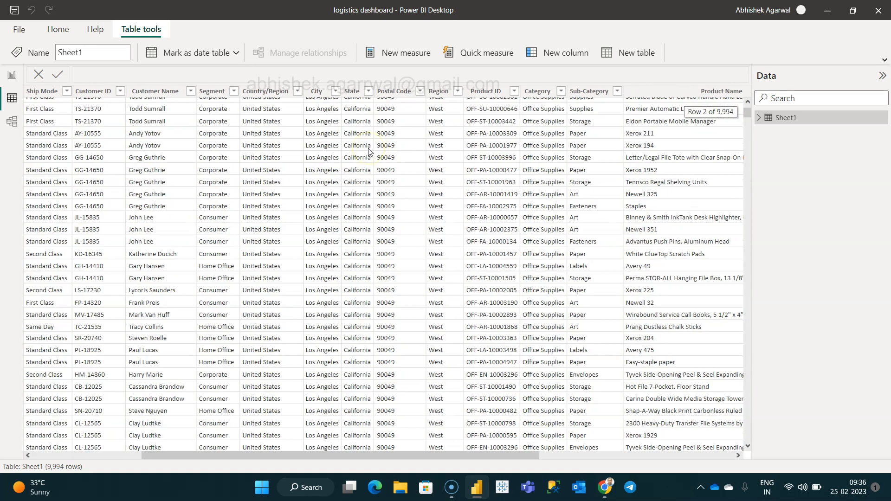
pyautogui.hscroll(3, 369, 152)
pyautogui.hscroll(-6, 369, 152)
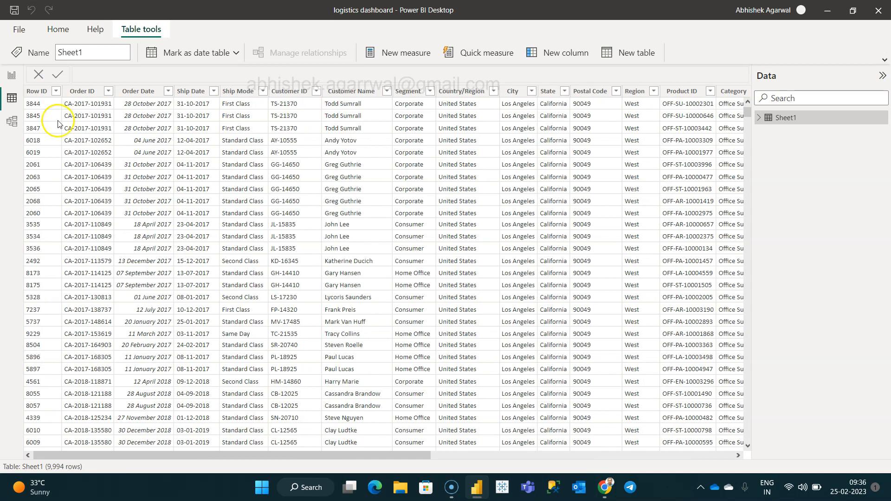
pyautogui.click(12, 77)
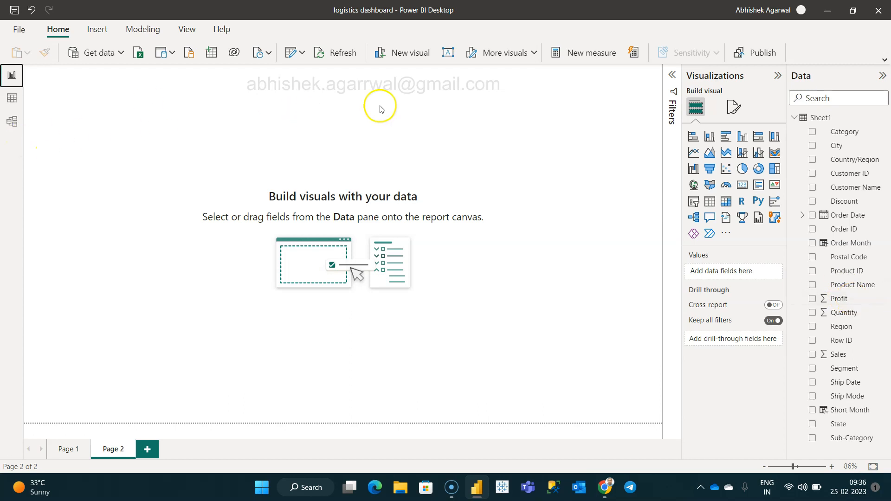
# Expand the command area to full size and review the Sheet1 data columns through Order Month, returning to the report page
pyautogui.click(884, 60)
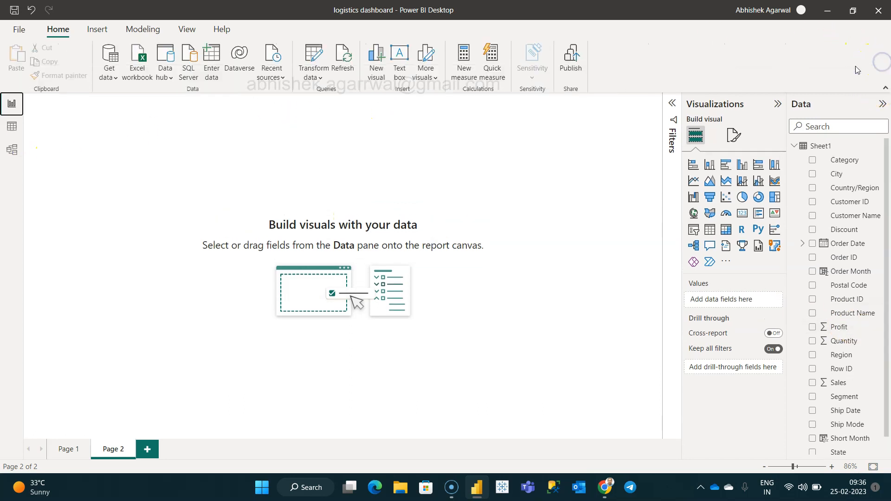
pyautogui.click(13, 130)
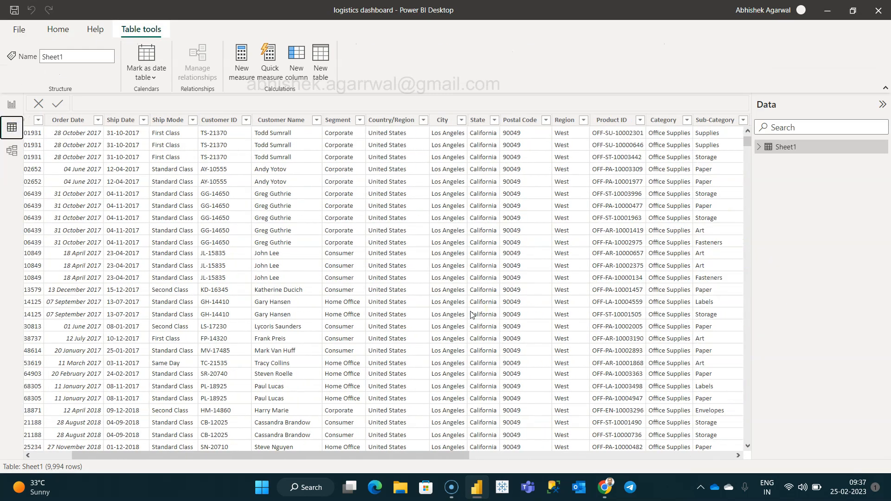
pyautogui.hscroll(10, 472, 314)
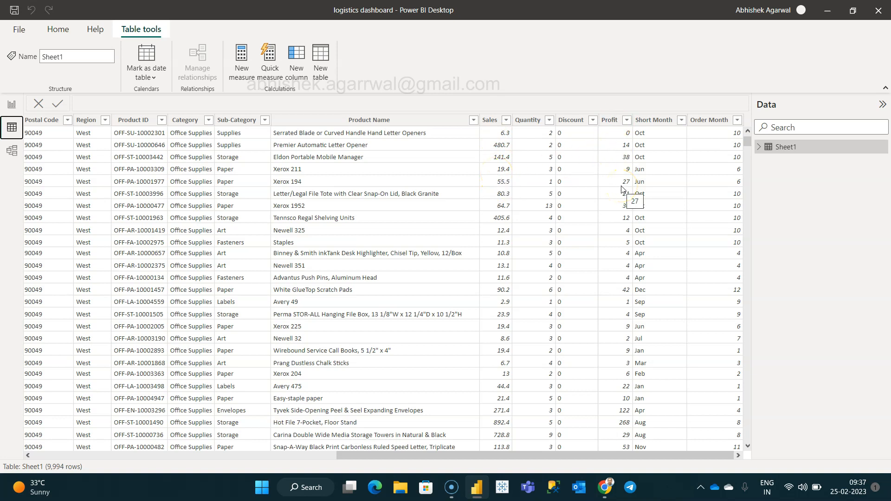
pyautogui.click(12, 105)
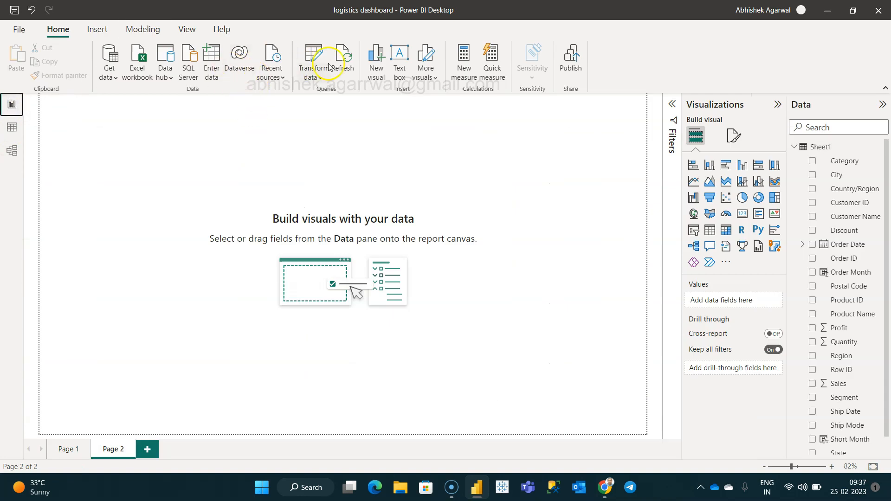
# Open Sheet1 in Power Query Editor and try to replace "$" with an empty value in the Sales column
pyautogui.click(313, 54)
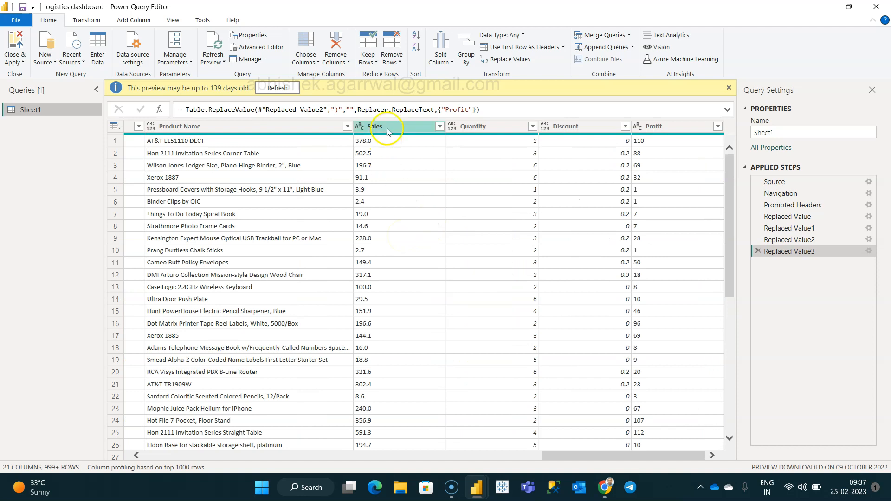
pyautogui.click(387, 128)
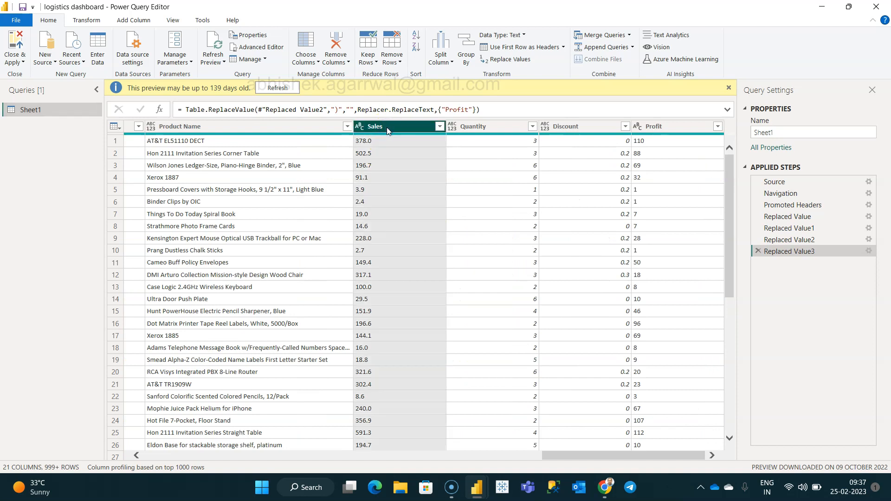
pyautogui.rightClick(387, 128)
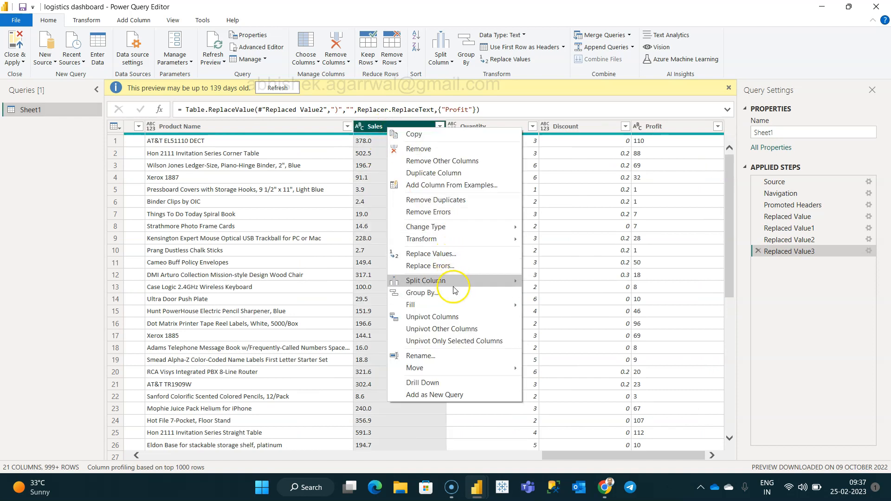
pyautogui.click(453, 256)
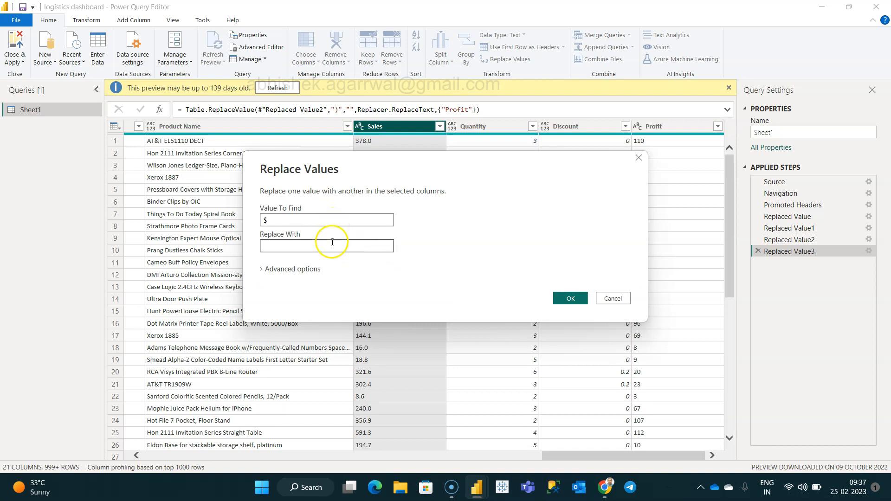
pyautogui.click(575, 300)
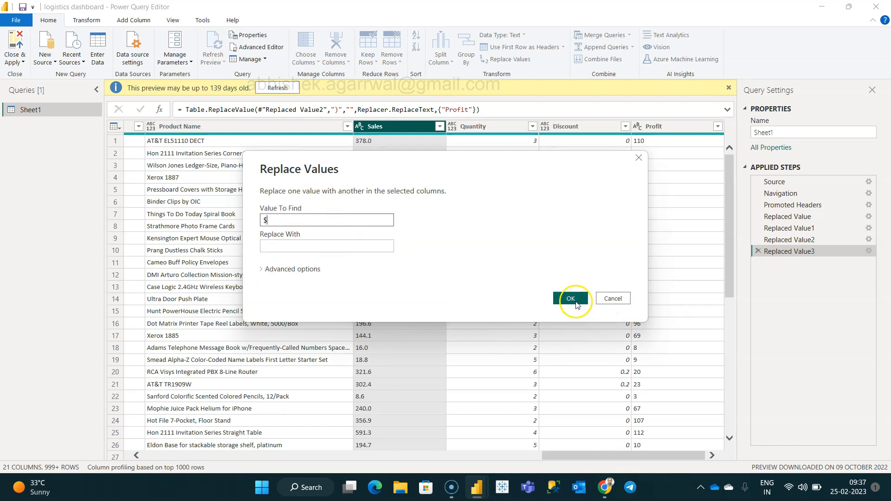
pyautogui.click(611, 298)
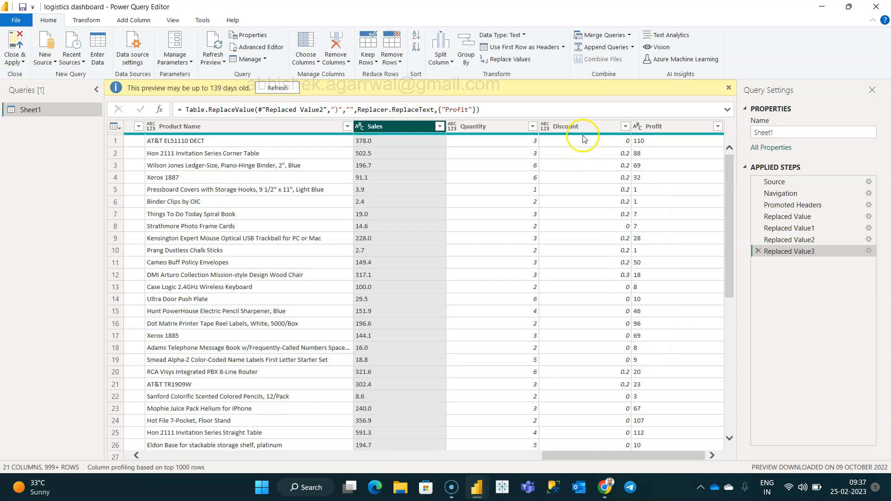
# Examine the Profit, Sales and Quantity columns and the applied value replacements in the Sheet1 query
pyautogui.click(666, 126)
pyautogui.click(668, 184)
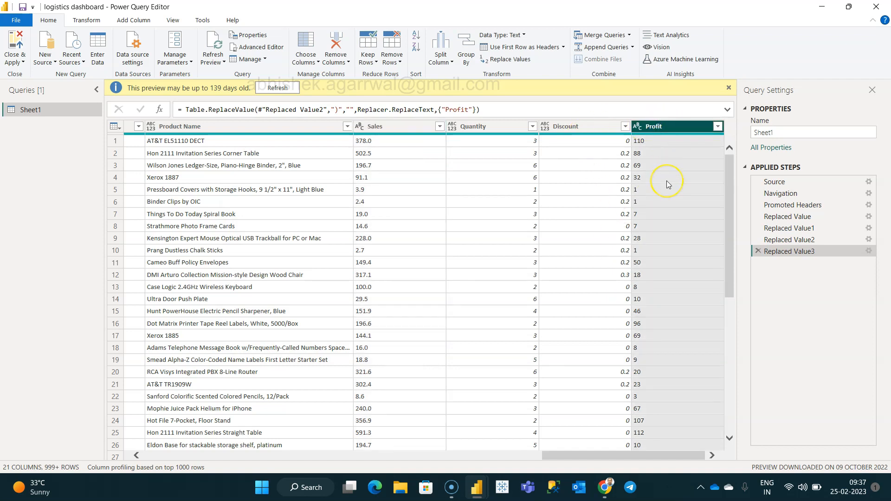
pyautogui.click(665, 193)
pyautogui.click(665, 145)
pyautogui.click(796, 205)
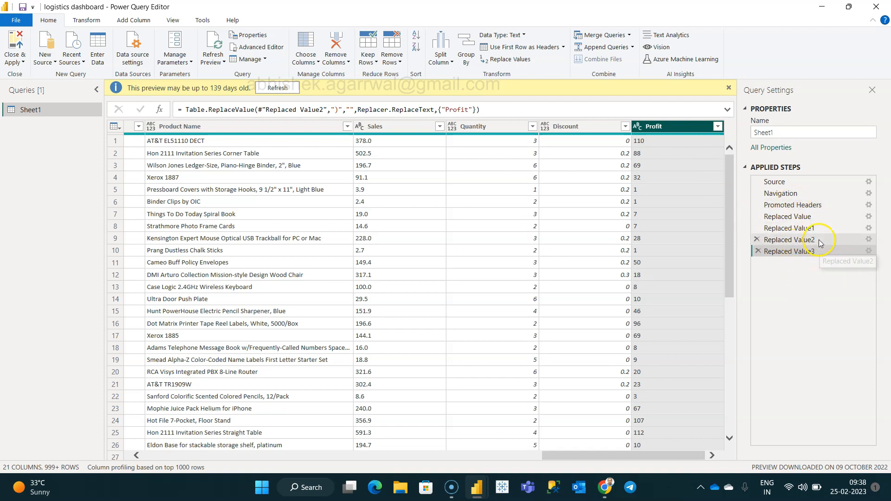
pyautogui.rightClick(655, 126)
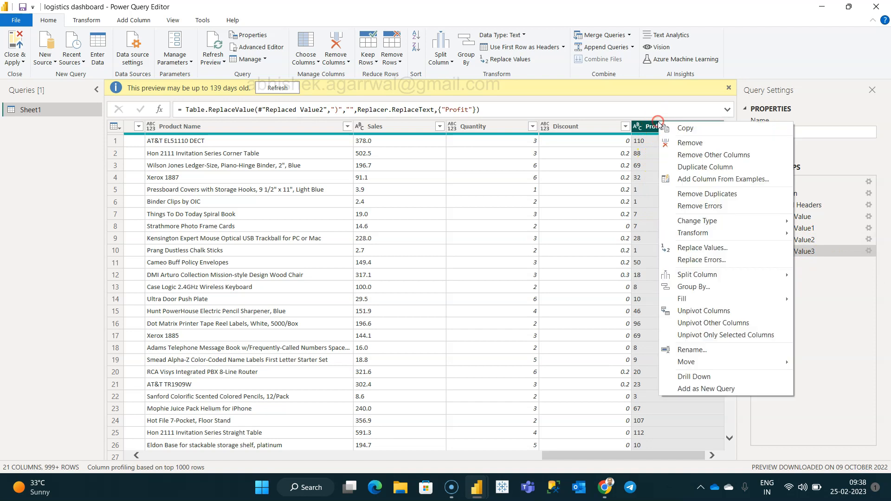
pyautogui.click(640, 231)
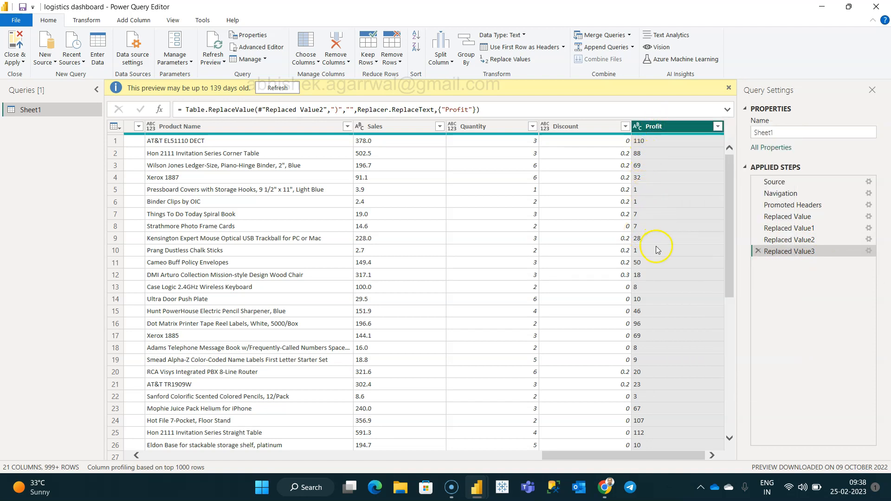
pyautogui.click(500, 153)
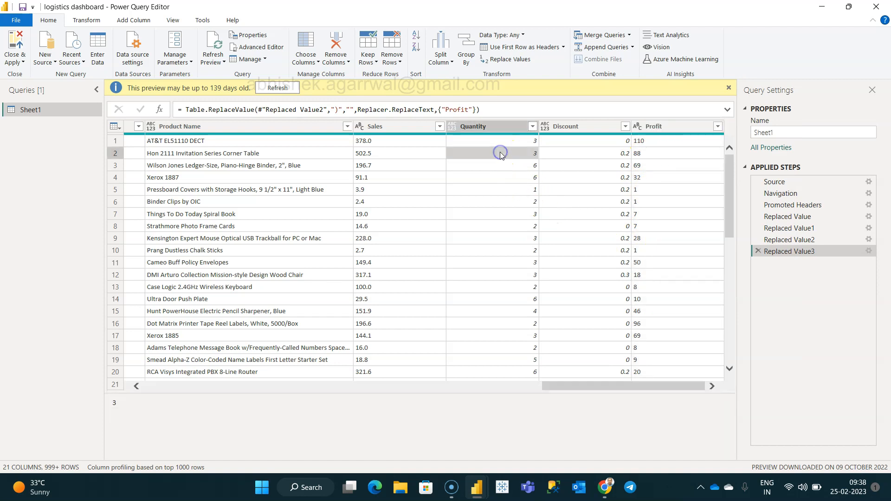
pyautogui.click(410, 153)
pyautogui.click(517, 194)
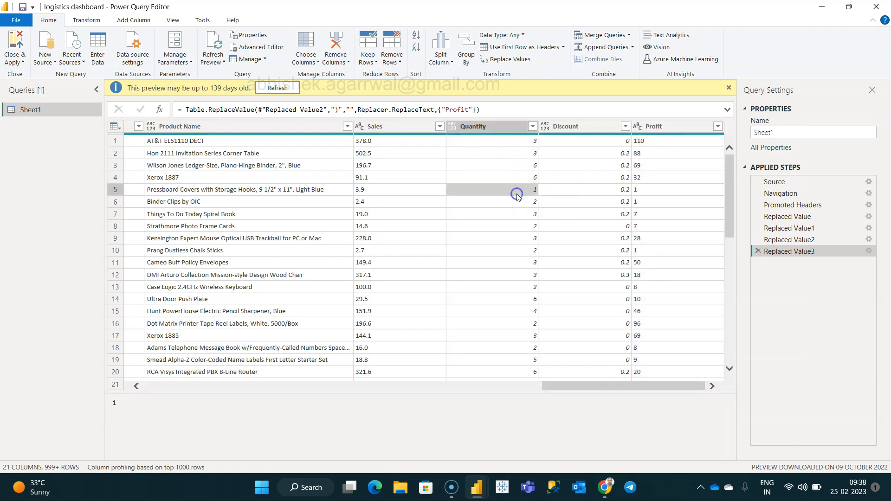
# Close Power Query Editor with its changes applied and check the Sheet1 fields on the report page
pyautogui.click(13, 45)
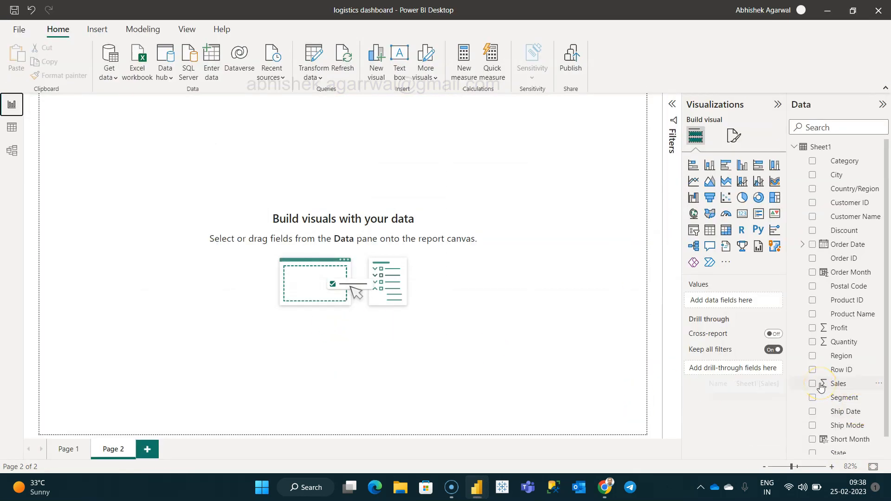
pyautogui.scroll(-1, 859, 359)
pyautogui.scroll(1, 858, 359)
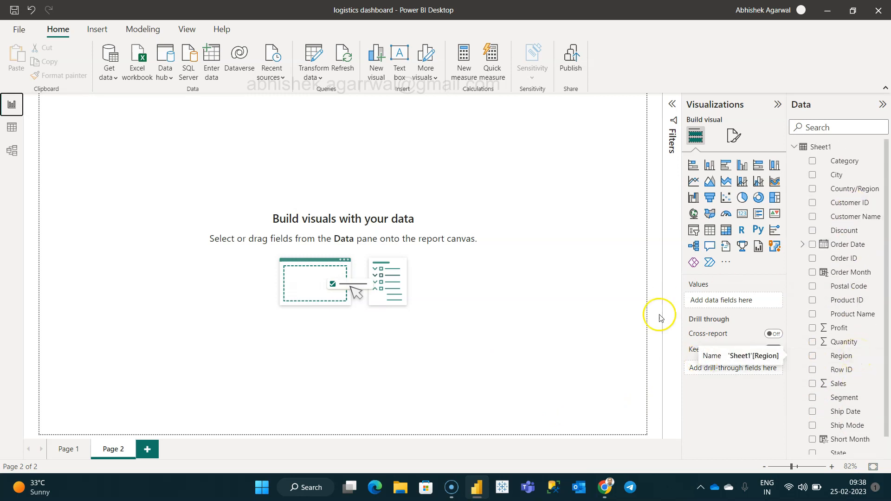
pyautogui.click(590, 301)
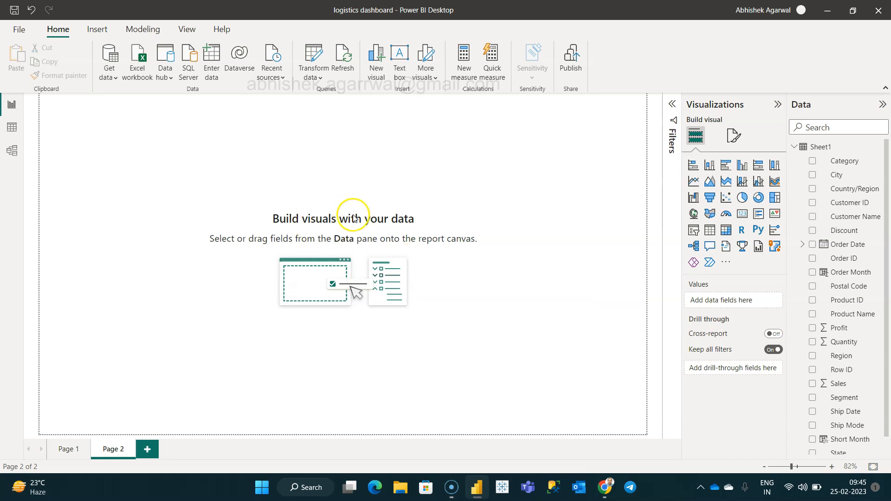
# Inspect the canvas background color code and transparency of the finished dashboard on Page 1
pyautogui.click(68, 450)
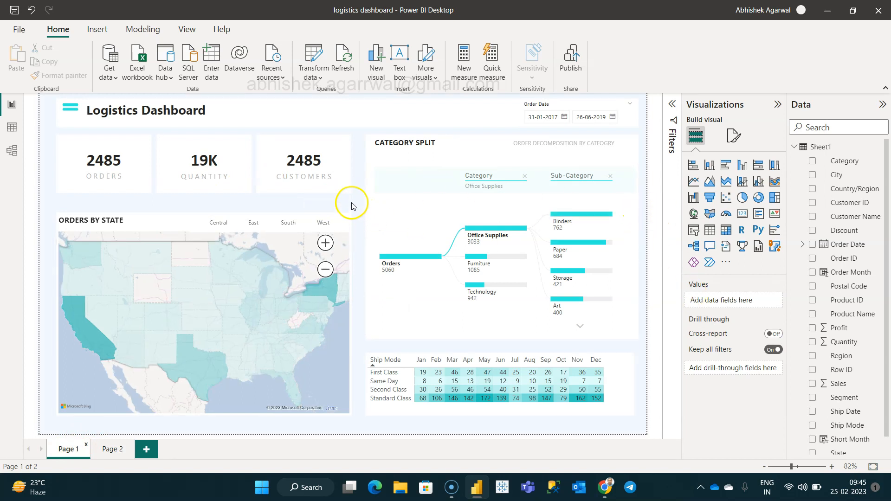
pyautogui.click(735, 134)
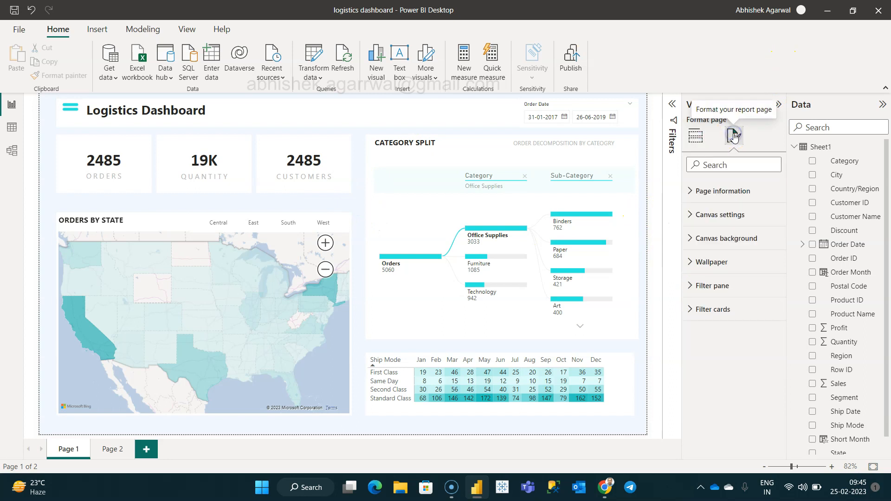
pyautogui.click(693, 239)
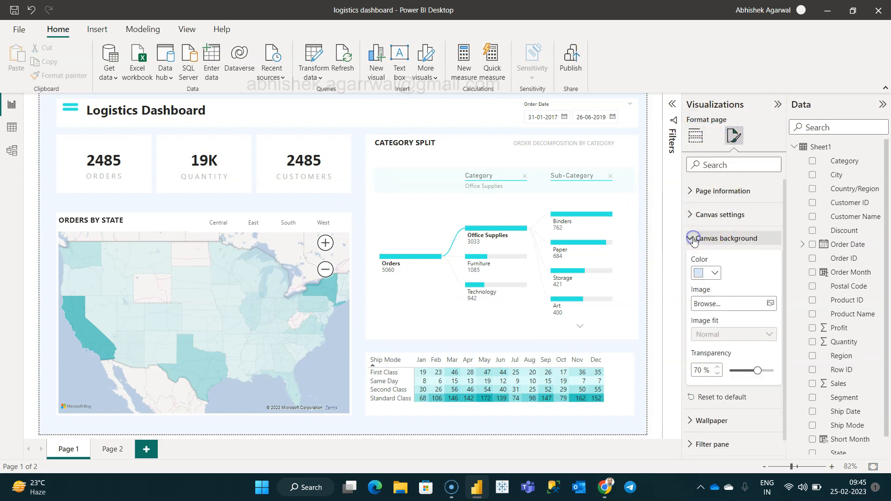
pyautogui.click(715, 273)
pyautogui.click(720, 255)
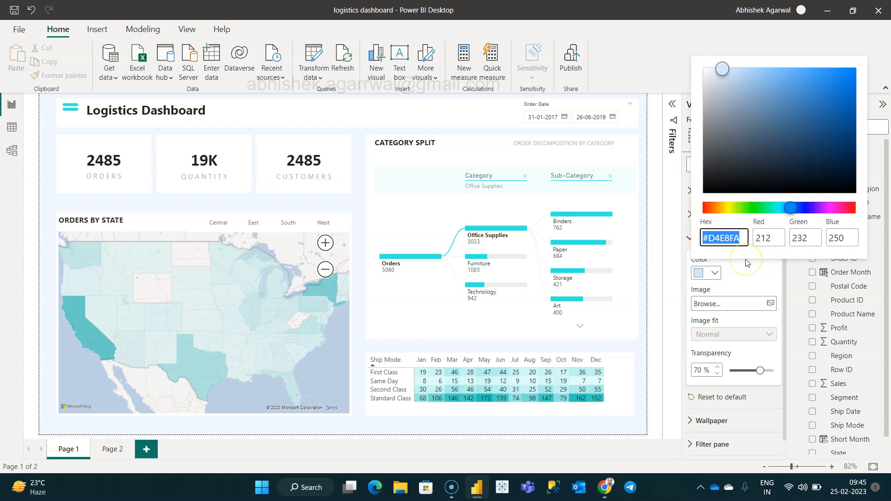
pyautogui.click(729, 238)
pyautogui.click(740, 238)
pyautogui.doubleClick(739, 238)
pyautogui.click(669, 253)
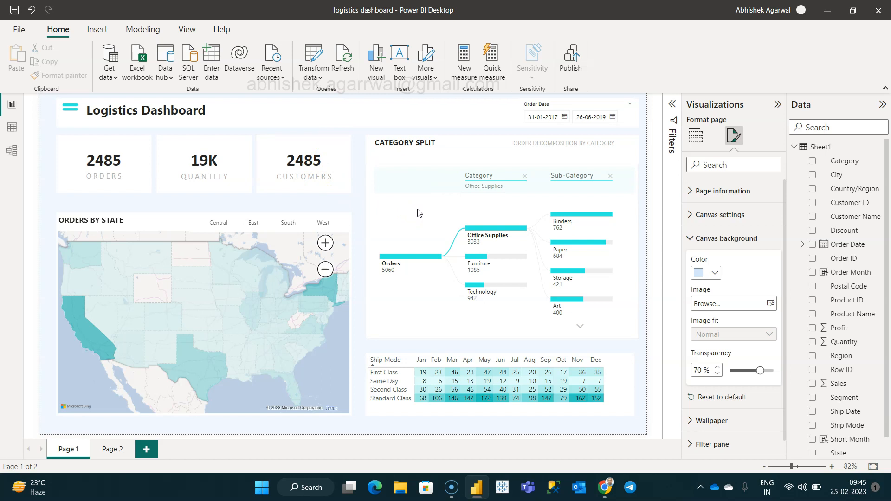
# Set Page 2's canvas background to the same light blue as Page 1, with 66% transparency
pyautogui.click(117, 449)
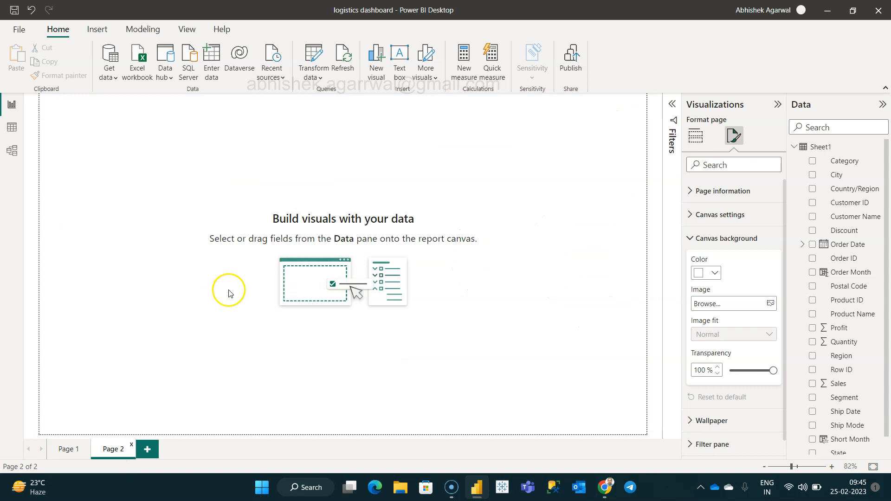
pyautogui.click(709, 275)
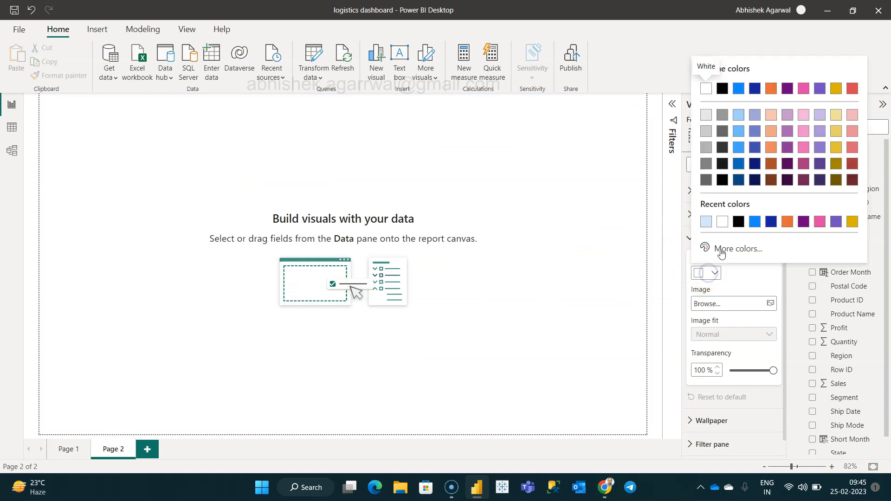
pyautogui.click(707, 221)
pyautogui.moveTo(772, 371)
pyautogui.mouseDown()
pyautogui.moveTo(743, 373)
pyautogui.moveTo(758, 374)
pyautogui.mouseUp()
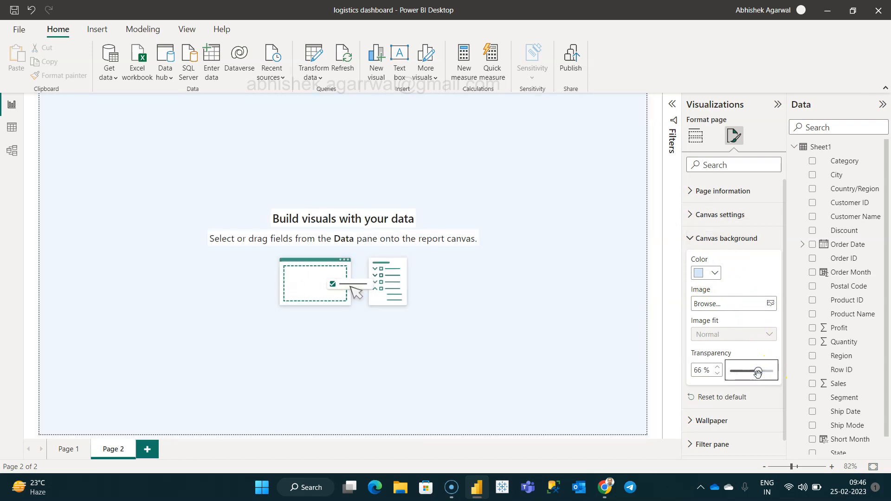
pyautogui.click(577, 296)
pyautogui.click(553, 198)
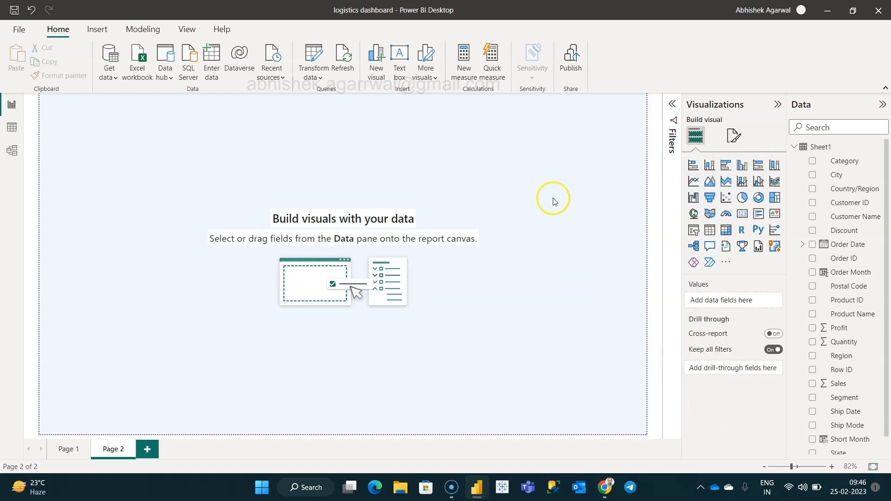
# Add a card visual to Page 2 and shrink it to a small tile near the canvas's upper-left corner
pyautogui.click(743, 216)
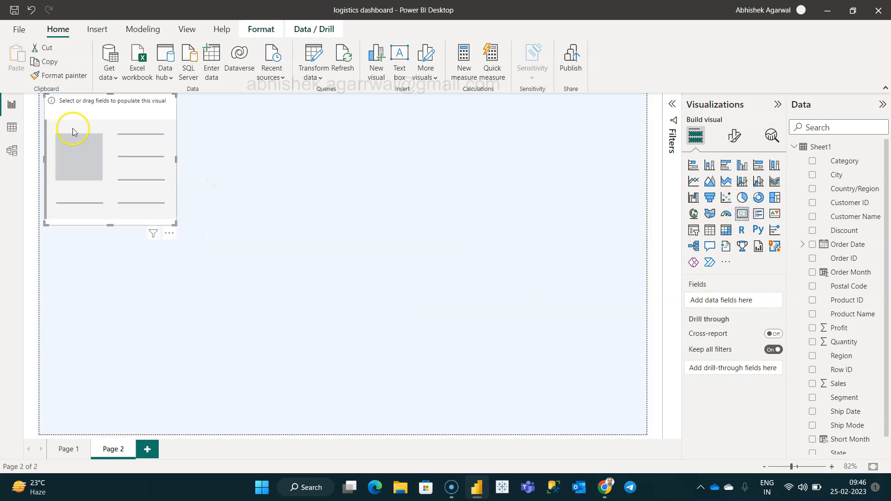
pyautogui.moveTo(47, 94); pyautogui.dragTo(89, 143)
pyautogui.moveTo(176, 185); pyautogui.dragTo(187, 184)
pyautogui.moveTo(138, 224); pyautogui.dragTo(100, 181)
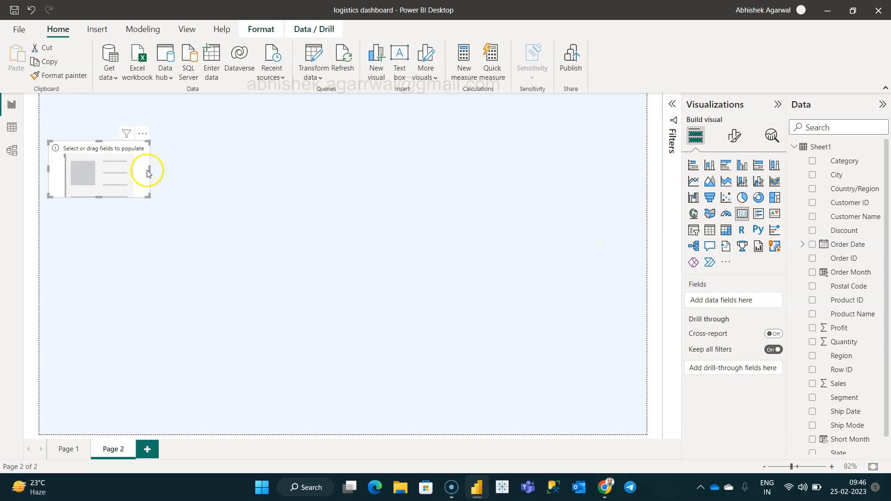
pyautogui.moveTo(150, 168); pyautogui.dragTo(126, 172)
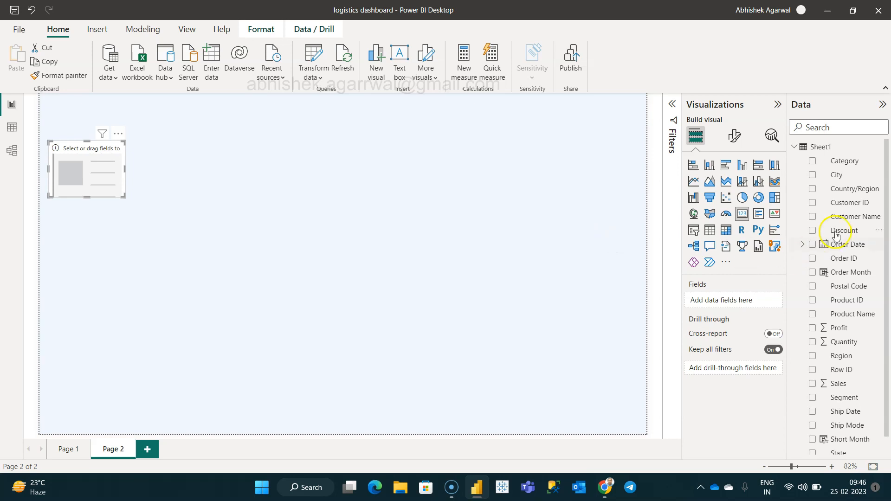
# Show the distinct count of Order ID in the card and rename the field ORDERS for this visual
pyautogui.moveTo(849, 258); pyautogui.dragTo(729, 298)
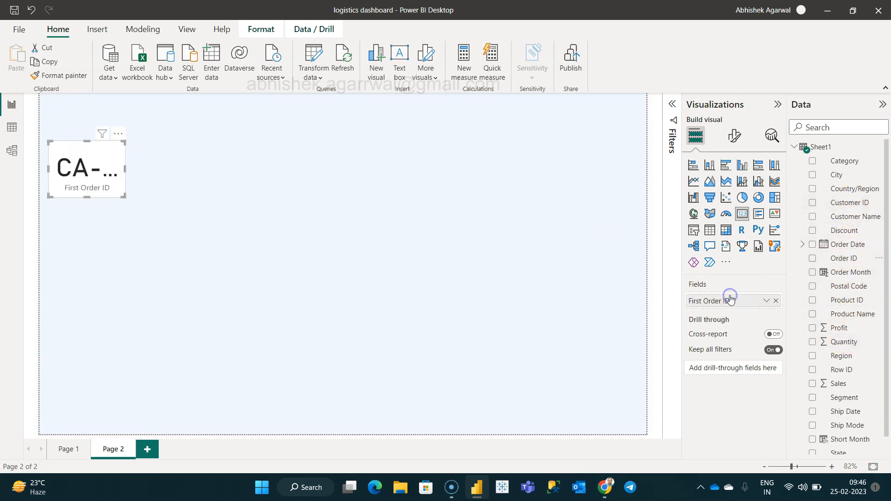
pyautogui.click(766, 301)
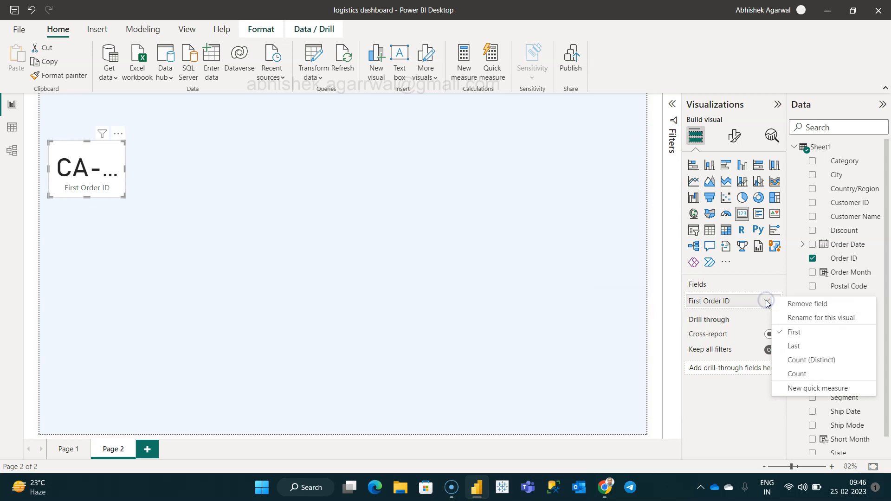
pyautogui.click(812, 361)
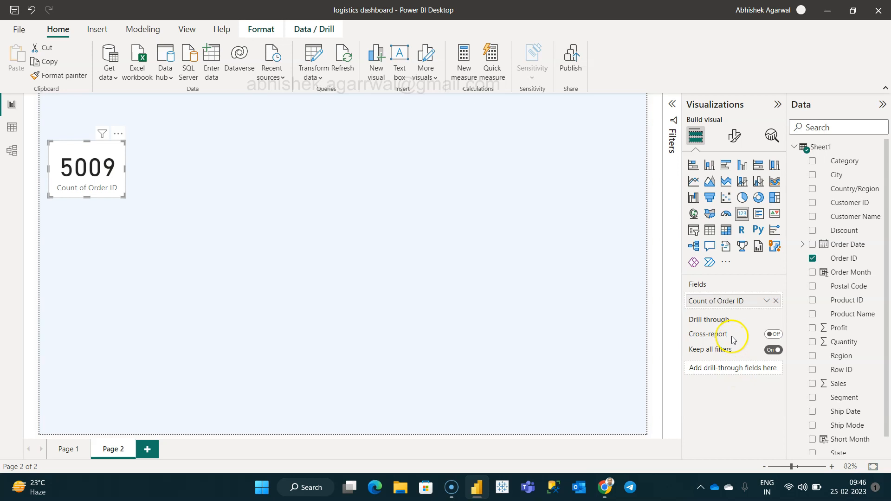
pyautogui.doubleClick(733, 302)
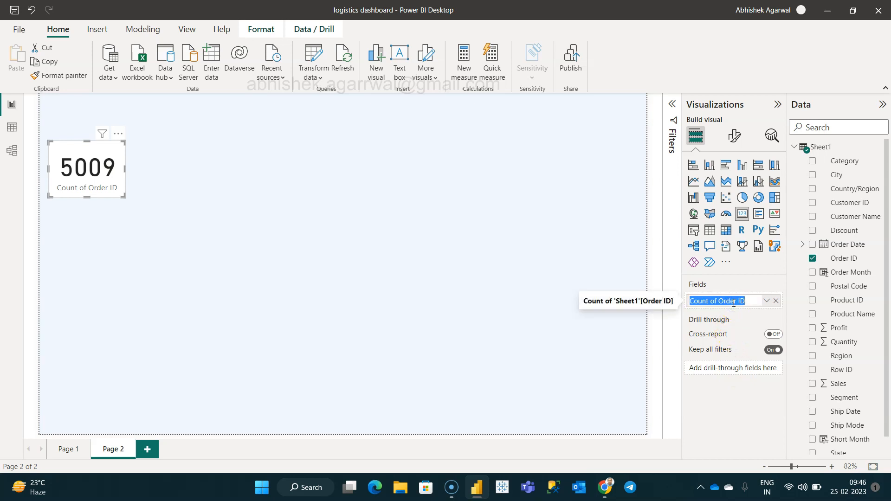
pyautogui.write('ORDERS')
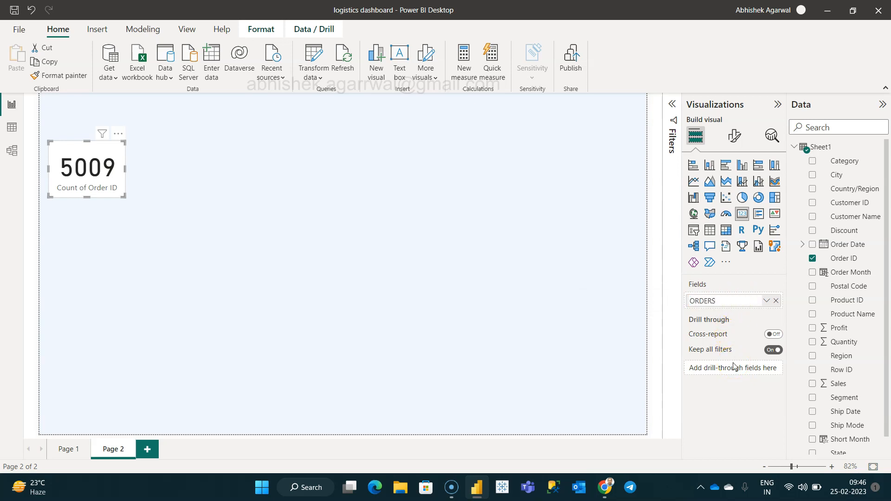
pyautogui.press('Return')
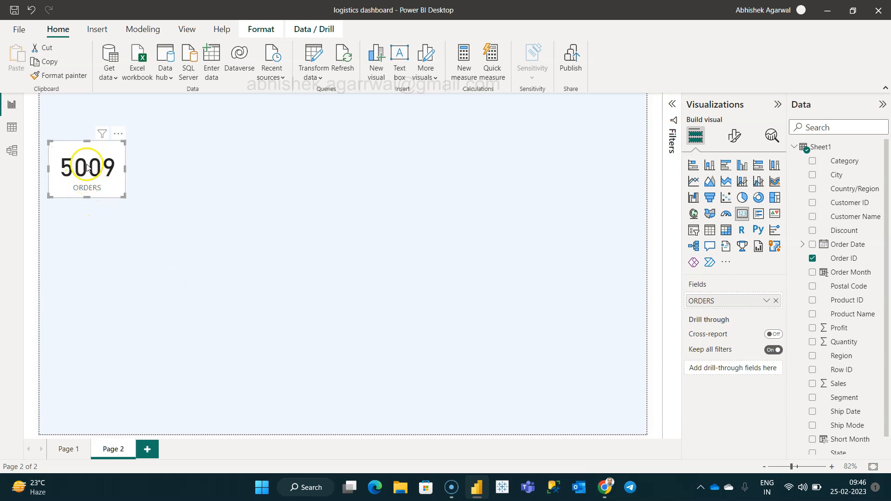
# Format the ORDERS card's callout value in Calibri at size 30 and reduce the card's height slightly
pyautogui.click(736, 137)
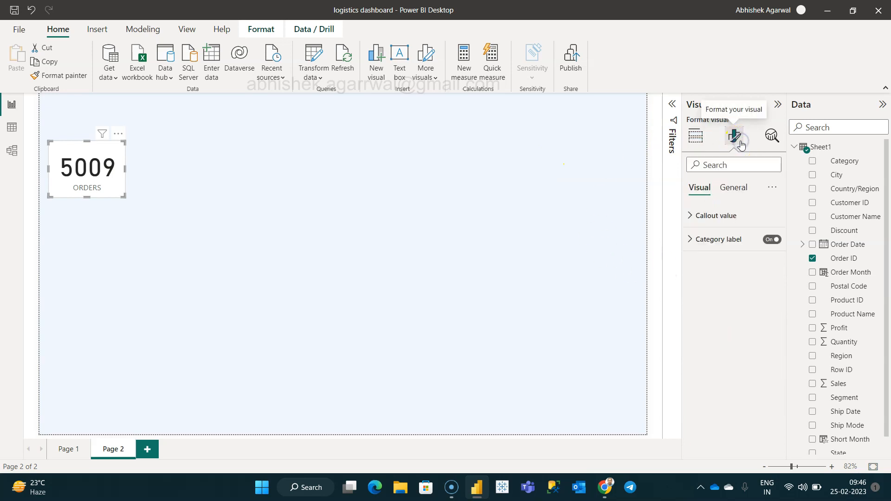
pyautogui.click(692, 215)
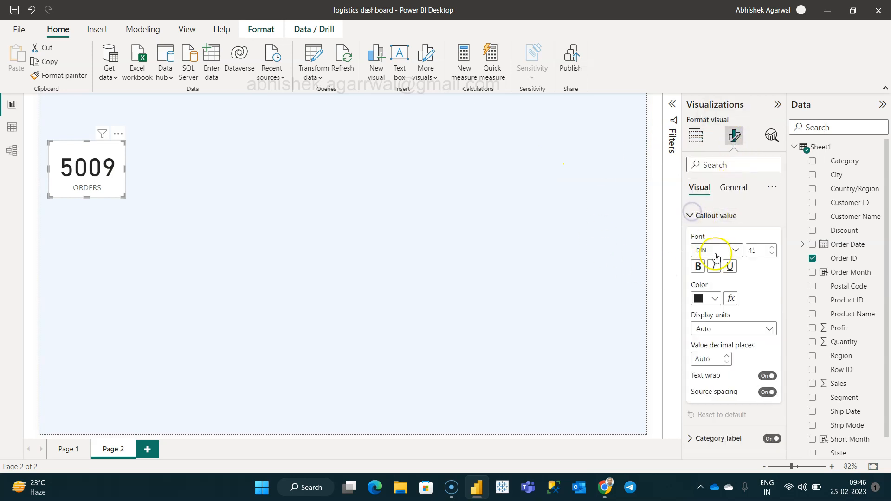
pyautogui.click(740, 250)
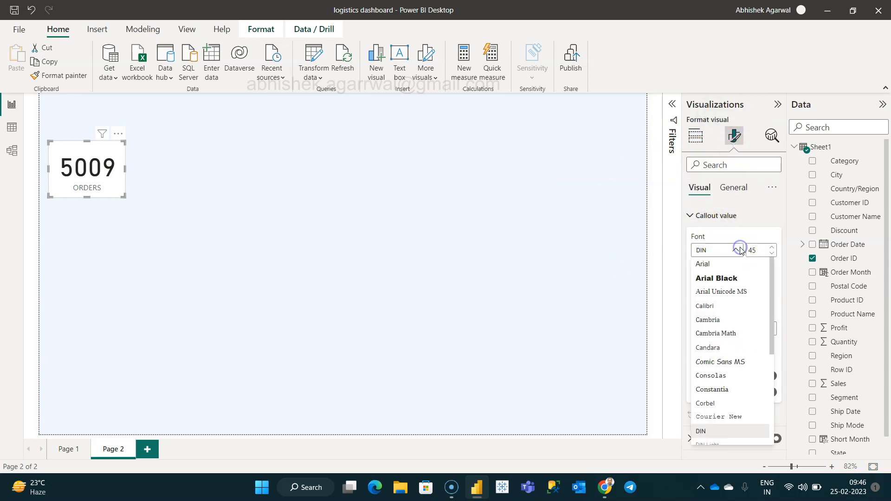
pyautogui.click(732, 306)
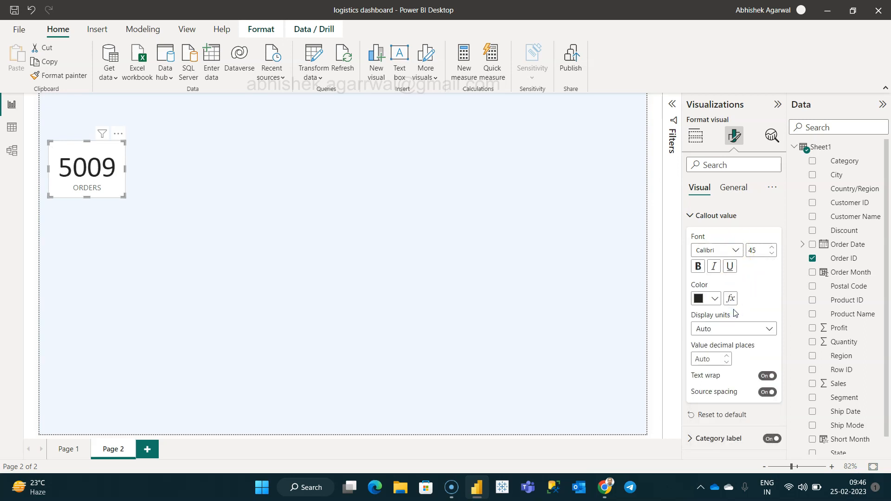
pyautogui.click(771, 254)
pyautogui.click(772, 254)
pyautogui.click(772, 254)
pyautogui.click(772, 254)
pyautogui.click(772, 254)
pyautogui.click(772, 254)
pyautogui.click(772, 253)
pyautogui.click(771, 254)
pyautogui.click(772, 254)
pyautogui.click(772, 254)
pyautogui.click(772, 254)
pyautogui.click(772, 254)
pyautogui.click(772, 254)
pyautogui.click(772, 254)
pyautogui.click(772, 254)
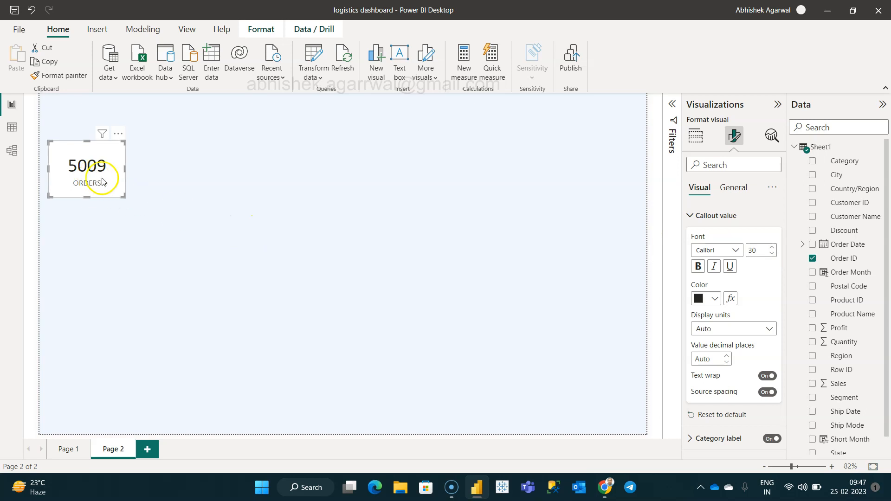
pyautogui.moveTo(89, 199); pyautogui.dragTo(88, 187)
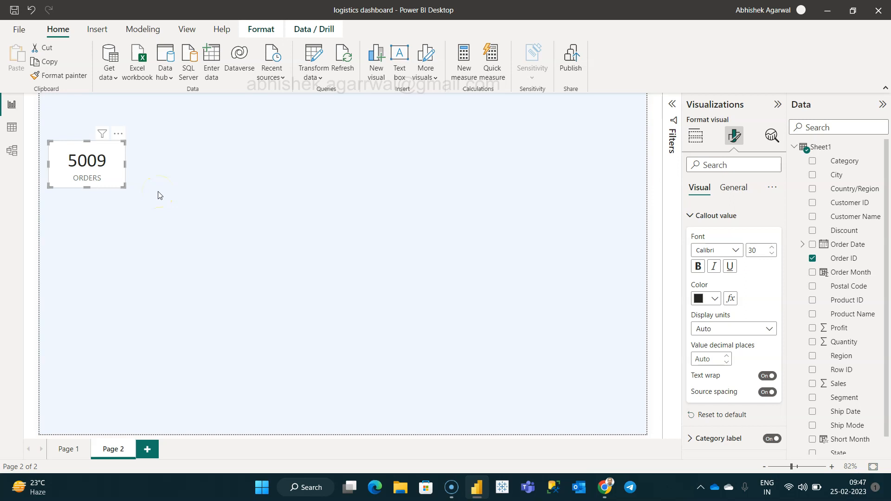
# Duplicate the ORDERS card twice, line up the three cards in an evenly spaced row, and select the middle one
pyautogui.hotkey('ctrl', 'c')
pyautogui.hotkey('ctrl', 'v')
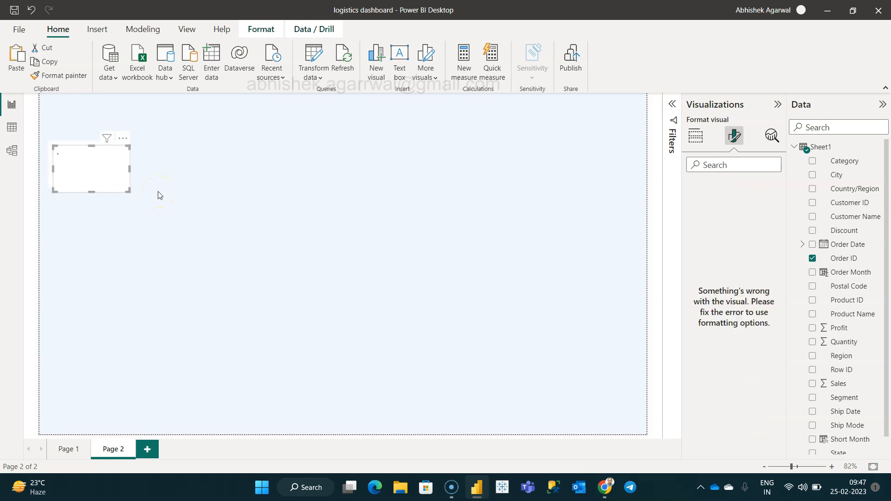
pyautogui.moveTo(91, 176); pyautogui.dragTo(247, 164)
pyautogui.hotkey('ctrl', 'v')
pyautogui.moveTo(252, 169); pyautogui.dragTo(252, 168)
pyautogui.click(171, 160)
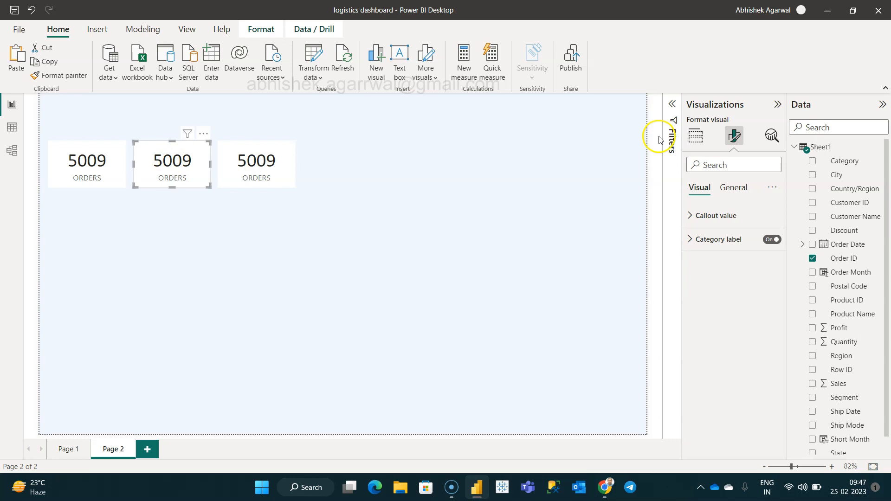
# Check the finished cards on Page 1, then recolor the first ORDERS card's category label on Page 2 to a lighter theme grey
pyautogui.click(695, 136)
pyautogui.click(73, 451)
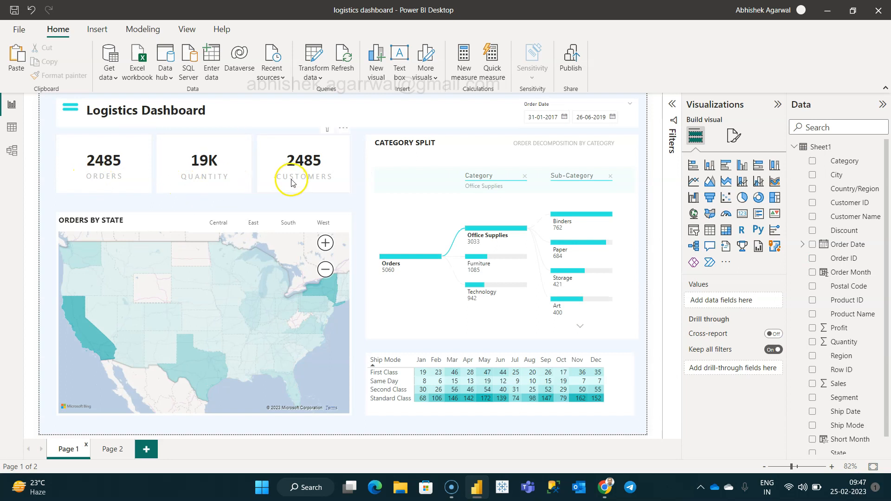
pyautogui.click(109, 449)
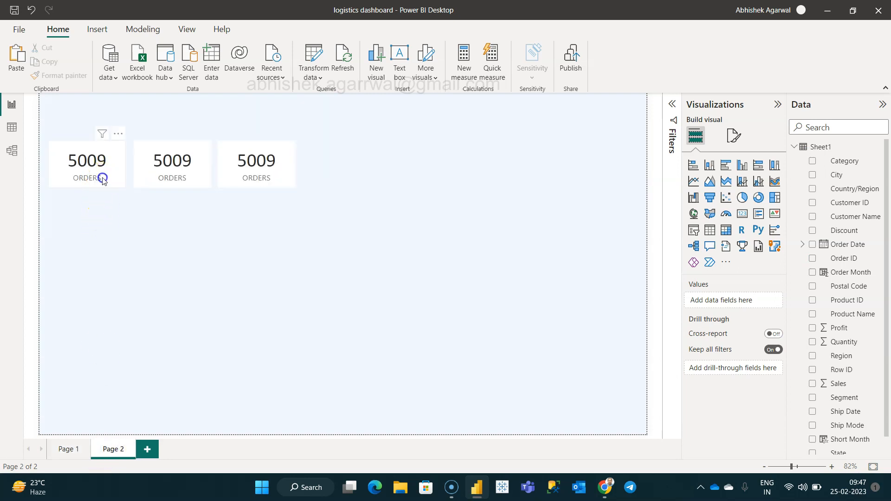
pyautogui.click(103, 180)
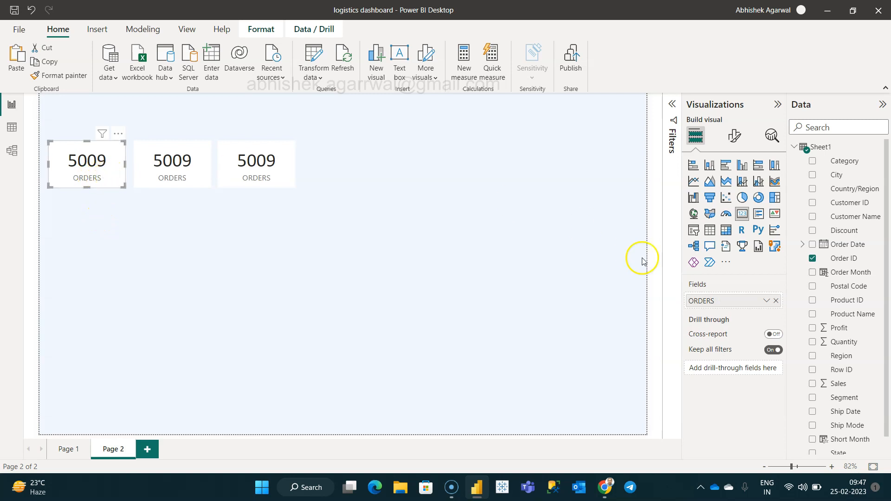
pyautogui.click(731, 136)
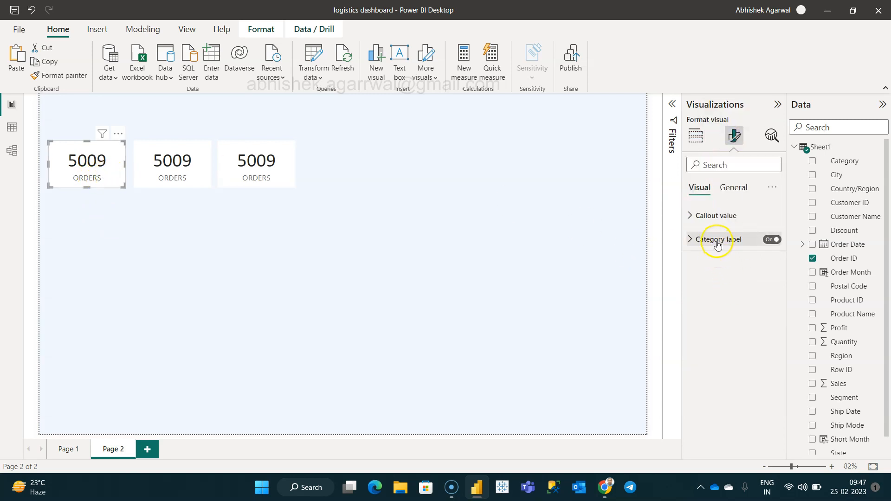
pyautogui.click(712, 240)
pyautogui.click(715, 322)
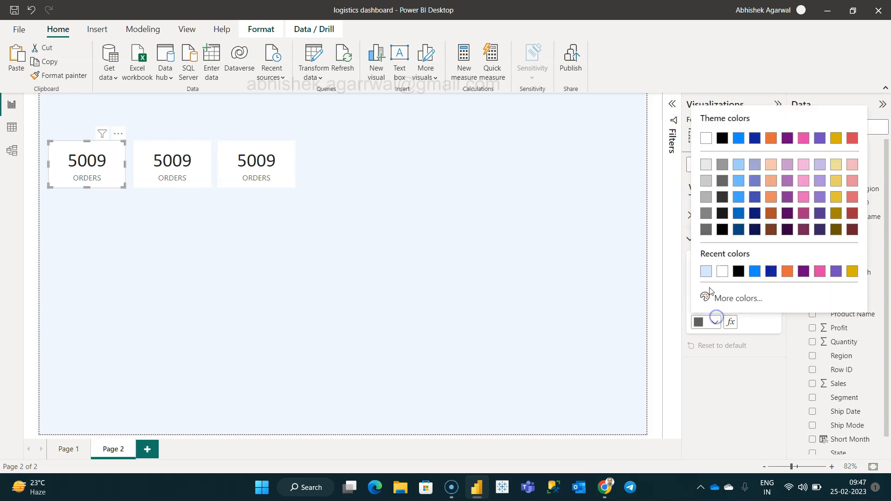
pyautogui.click(706, 202)
# Apply the same lighter grey to the category labels of the middle and last ORDERS cards
pyautogui.click(172, 180)
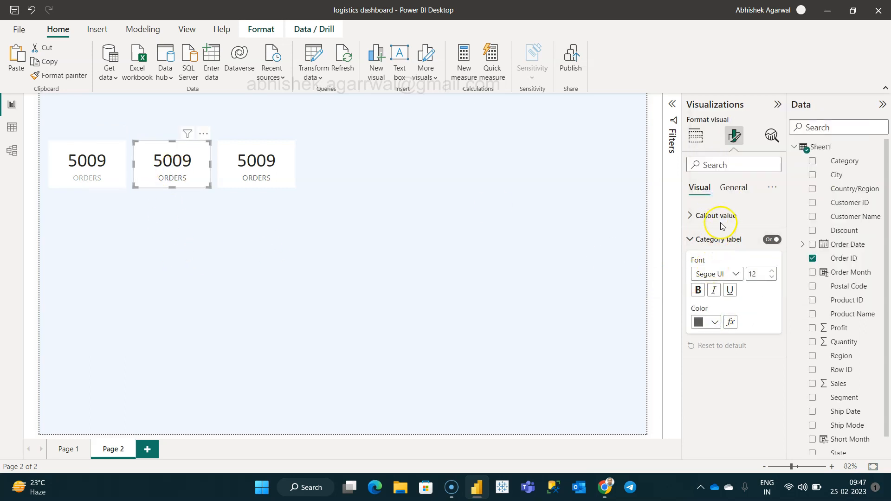
pyautogui.click(712, 321)
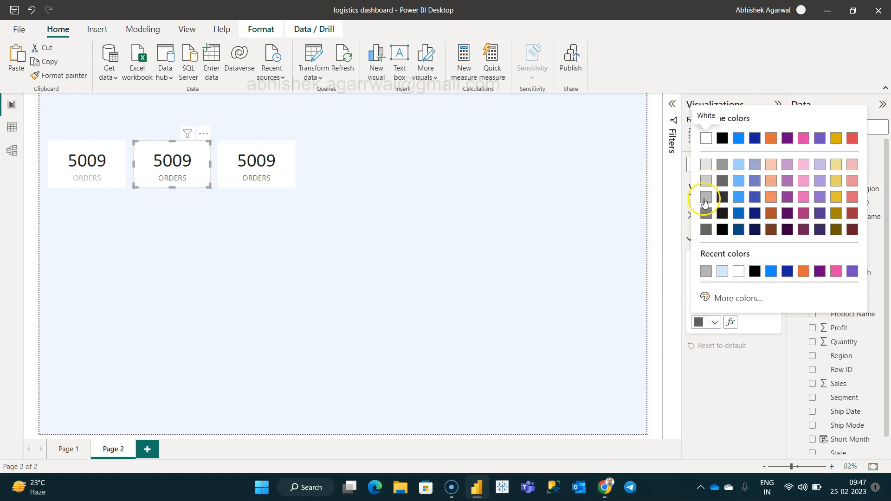
pyautogui.click(705, 200)
pyautogui.click(263, 182)
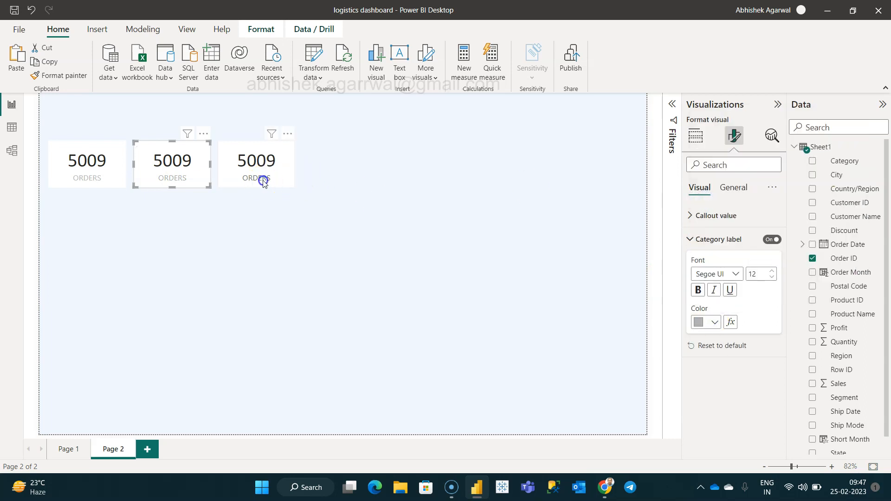
pyautogui.click(702, 321)
pyautogui.click(705, 199)
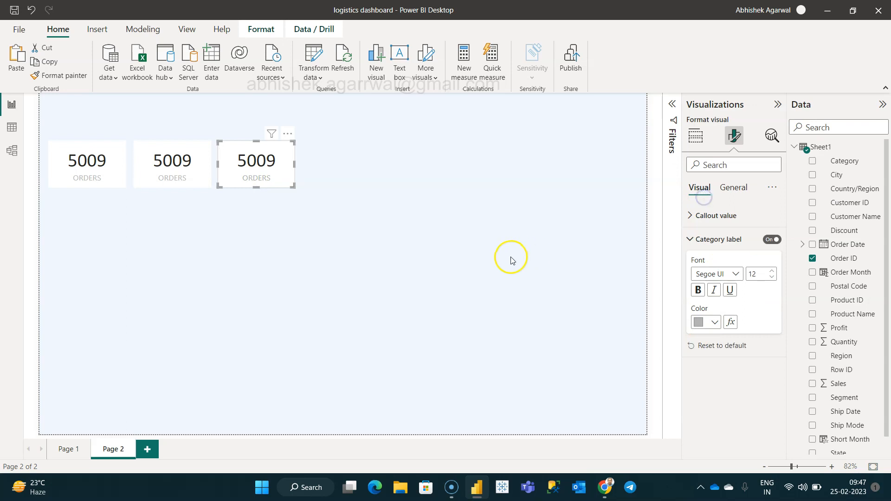
pyautogui.click(501, 261)
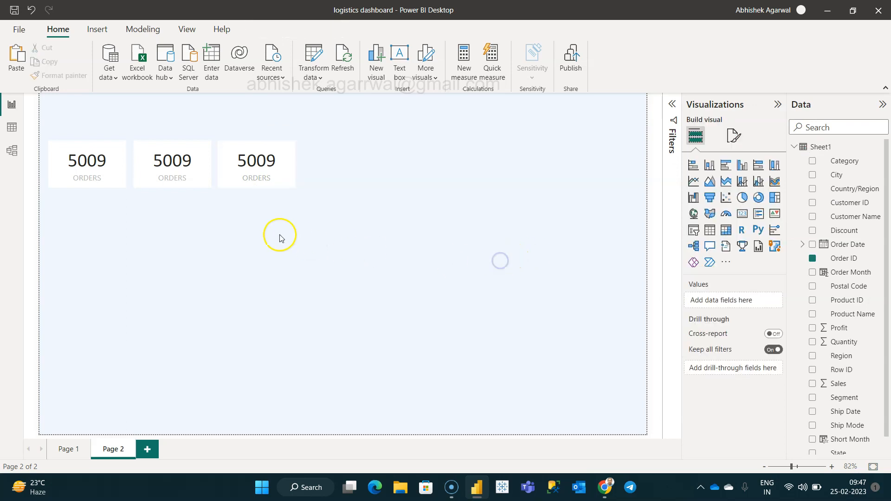
# Replace the middle card's field with the sum of Quantity and rename it QUANTITY for this visual
pyautogui.click(175, 173)
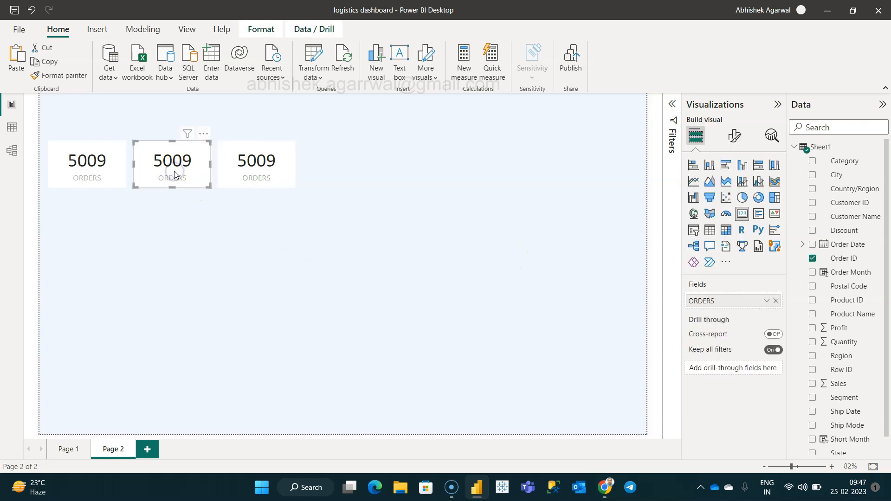
pyautogui.click(69, 448)
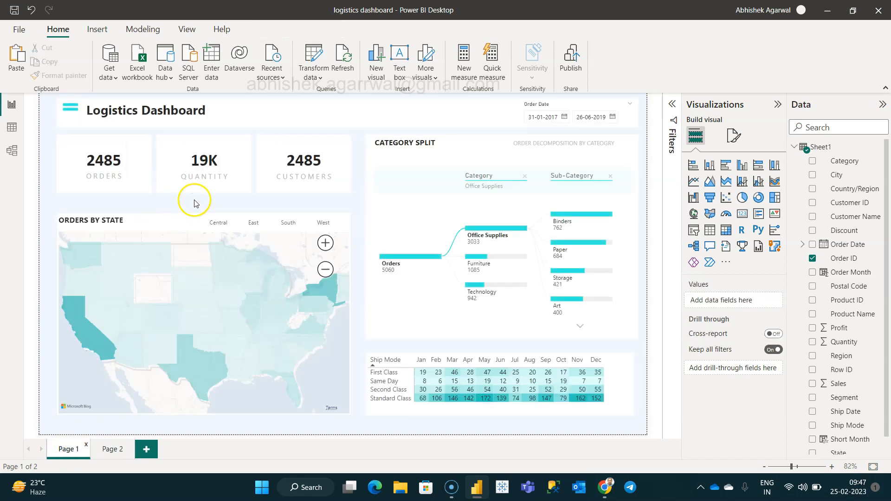
pyautogui.click(110, 449)
pyautogui.click(201, 174)
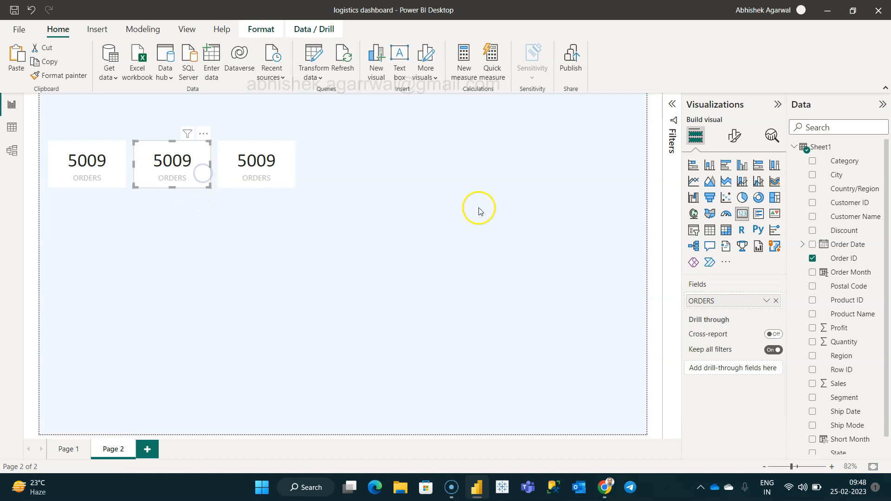
pyautogui.moveTo(846, 344); pyautogui.dragTo(738, 303)
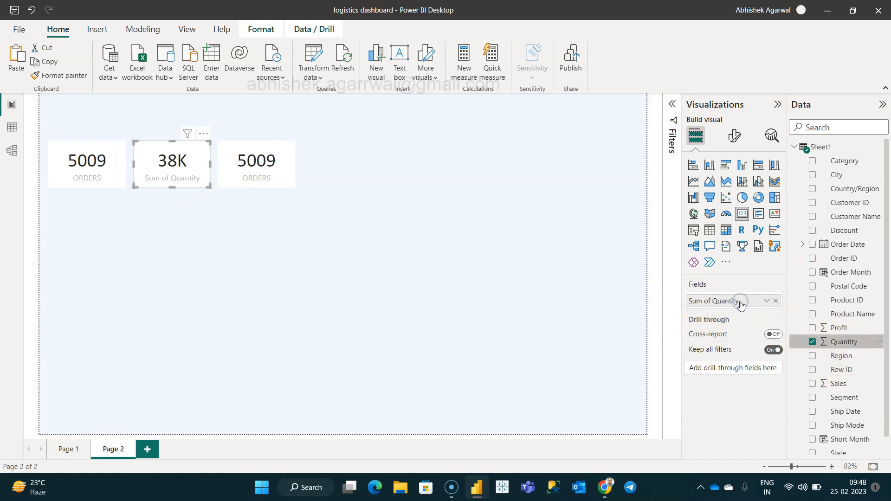
pyautogui.doubleClick(740, 302)
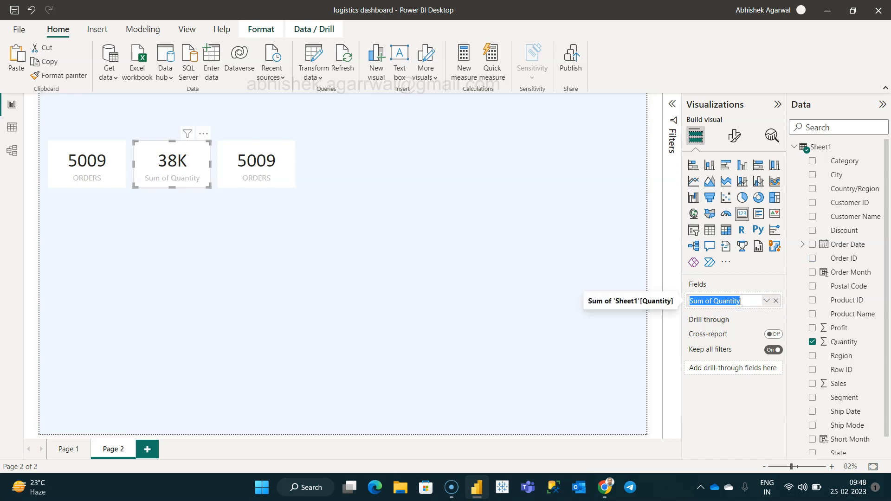
pyautogui.write('QUANTITY')
pyautogui.press('Return')
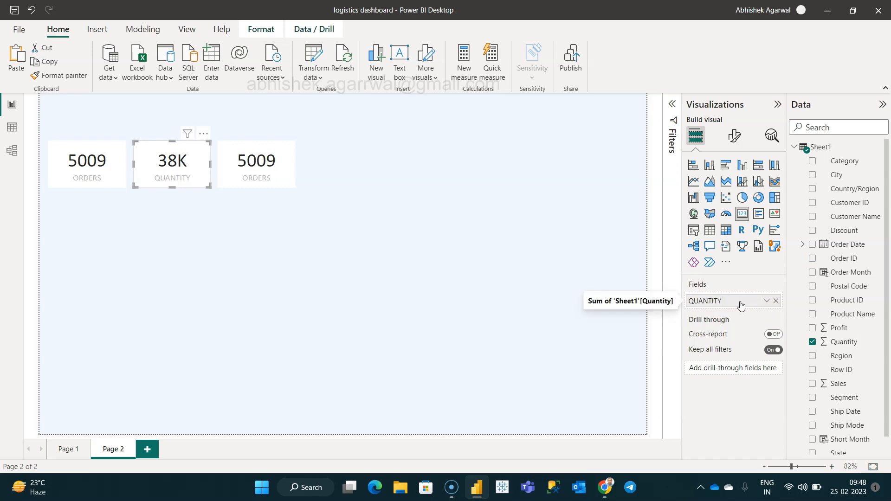
# Show the distinct count of Customer ID in the third card and rename the field CUSTOMERS for this visual
pyautogui.click(257, 163)
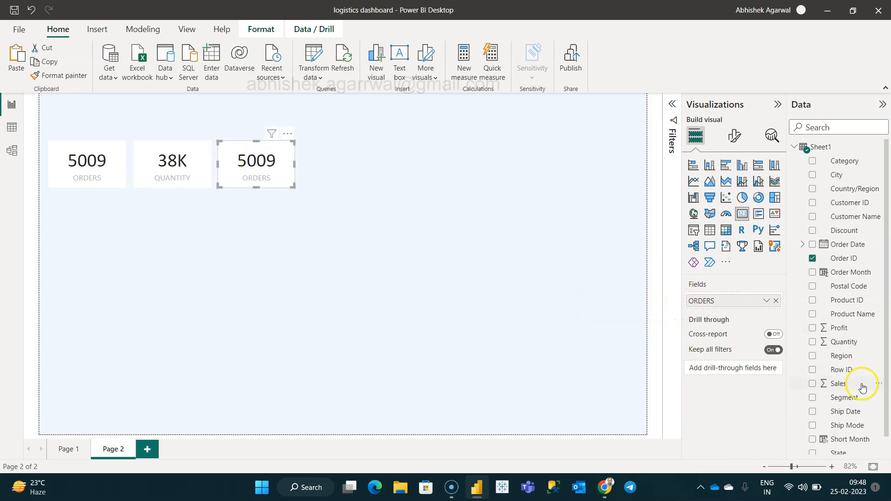
pyautogui.moveTo(845, 203); pyautogui.dragTo(731, 298)
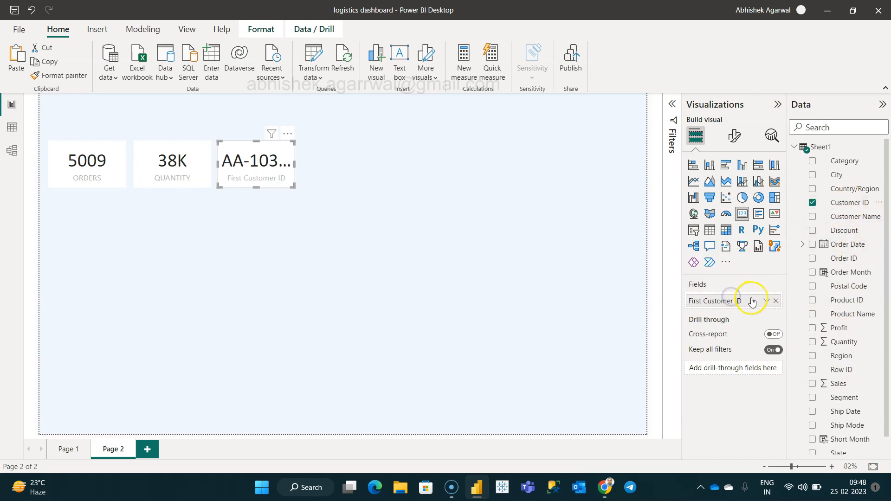
pyautogui.click(766, 301)
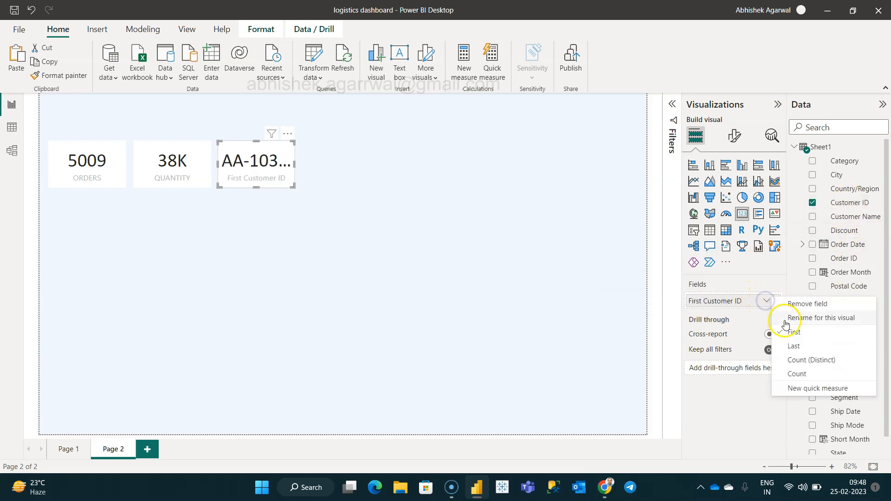
pyautogui.click(808, 360)
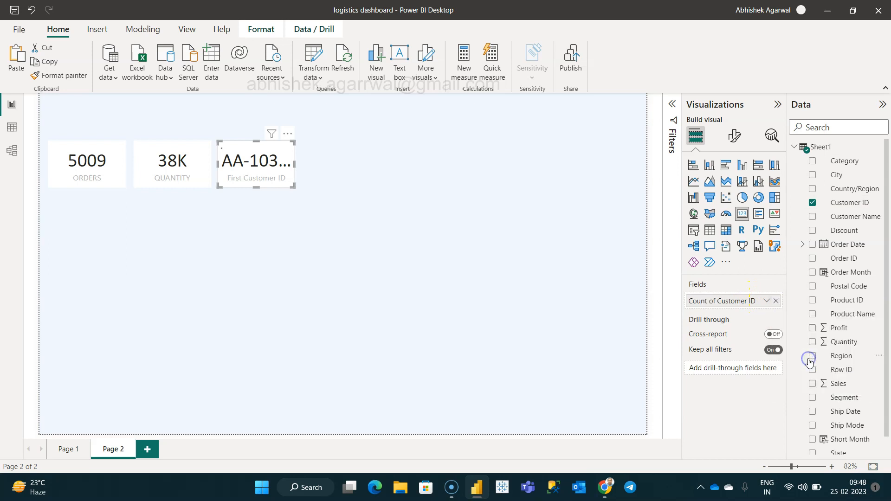
pyautogui.doubleClick(733, 302)
pyautogui.write('c')
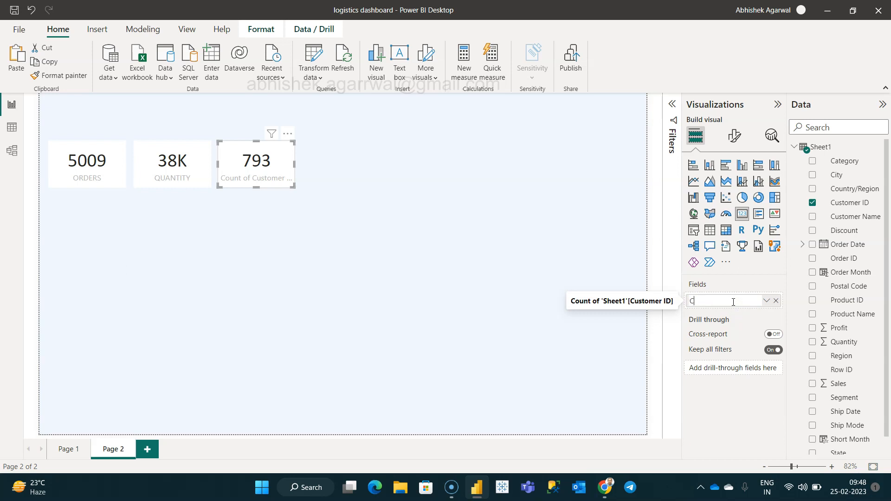
pyautogui.press('Return')
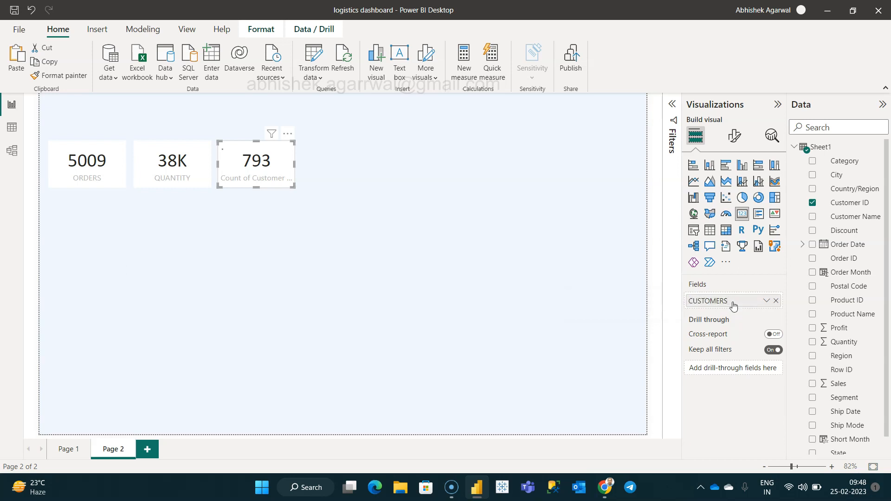
pyautogui.click(357, 225)
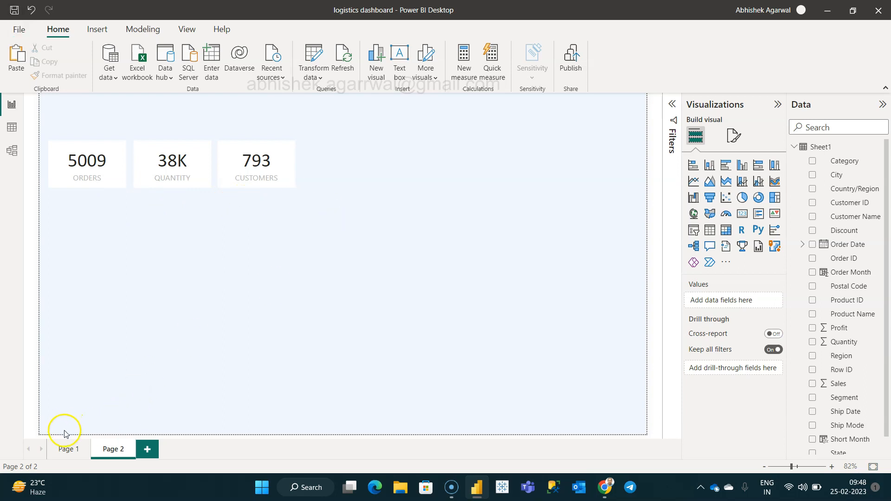
# Add a decomposition tree to Page 2, place it beside the CUSTOMERS card, and enlarge it across the canvas's remaining width
pyautogui.click(65, 449)
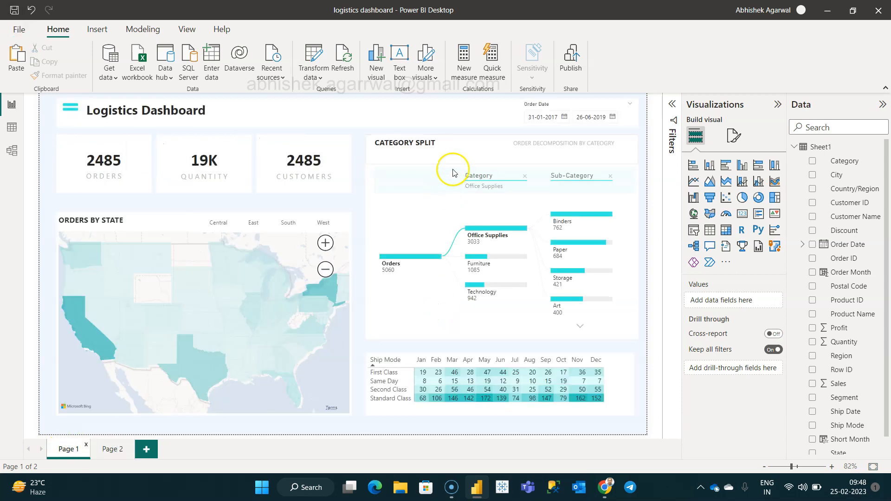
pyautogui.click(112, 449)
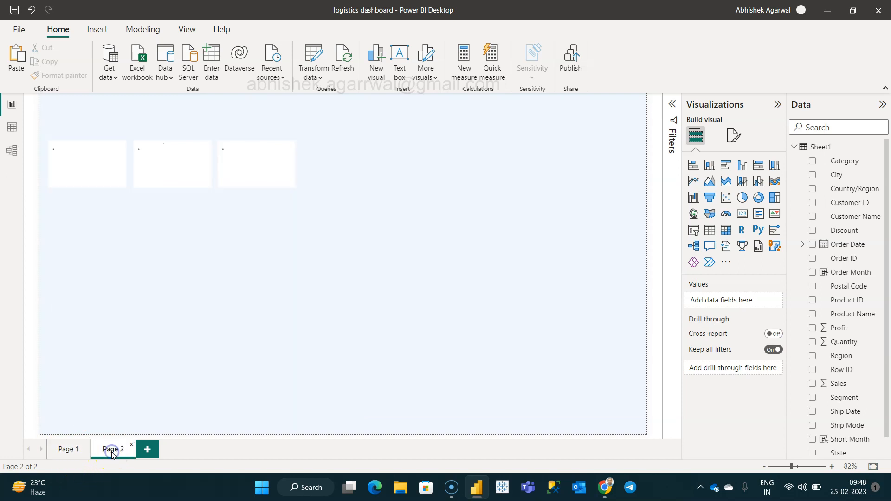
pyautogui.click(693, 229)
pyautogui.click(694, 246)
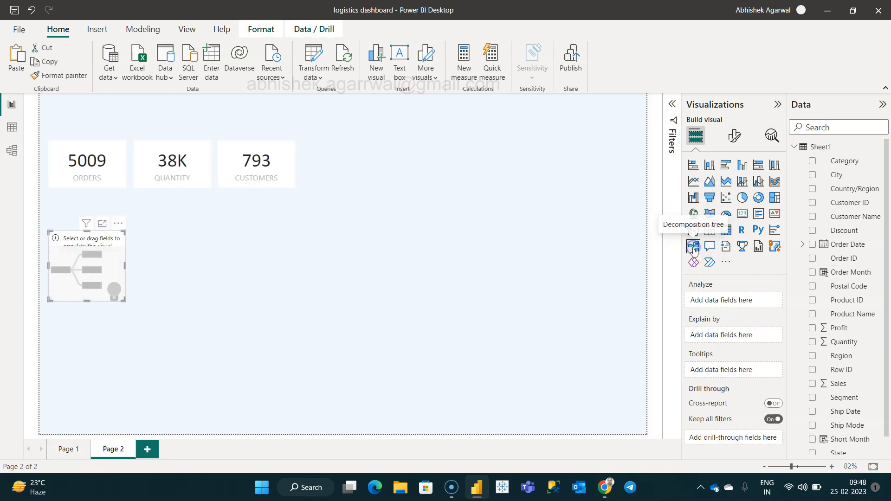
pyautogui.moveTo(102, 262); pyautogui.dragTo(618, 185)
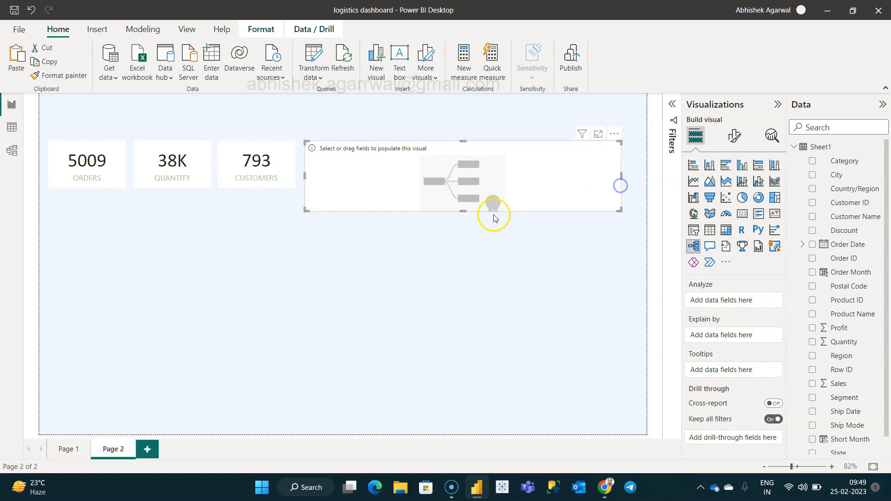
pyautogui.moveTo(463, 212); pyautogui.dragTo(465, 300)
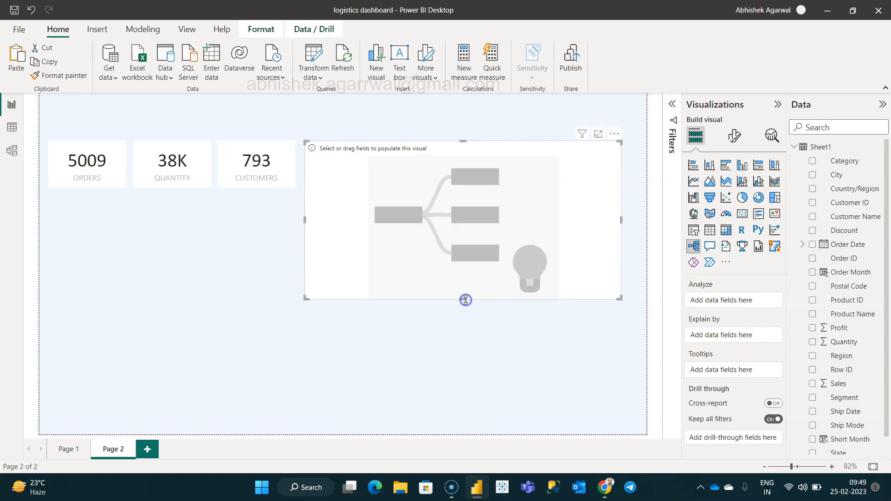
# Set the decomposition tree to analyze the distinct count of Order ID
pyautogui.click(712, 300)
pyautogui.moveTo(846, 263); pyautogui.dragTo(727, 302)
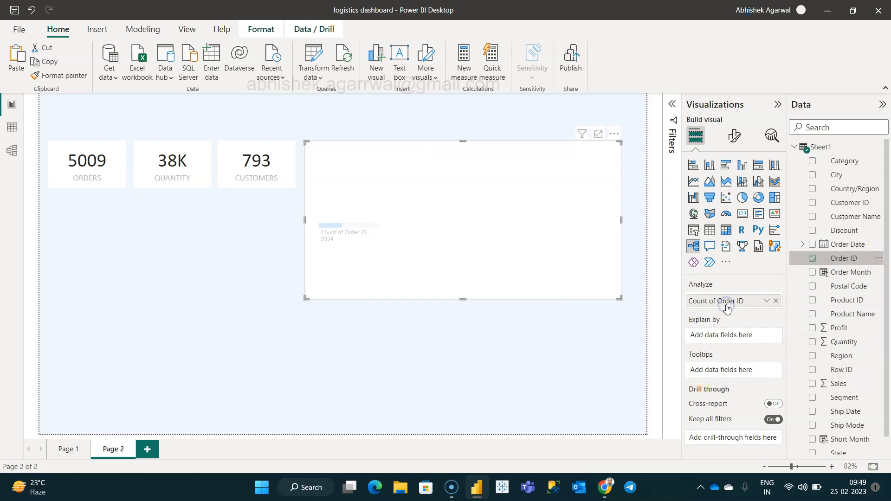
pyautogui.click(763, 302)
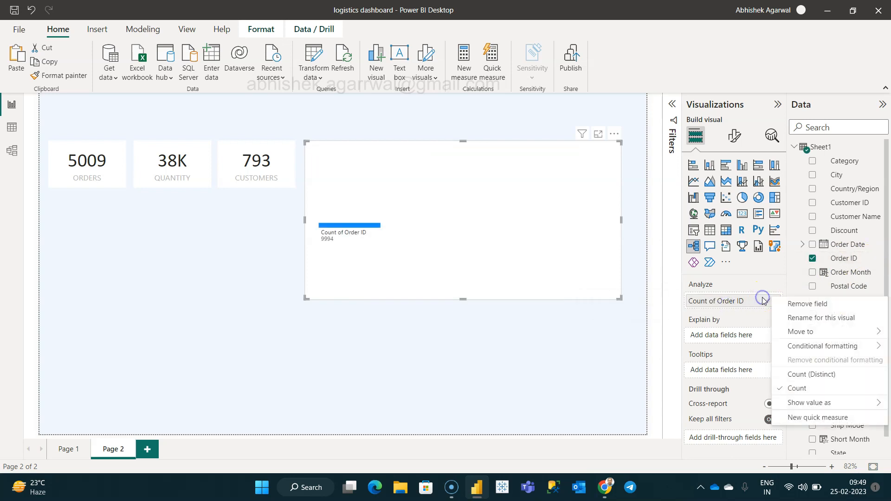
pyautogui.click(801, 375)
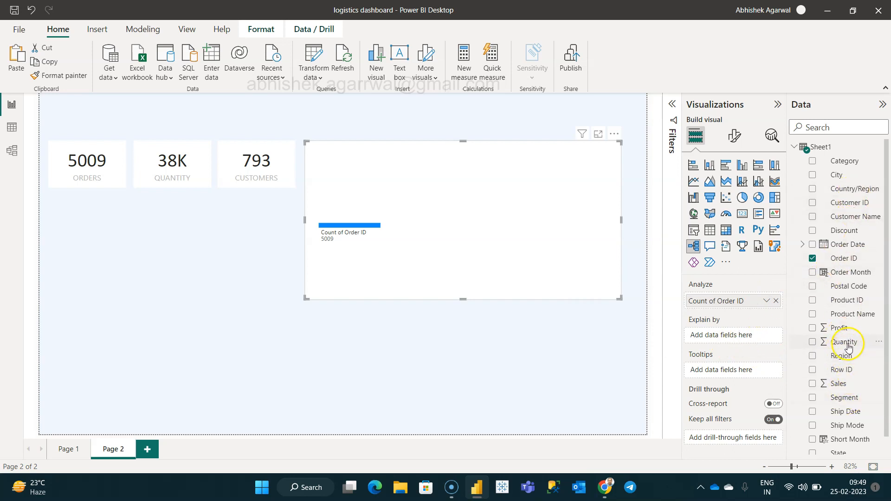
# Add Category and Sub-Category as the decomposition tree's Explain by fields
pyautogui.moveTo(847, 161); pyautogui.dragTo(746, 332)
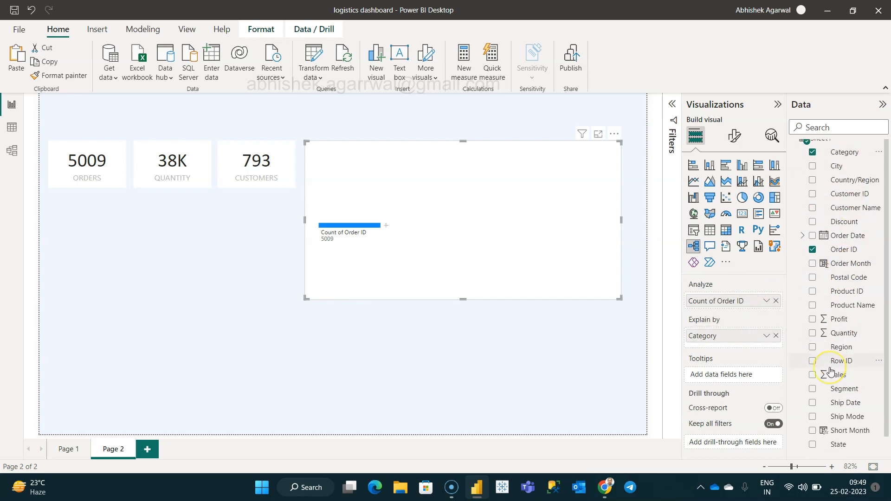
pyautogui.scroll(-1, 830, 371)
pyautogui.moveTo(845, 448); pyautogui.dragTo(732, 344)
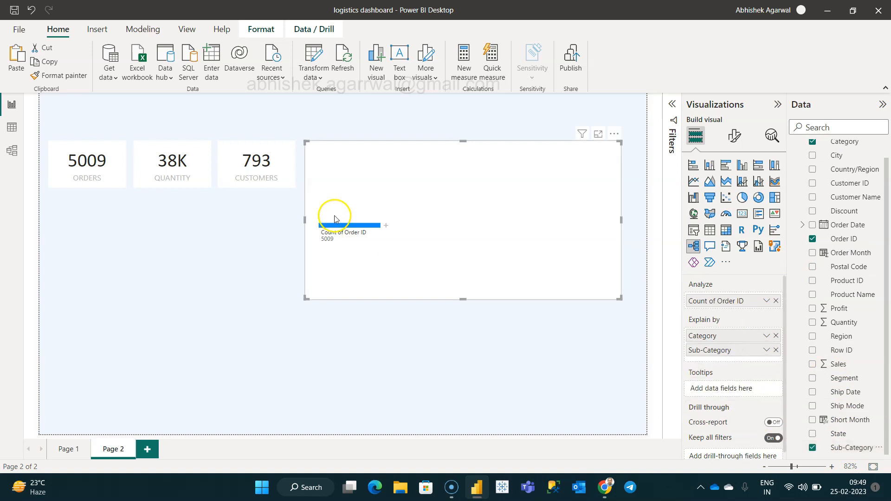
# Expand the decomposition tree's root node for Count of Order ID by Category
pyautogui.click(385, 225)
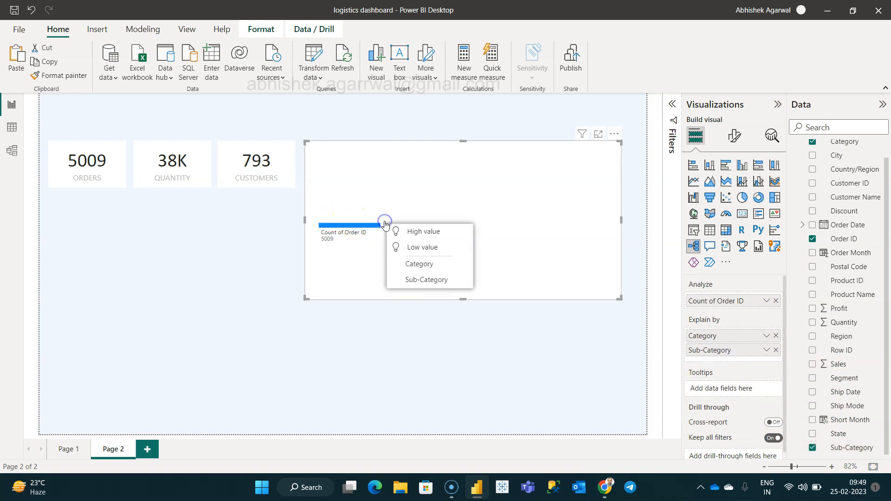
pyautogui.click(412, 233)
pyautogui.click(384, 229)
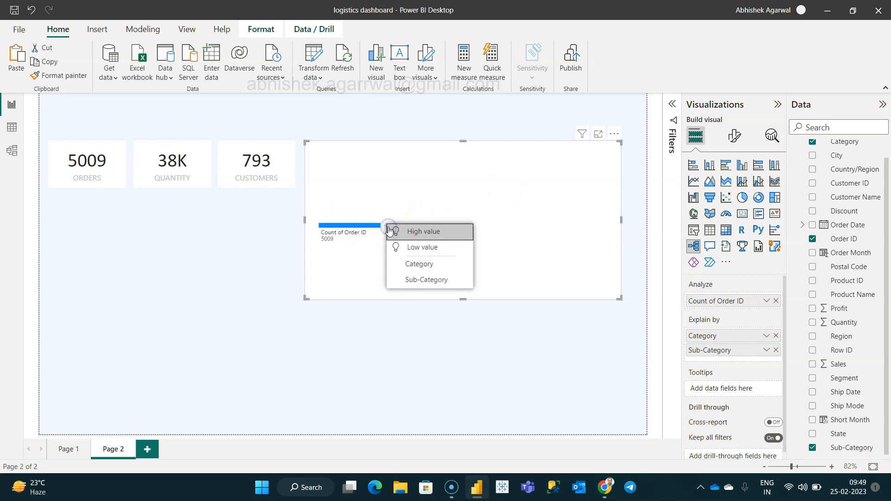
pyautogui.click(443, 264)
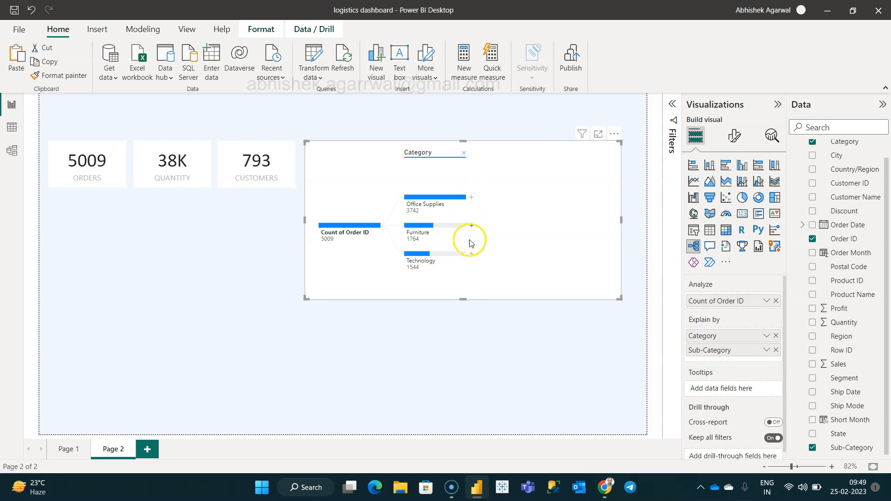
# Expand the Office Supplies node by Sub-Category and browse through its sub-category bars
pyautogui.click(470, 198)
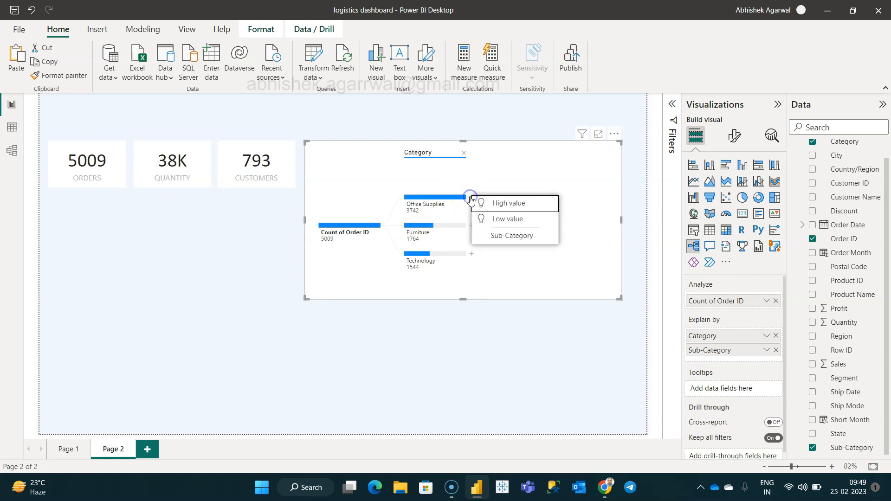
pyautogui.click(510, 235)
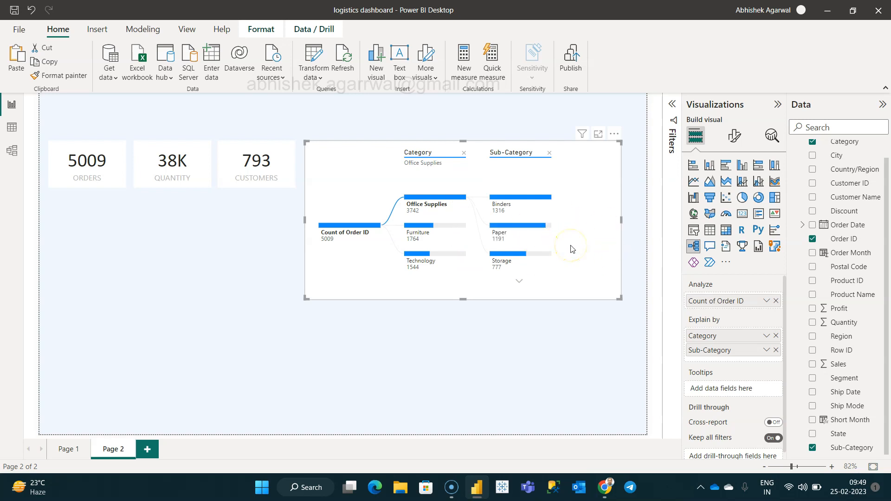
pyautogui.click(519, 281)
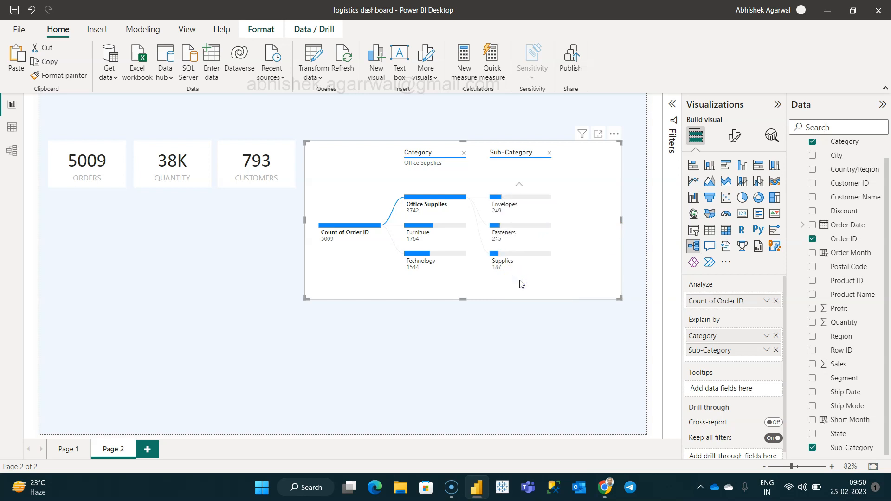
pyautogui.click(520, 184)
pyautogui.click(520, 185)
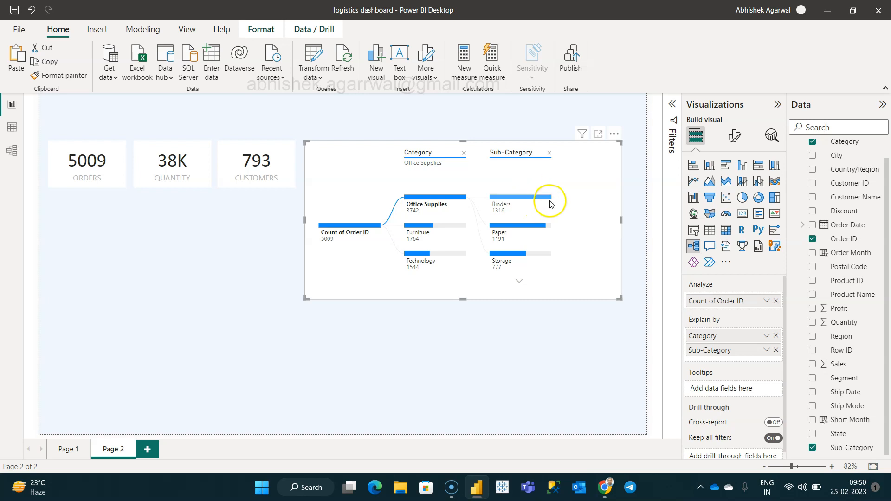
pyautogui.moveTo(537, 231)
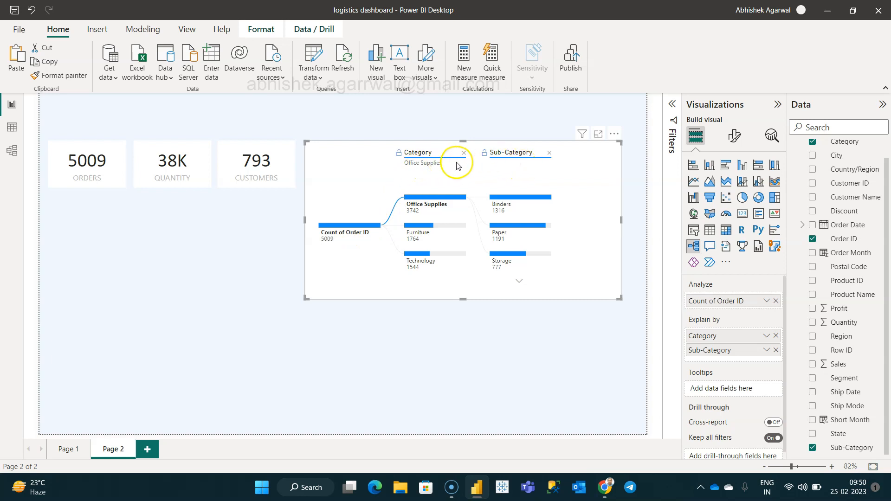
# Copy the positive bar color's hex code from the decomposition tree on Page 1
pyautogui.click(68, 444)
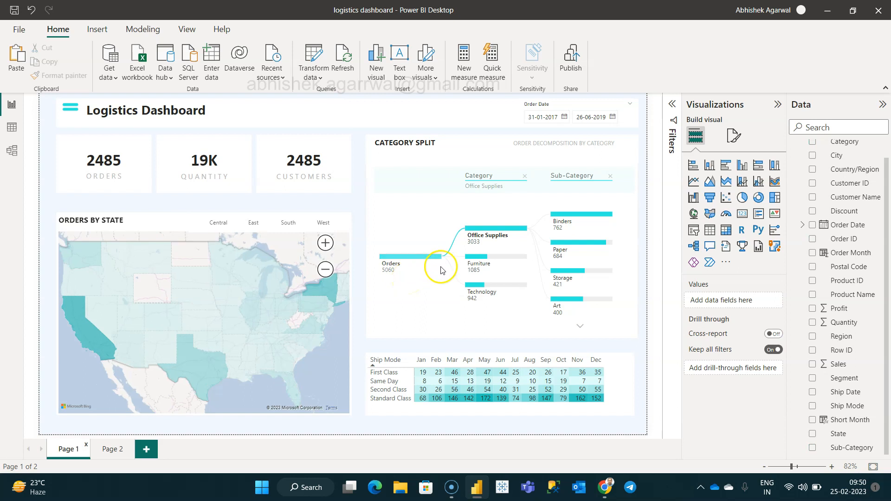
pyautogui.click(444, 224)
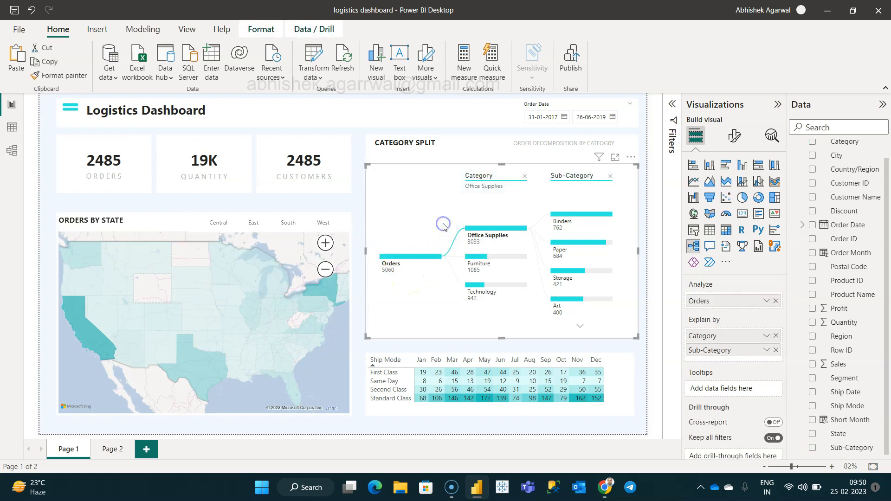
pyautogui.click(734, 136)
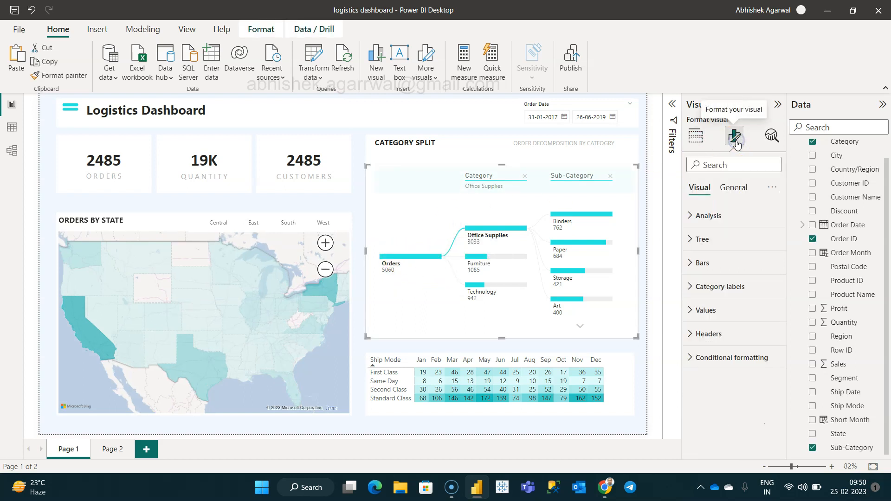
pyautogui.click(722, 259)
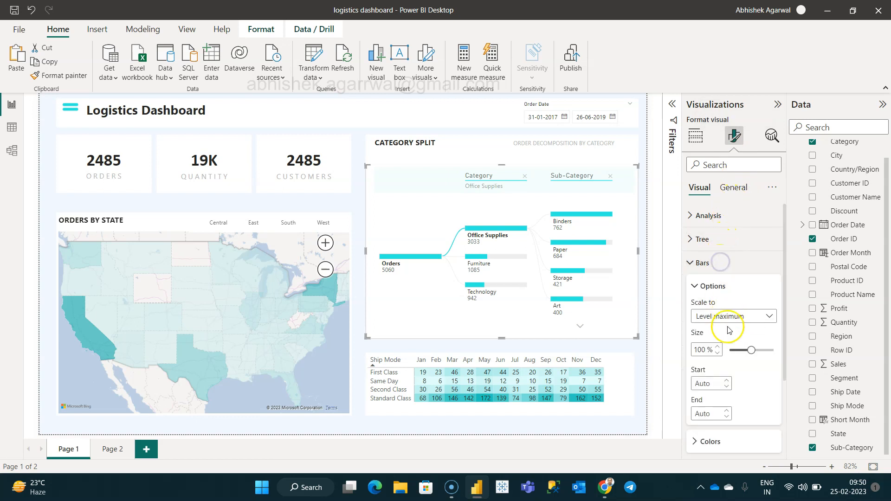
pyautogui.scroll(-2, 736, 384)
pyautogui.click(730, 355)
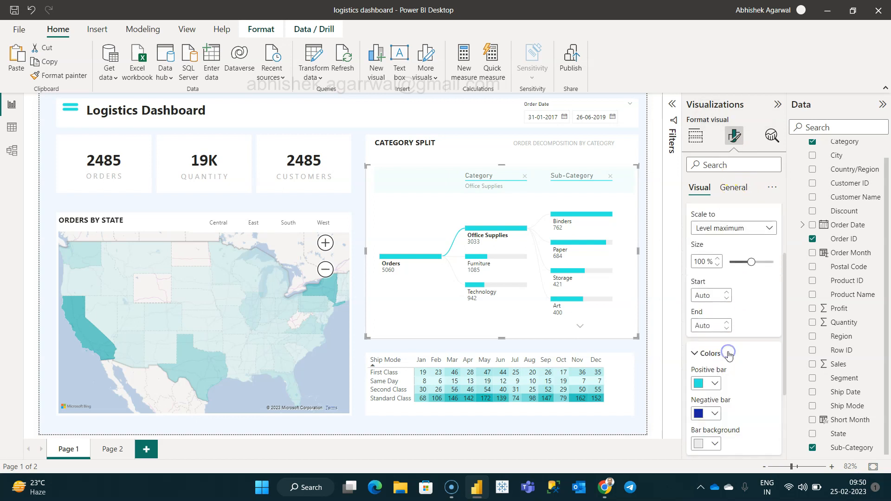
pyautogui.click(715, 385)
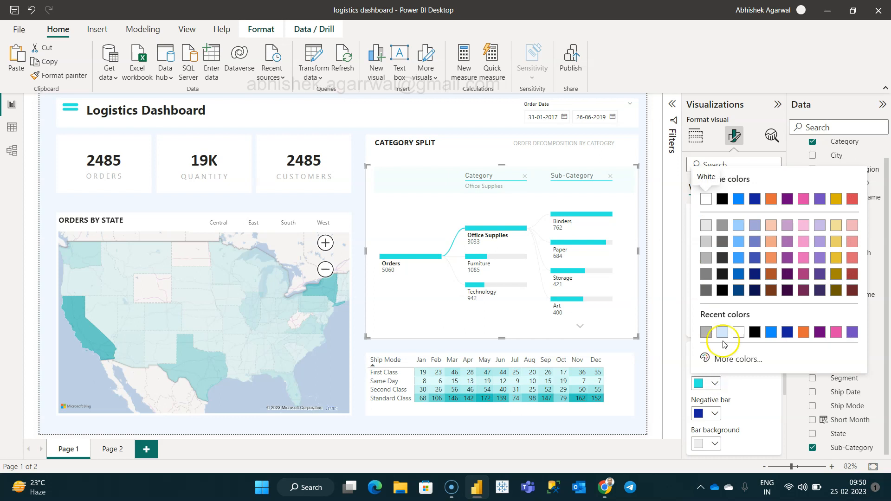
pyautogui.click(732, 359)
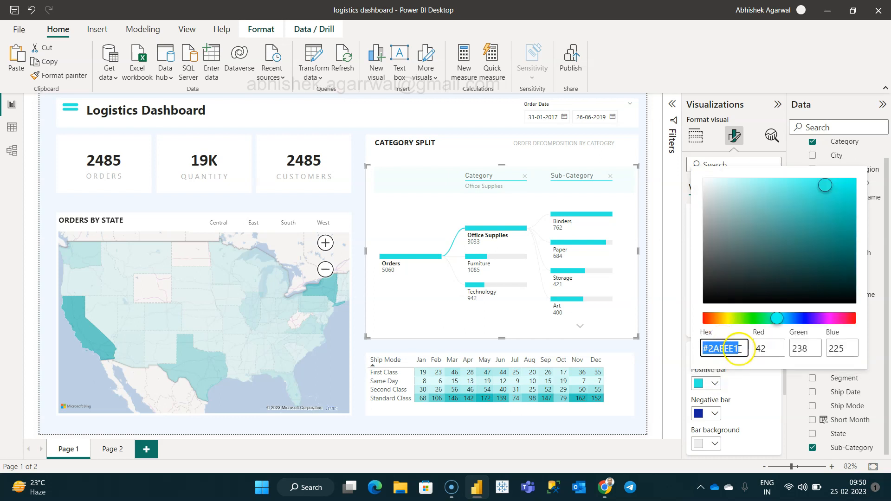
pyautogui.click(740, 348)
# Set the positive bar color of Page 2's decomposition tree to the turquoise used on Page 1
pyautogui.click(114, 450)
pyautogui.click(114, 450)
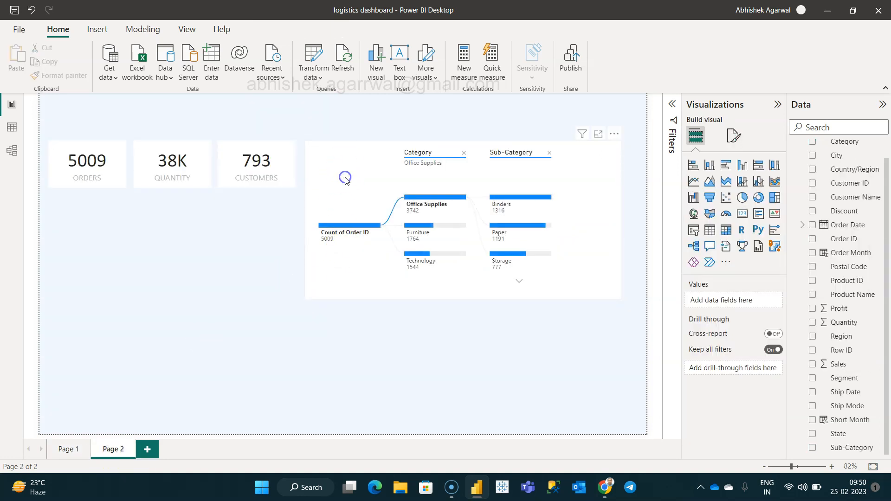
pyautogui.click(343, 167)
pyautogui.click(735, 137)
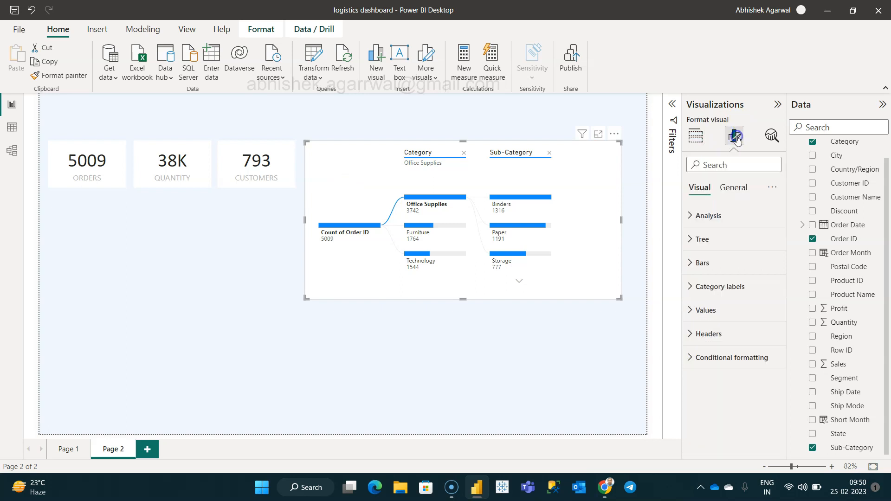
pyautogui.click(710, 262)
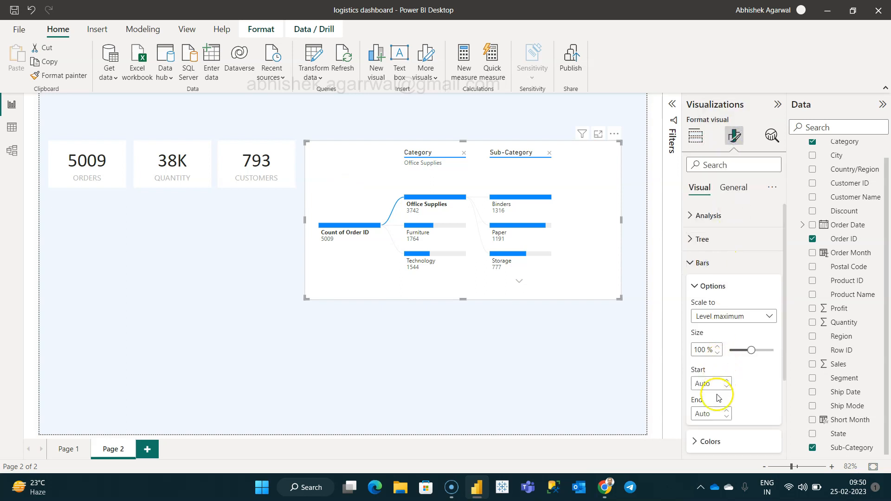
pyautogui.scroll(-3, 721, 396)
pyautogui.click(704, 330)
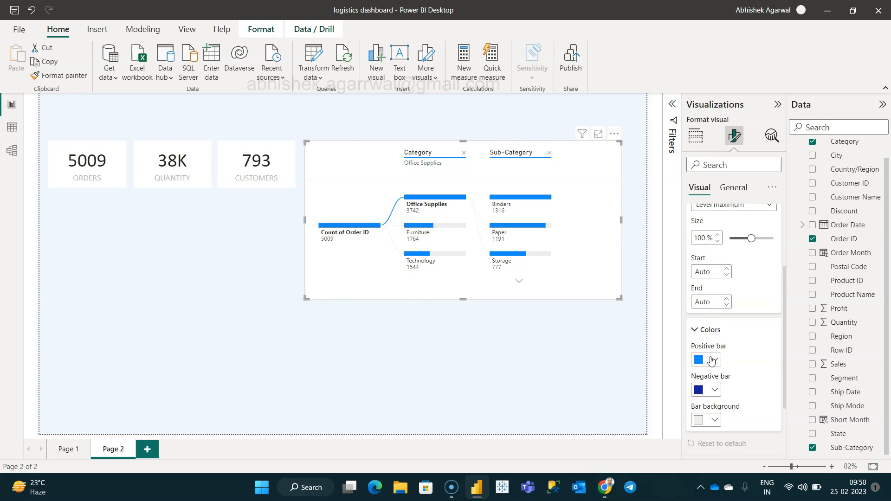
pyautogui.click(712, 361)
pyautogui.click(705, 309)
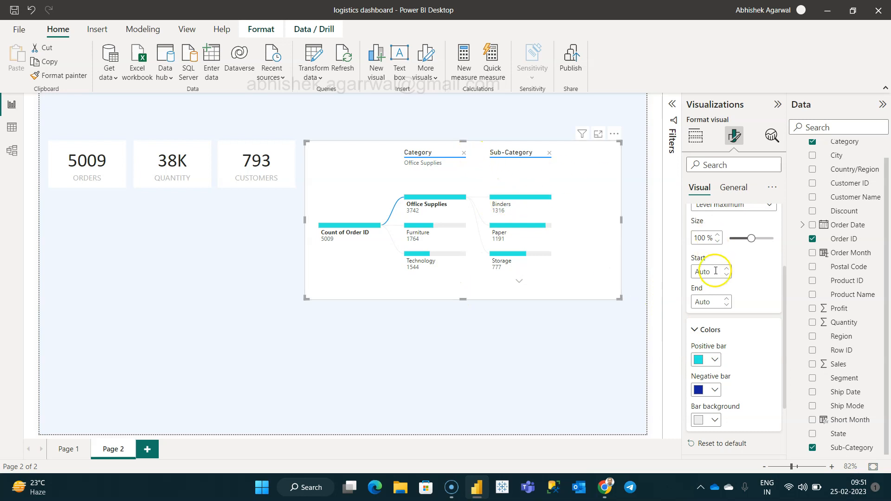
pyautogui.scroll(3, 715, 274)
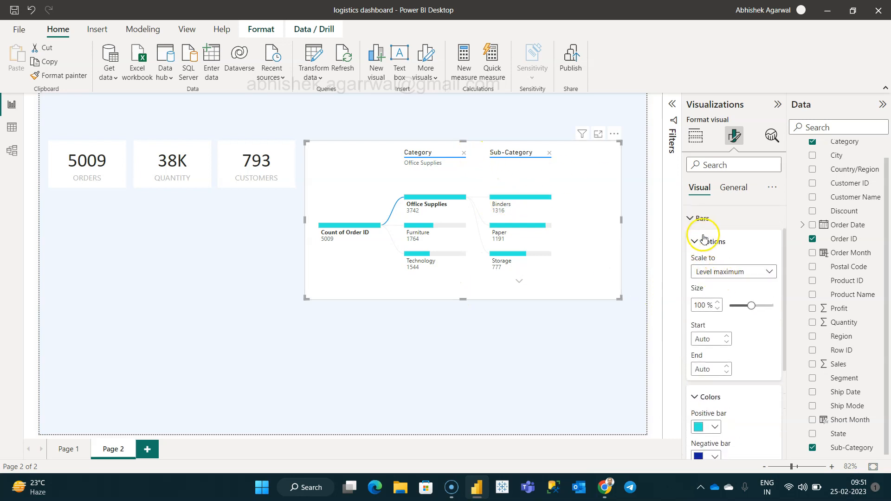
pyautogui.click(697, 218)
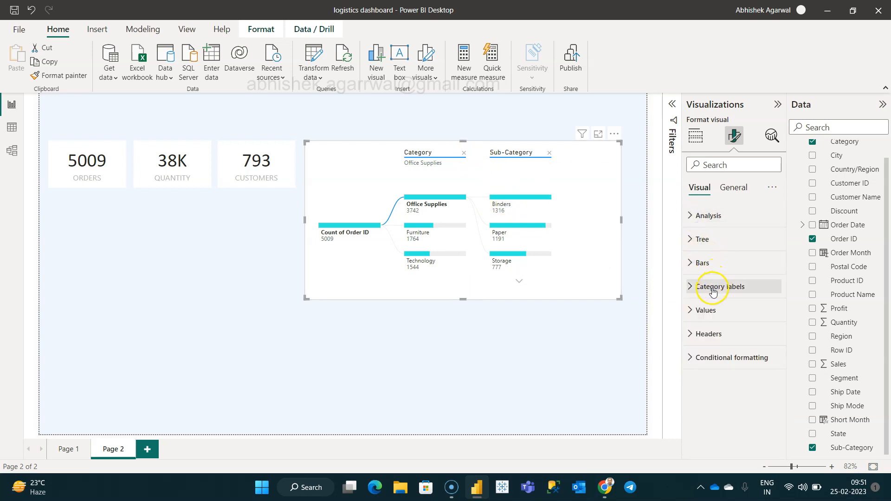
# Set the decomposition tree's selected connector line color to the same turquoise as the bars
pyautogui.click(692, 241)
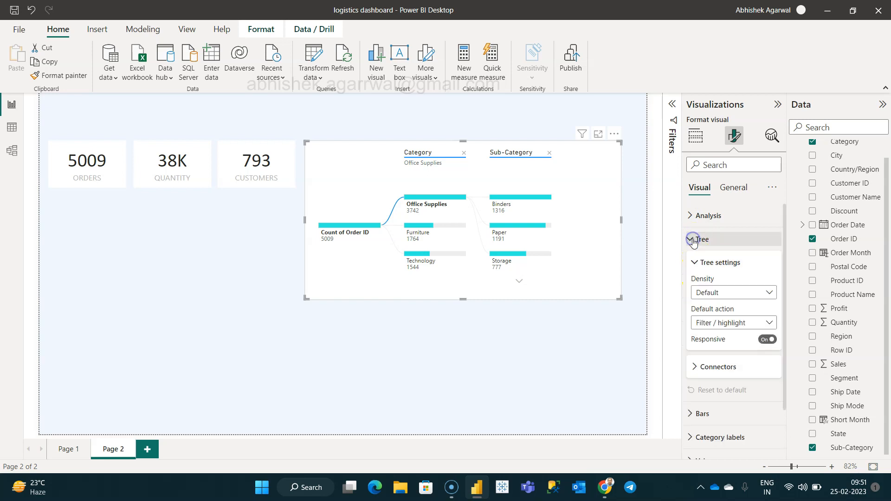
pyautogui.scroll(-2, 710, 304)
pyautogui.click(710, 305)
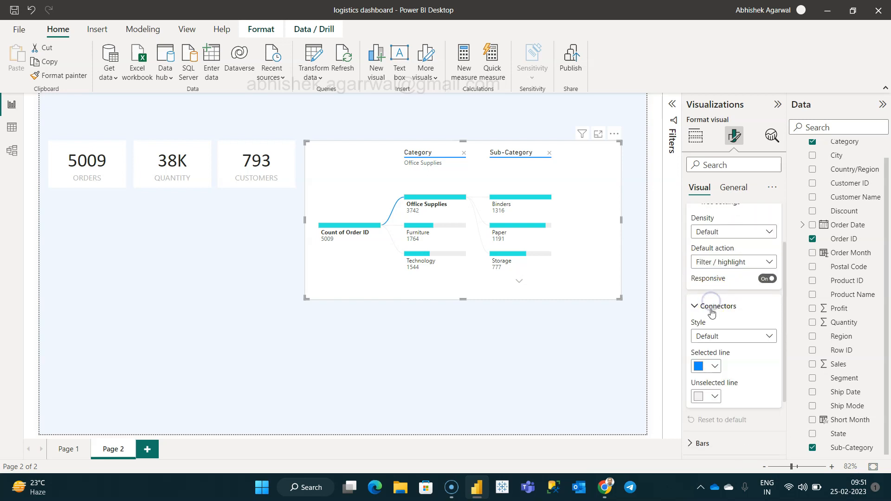
pyautogui.click(710, 365)
pyautogui.click(706, 315)
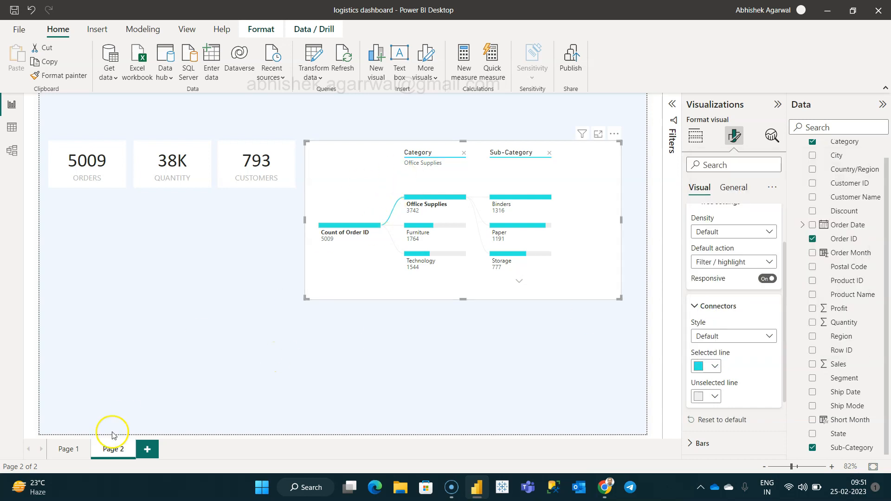
# Examine the CATEGORY SPLIT title text box above the tree on Page 1, and return to Page 2
pyautogui.click(69, 450)
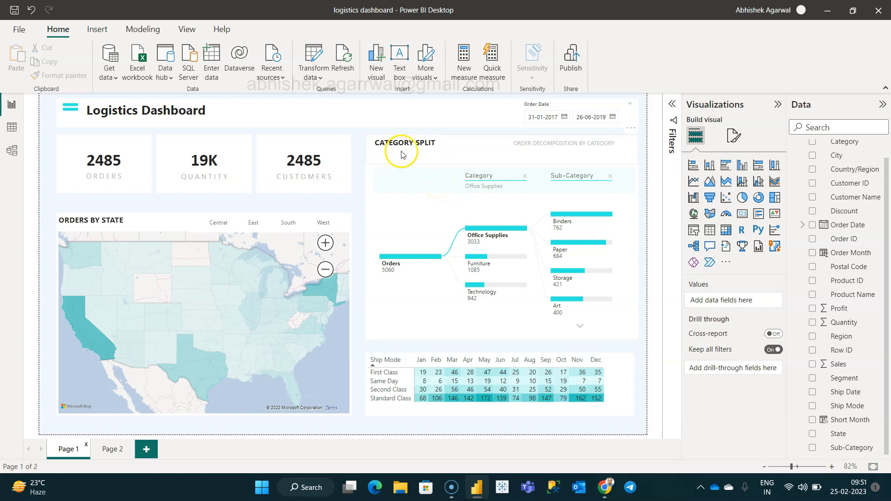
pyautogui.click(413, 143)
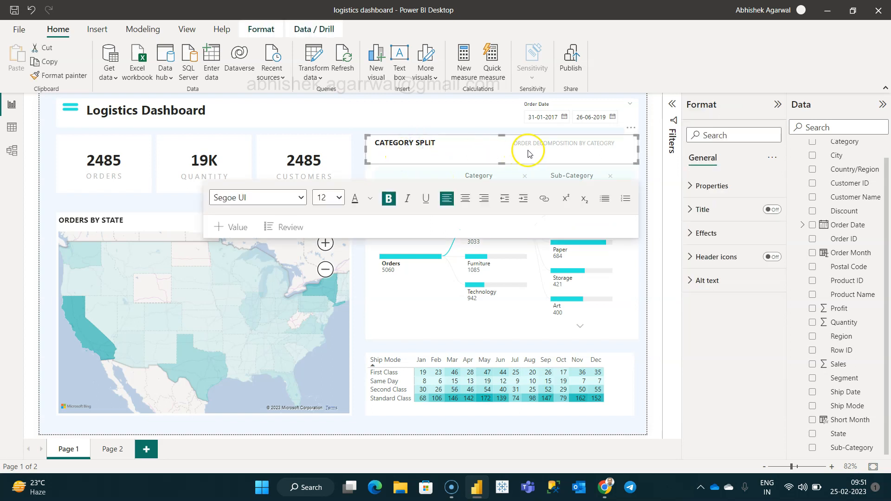
pyautogui.click(107, 442)
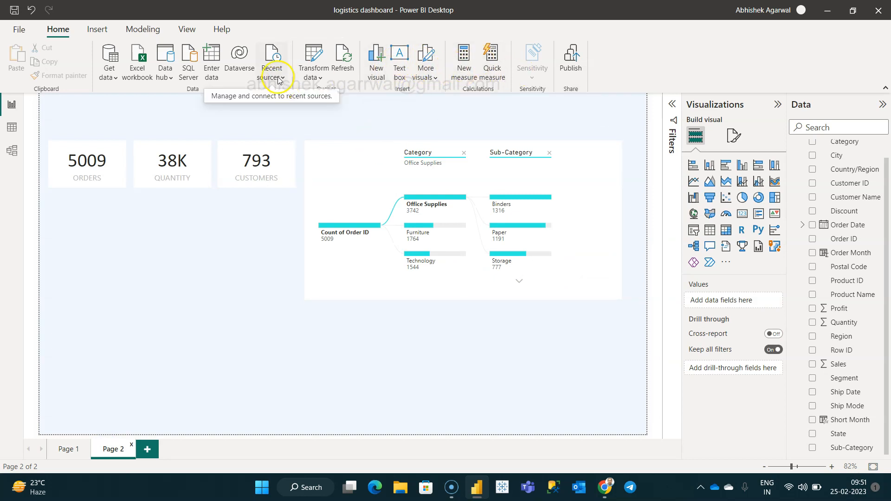
# Insert a rectangle shape, shrink it to a wide strip, and place it over the decomposition tree's Category and Sub-Category headers
pyautogui.click(97, 29)
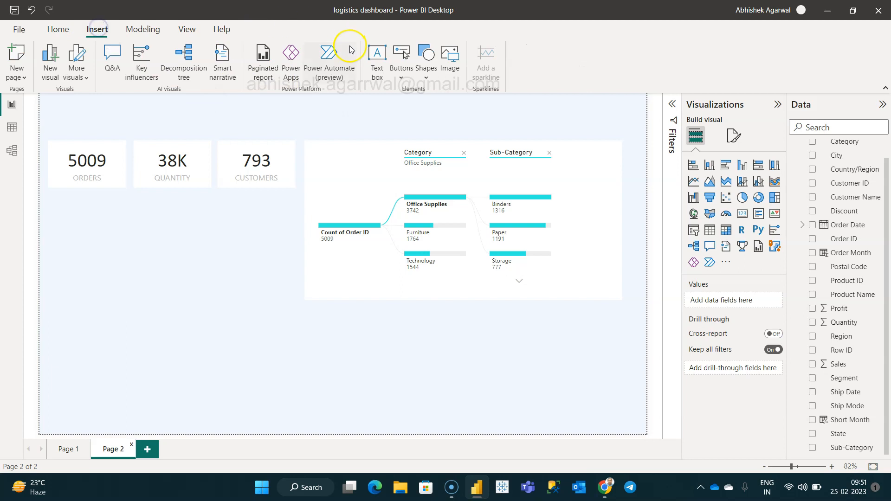
pyautogui.click(424, 62)
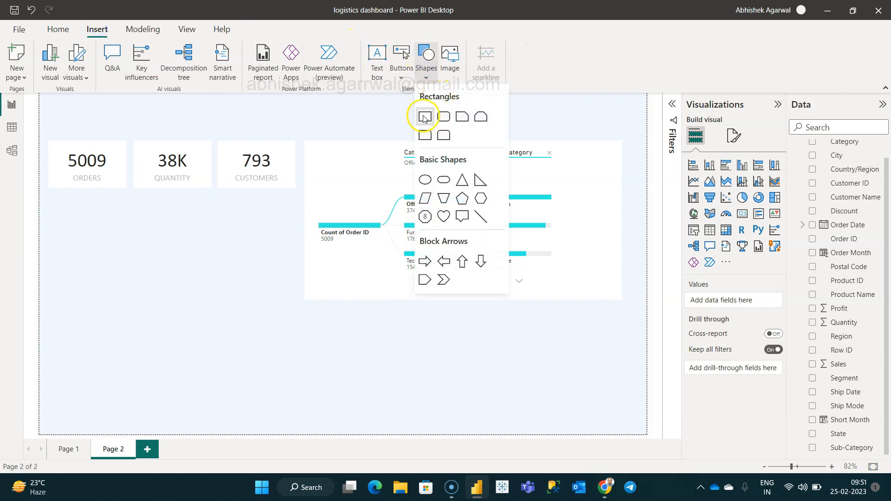
pyautogui.click(425, 117)
pyautogui.moveTo(80, 372); pyautogui.dragTo(335, 344)
pyautogui.moveTo(334, 388); pyautogui.dragTo(597, 160)
# Fill the header rectangle with the recent turquoise, try 80% transparency, and make the fill slightly more transparent
pyautogui.click(725, 185)
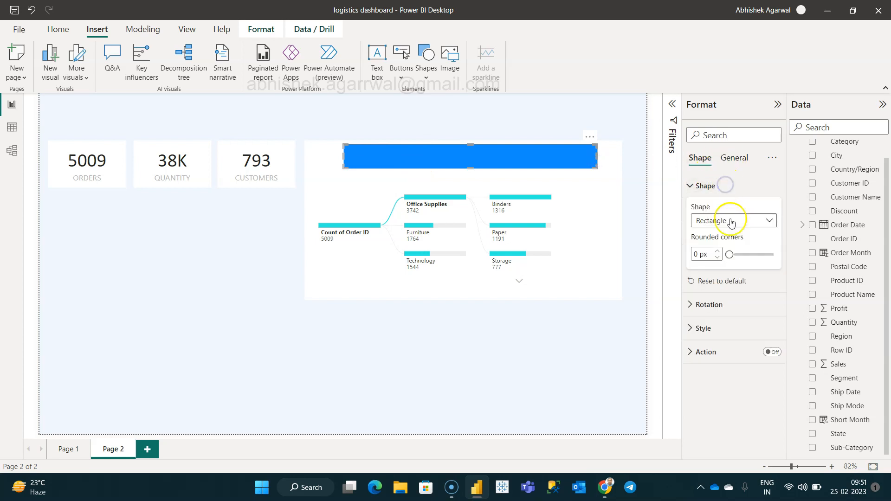
pyautogui.click(729, 328)
pyautogui.click(717, 383)
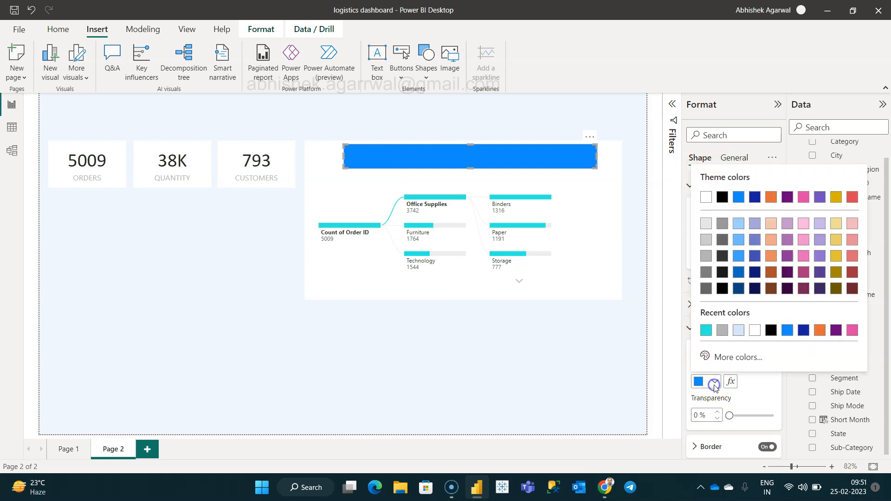
pyautogui.click(703, 330)
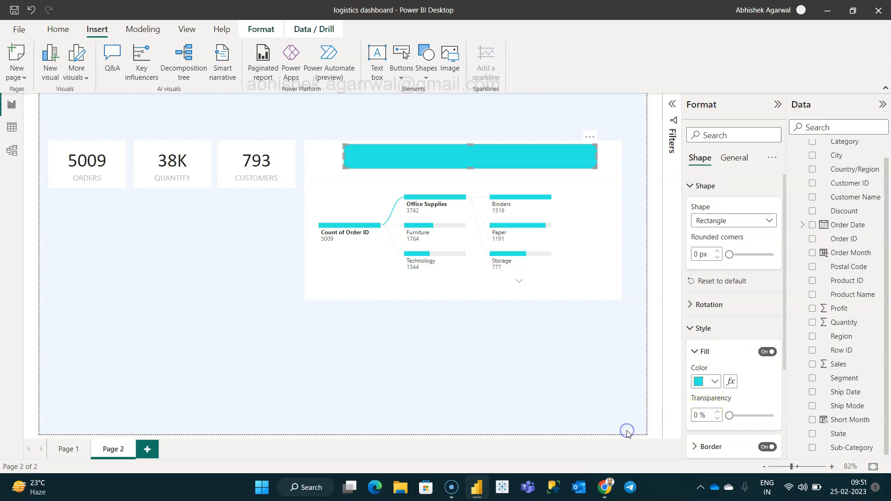
pyautogui.moveTo(696, 415); pyautogui.dragTo(684, 413)
pyautogui.write('80')
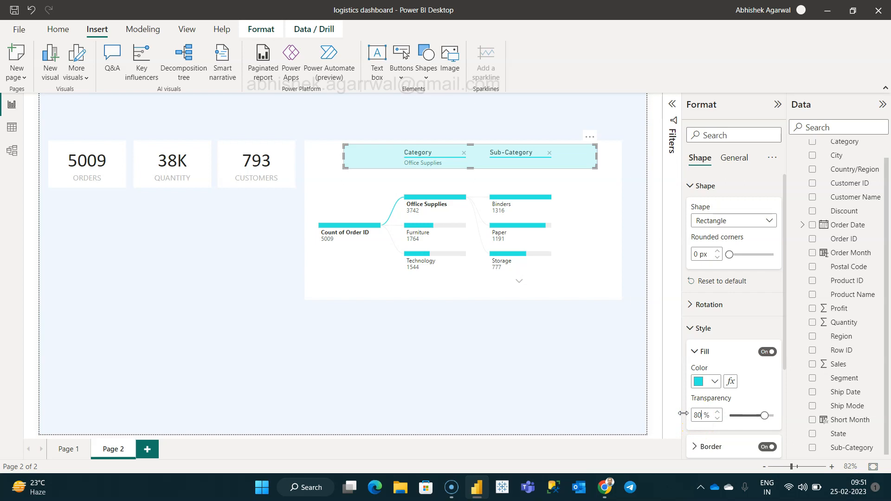
pyautogui.click(696, 413)
pyautogui.click(550, 392)
pyautogui.click(585, 161)
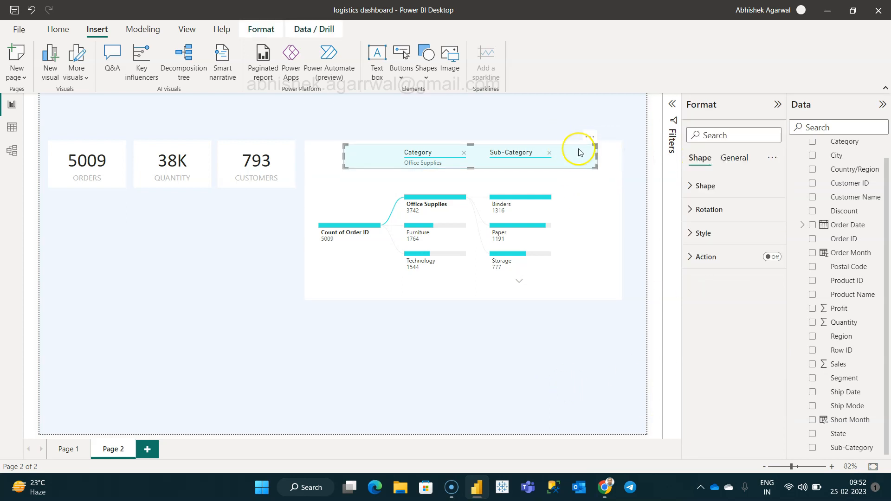
# Turn off the border of the turquoise header rectangle over the decomposition tree and deselect it
pyautogui.click(719, 235)
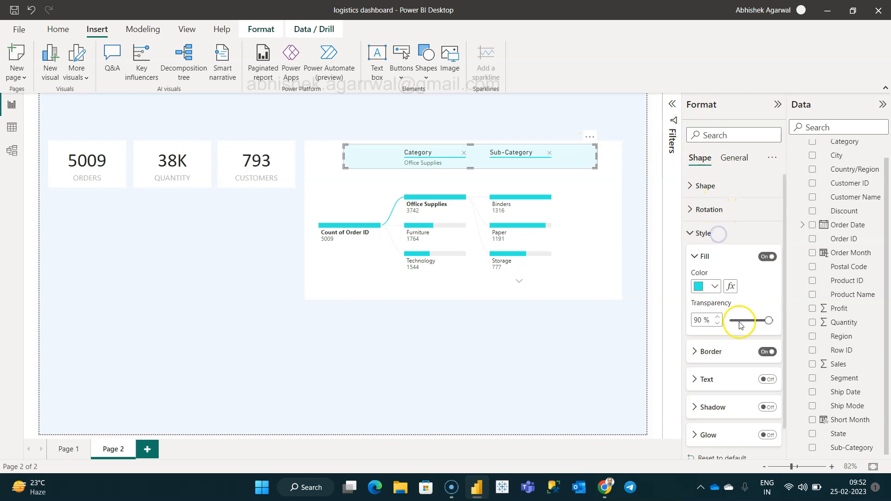
pyautogui.click(767, 352)
pyautogui.click(590, 290)
pyautogui.click(583, 341)
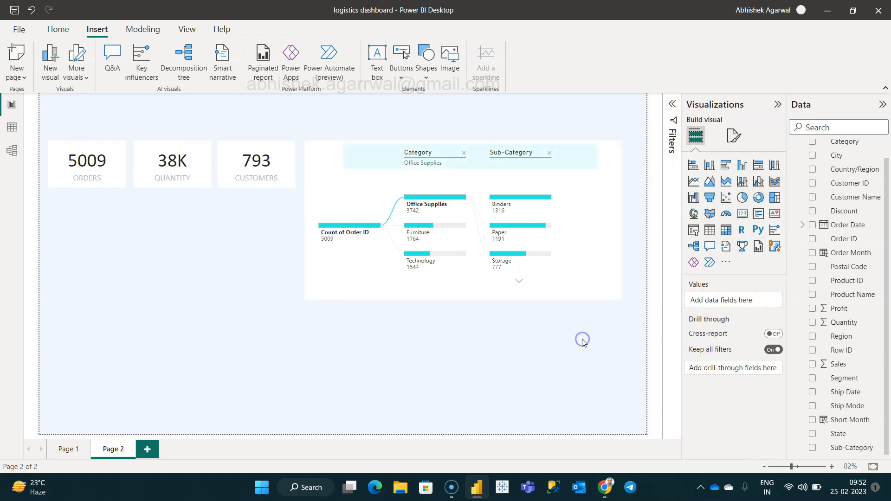
pyautogui.click(568, 166)
pyautogui.click(534, 388)
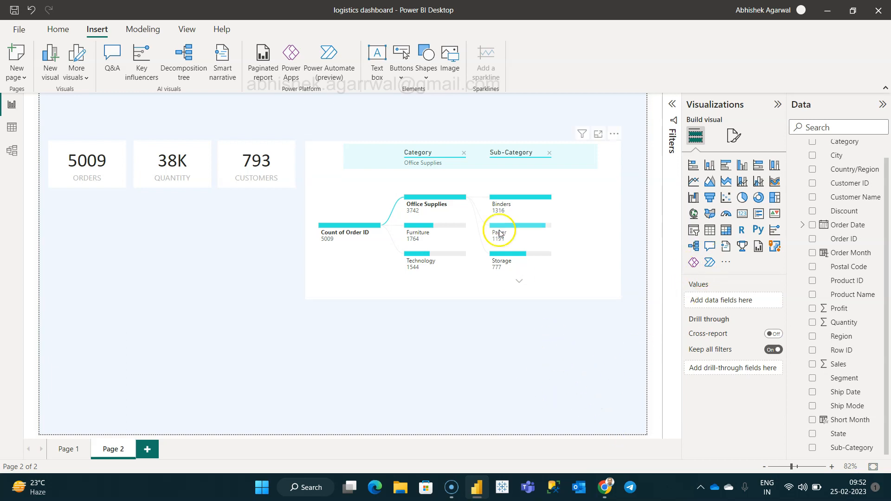
# Insert a text box spanning the top of the decomposition tree and enter CATEGORY SPLIT and, spaced apart, ORDER SPLIT BY CATEGORY
pyautogui.click(377, 58)
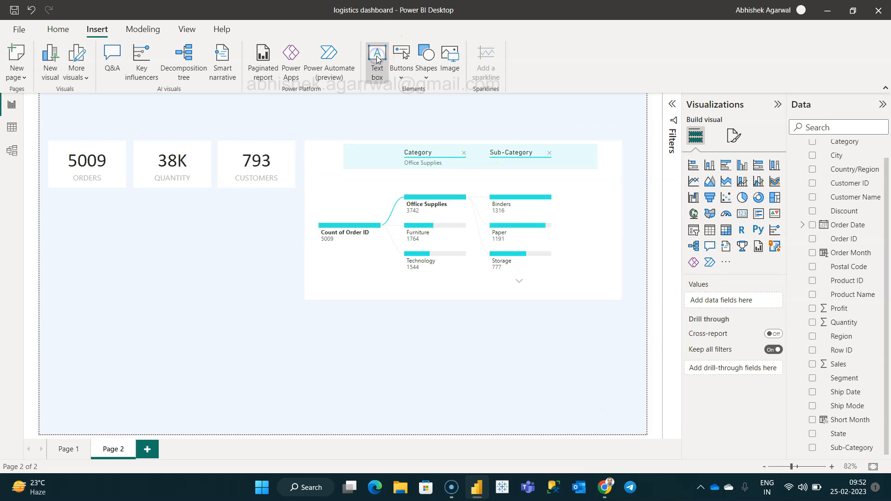
pyautogui.moveTo(86, 409); pyautogui.dragTo(620, 136)
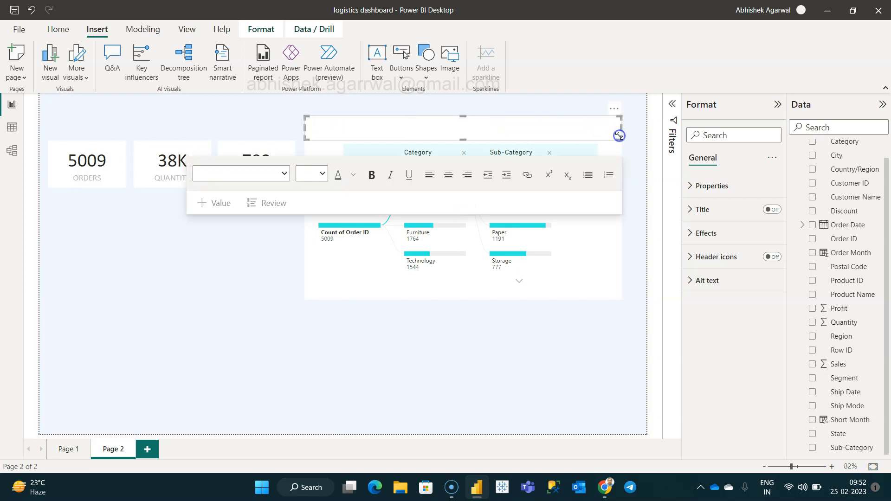
pyautogui.click(64, 449)
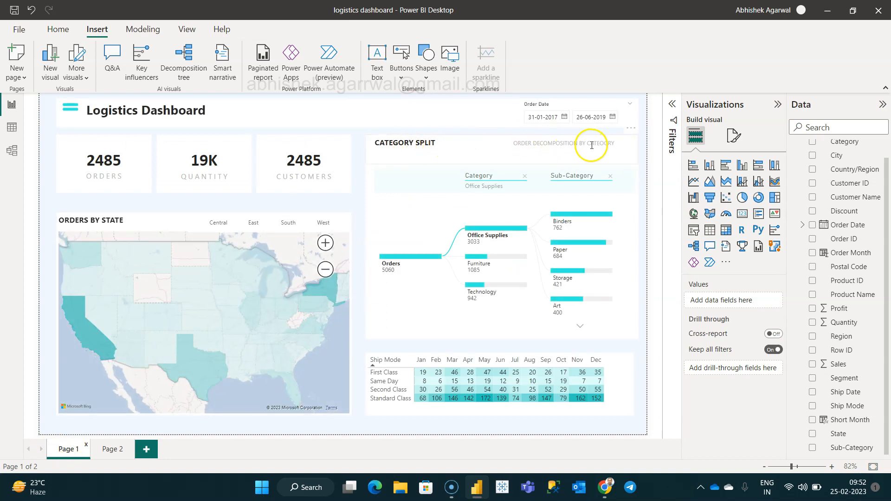
pyautogui.click(112, 449)
pyautogui.click(360, 130)
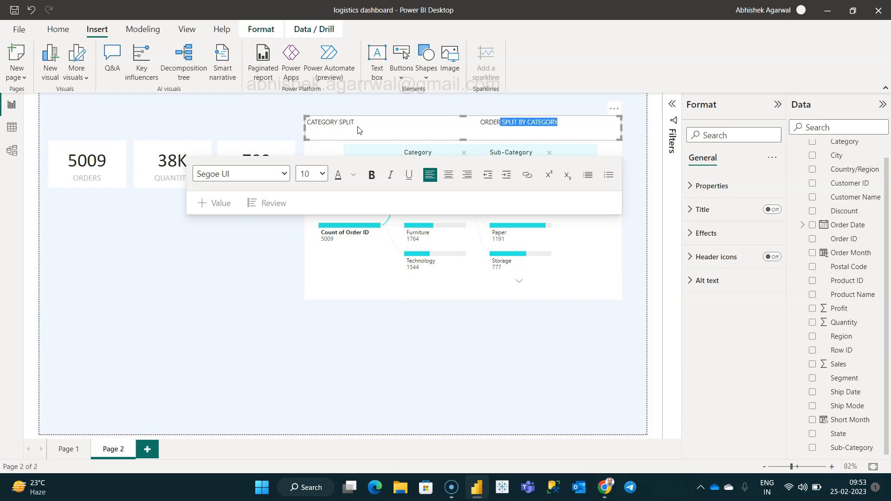
# Color the ORDER SPLIT BY CATEGORY text light gray
pyautogui.press('Left')
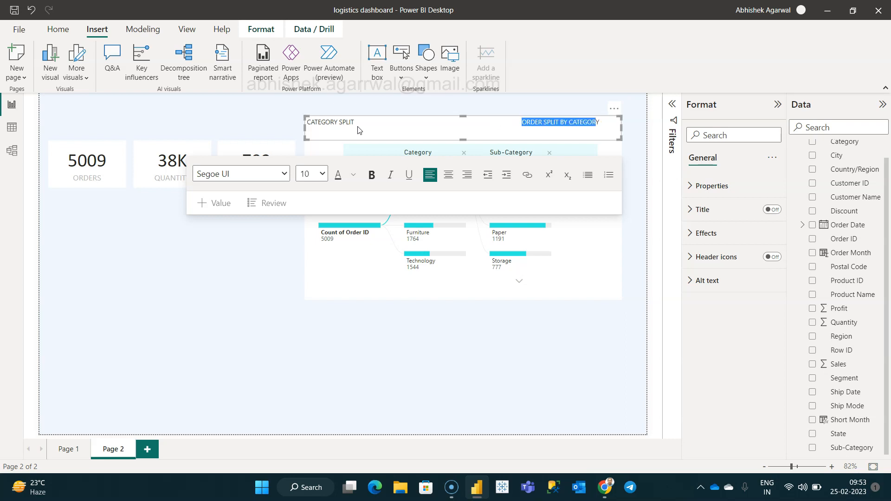
pyautogui.click(353, 175)
pyautogui.click(364, 257)
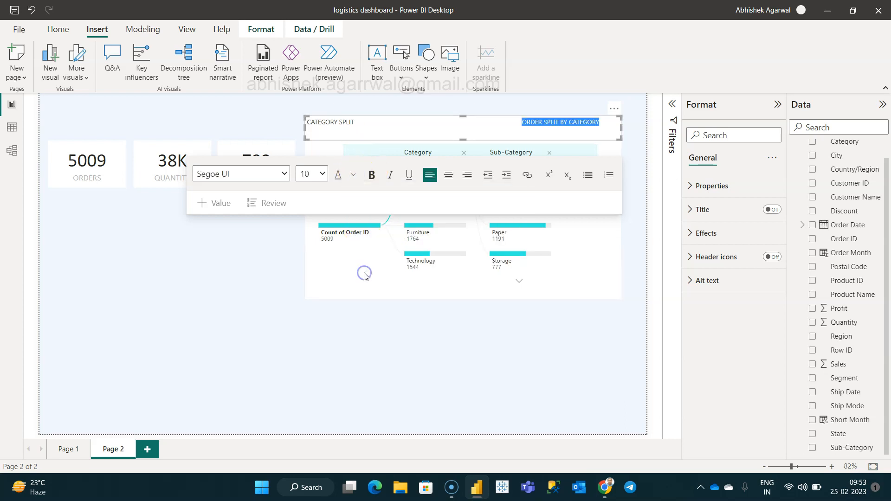
# Try font sizes 20, 18 and 16 on the CATEGORY SPLIT text, and set it to 14
pyautogui.click(359, 122)
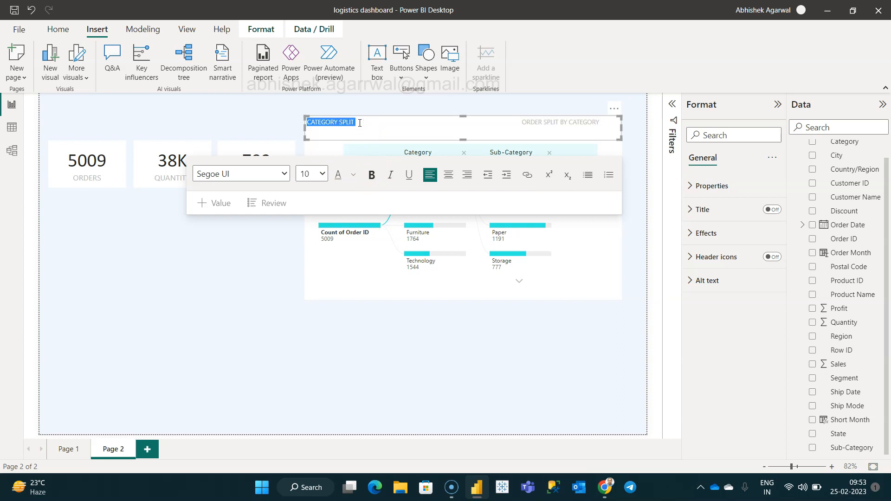
pyautogui.click(322, 174)
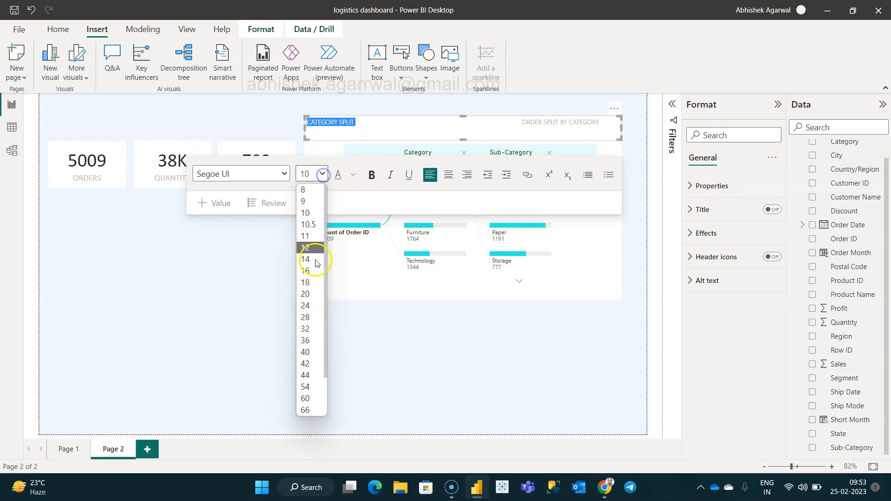
pyautogui.click(310, 298)
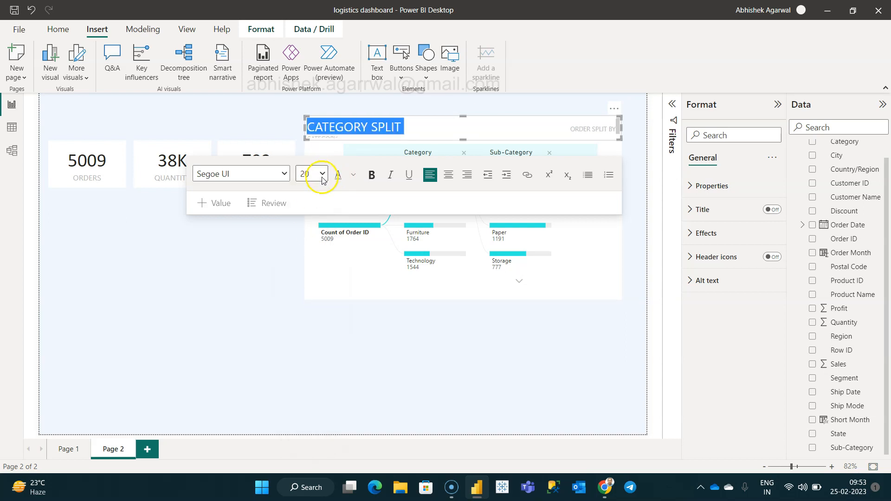
pyautogui.click(322, 175)
pyautogui.click(305, 282)
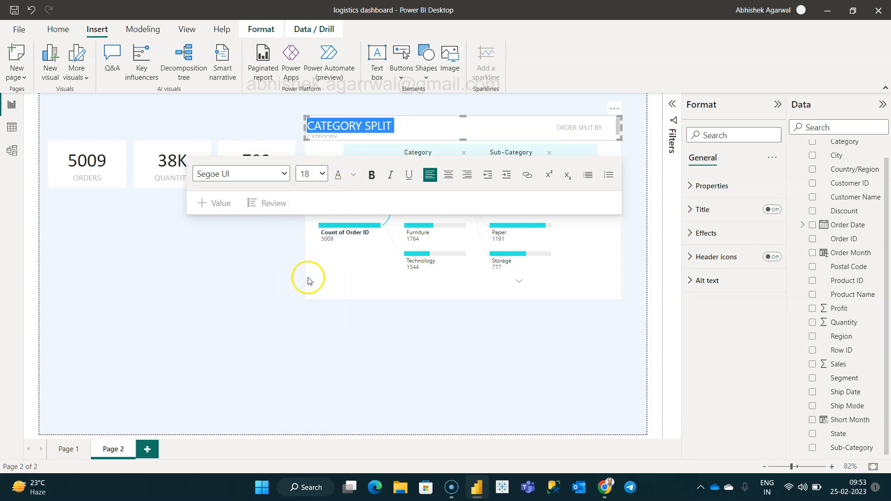
pyautogui.click(321, 174)
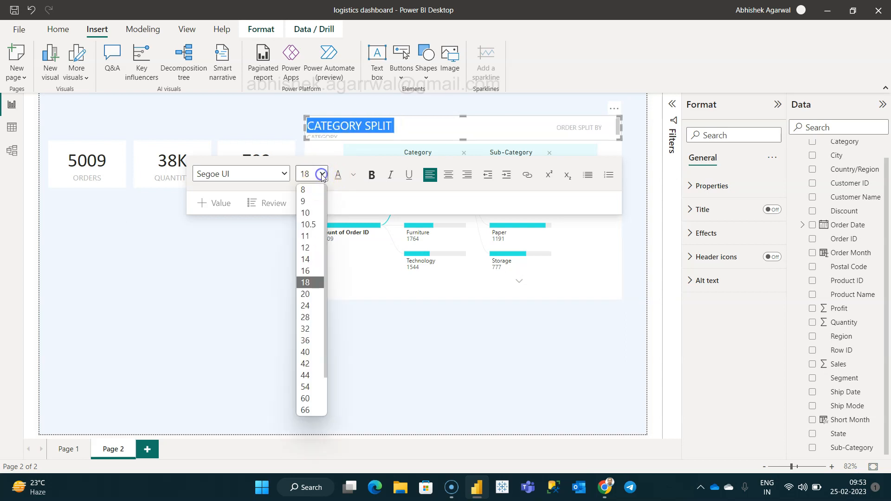
pyautogui.click(311, 271)
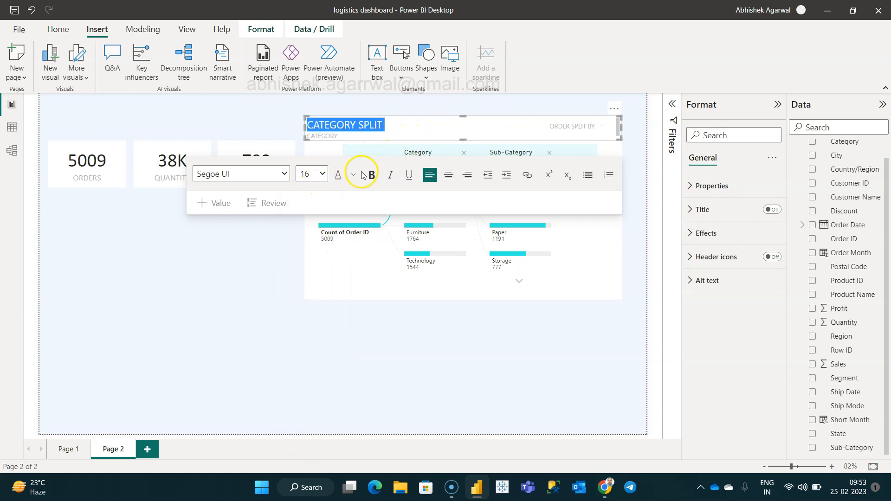
pyautogui.click(322, 175)
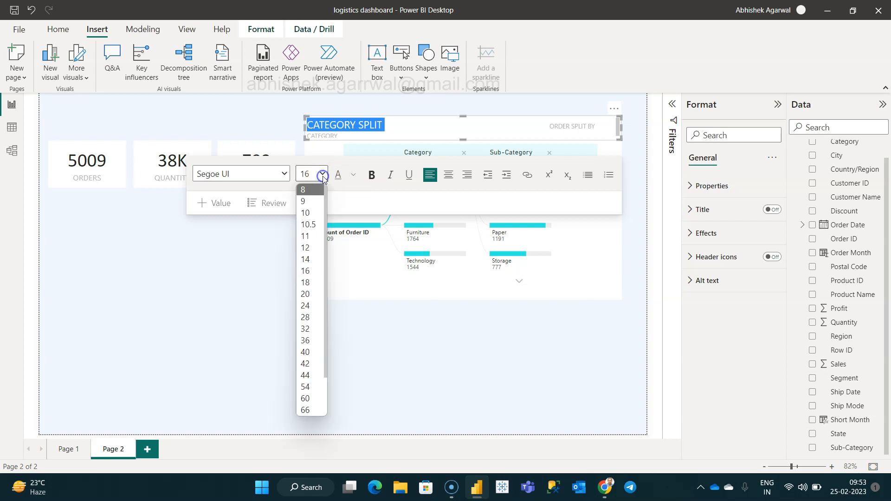
pyautogui.click(314, 260)
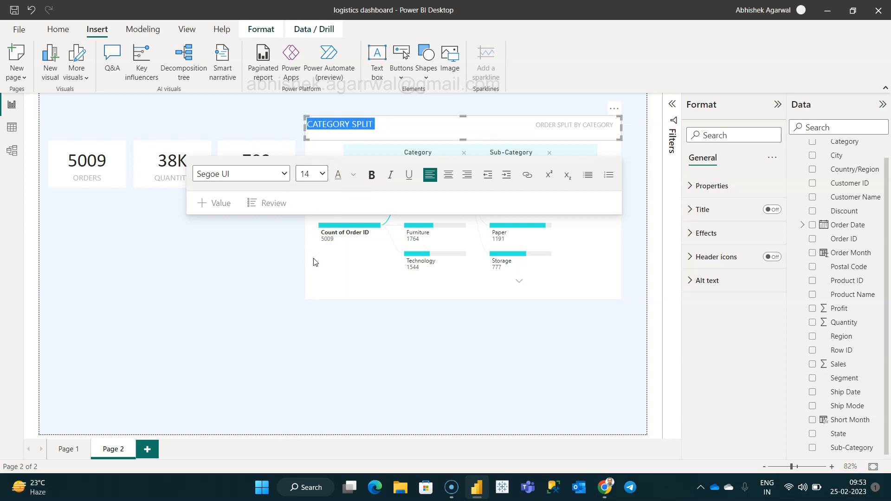
# Make the CATEGORY SPLIT text bold
pyautogui.click(385, 126)
pyautogui.moveTo(371, 121); pyautogui.dragTo(326, 130)
pyautogui.moveTo(379, 121); pyautogui.dragTo(293, 131)
pyautogui.click(383, 123)
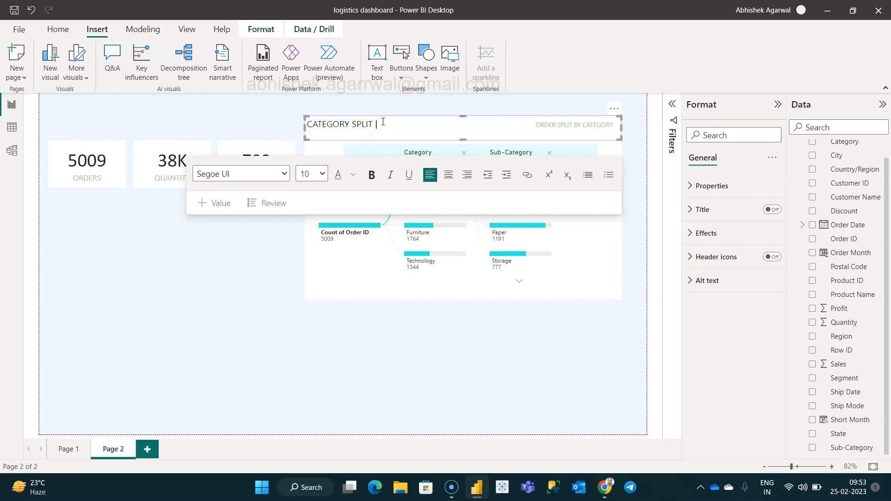
pyautogui.tripleClick(383, 122)
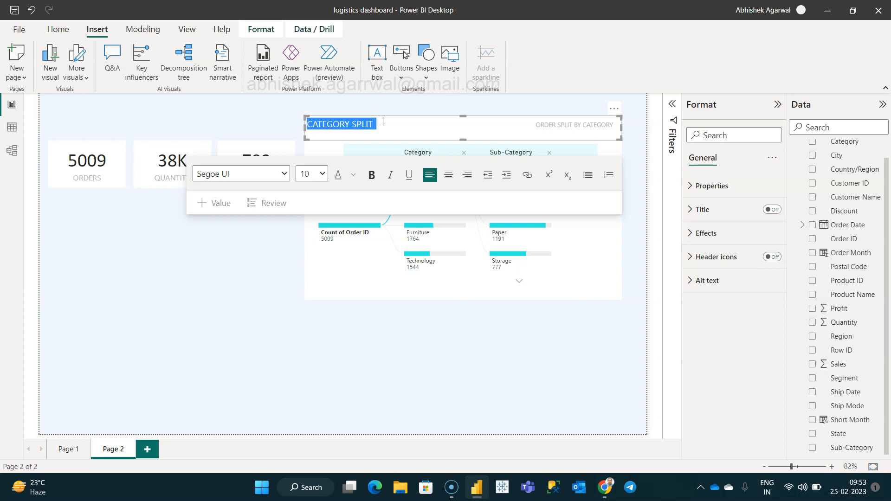
pyautogui.click(371, 175)
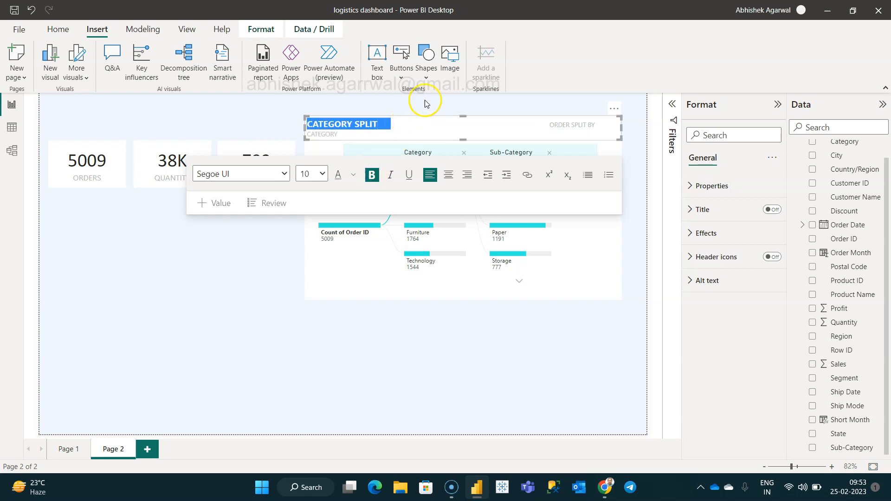
# Remove a few spaces before ORDER SPLIT BY CATEGORY to fit the whole heading on one line
pyautogui.click(550, 126)
pyautogui.press('BackSpace')
pyautogui.press('BackSpace')
pyautogui.press('BackSpace')
pyautogui.press('BackSpace')
# Color only the CATEGORY SPLIT text dark gray and deselect the text box
pyautogui.moveTo(391, 122); pyautogui.dragTo(297, 135)
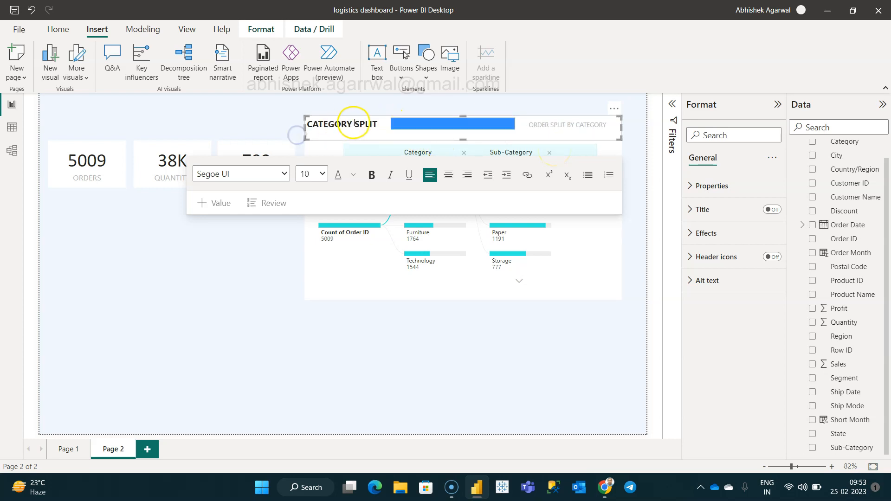
pyautogui.click(379, 124)
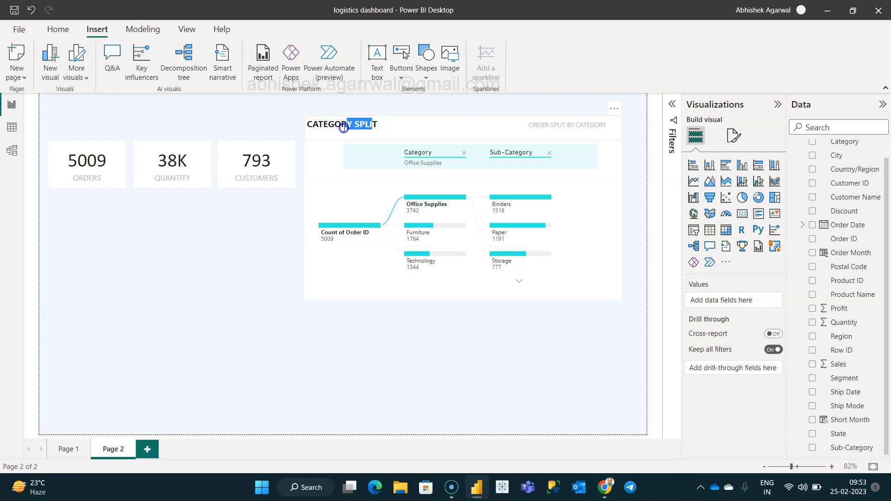
pyautogui.moveTo(344, 128); pyautogui.dragTo(342, 127)
pyautogui.click(380, 124)
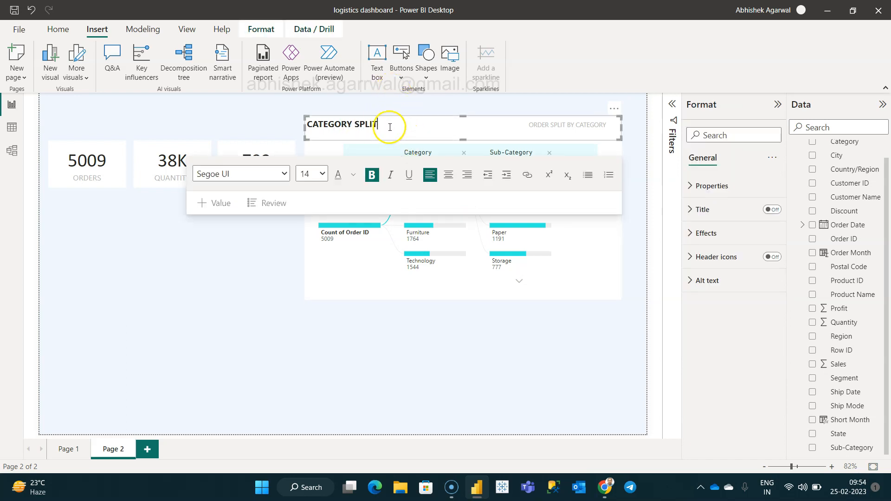
pyautogui.moveTo(303, 123); pyautogui.dragTo(304, 124)
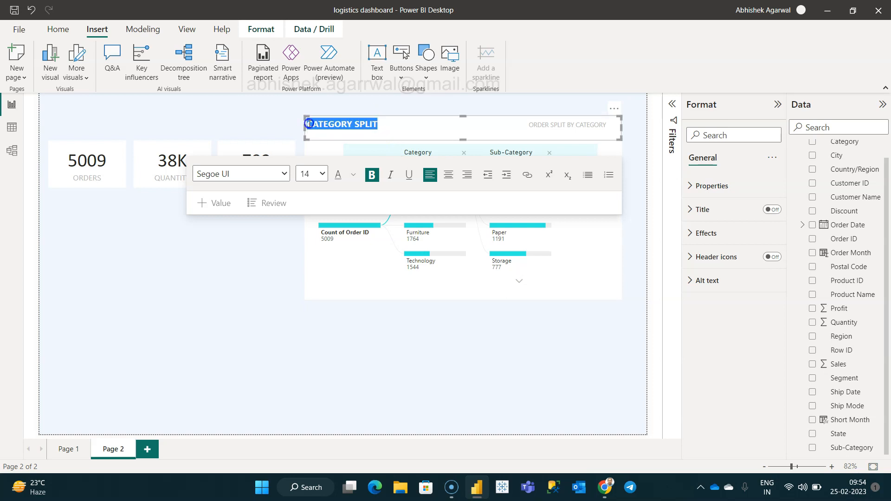
pyautogui.click(355, 175)
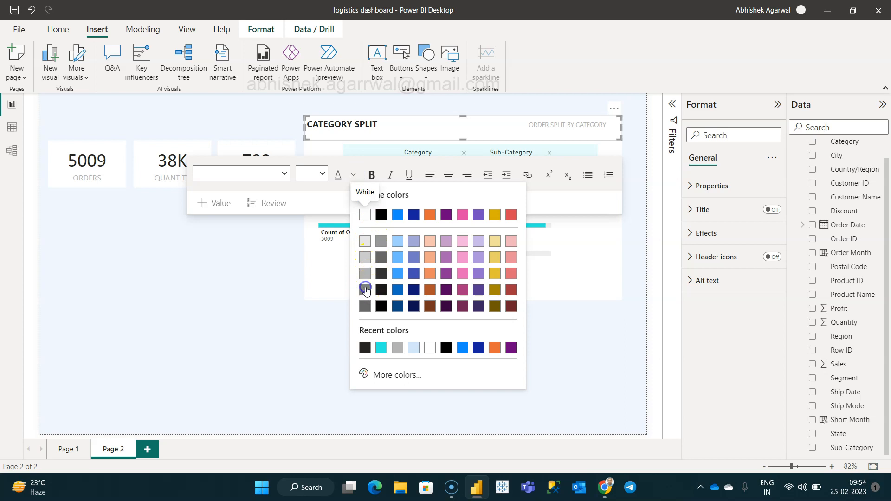
pyautogui.click(365, 290)
pyautogui.click(275, 305)
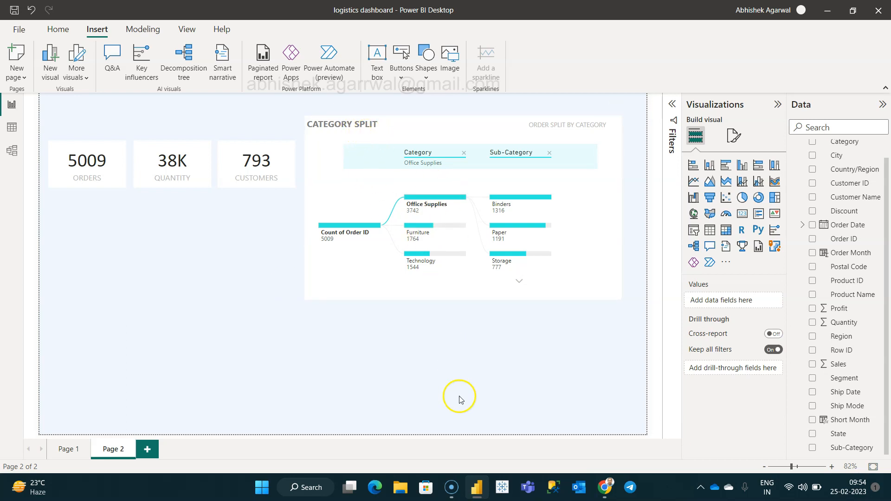
# Group the title text box, the header rectangle and the decomposition tree into one object
pyautogui.moveTo(636, 102); pyautogui.dragTo(305, 334)
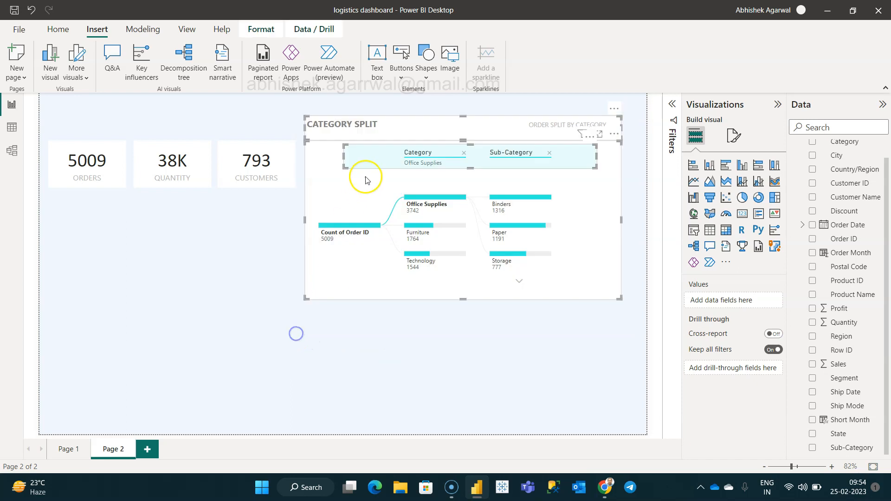
pyautogui.rightClick(330, 206)
pyautogui.moveTo(408, 225)
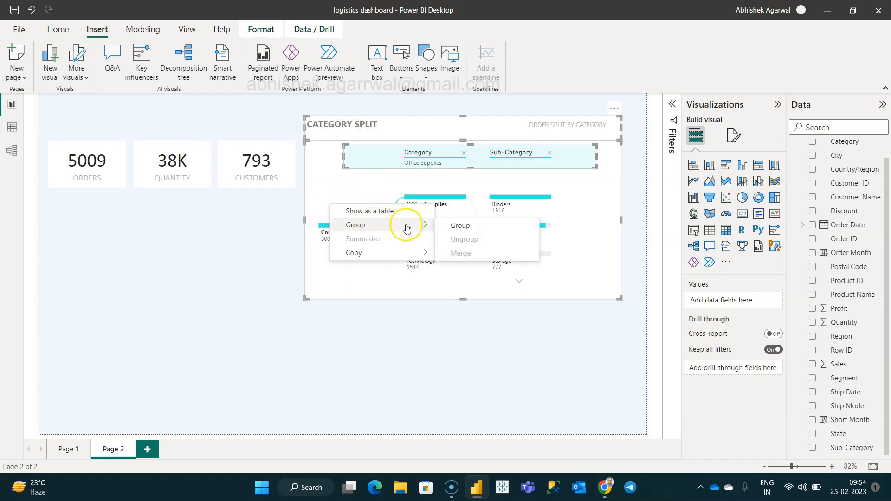
pyautogui.click(462, 225)
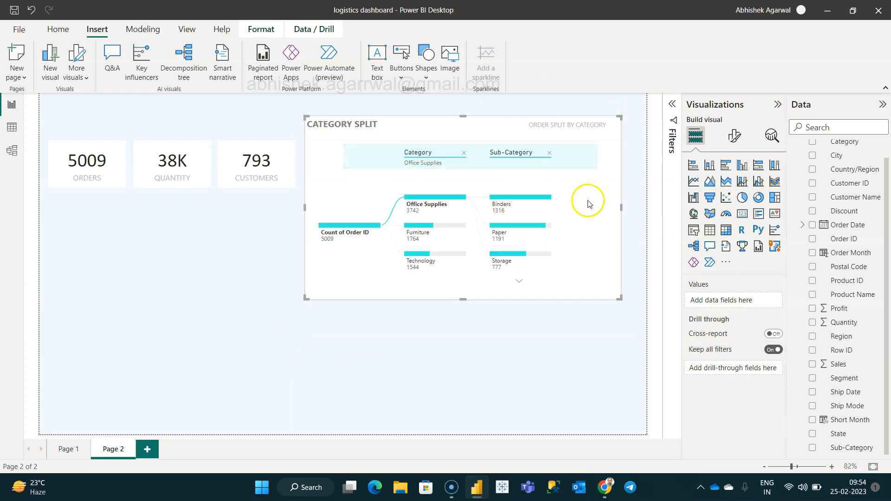
pyautogui.click(553, 377)
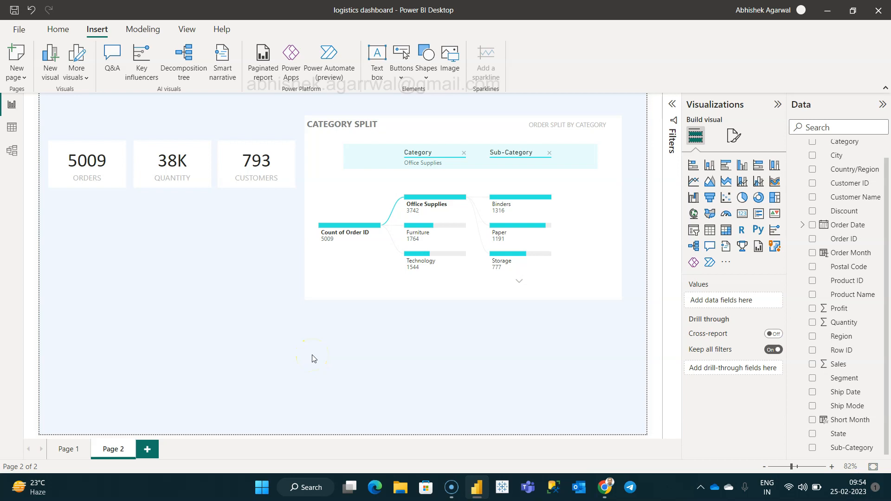
# Move the category split group slightly down and right, aligning its top edge with the KPI cards
pyautogui.click(70, 446)
pyautogui.moveTo(633, 323); pyautogui.dragTo(299, 106)
pyautogui.click(386, 123)
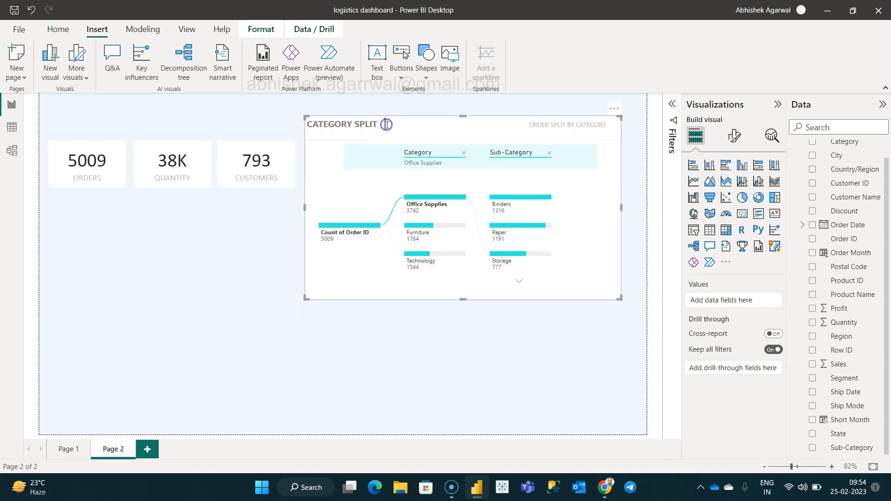
pyautogui.click(449, 351)
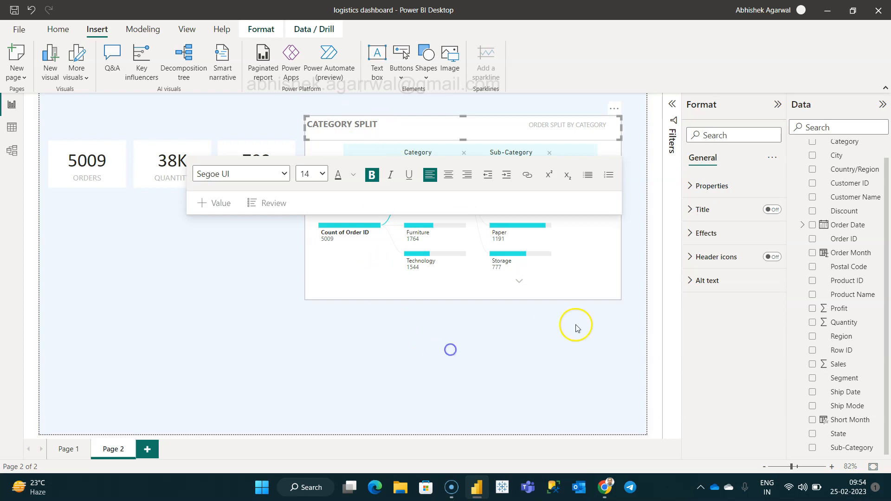
pyautogui.click(443, 255)
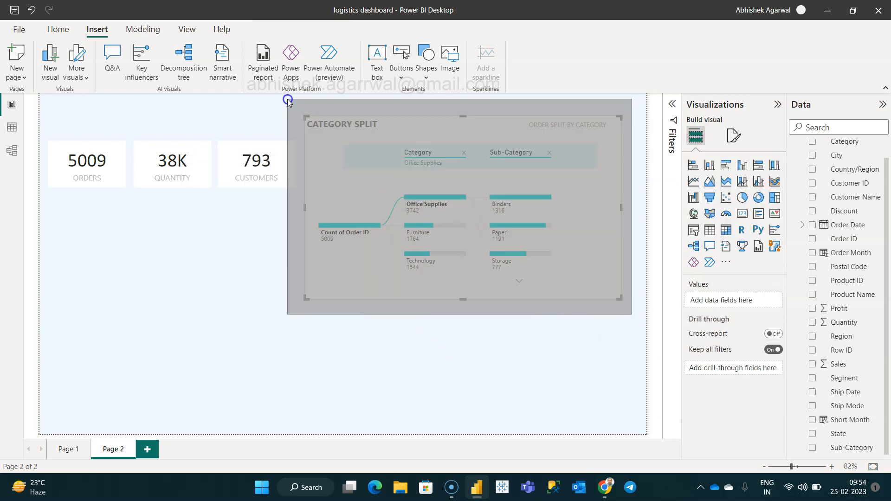
pyautogui.moveTo(354, 299); pyautogui.dragTo(362, 326)
pyautogui.click(401, 379)
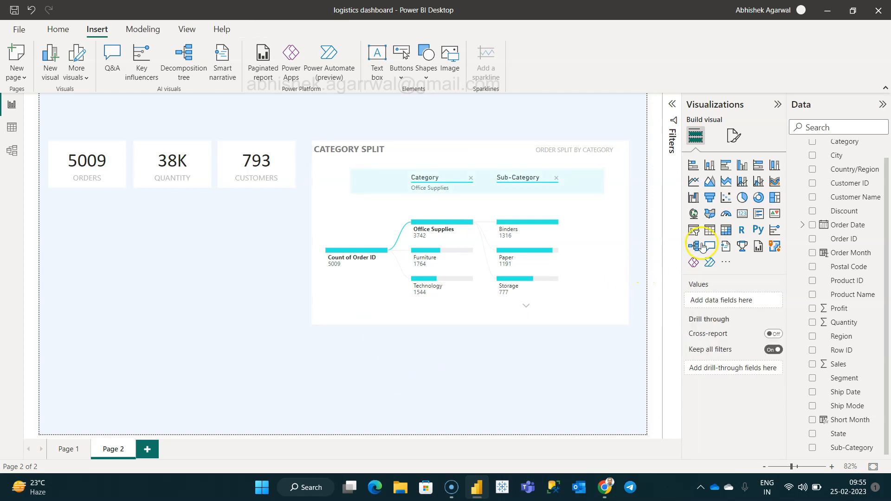
# Examine the Order Date hierarchy and the Order Date column in the data table, then return to the report
pyautogui.click(802, 225)
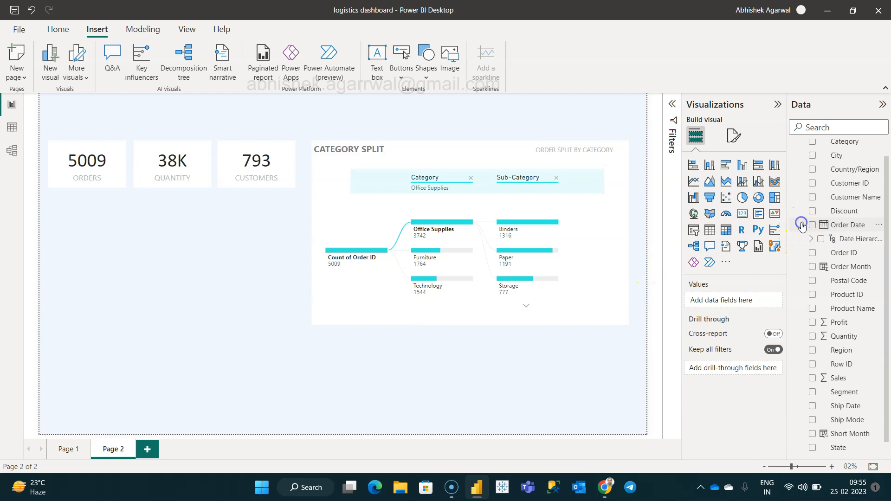
pyautogui.click(812, 239)
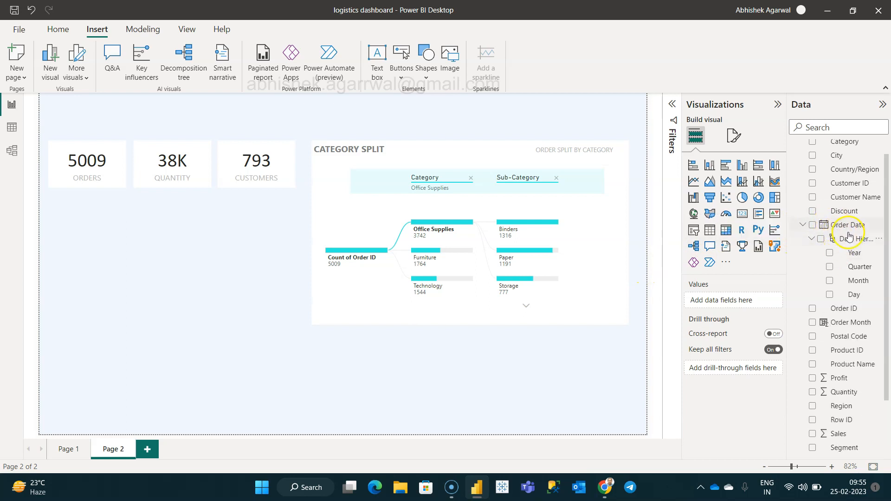
pyautogui.click(11, 127)
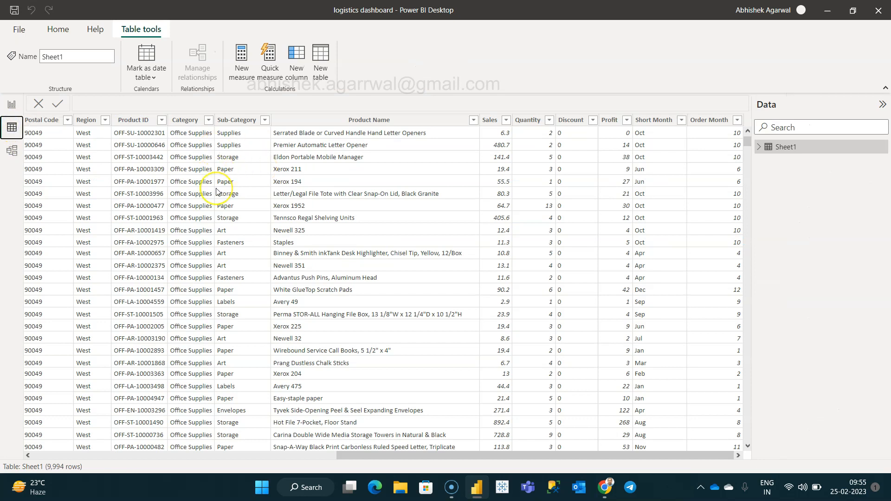
pyautogui.click(144, 121)
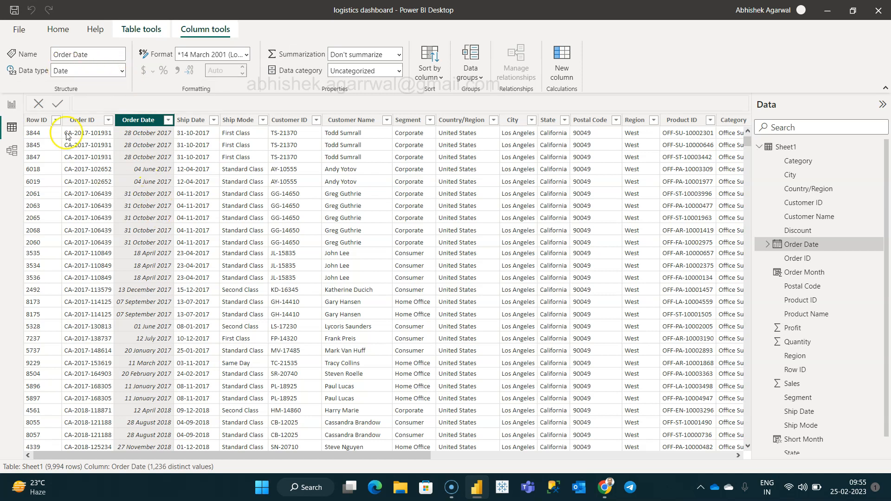
pyautogui.click(12, 104)
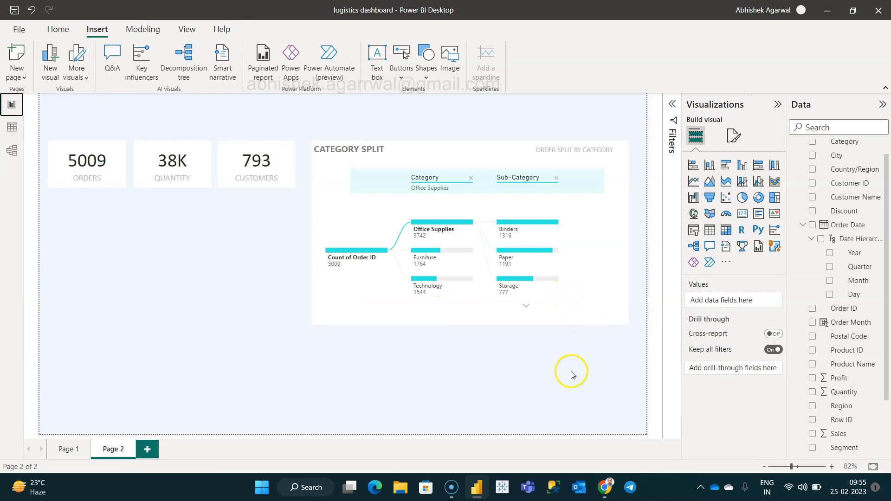
# Add an empty matrix visual below the category split group, matching its width and filling the space beneath it
pyautogui.click(725, 230)
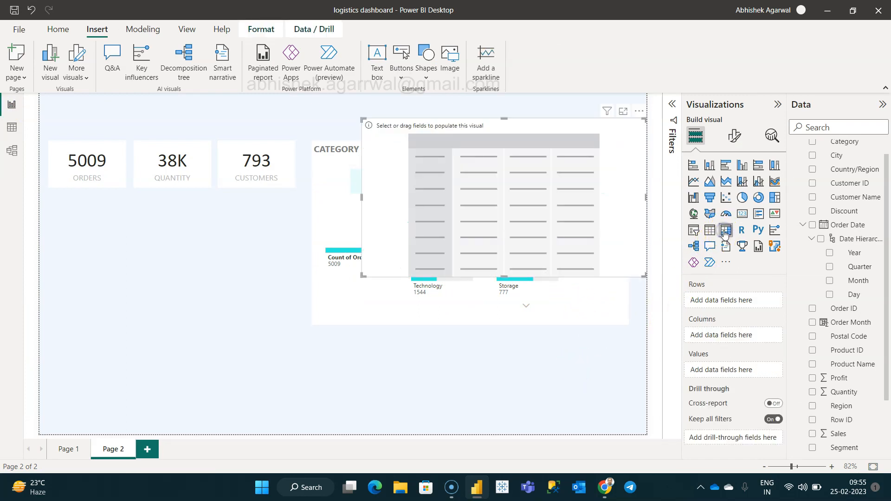
pyautogui.moveTo(503, 119); pyautogui.dragTo(513, 228)
pyautogui.moveTo(502, 260); pyautogui.dragTo(460, 348)
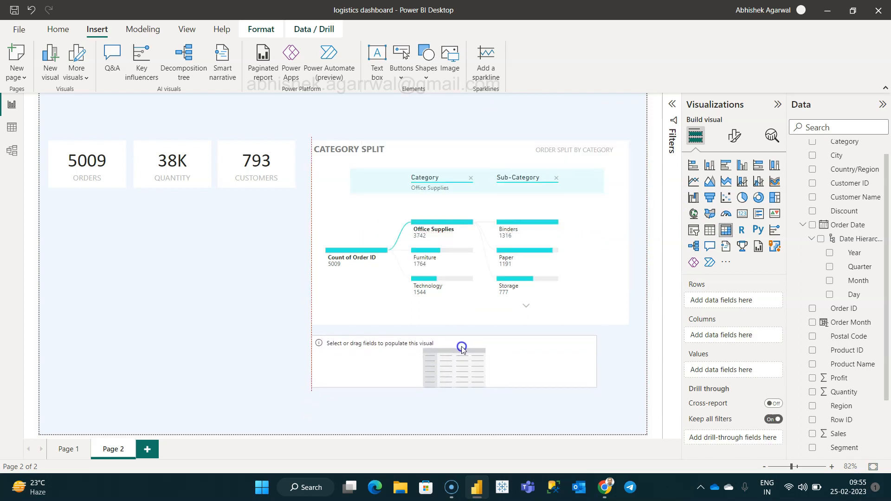
pyautogui.moveTo(589, 362); pyautogui.dragTo(628, 358)
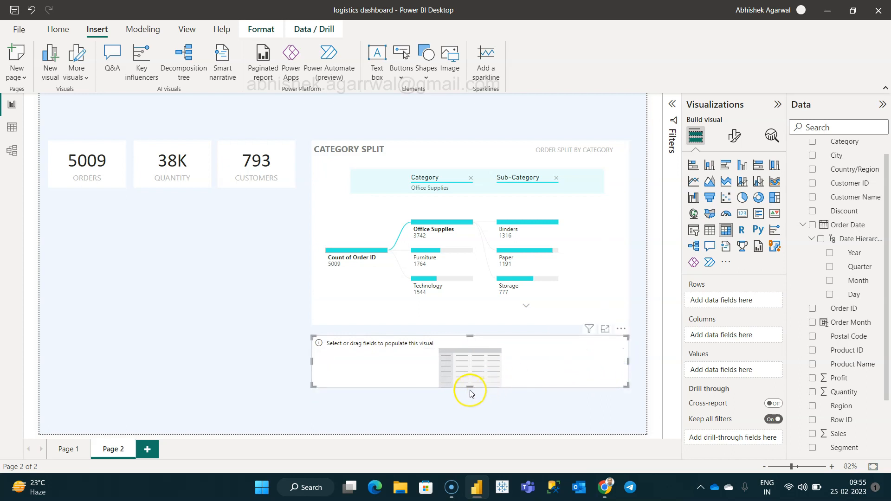
pyautogui.moveTo(470, 388); pyautogui.dragTo(471, 411)
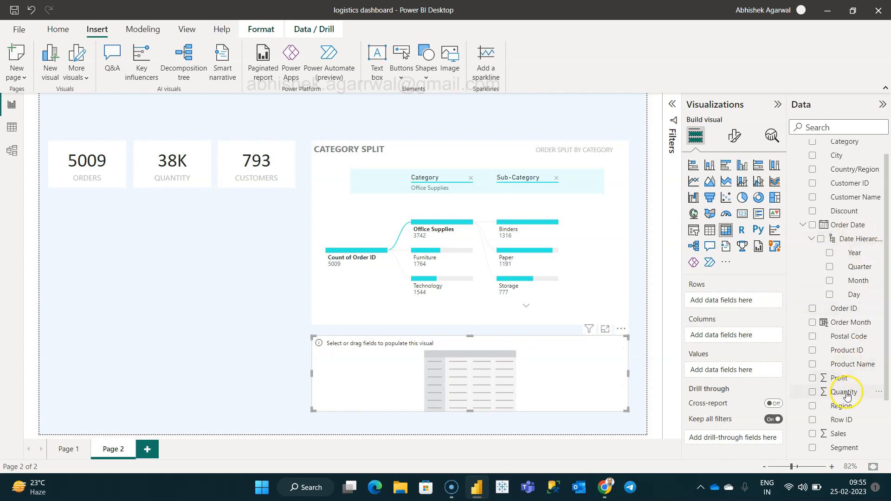
# Assign Ship Date to the matrix rows and the Order Date hierarchy's Month to its columns
pyautogui.scroll(-3, 847, 393)
pyautogui.moveTo(856, 397); pyautogui.dragTo(736, 301)
pyautogui.scroll(1, 818, 289)
pyautogui.moveTo(856, 246); pyautogui.dragTo(728, 340)
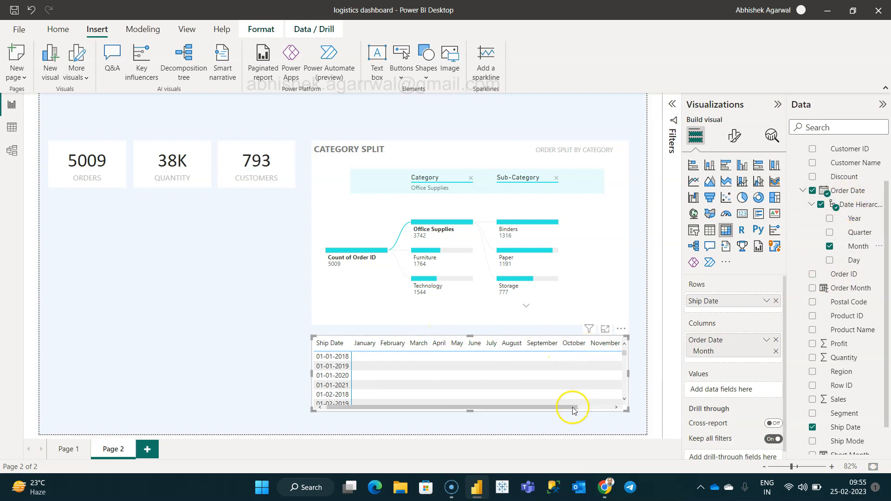
pyautogui.moveTo(570, 411); pyautogui.dragTo(474, 412)
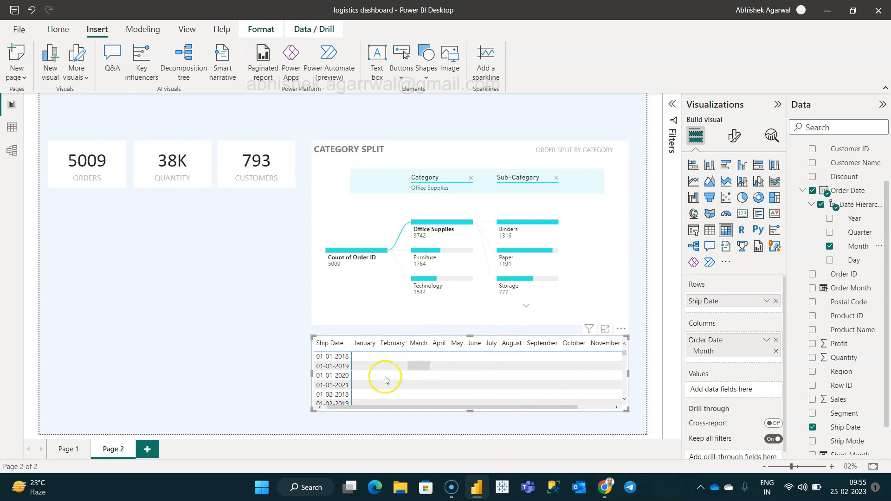
# Look at the ship mode matrix on Page 1 and return to Page 2
pyautogui.click(71, 450)
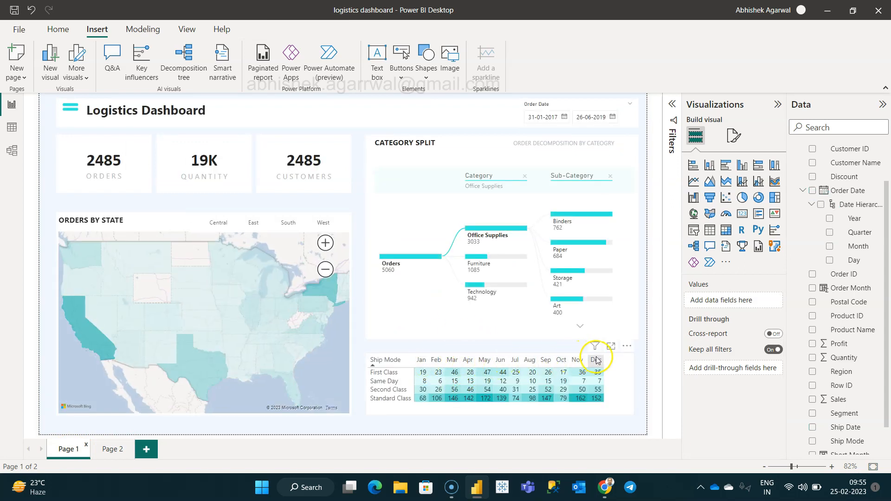
pyautogui.click(110, 448)
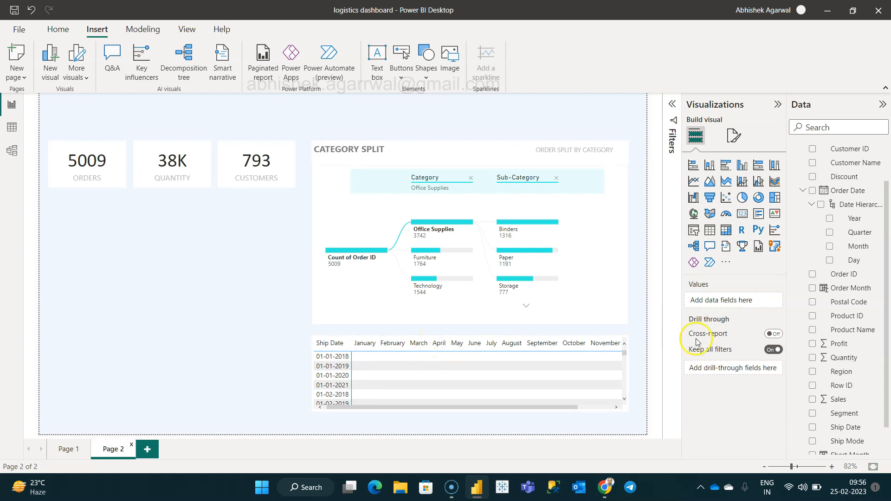
pyautogui.moveTo(708, 352)
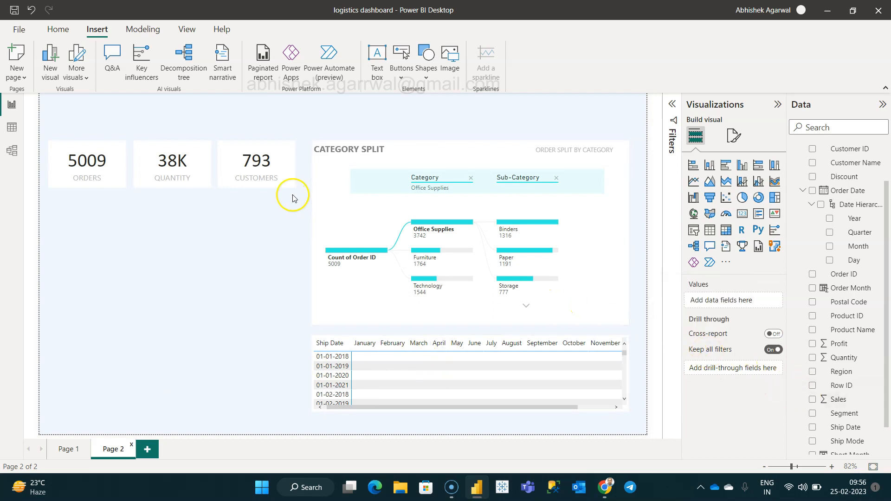
# Examine the formulas of the Short Month and Order Month columns in the data table and return to the report
pyautogui.click(11, 127)
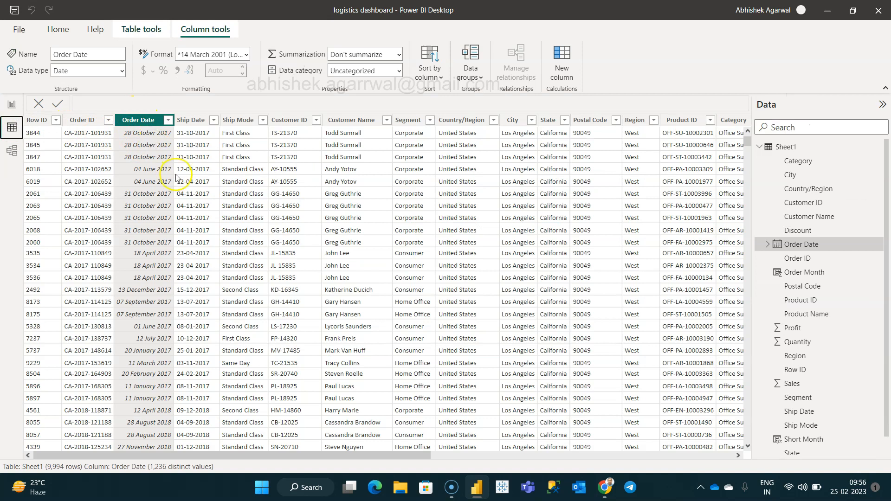
pyautogui.hscroll(5, 176, 178)
pyautogui.hscroll(5, 176, 178)
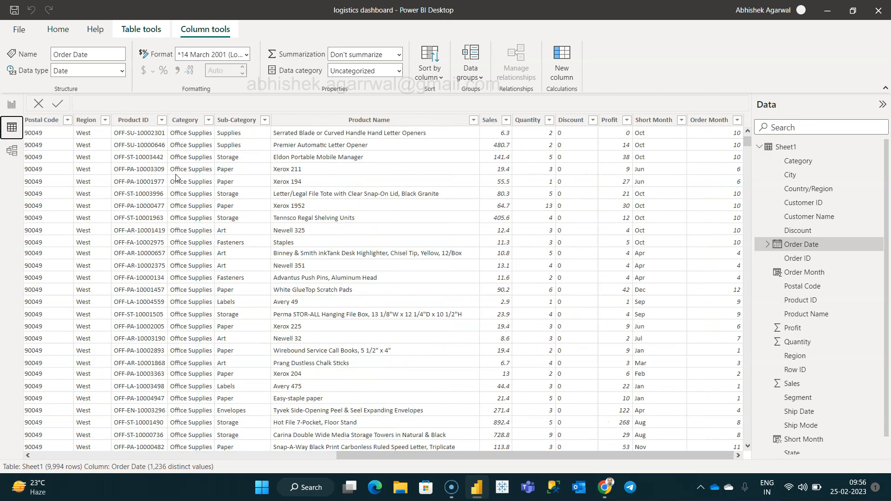
pyautogui.click(12, 104)
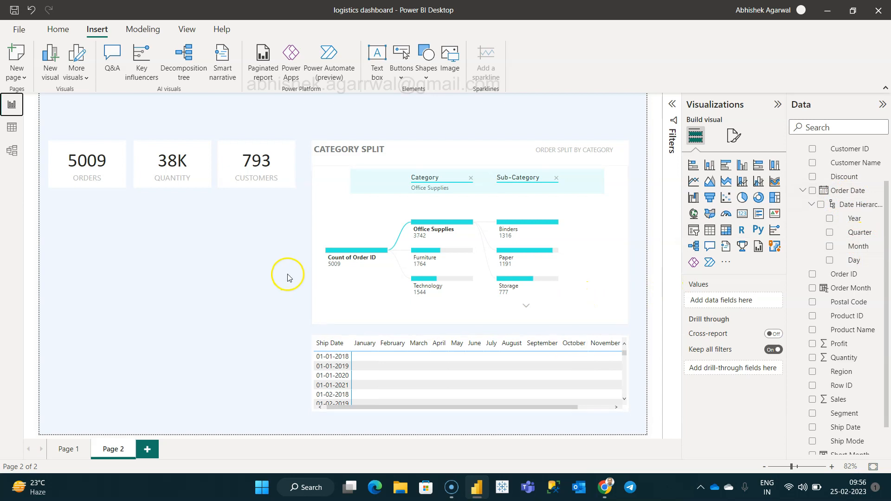
pyautogui.click(12, 127)
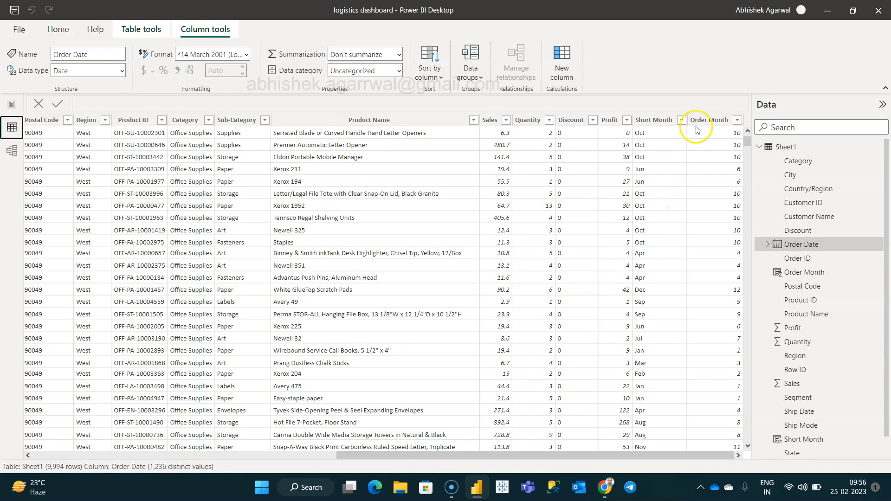
pyautogui.click(660, 121)
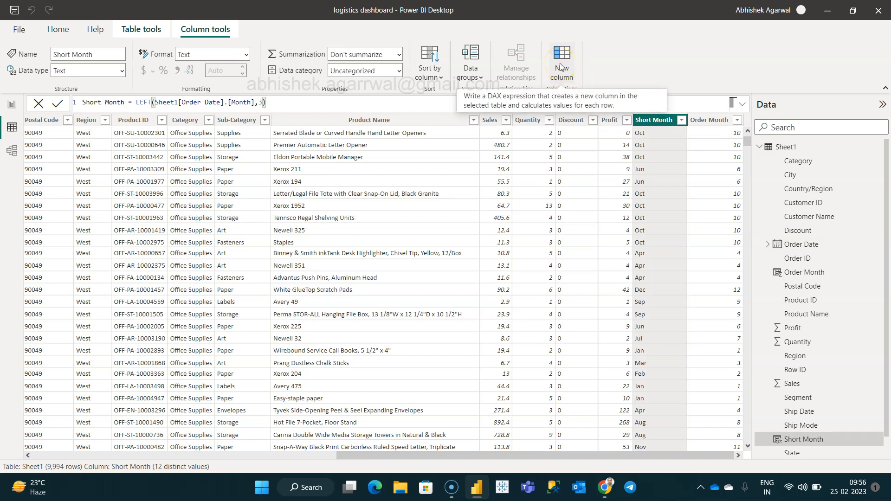
pyautogui.click(333, 98)
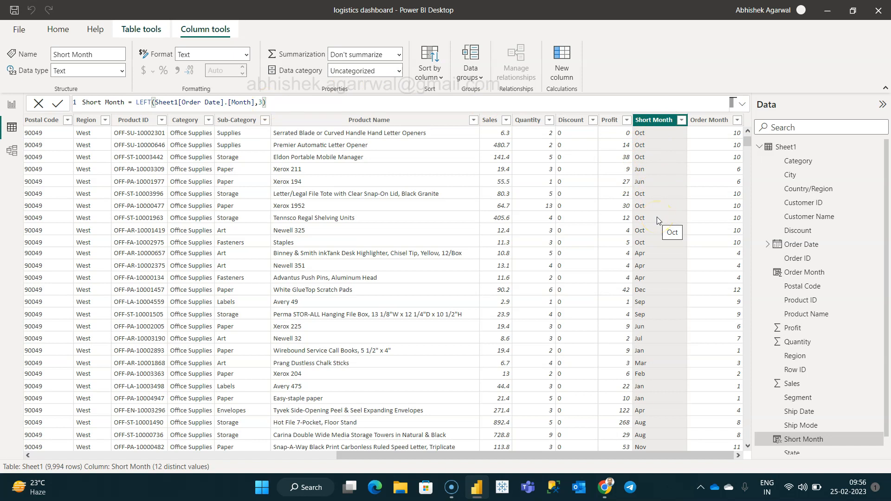
pyautogui.click(721, 122)
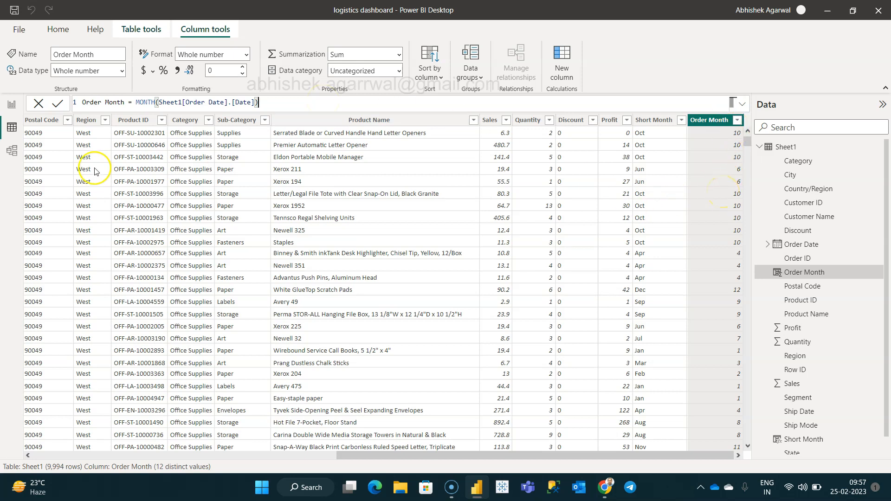
pyautogui.click(11, 105)
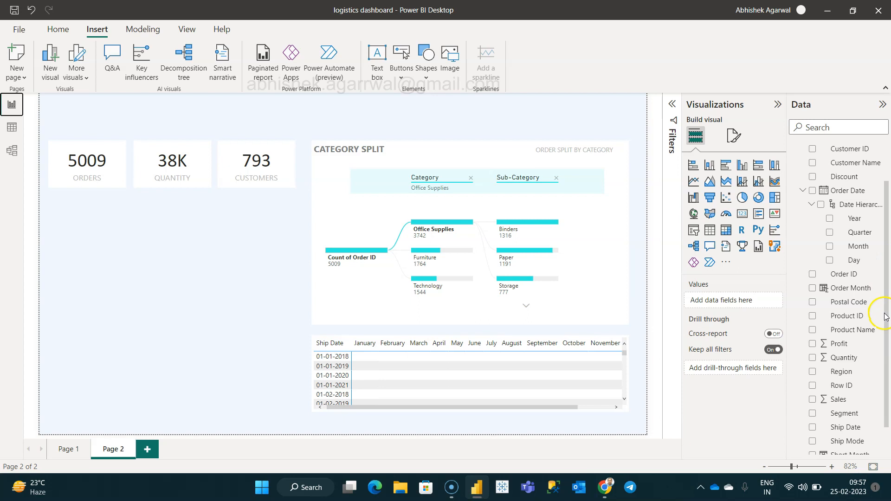
# Replace the Order Date month in the matrix columns with the Short Month field
pyautogui.scroll(-1, 860, 357)
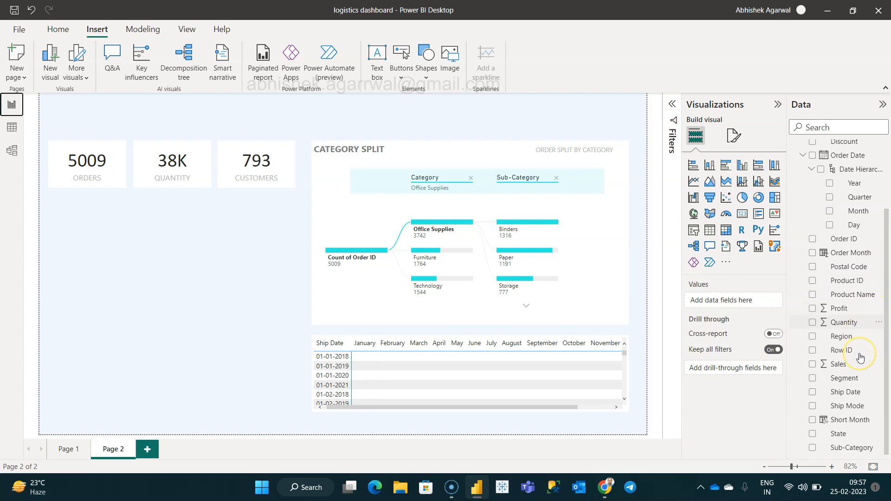
pyautogui.click(568, 357)
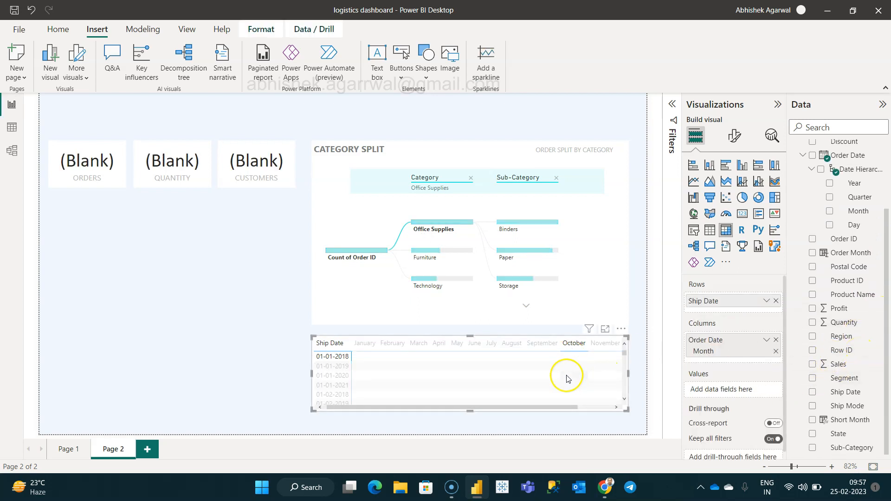
pyautogui.click(567, 377)
pyautogui.click(566, 377)
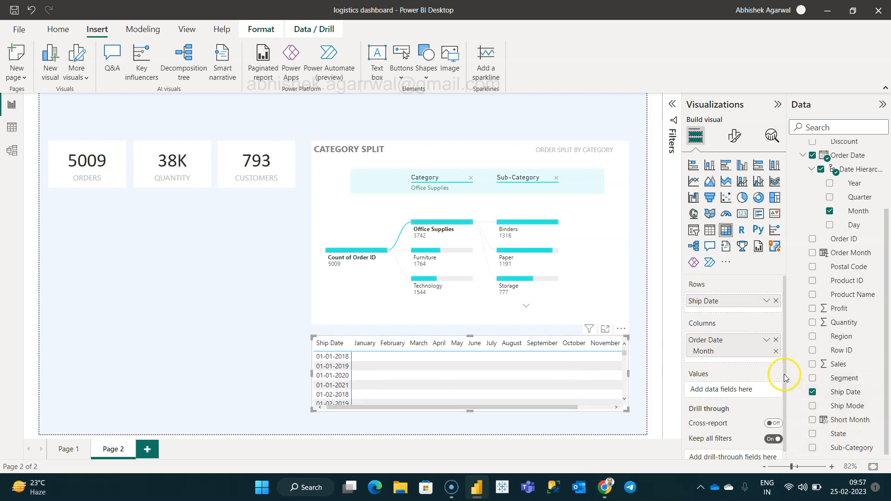
pyautogui.click(776, 343)
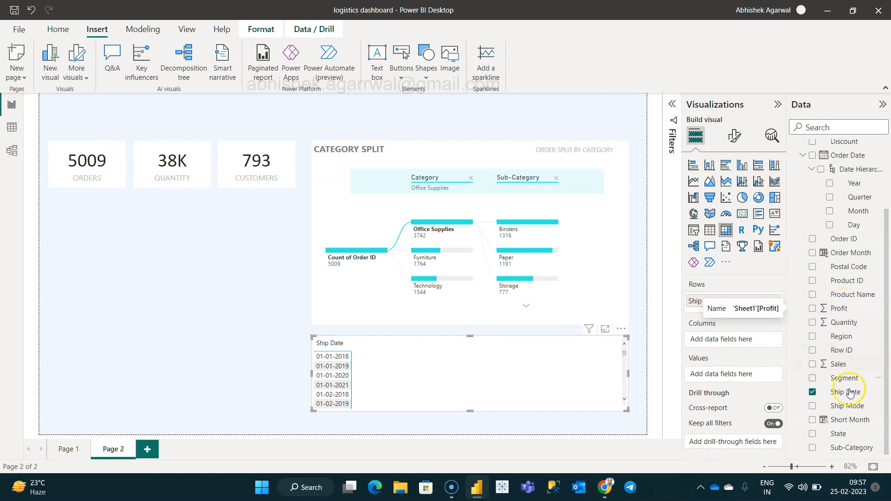
pyautogui.moveTo(852, 421); pyautogui.dragTo(742, 336)
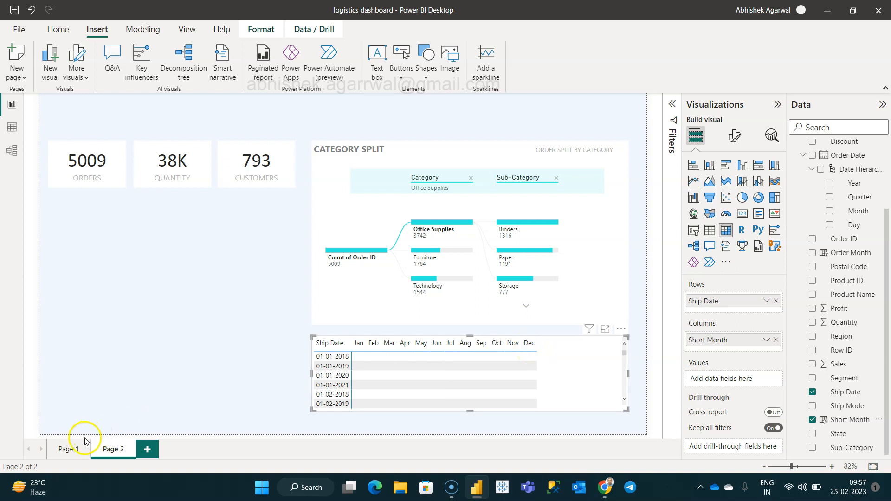
# Compare the month headings with Page 1's matrix and check which column Short Month is sorted by
pyautogui.click(74, 452)
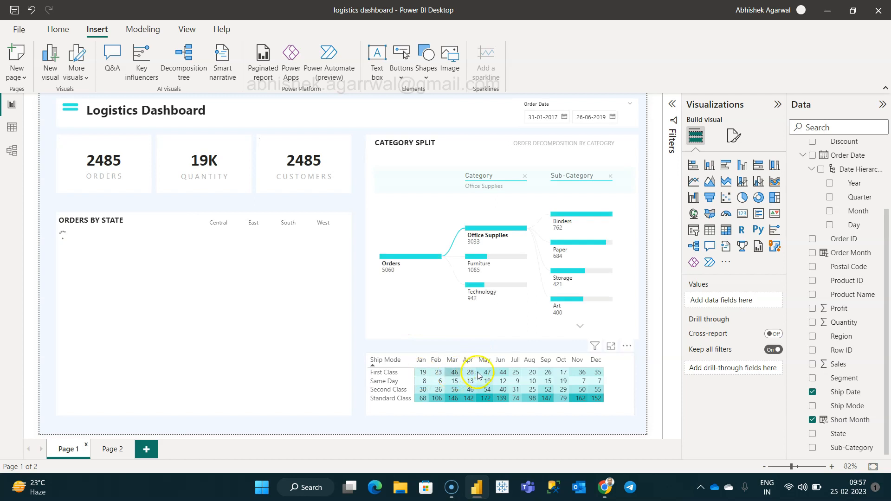
pyautogui.click(118, 450)
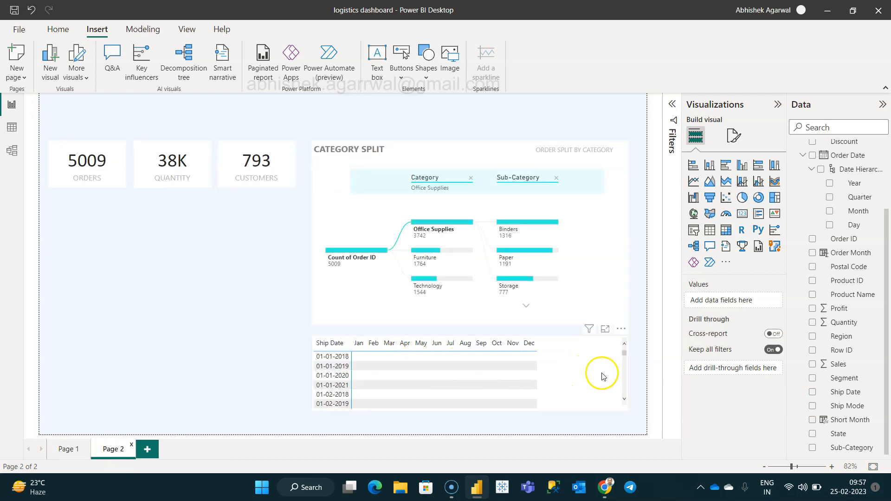
pyautogui.moveTo(855, 425); pyautogui.dragTo(550, 380)
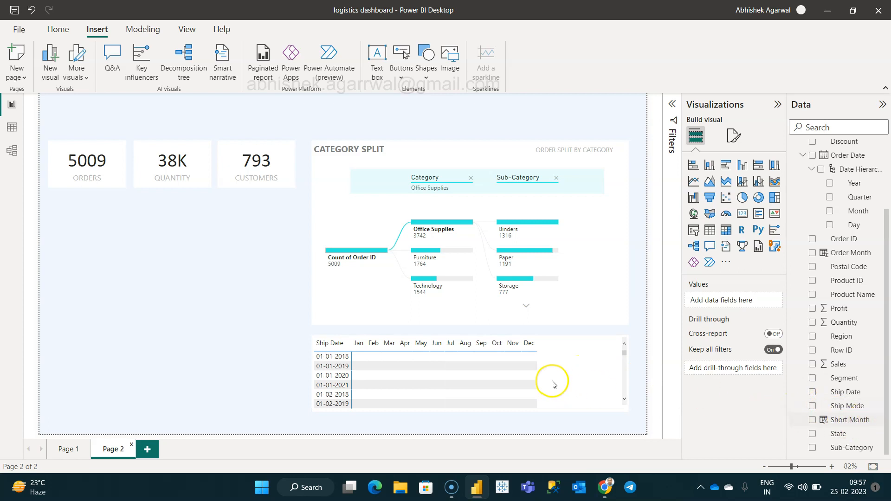
pyautogui.click(860, 421)
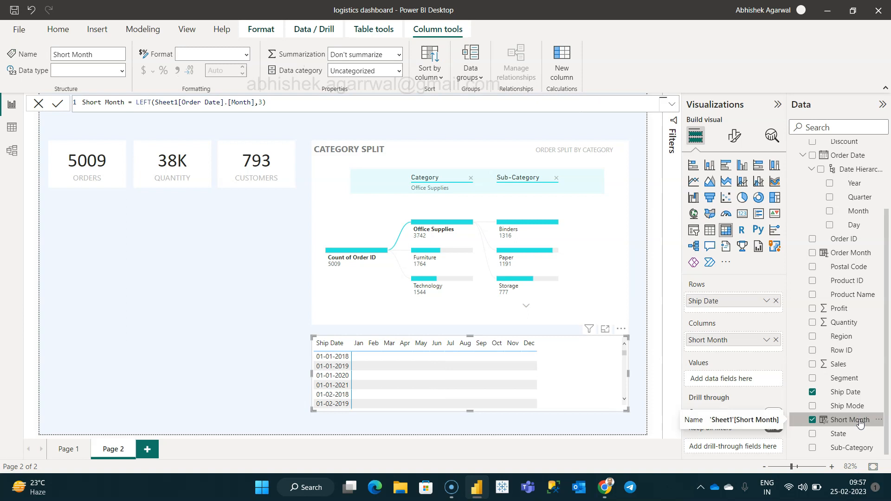
pyautogui.click(436, 75)
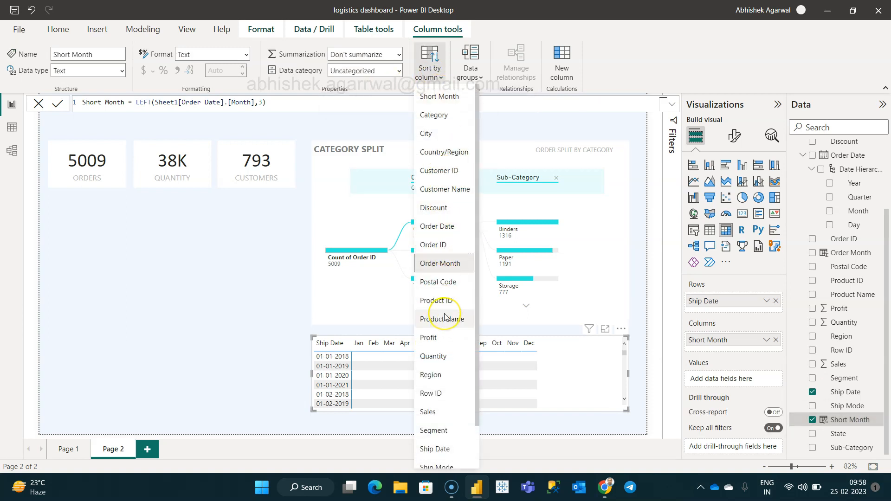
pyautogui.scroll(-1, 443, 313)
pyautogui.scroll(1, 448, 272)
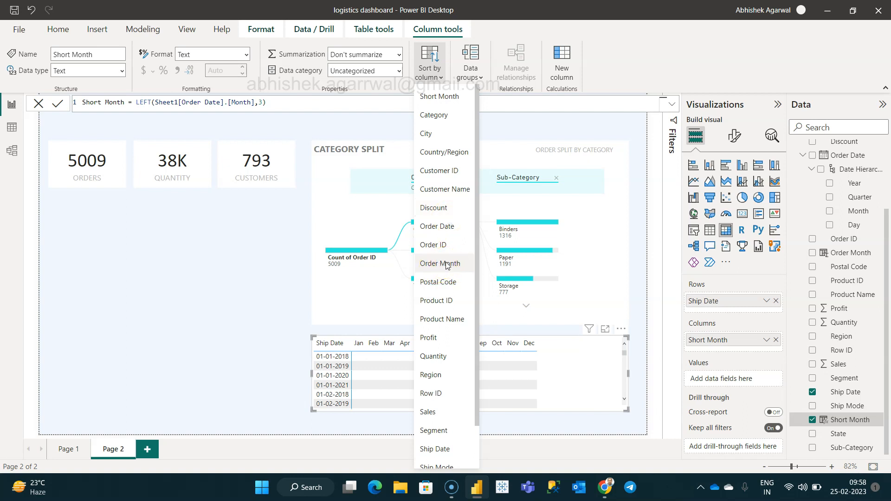
pyautogui.click(565, 388)
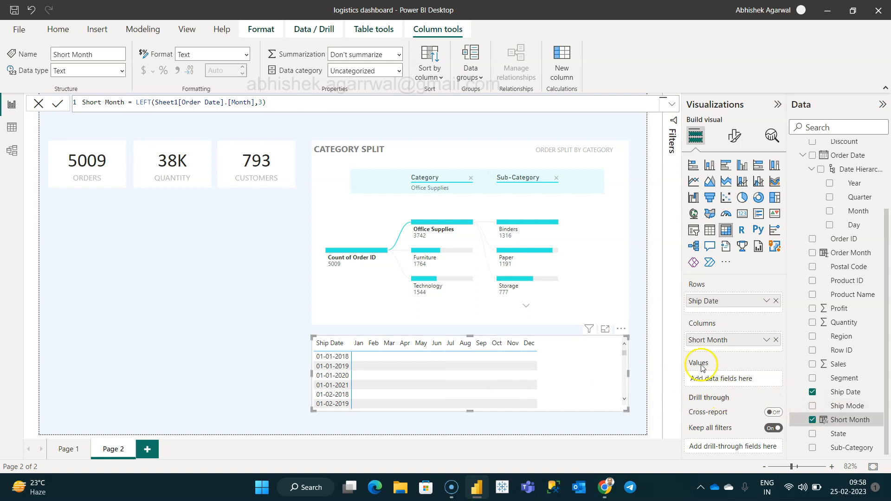
# Replace the Ship Date field in the matrix rows with the Ship Mode field
pyautogui.click(776, 302)
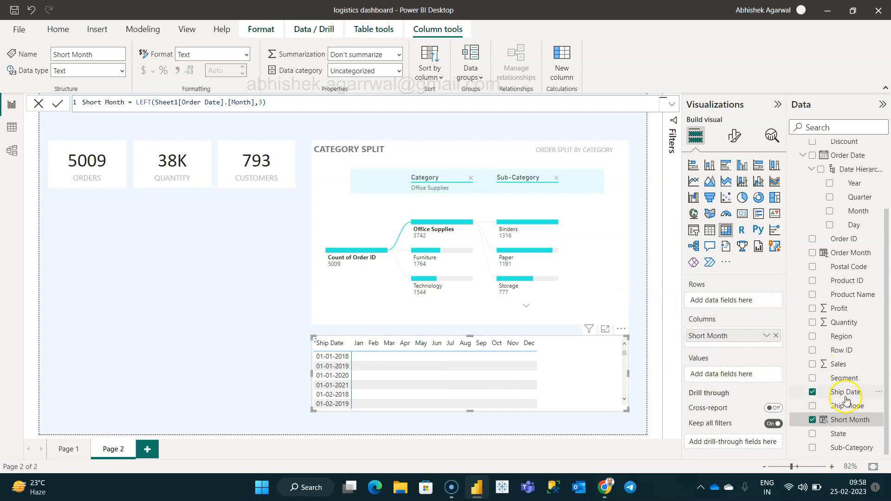
pyautogui.moveTo(847, 405); pyautogui.dragTo(720, 297)
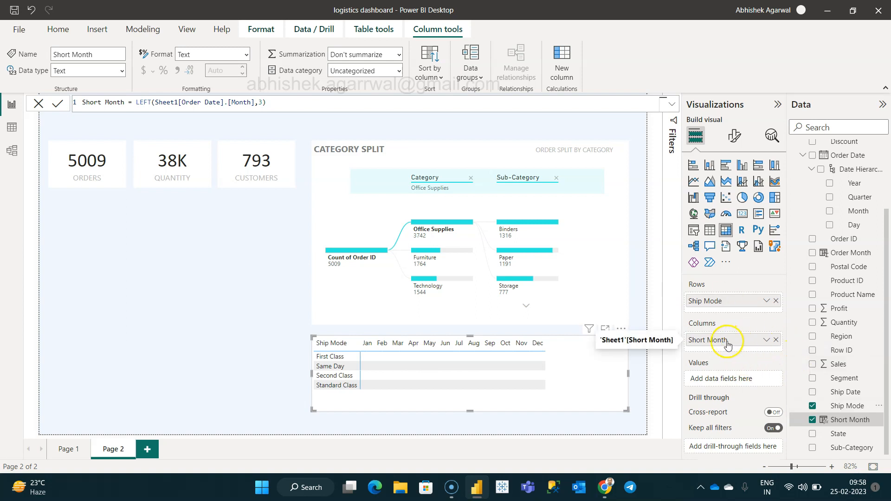
# Change the data type of the Ship Date column to Date in the data table and accept the change
pyautogui.click(843, 396)
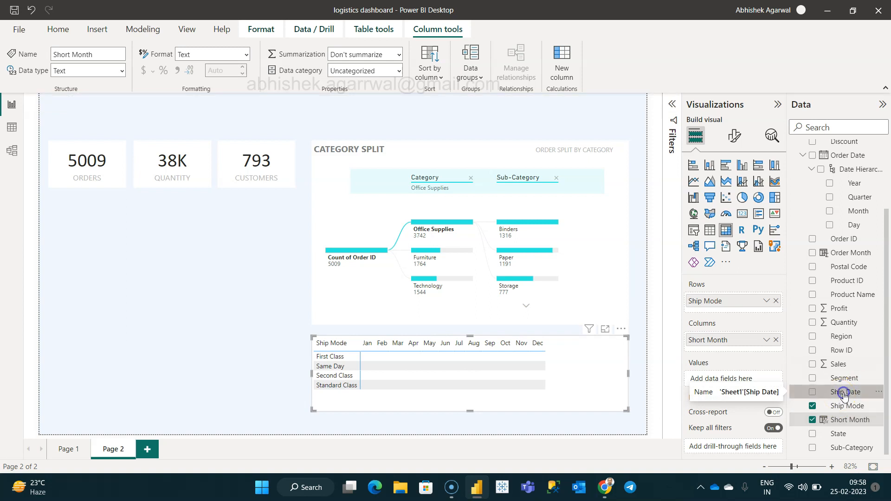
pyautogui.click(841, 253)
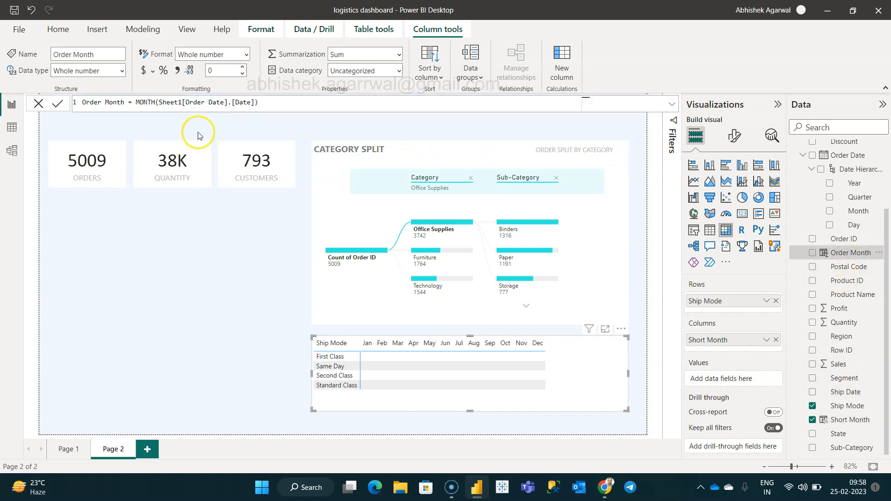
pyautogui.click(13, 127)
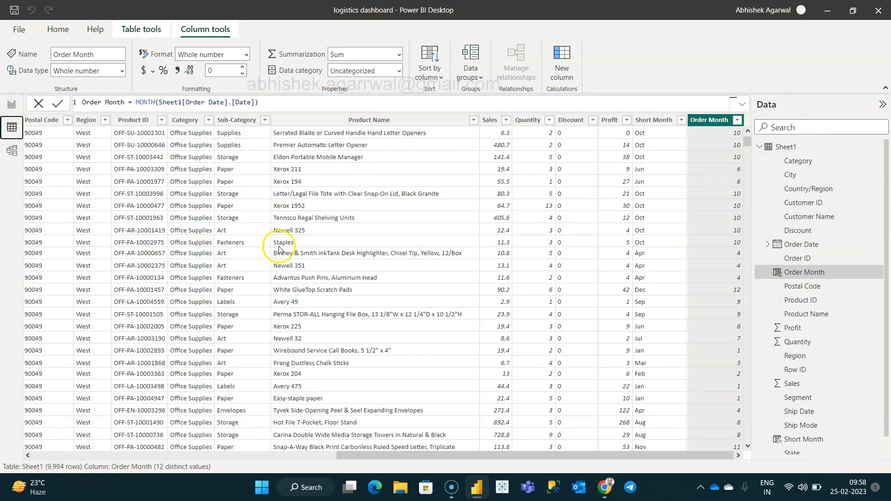
pyautogui.hscroll(-10, 382, 276)
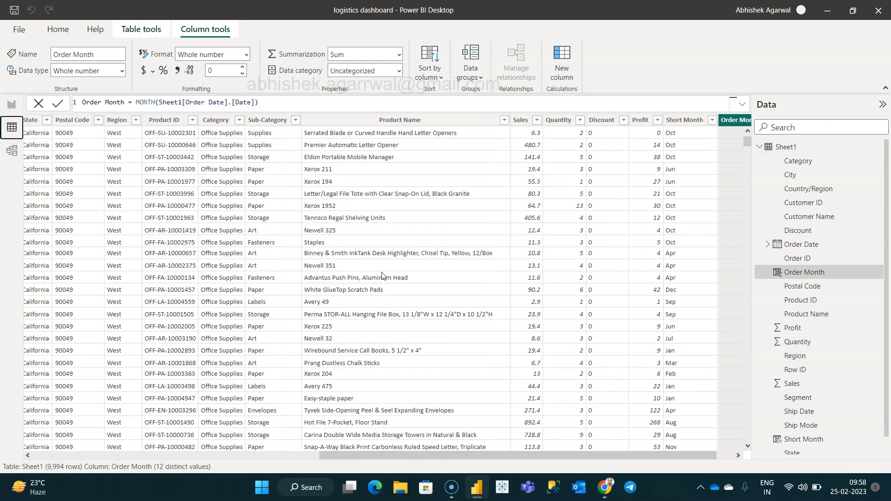
pyautogui.hscroll(-3, 382, 276)
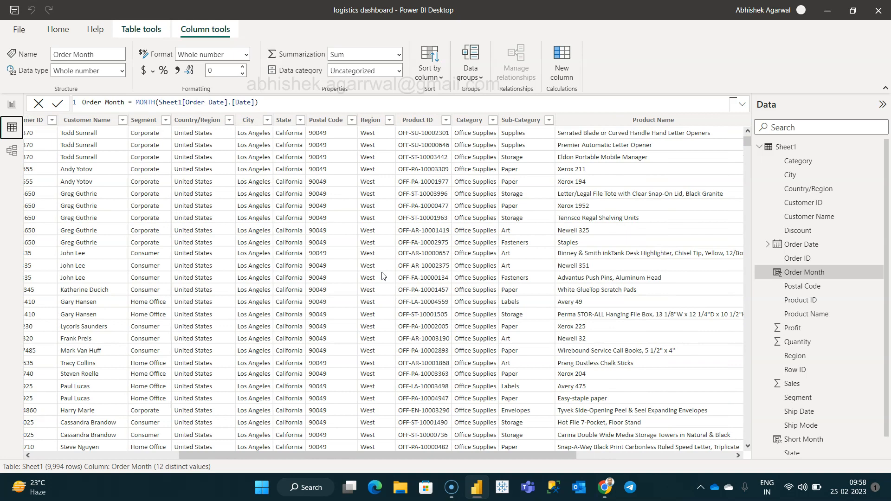
pyautogui.hscroll(-8, 323, 254)
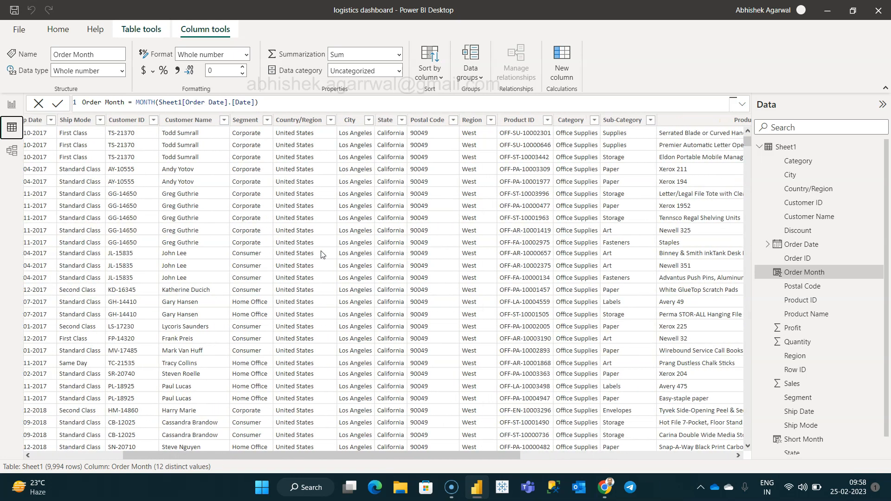
pyautogui.hscroll(-3, 323, 254)
pyautogui.click(174, 121)
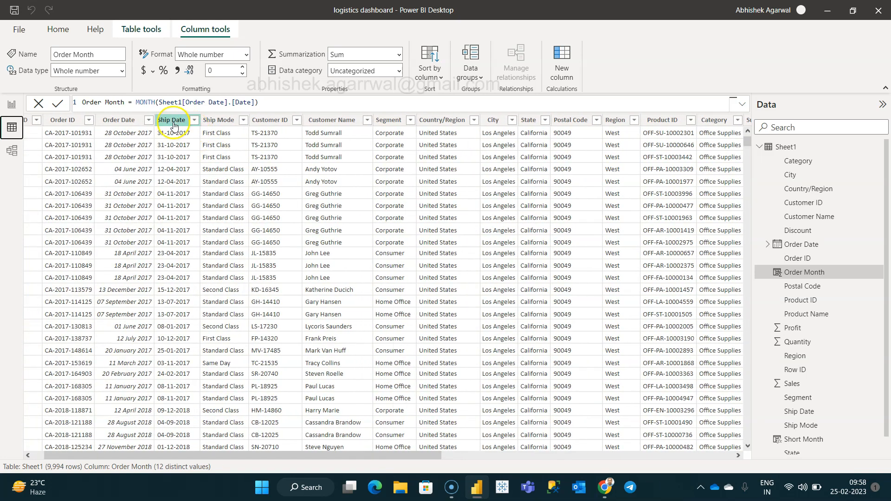
pyautogui.click(122, 72)
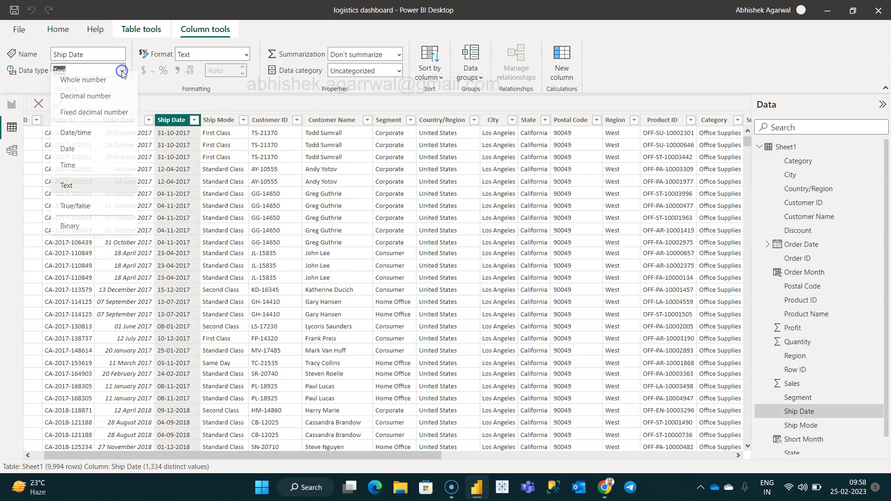
pyautogui.click(112, 155)
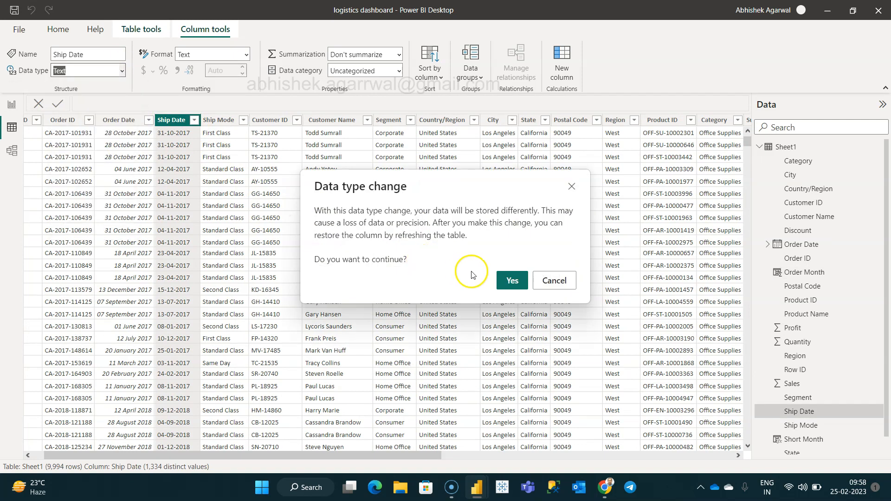
pyautogui.click(511, 280)
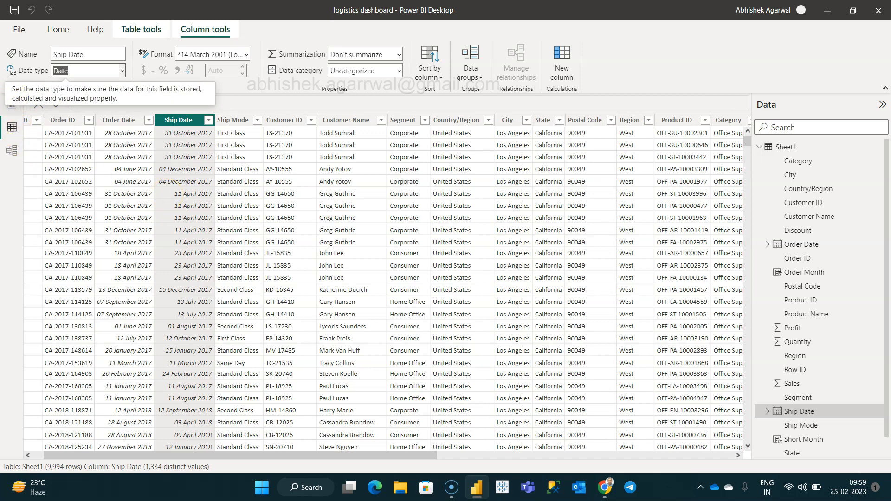
# Return to the report and expand the Ship Date field down to its date hierarchy levels
pyautogui.click(12, 104)
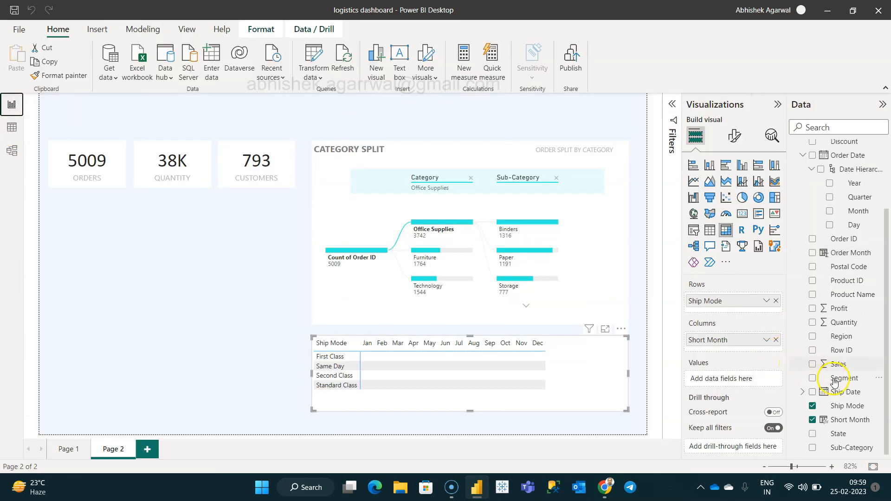
pyautogui.click(803, 392)
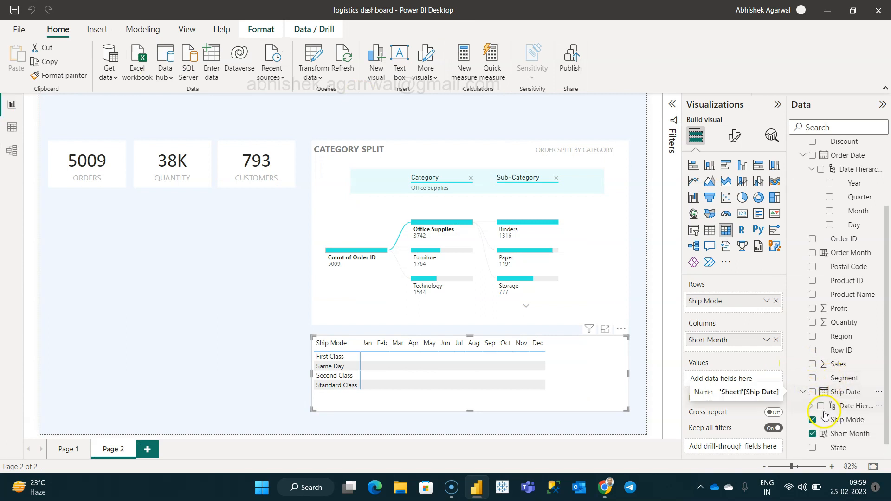
pyautogui.click(811, 407)
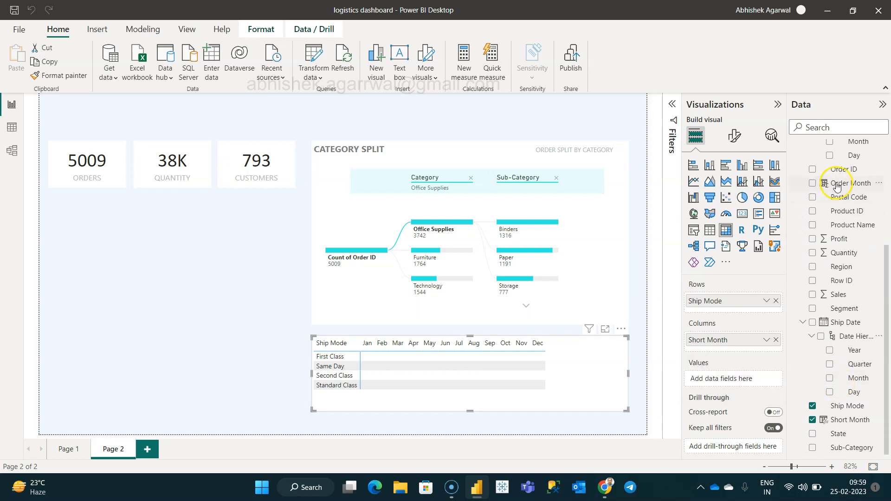
# Add Order ID to the matrix values and summarize it as Count (Distinct)
pyautogui.moveTo(839, 170); pyautogui.dragTo(736, 379)
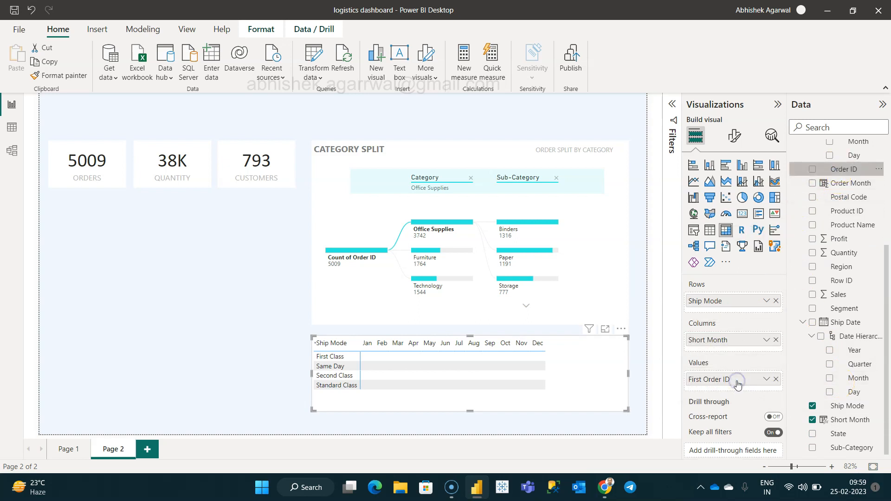
pyautogui.click(766, 379)
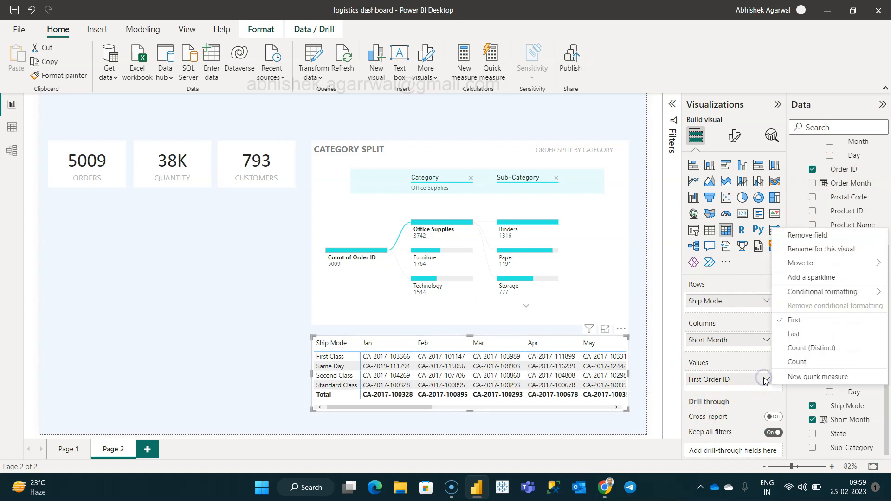
pyautogui.click(795, 349)
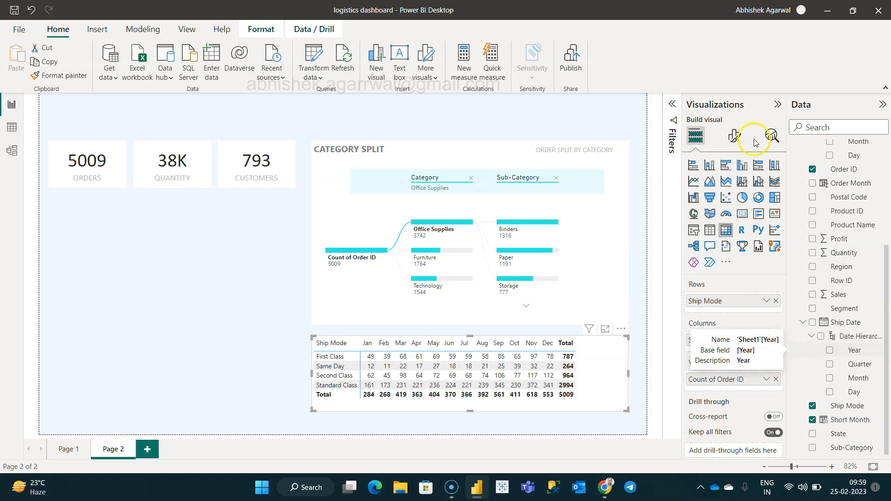
# Open the visual formatting options for the ship mode matrix
pyautogui.click(735, 136)
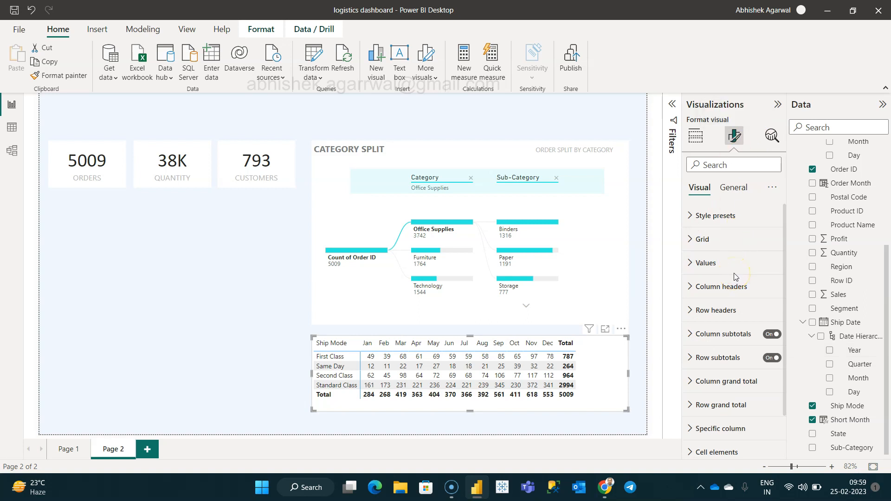
# Turn off the ship mode matrix's column and row subtotals, and enable background color for its Count of Order ID cells
pyautogui.click(771, 335)
pyautogui.click(771, 359)
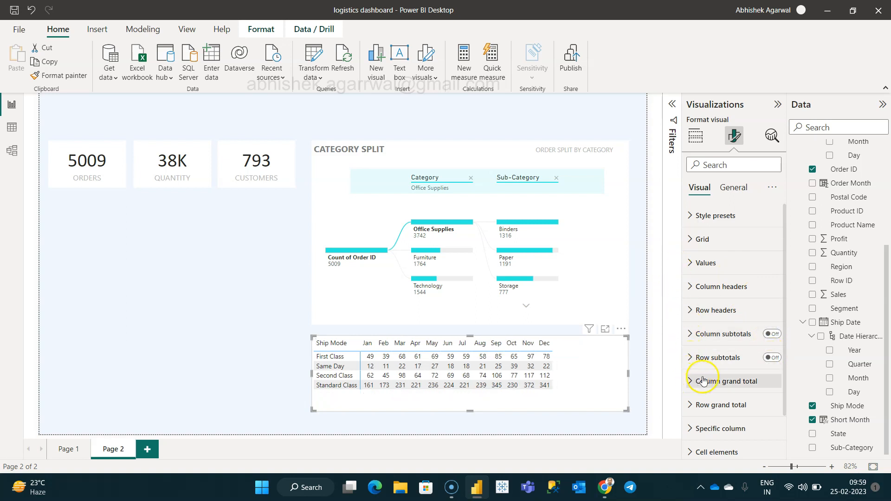
pyautogui.click(688, 263)
pyautogui.scroll(-10, 749, 372)
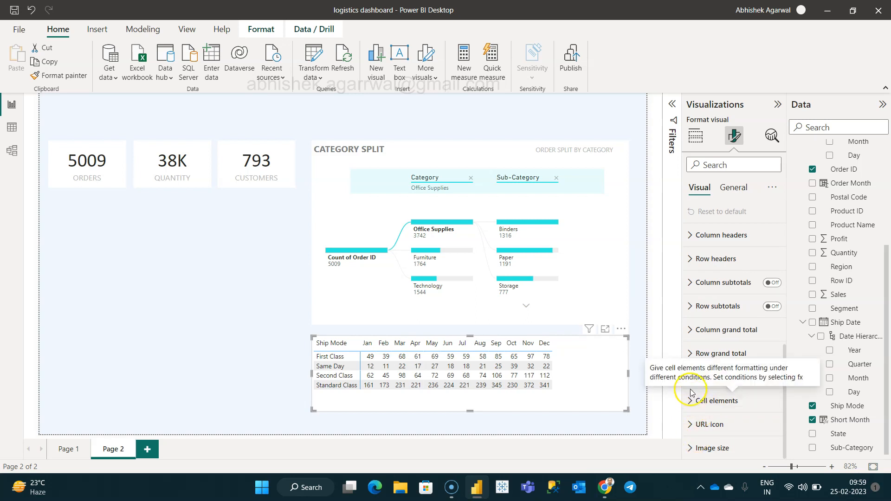
pyautogui.click(690, 402)
pyautogui.scroll(-5, 710, 334)
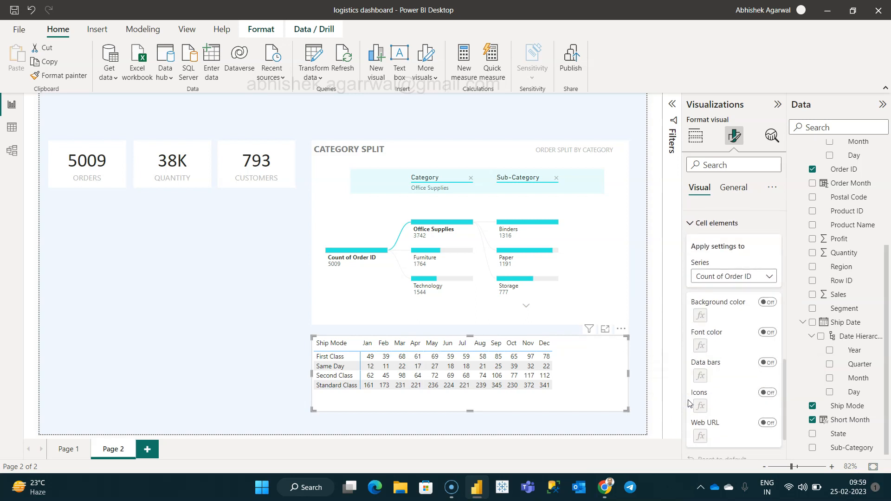
pyautogui.scroll(2, 713, 275)
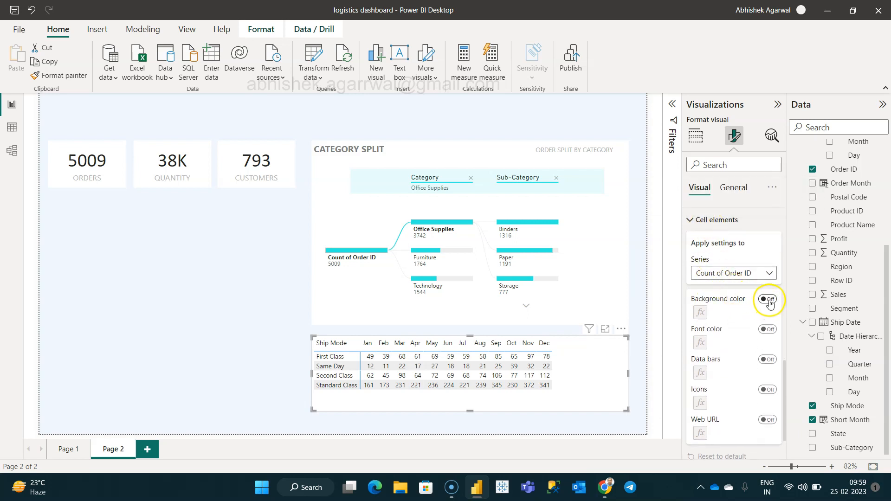
pyautogui.click(768, 300)
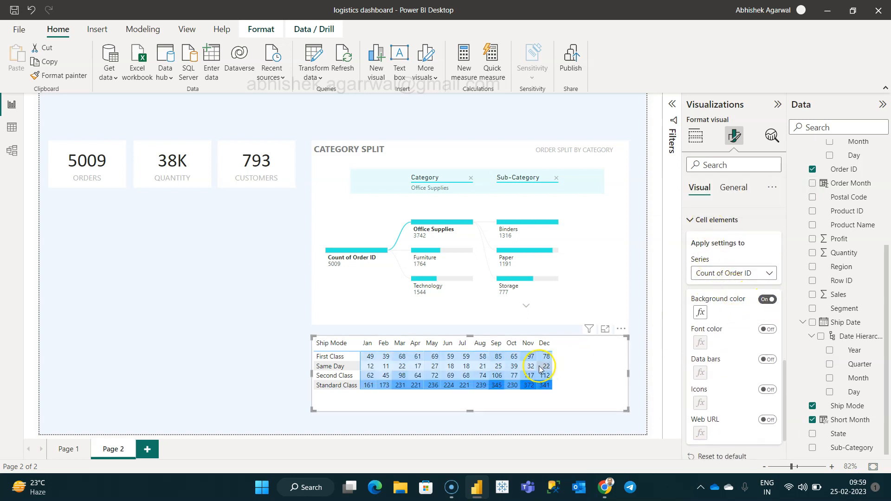
# Set the maximum color of the matrix's background gradient to teal #20CDC2, darkened from #2AEEE1
pyautogui.click(701, 313)
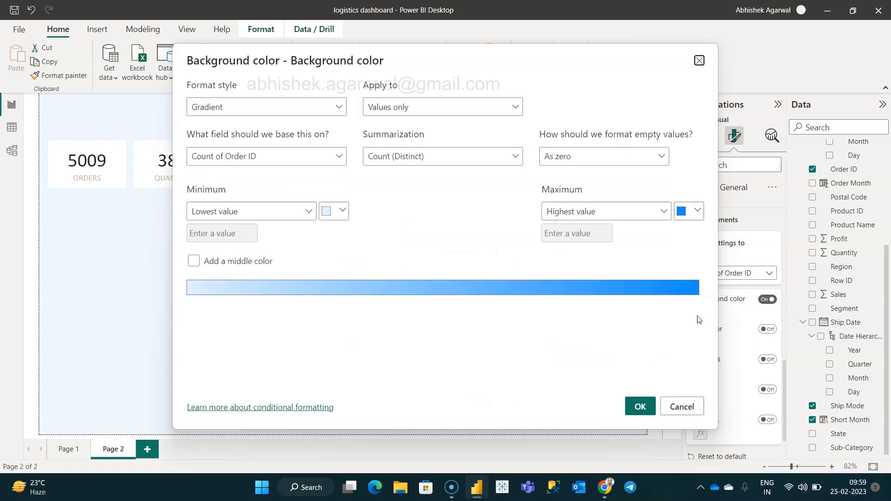
pyautogui.click(695, 212)
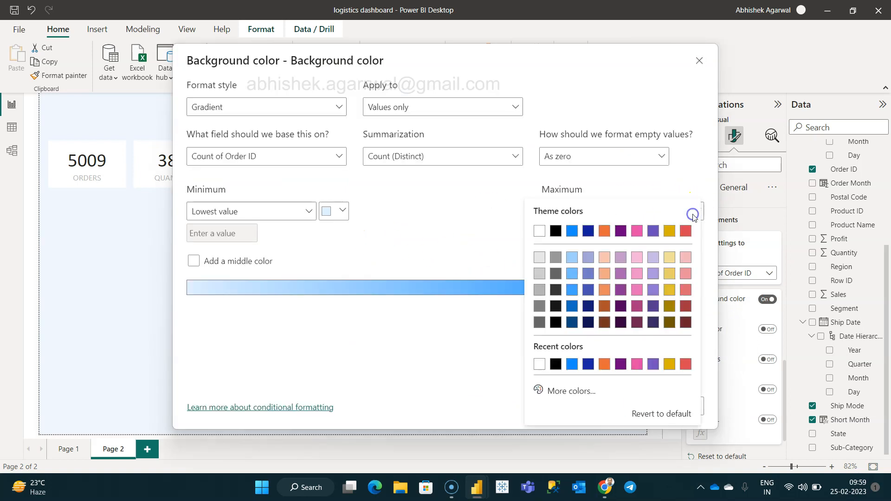
pyautogui.click(577, 392)
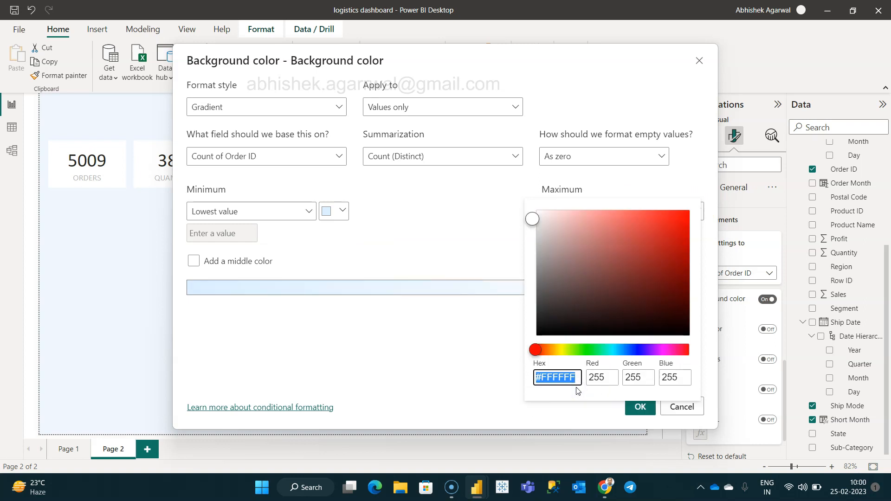
pyautogui.write('#2AEEE1')
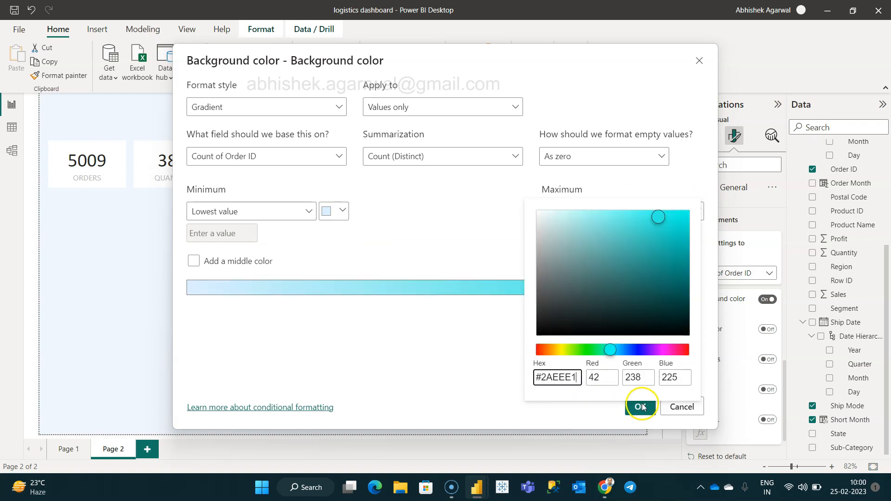
pyautogui.moveTo(661, 218); pyautogui.dragTo(663, 235)
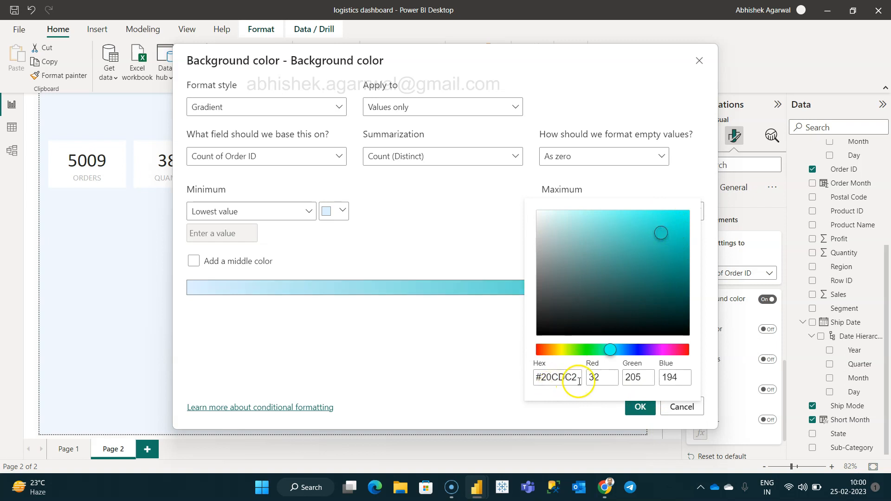
pyautogui.click(694, 179)
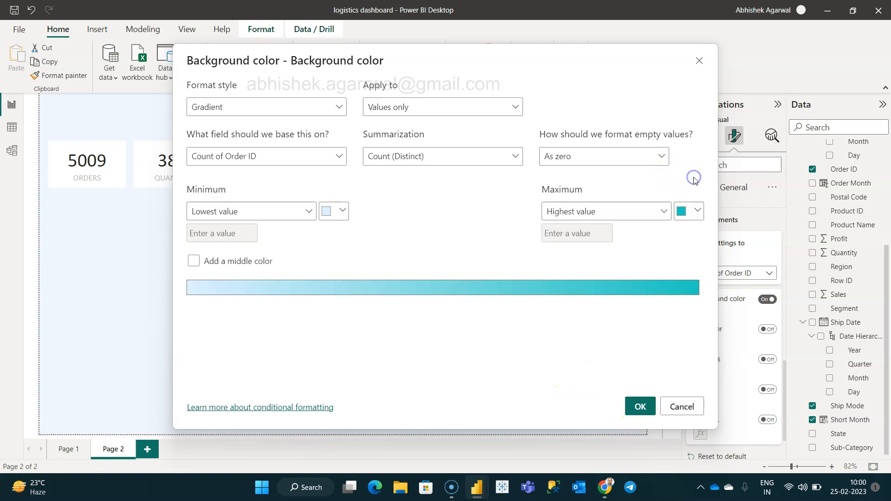
# Set the background gradient's minimum color to pale teal #E4FBFA and apply the conditional formatting to the matrix
pyautogui.click(340, 218)
pyautogui.click(333, 364)
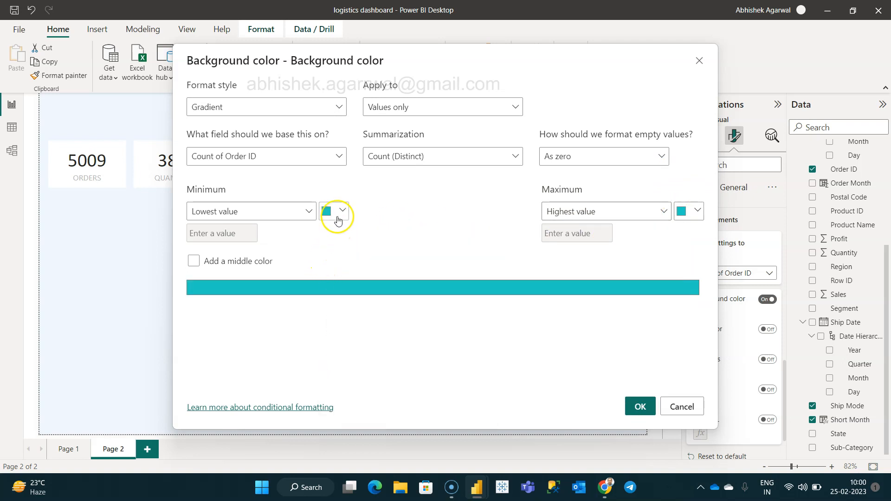
pyautogui.click(338, 220)
pyautogui.click(374, 390)
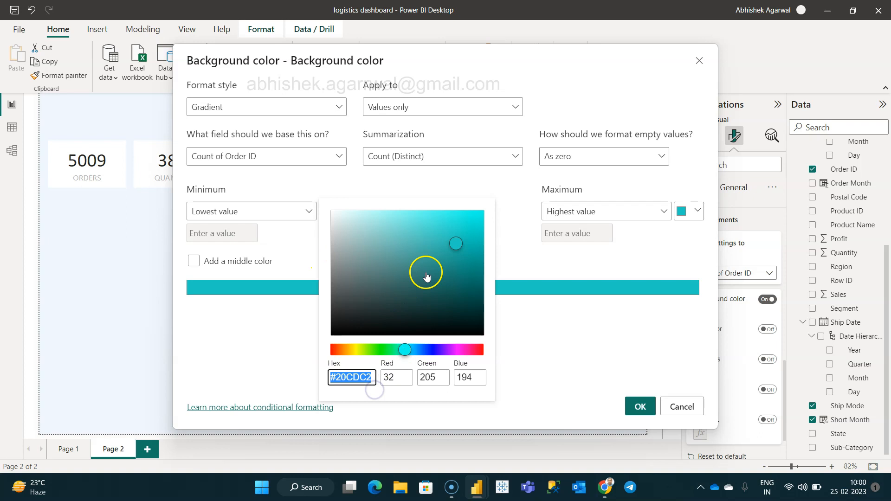
pyautogui.moveTo(453, 243); pyautogui.dragTo(343, 214)
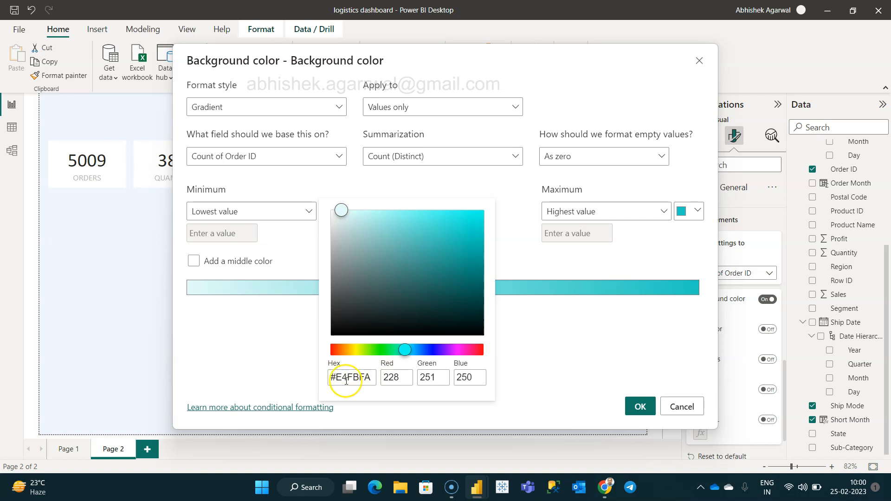
pyautogui.click(533, 262)
pyautogui.click(641, 406)
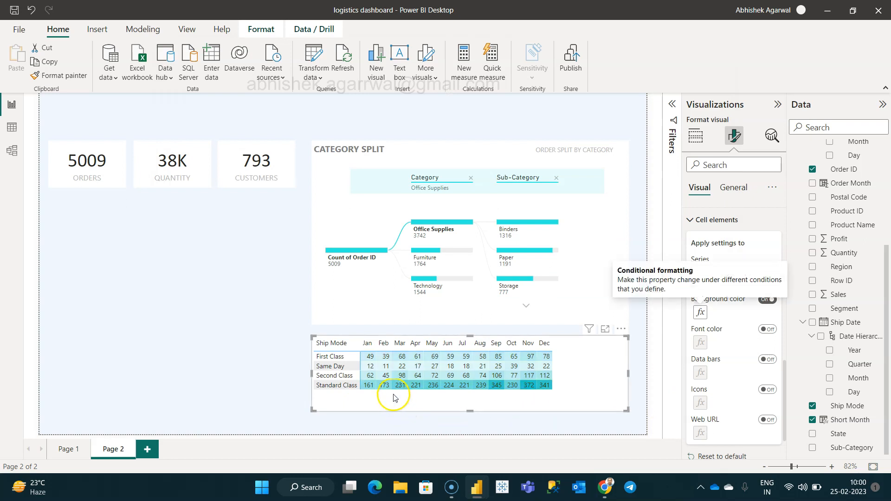
# Deselect the matrix and save the report
pyautogui.moveTo(463, 286)
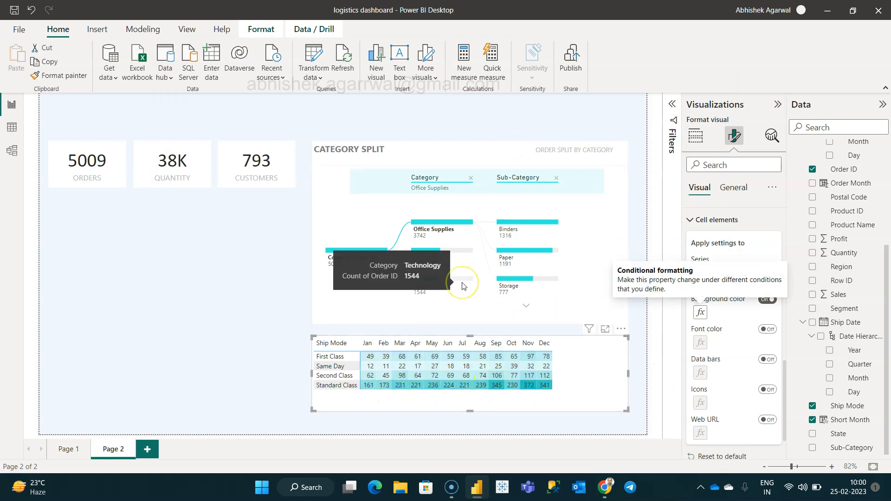
pyautogui.click(103, 136)
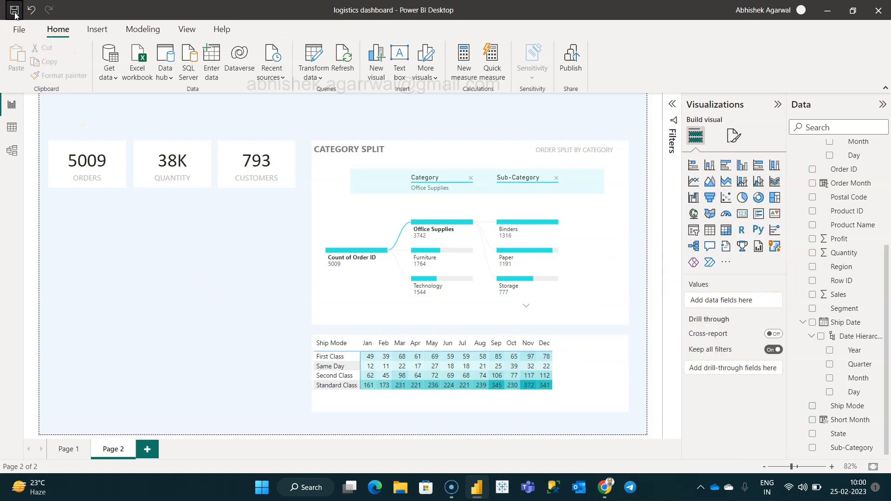
pyautogui.click(14, 14)
# Add a filled map under the three cards, matching their combined width and extending down to the matrix's lower edge
pyautogui.click(711, 216)
pyautogui.moveTo(454, 199); pyautogui.dragTo(139, 270)
pyautogui.moveTo(302, 278)
pyautogui.mouseDown()
pyautogui.moveTo(285, 275)
pyautogui.moveTo(293, 276)
pyautogui.mouseUp()
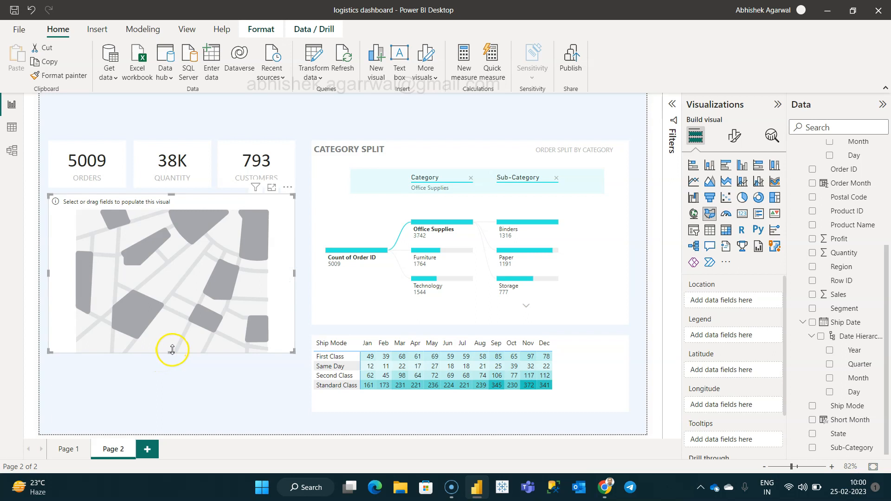
pyautogui.moveTo(173, 354); pyautogui.dragTo(180, 410)
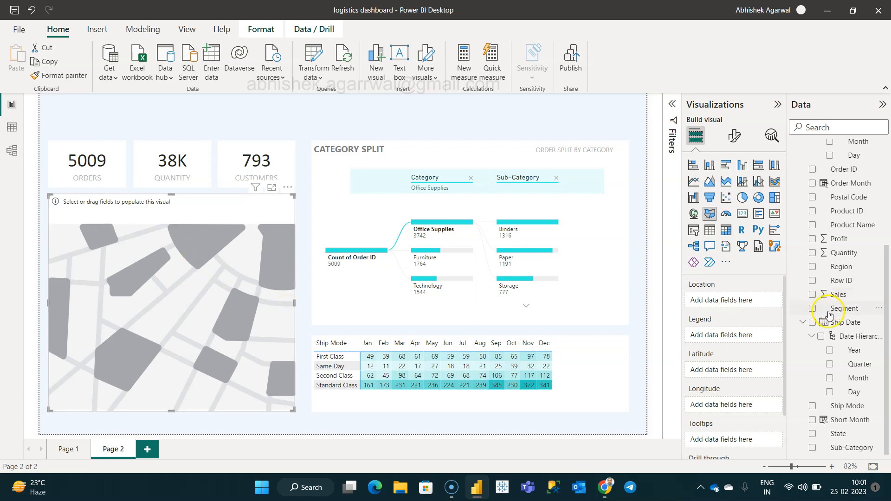
# Assign the State field as the filled map's location
pyautogui.click(803, 324)
pyautogui.moveTo(835, 433); pyautogui.dragTo(724, 301)
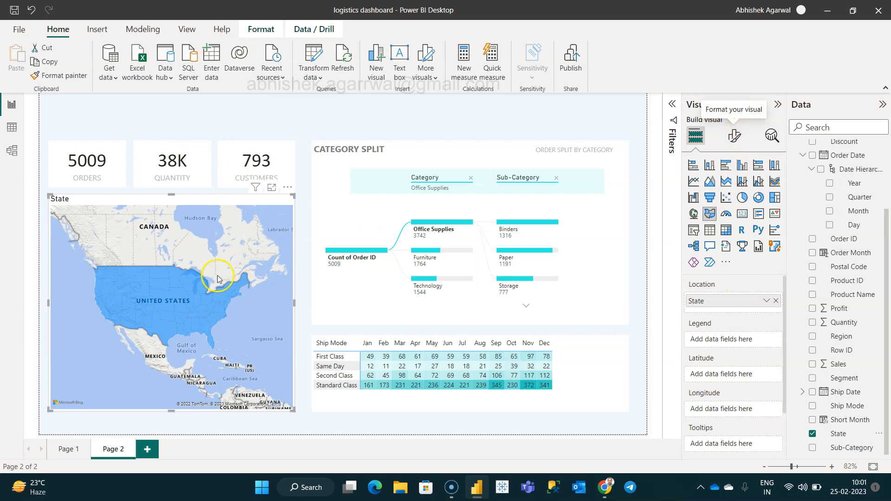
pyautogui.moveTo(174, 302)
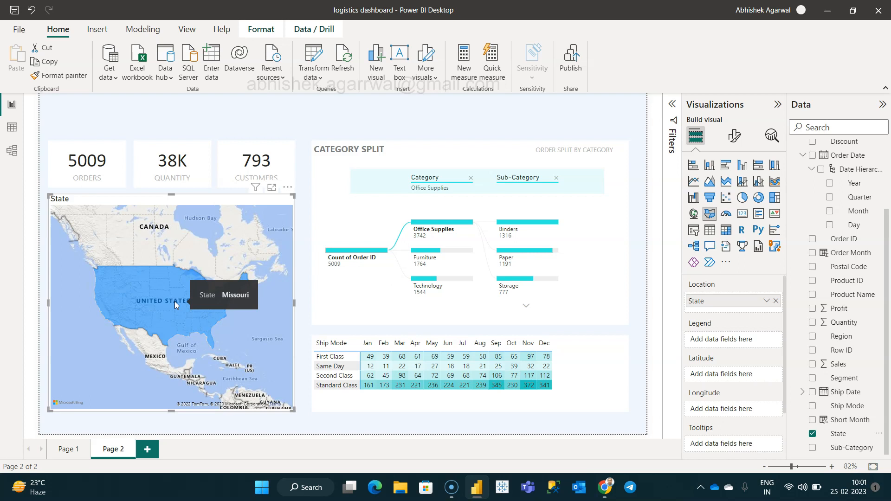
# Open conditional formatting for the filled map's default fill color and set its format style to Gradient
pyautogui.click(621, 264)
pyautogui.click(276, 281)
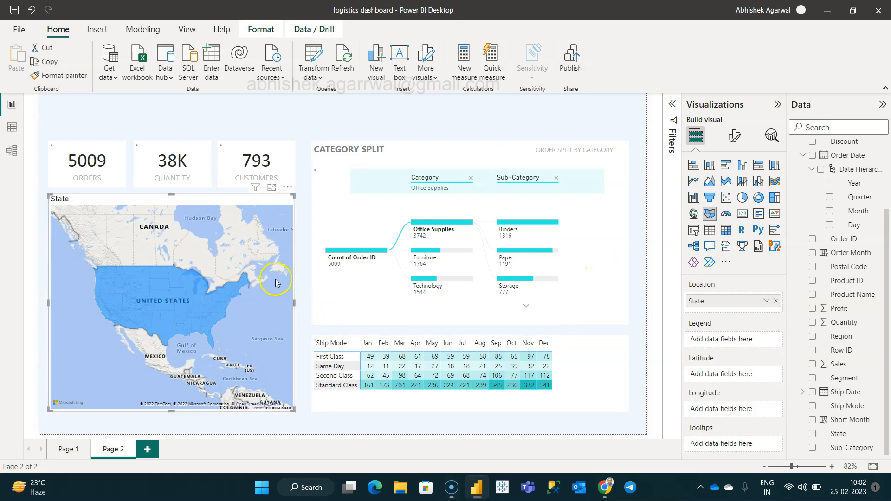
pyautogui.click(734, 136)
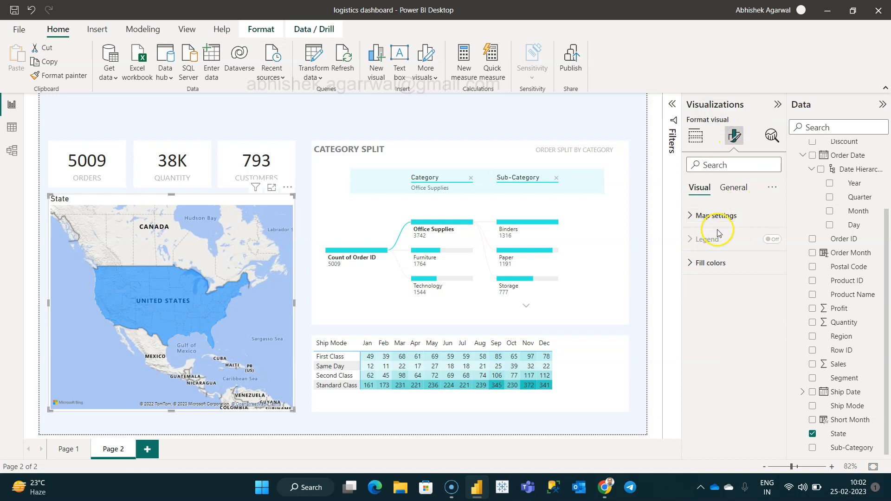
pyautogui.click(703, 263)
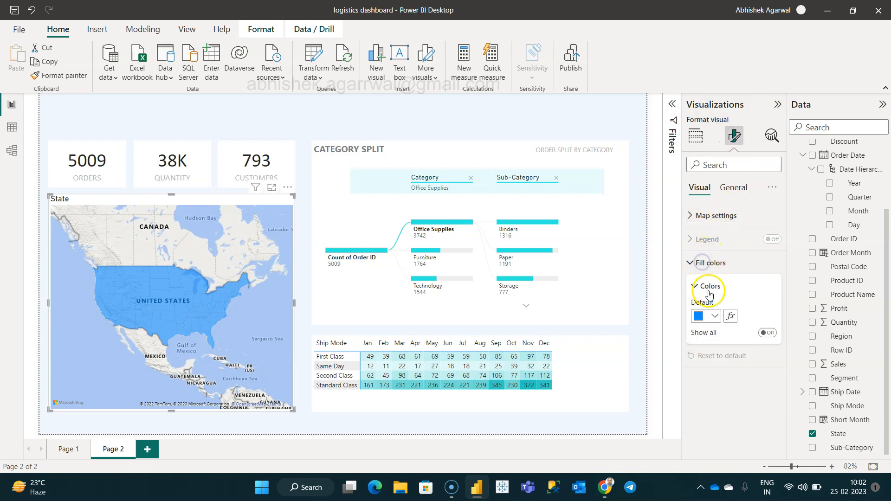
pyautogui.click(729, 316)
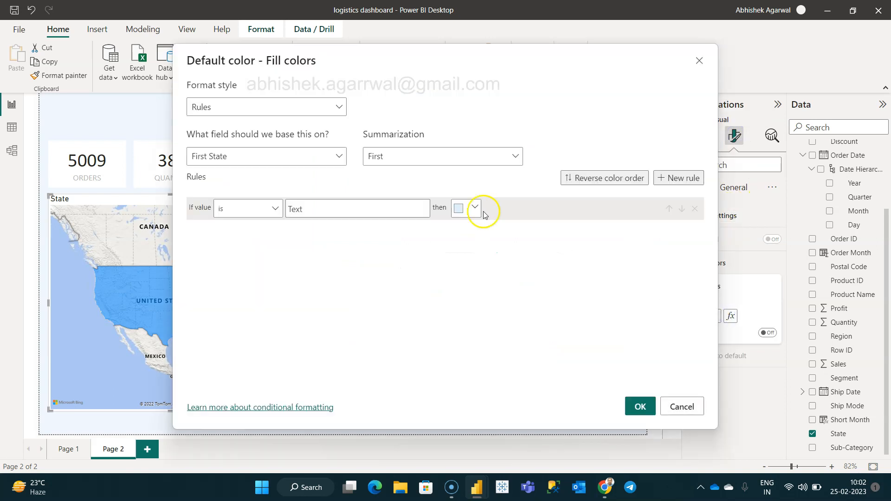
pyautogui.click(320, 119)
pyautogui.click(309, 129)
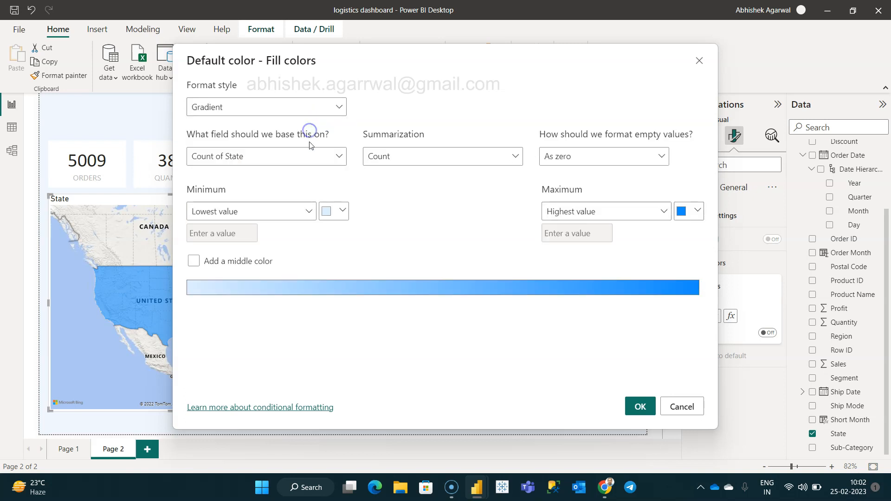
# Base the map's color gradient on Order ID from Sheet1, summarized as Count (Distinct)
pyautogui.click(321, 154)
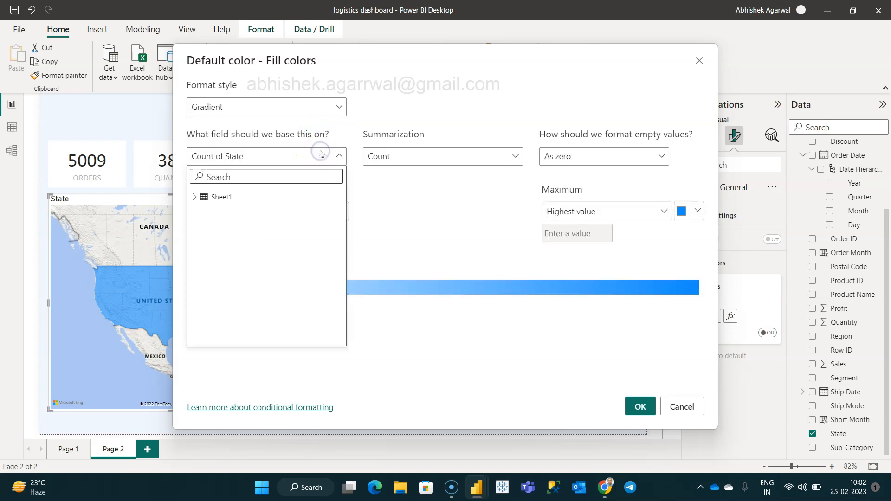
pyautogui.click(195, 197)
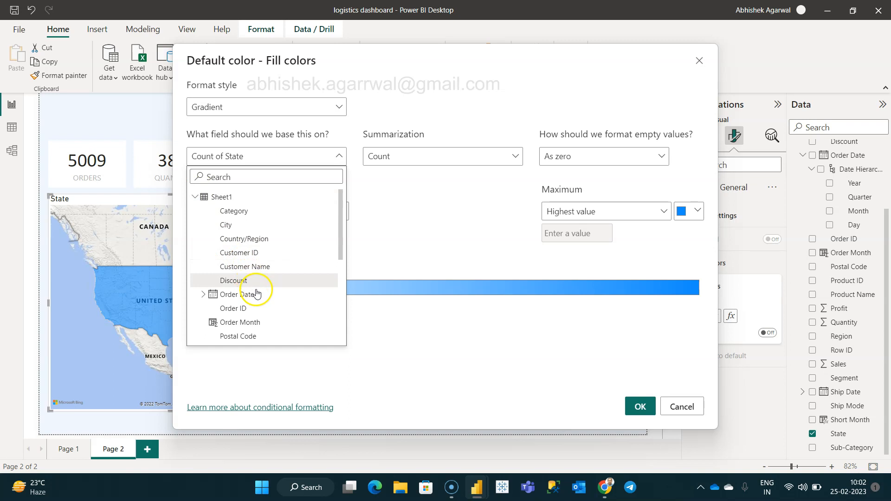
pyautogui.click(259, 309)
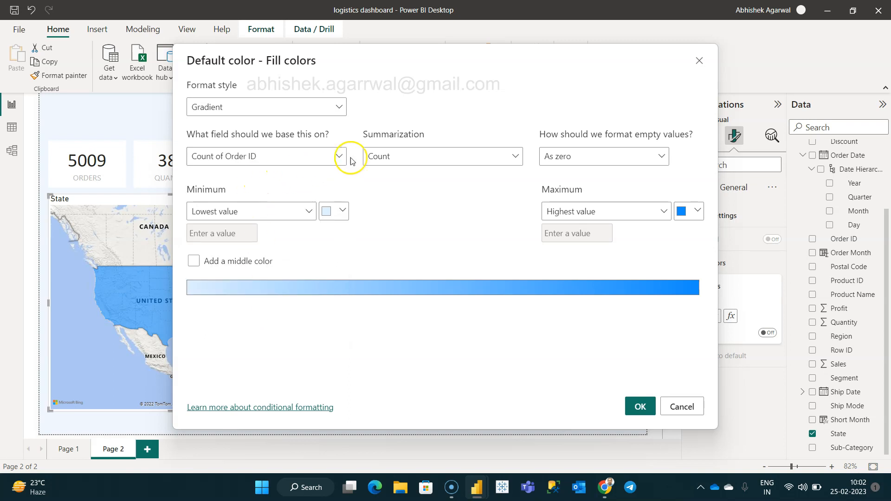
pyautogui.click(410, 156)
pyautogui.click(413, 175)
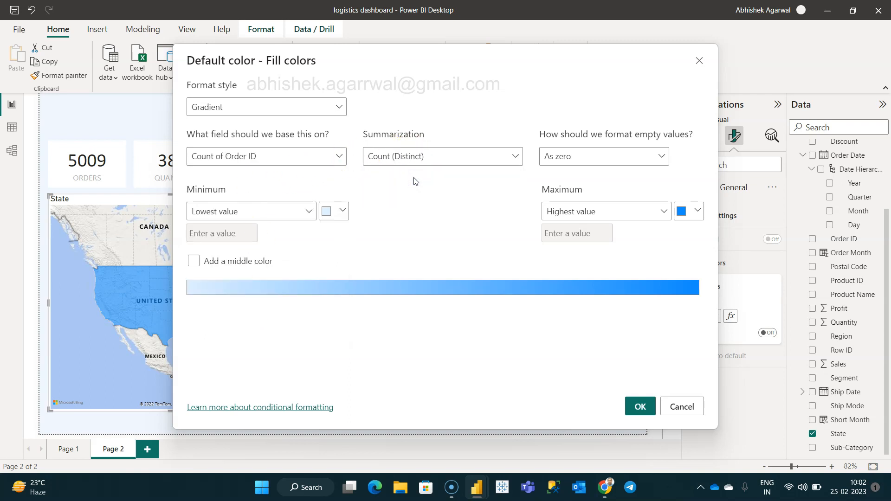
# Set the maximum color of the map's gradient to teal #23C6BB, darkened from #2AEEE1
pyautogui.click(341, 211)
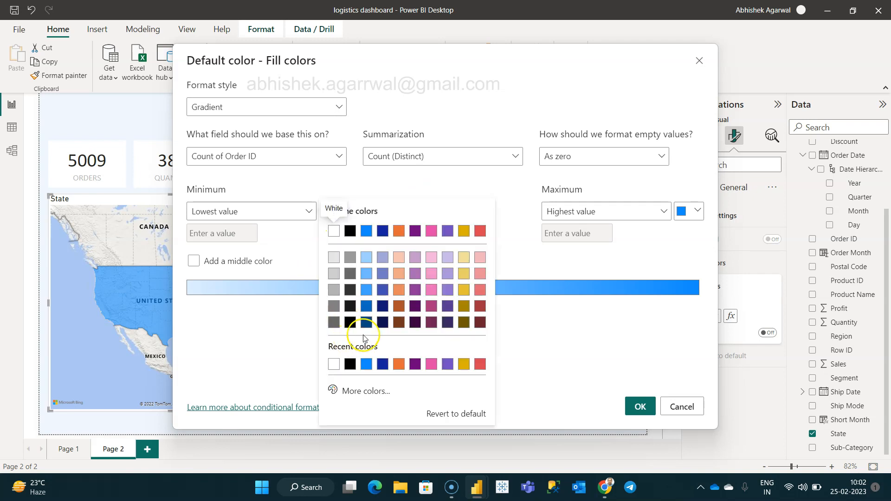
pyautogui.click(688, 216)
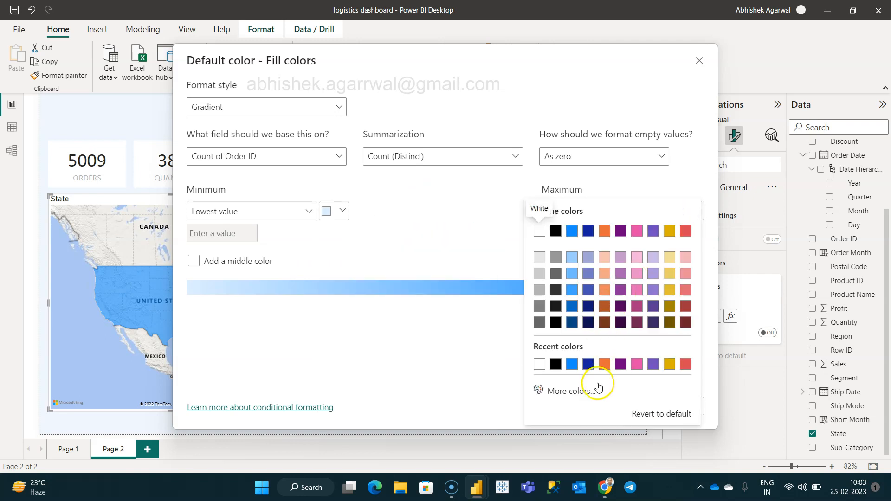
pyautogui.click(597, 387)
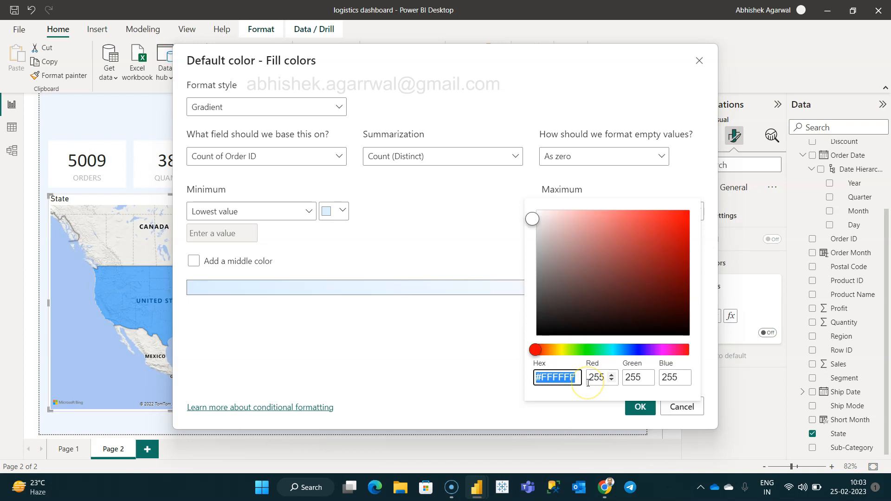
pyautogui.write('#2AEEE1')
pyautogui.moveTo(658, 216); pyautogui.dragTo(662, 241)
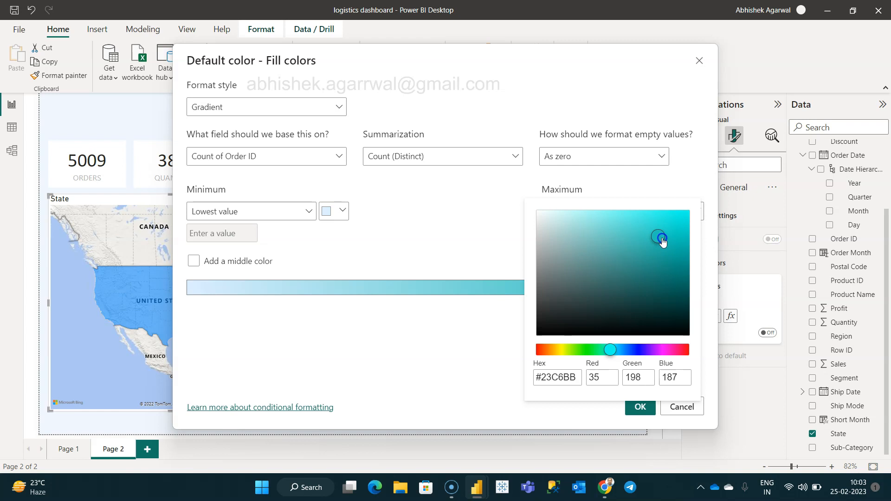
pyautogui.click(696, 181)
# Set the minimum color of the map's gradient to light teal #D6FBF9 and apply the conditional formatting
pyautogui.click(327, 211)
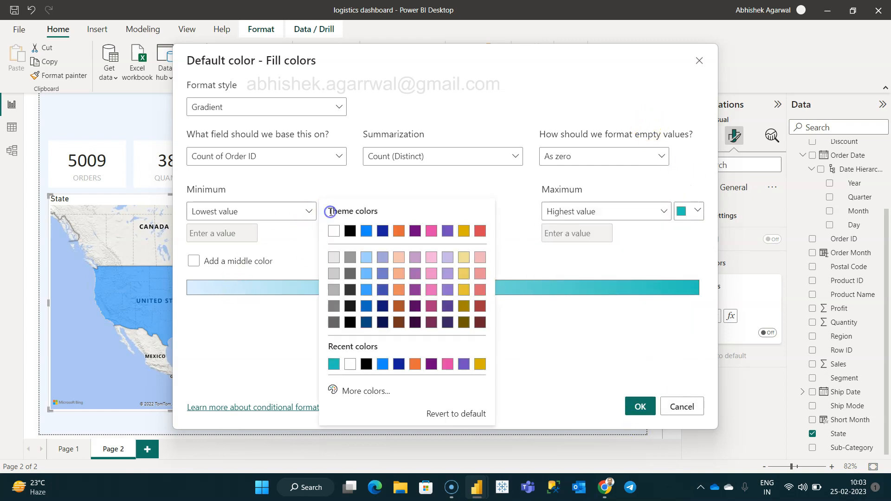
pyautogui.click(334, 364)
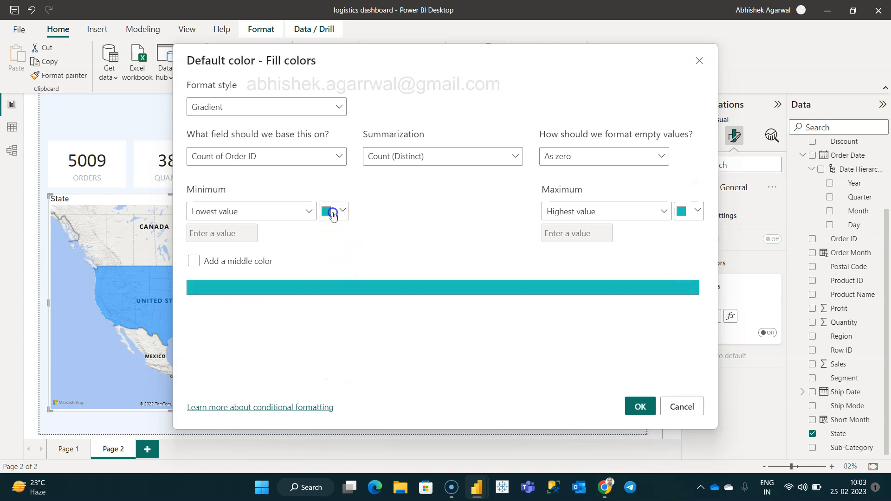
pyautogui.click(328, 211)
pyautogui.click(351, 389)
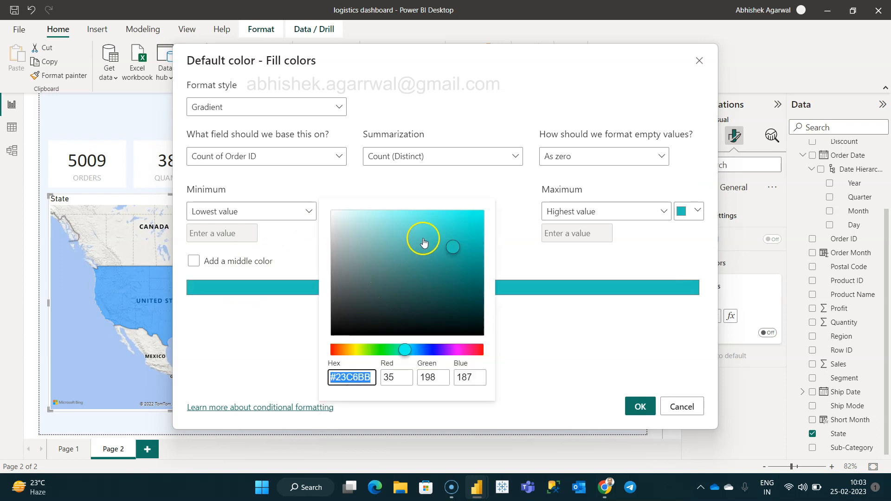
pyautogui.moveTo(453, 248); pyautogui.dragTo(350, 210)
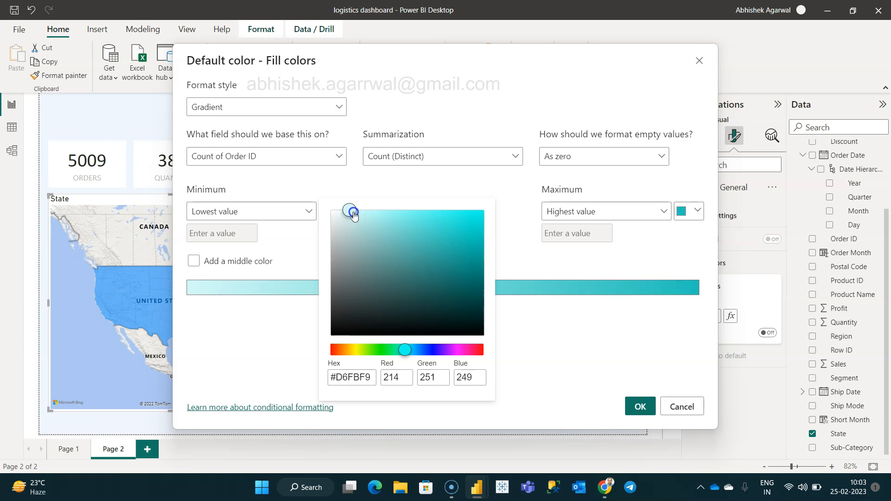
pyautogui.click(556, 353)
pyautogui.click(639, 406)
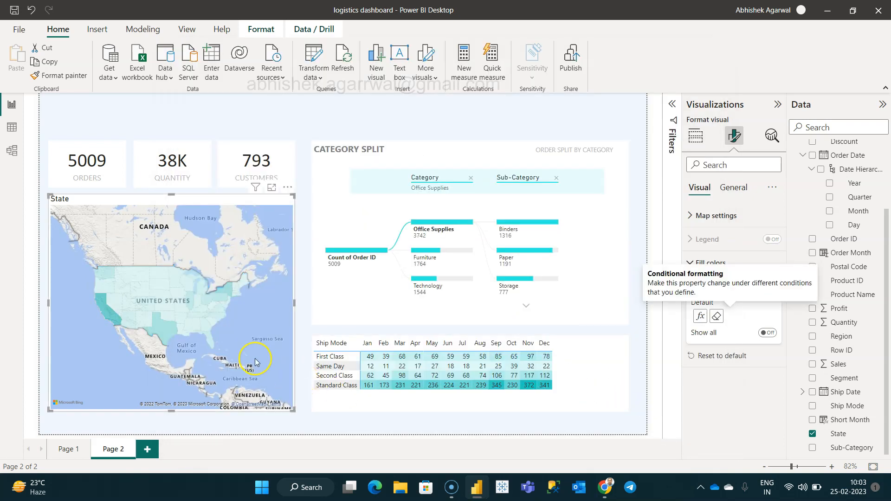
# Set the filled map's style to Light and turn off its labels
pyautogui.click(732, 213)
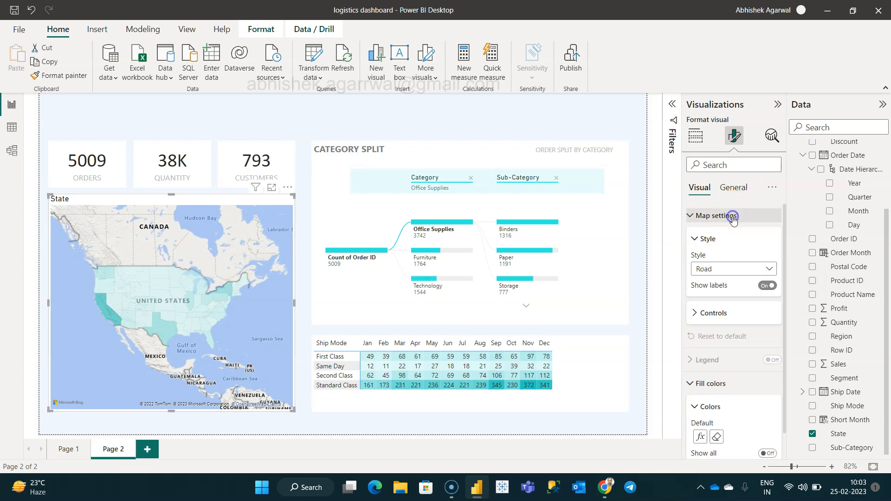
pyautogui.click(724, 269)
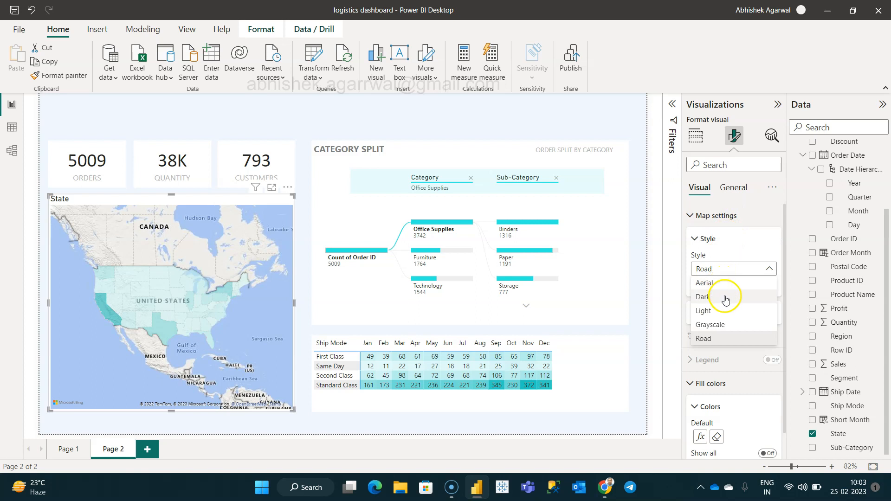
pyautogui.click(726, 313)
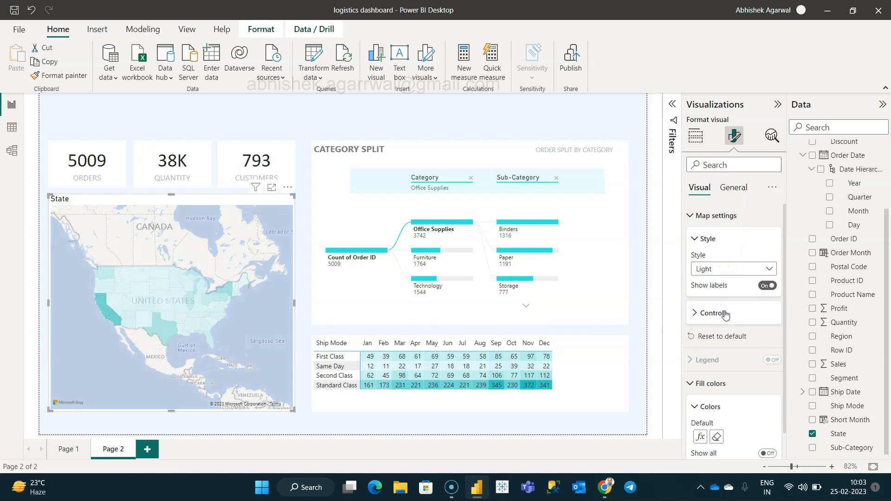
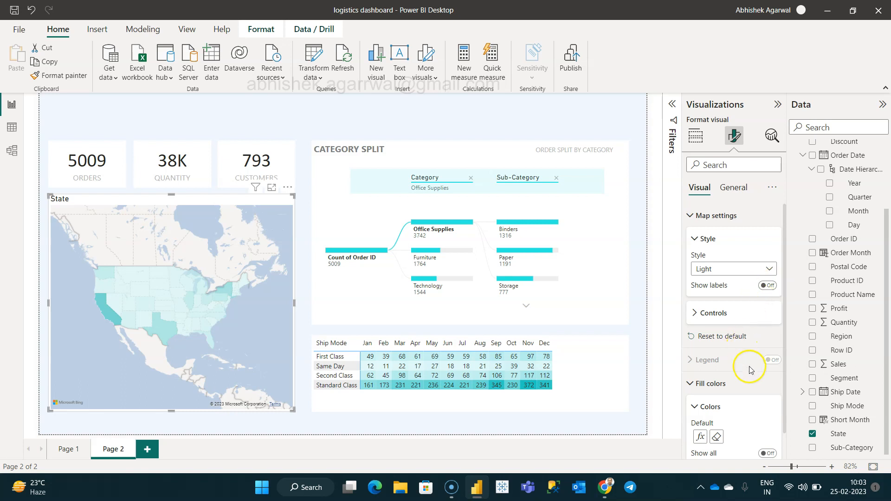
# Turn on the map's zoom buttons and zoom in on the United States
pyautogui.click(701, 312)
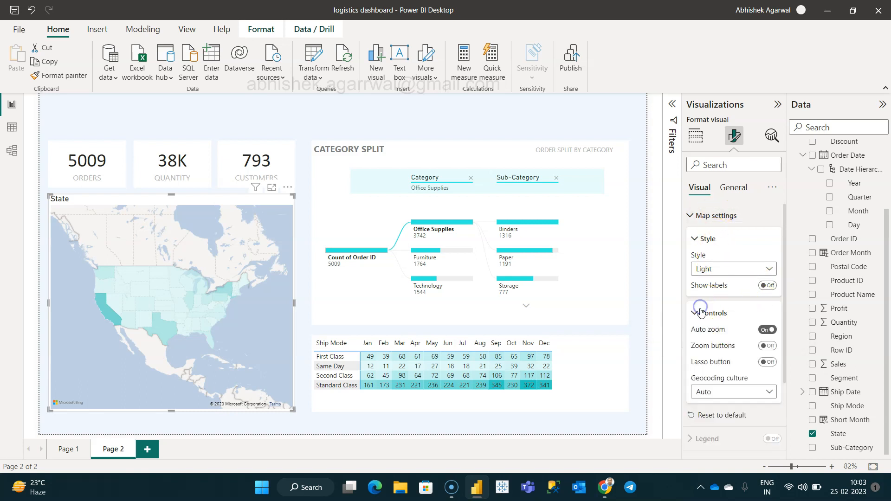
pyautogui.click(768, 347)
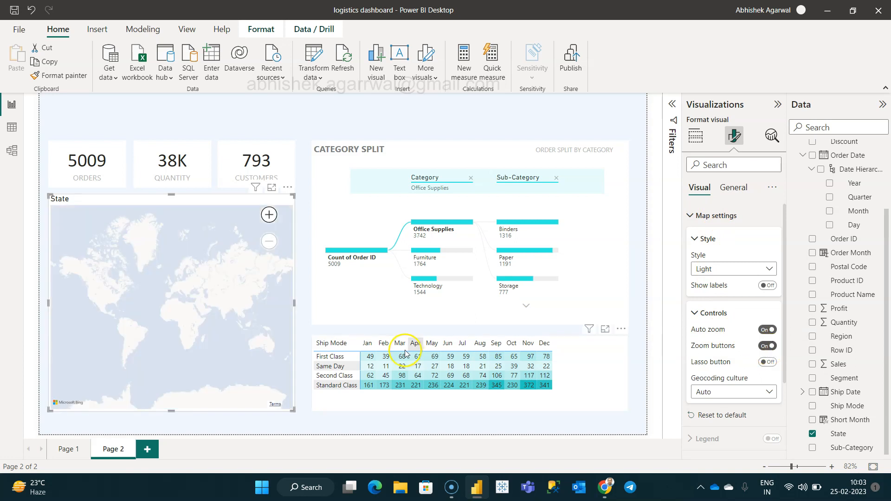
pyautogui.click(270, 218)
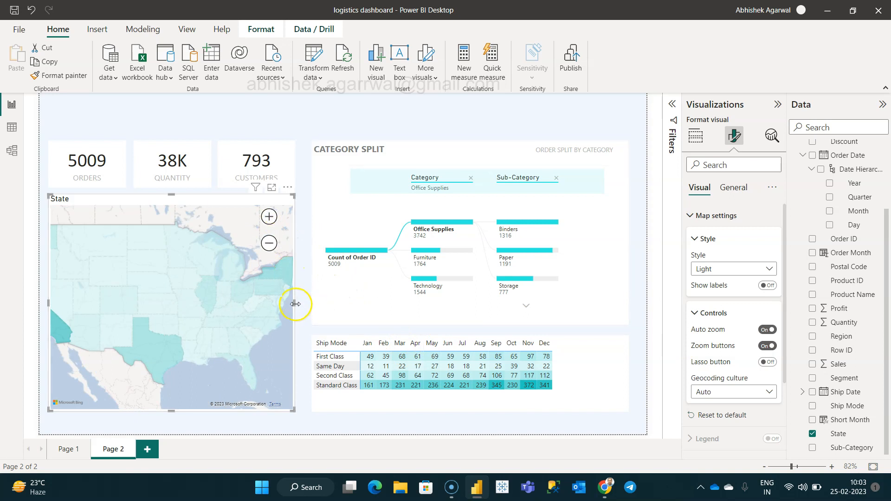
pyautogui.moveTo(174, 301); pyautogui.dragTo(195, 300)
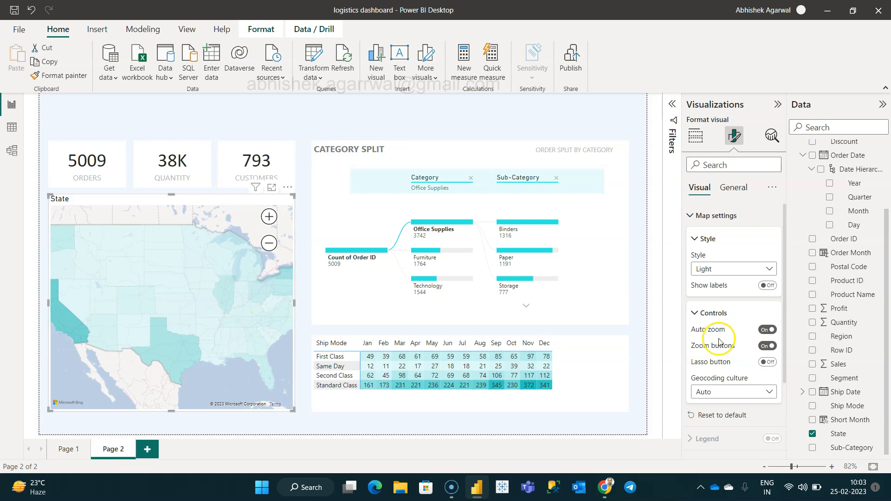
pyautogui.scroll(-3, 719, 341)
pyautogui.scroll(3, 691, 357)
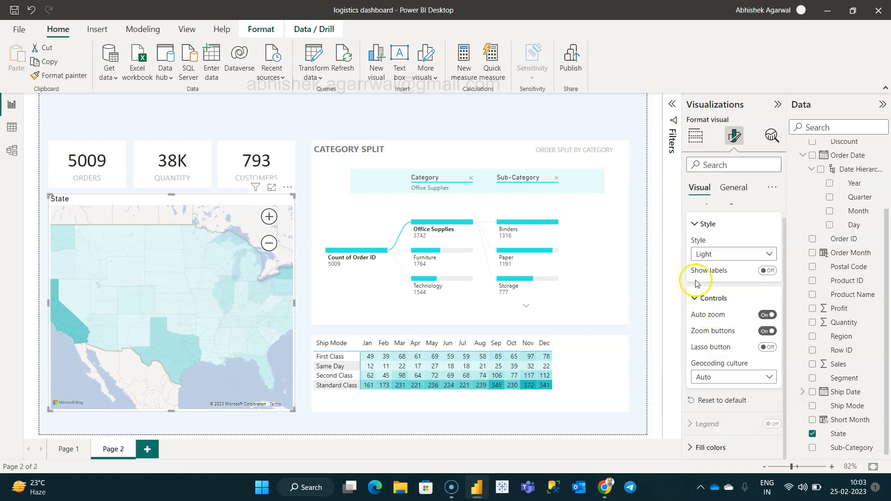
pyautogui.click(695, 226)
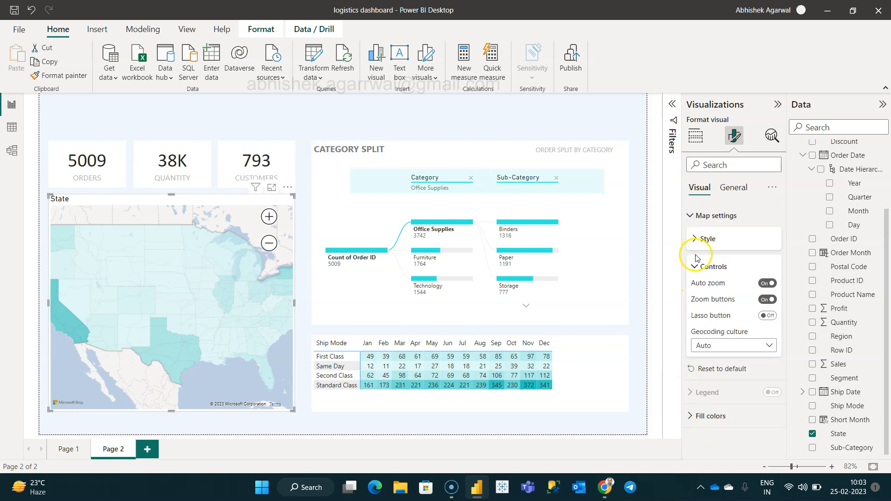
pyautogui.click(691, 217)
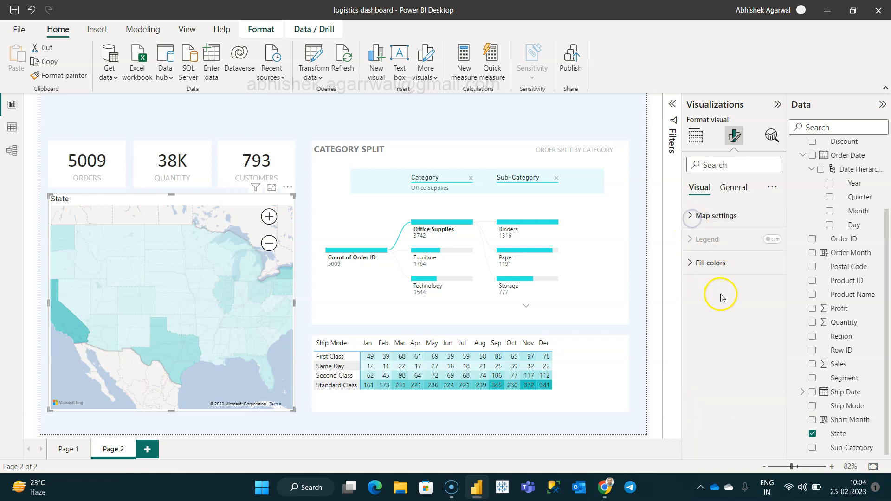
pyautogui.click(173, 344)
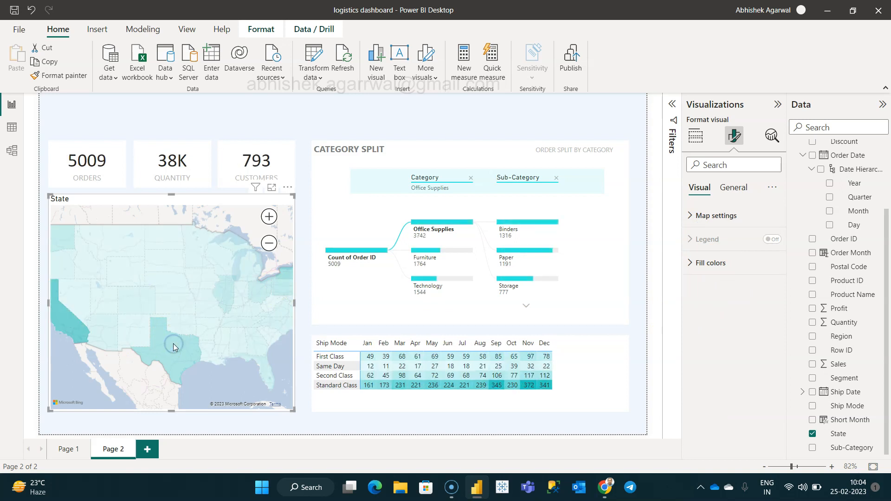
# Compare the Orders by State map on Page 1 with the zoomed state map on Page 2
pyautogui.click(69, 449)
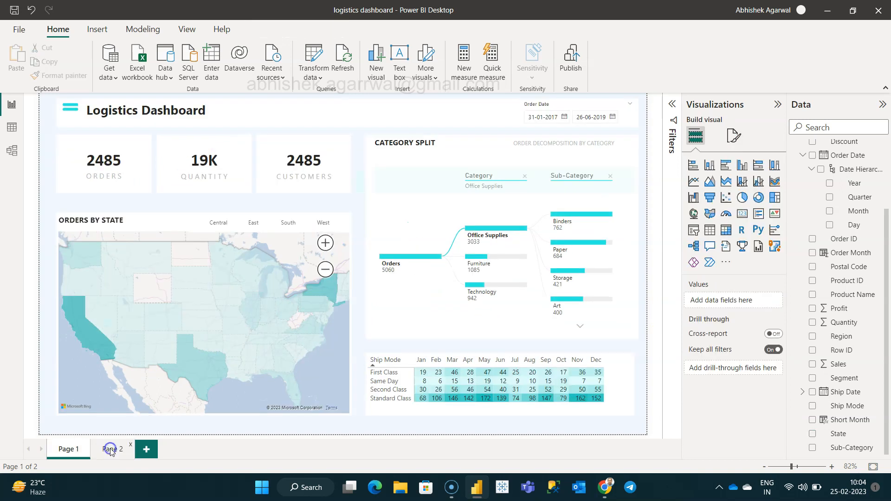
pyautogui.click(114, 449)
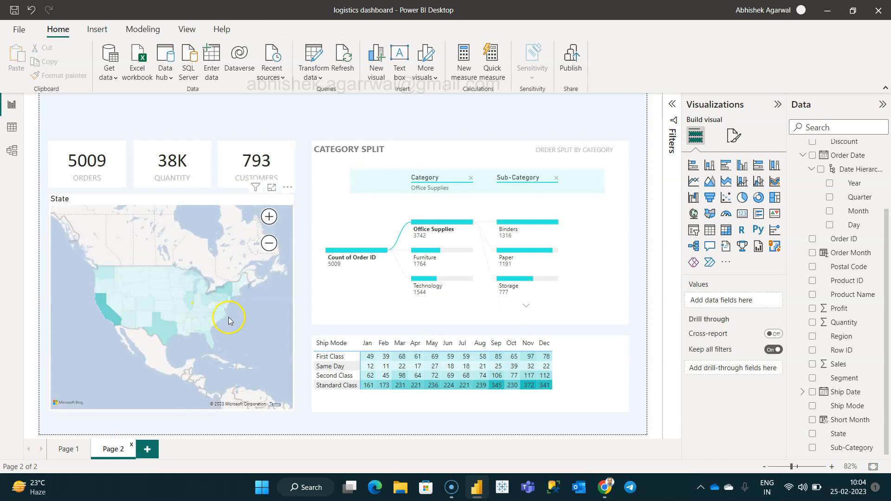
pyautogui.click(269, 215)
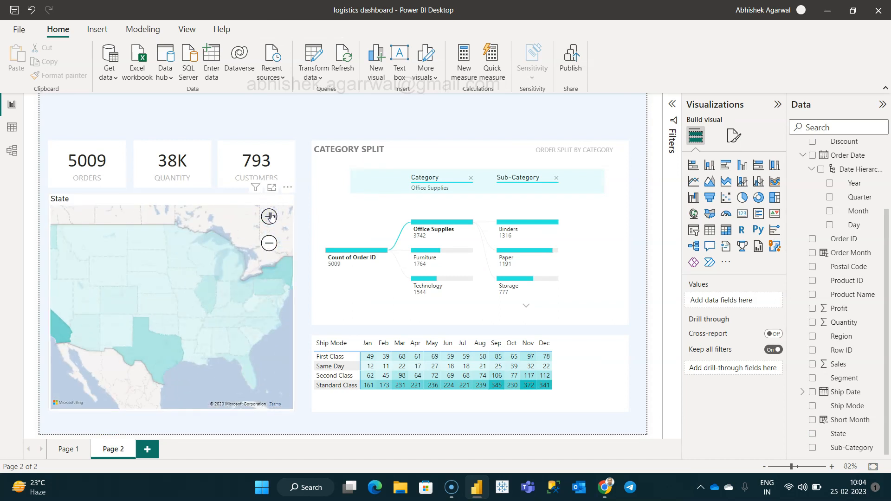
pyautogui.click(232, 380)
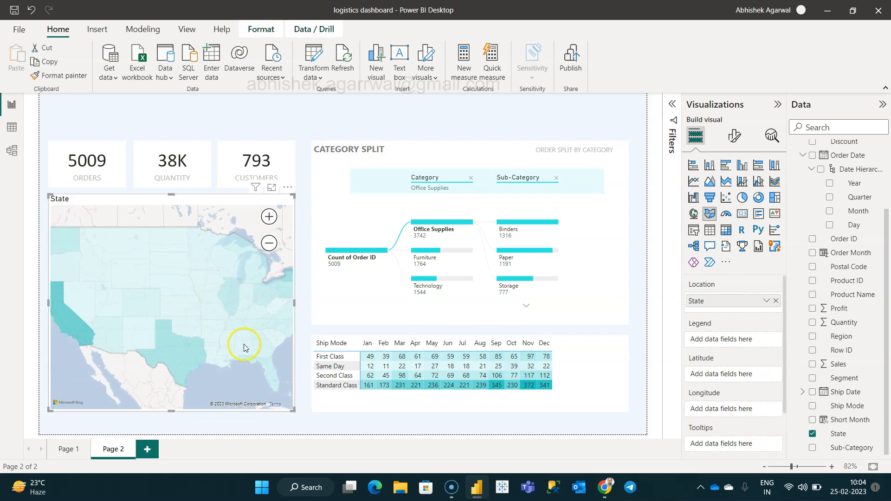
pyautogui.moveTo(244, 347)
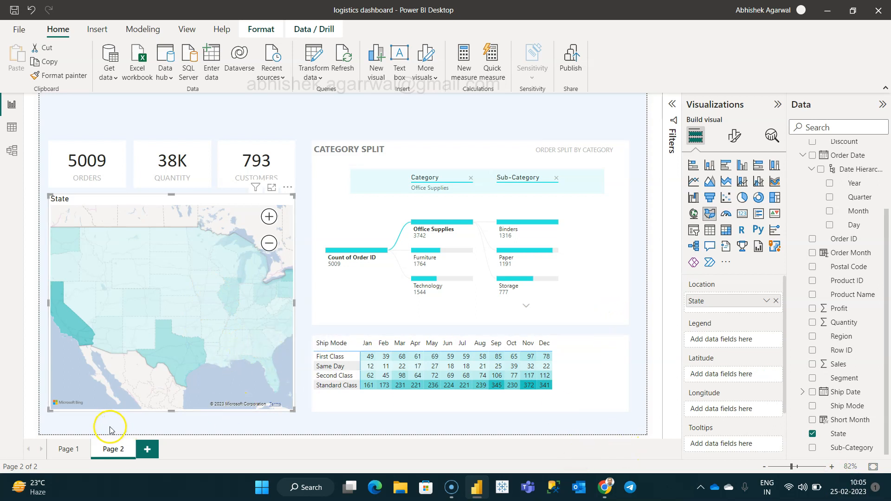
pyautogui.click(69, 450)
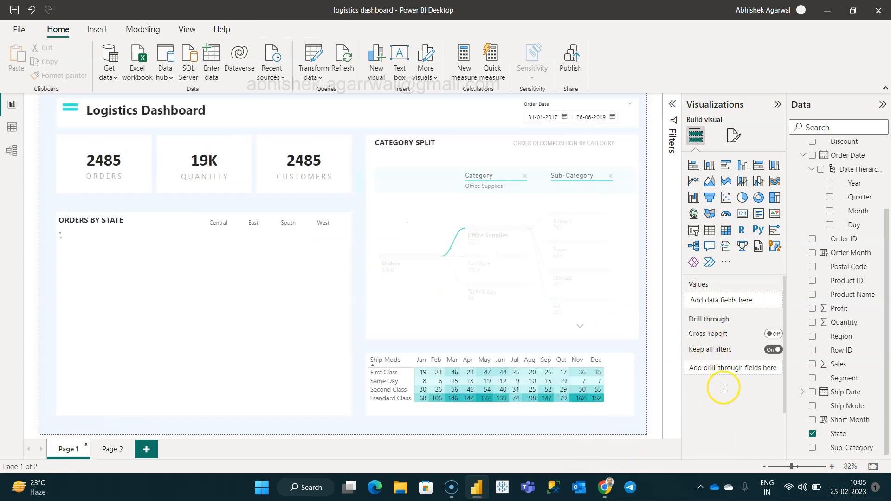
pyautogui.click(341, 366)
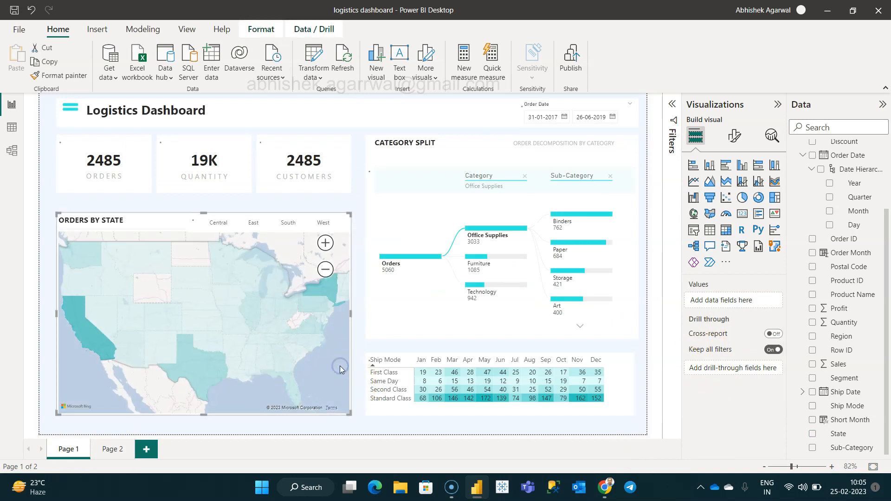
pyautogui.click(112, 454)
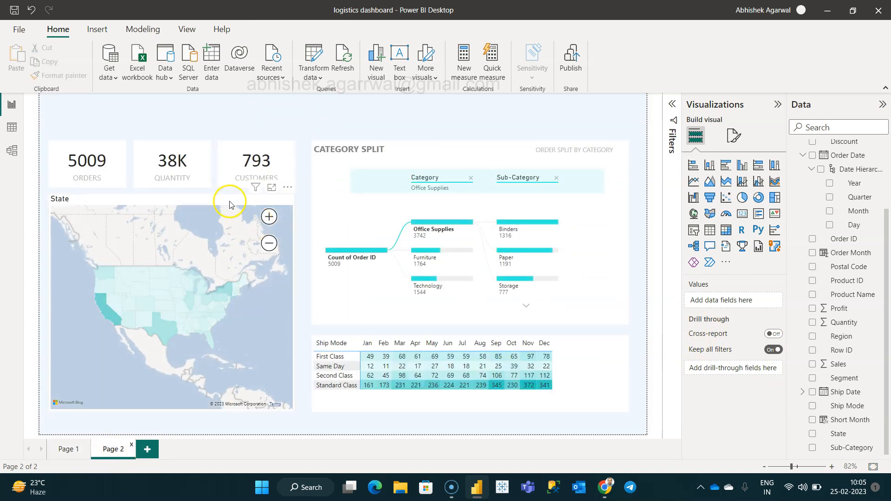
# Reduce the state map's height by lowering its upper edge, leaving a gap below the KPI cards
pyautogui.click(230, 205)
pyautogui.moveTo(172, 195); pyautogui.dragTo(171, 233)
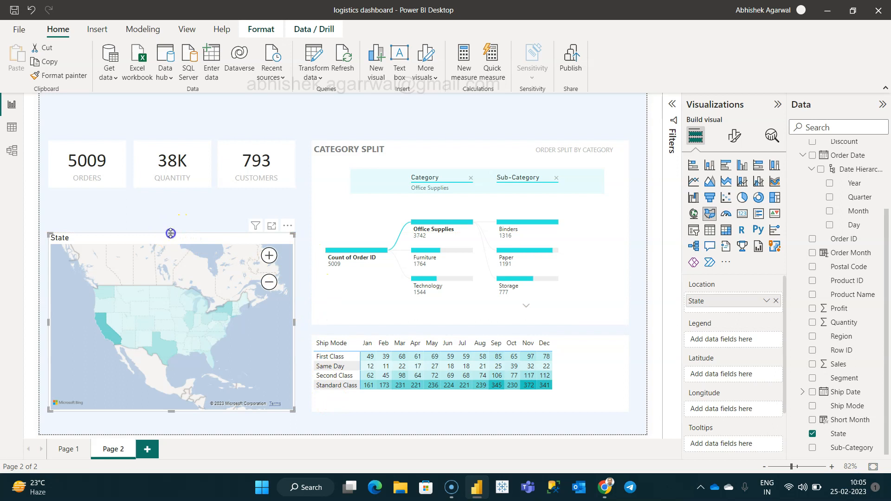
pyautogui.moveTo(171, 233); pyautogui.dragTo(172, 217)
pyautogui.click(184, 208)
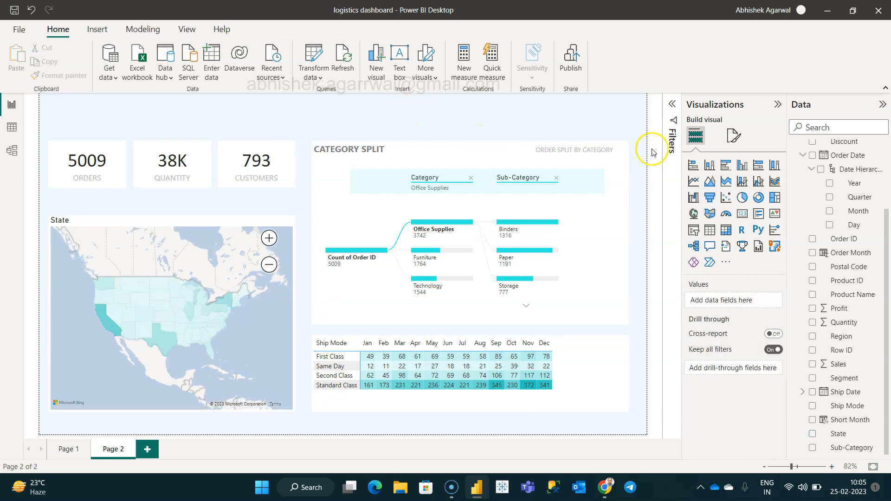
# Add a slicer based on the Region field and set its style to Tile
pyautogui.click(694, 229)
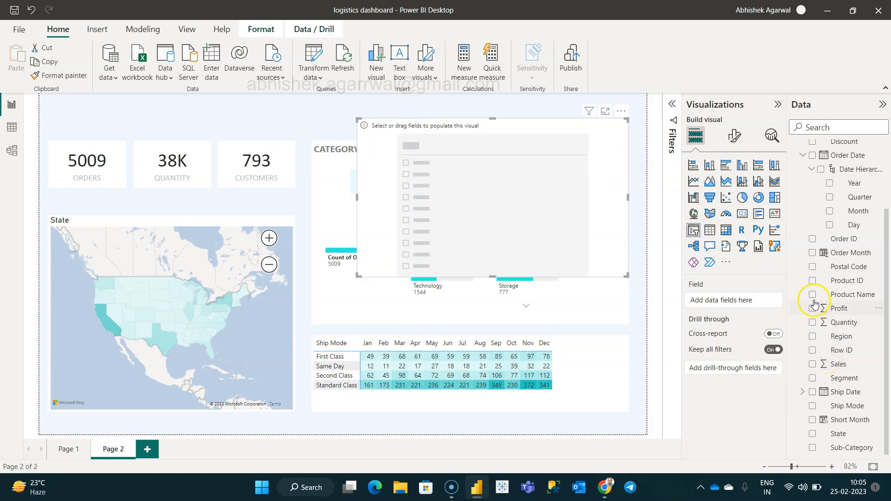
pyautogui.click(812, 336)
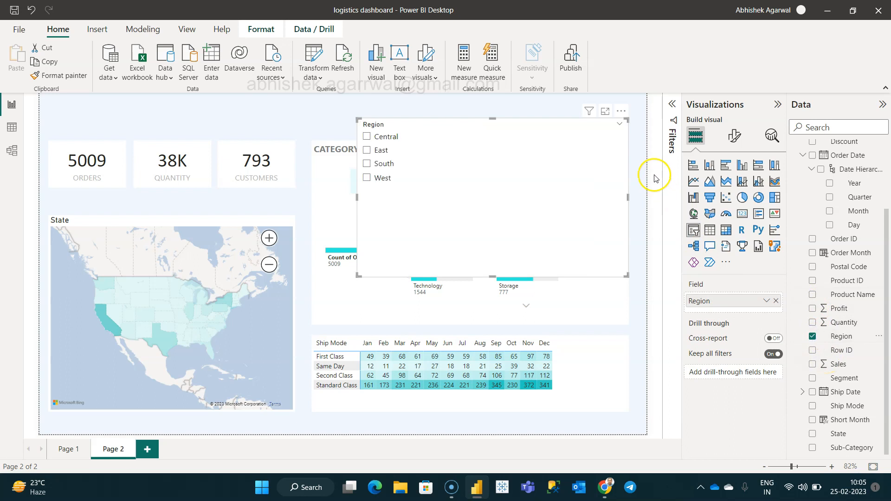
pyautogui.click(736, 137)
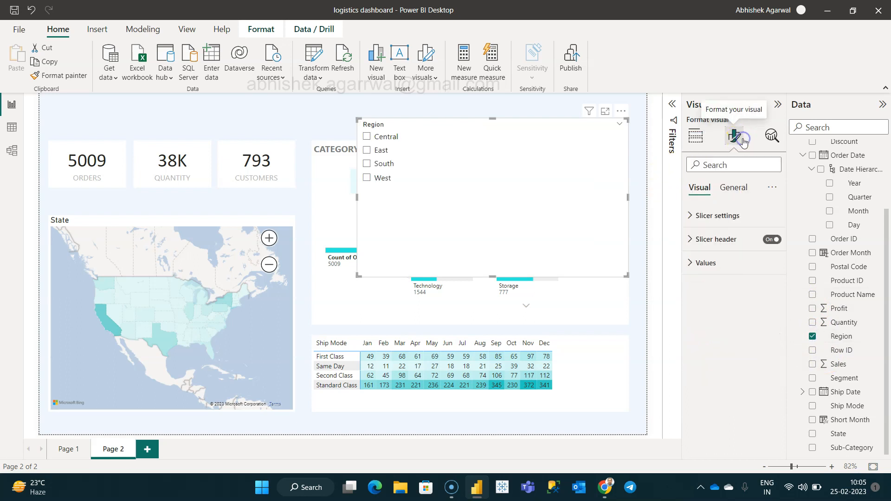
pyautogui.click(736, 216)
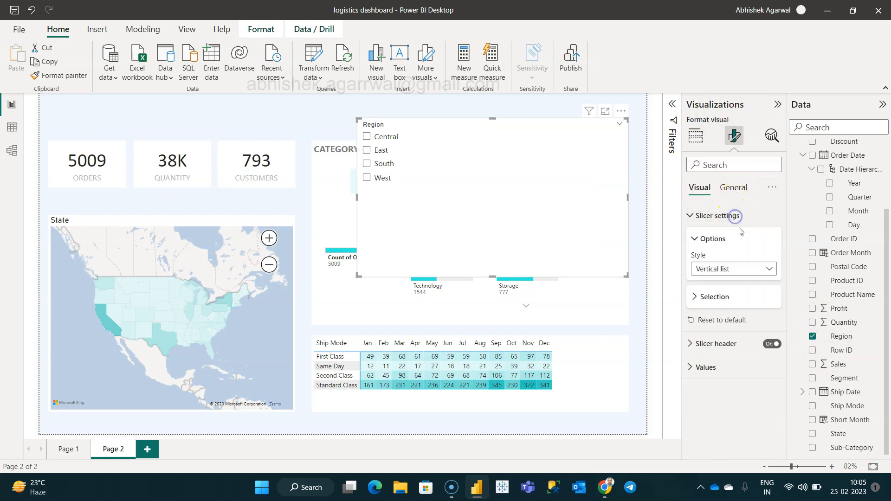
pyautogui.click(748, 269)
pyautogui.click(748, 298)
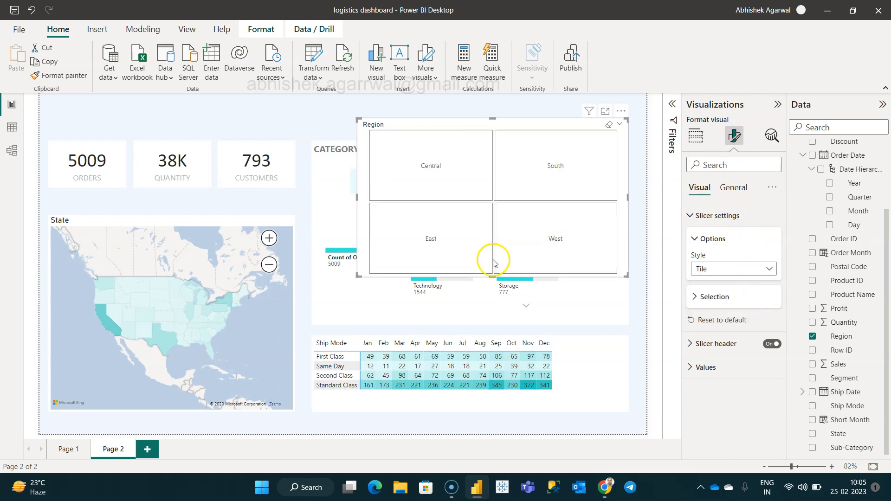
# Shrink the Region slicer to one narrow row of tiles and move it just above the state map, aligned with its right edge
pyautogui.moveTo(494, 281); pyautogui.dragTo(525, 141)
pyautogui.click(359, 129)
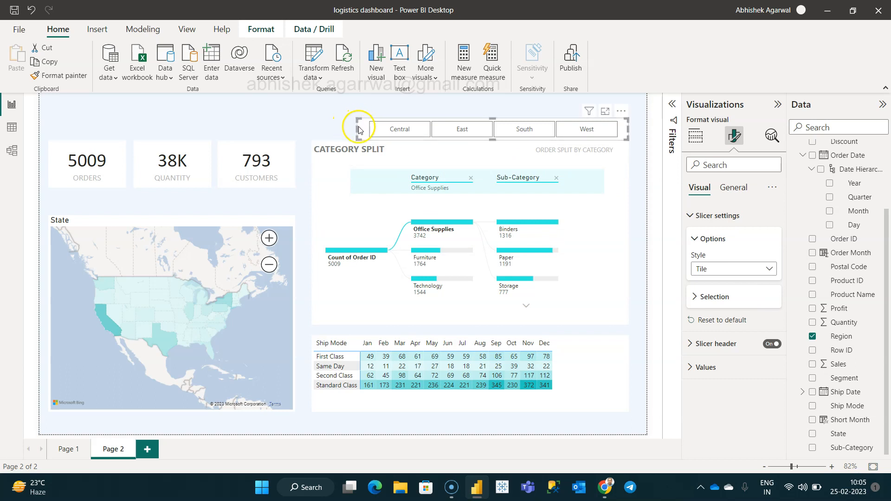
pyautogui.moveTo(364, 131); pyautogui.dragTo(459, 134)
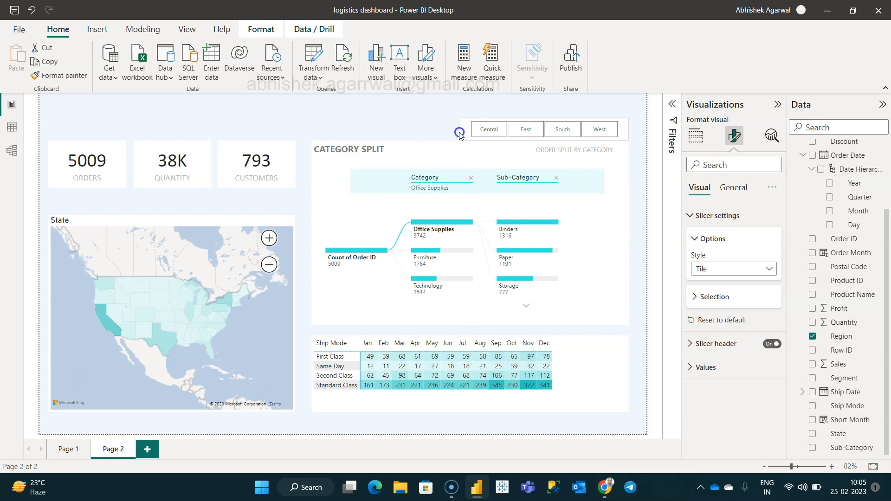
pyautogui.moveTo(589, 123); pyautogui.dragTo(212, 201)
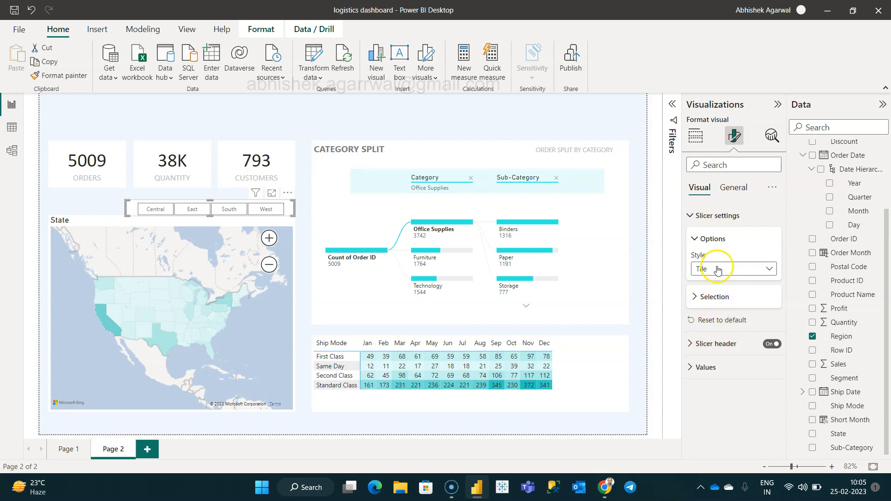
# Set the Region slicer header's border colour to light gray and narrow the slicer by bringing in its left edge
pyautogui.click(718, 348)
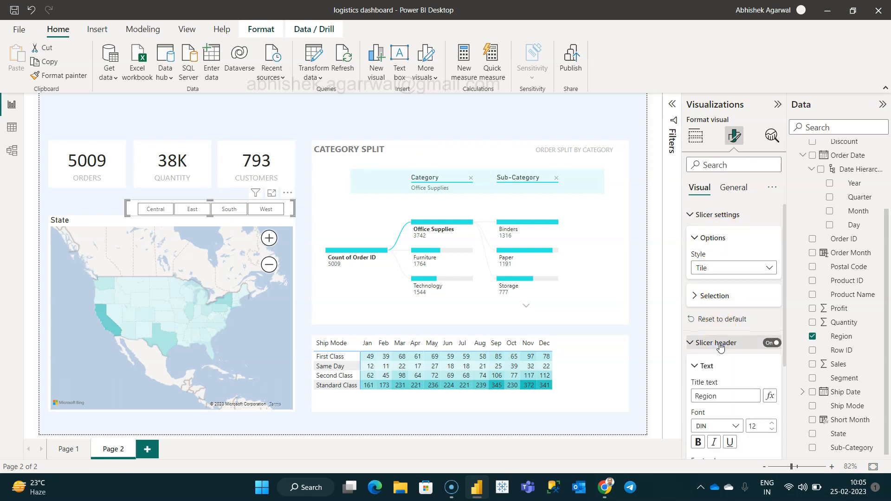
pyautogui.scroll(-3, 720, 348)
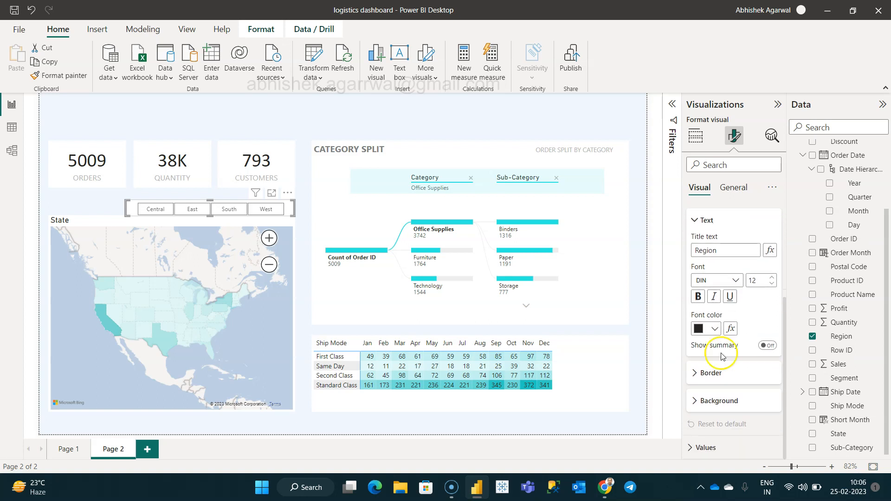
pyautogui.click(722, 380)
pyautogui.scroll(-3, 730, 403)
pyautogui.scroll(-1, 730, 403)
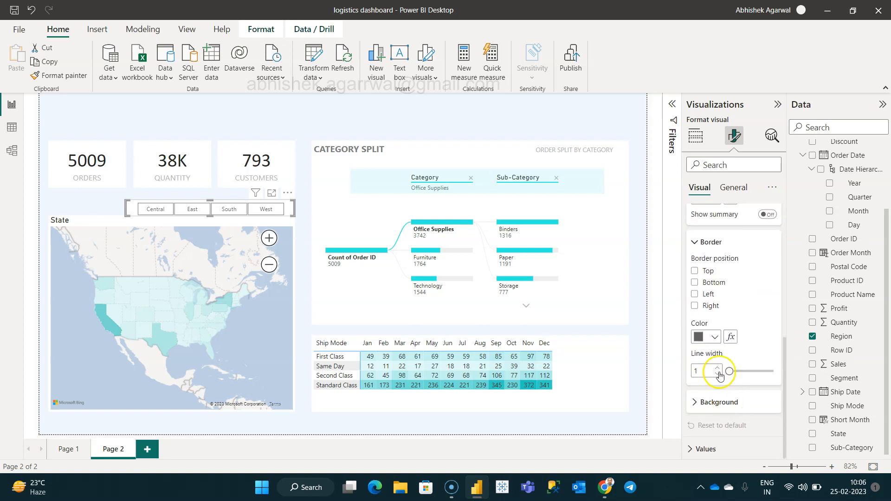
pyautogui.click(704, 338)
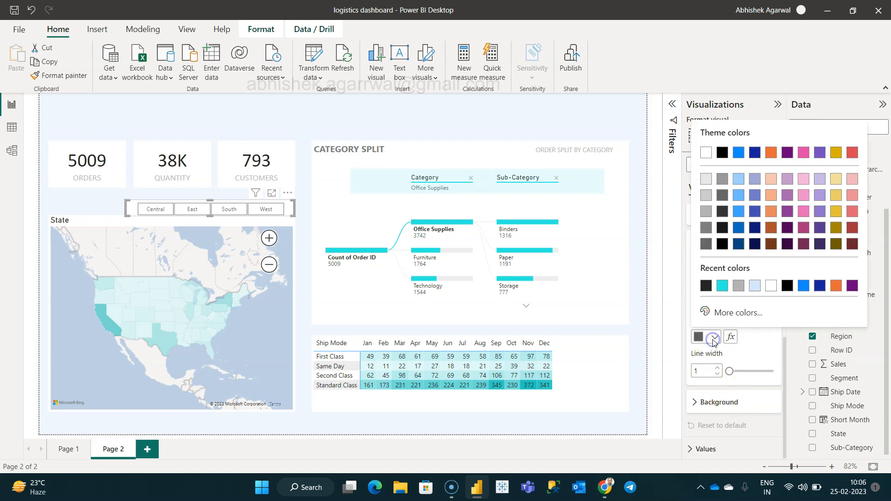
pyautogui.click(706, 179)
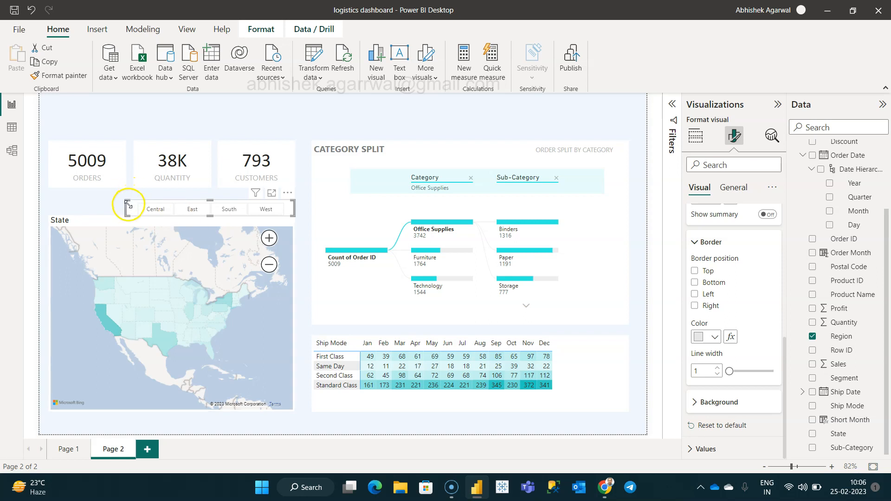
pyautogui.moveTo(132, 211); pyautogui.dragTo(153, 210)
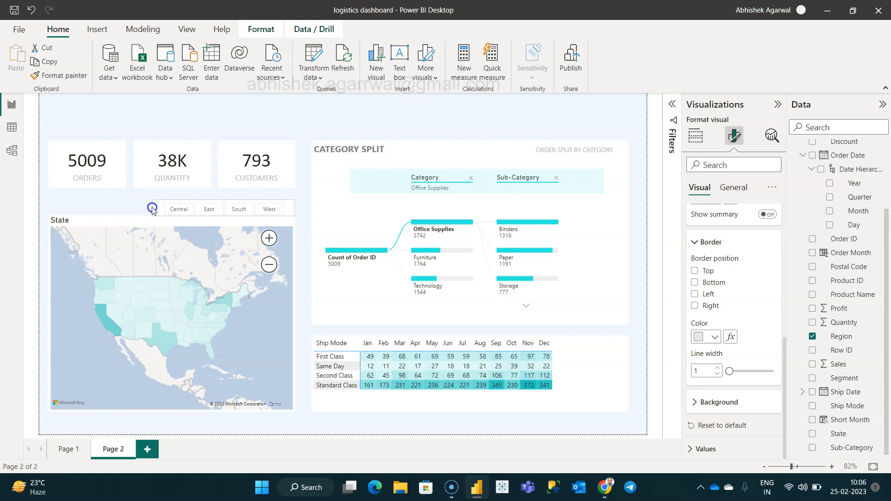
# Check the map heading on Page 1, then add a short text box reading ORDER BY STATE on Page 2
pyautogui.click(69, 449)
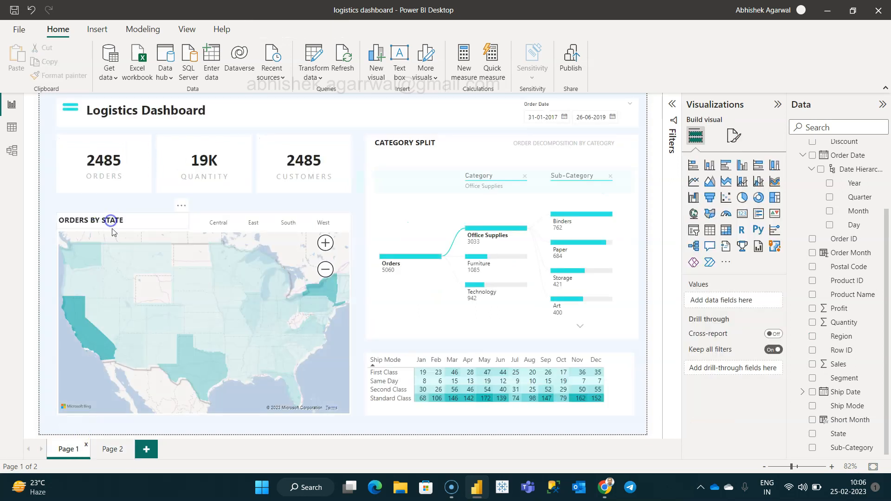
pyautogui.click(116, 447)
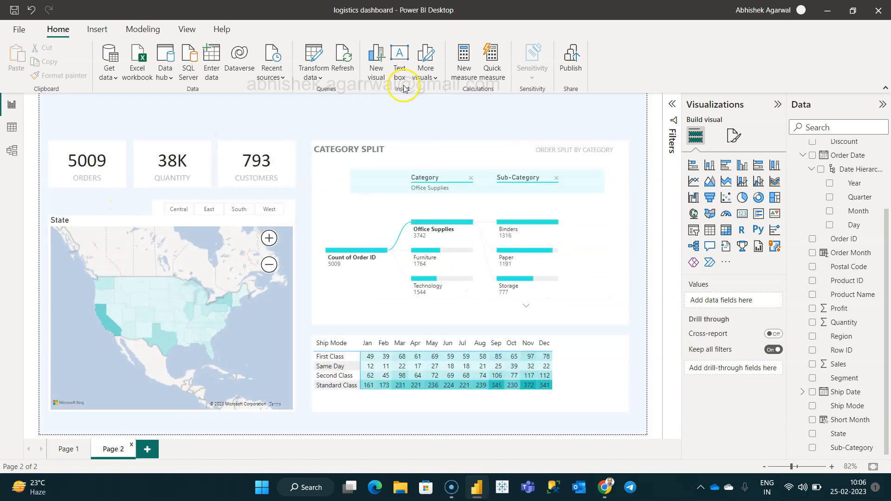
pyautogui.click(400, 59)
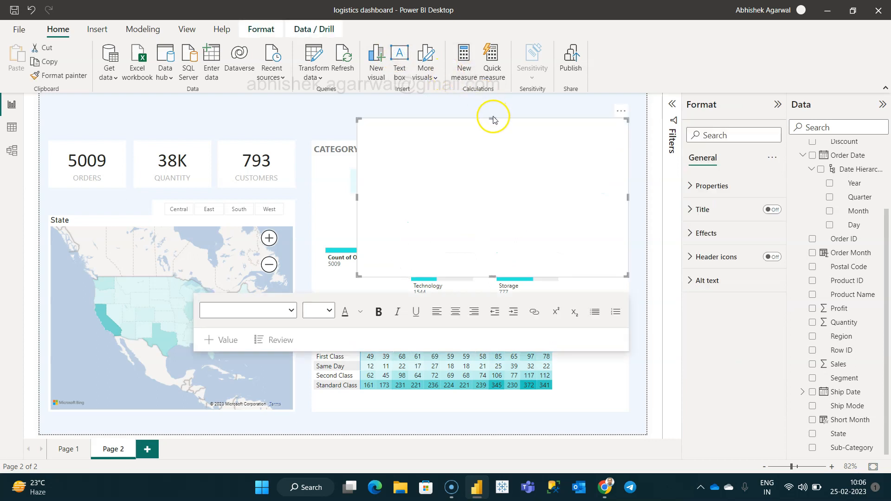
pyautogui.moveTo(495, 119); pyautogui.dragTo(515, 246)
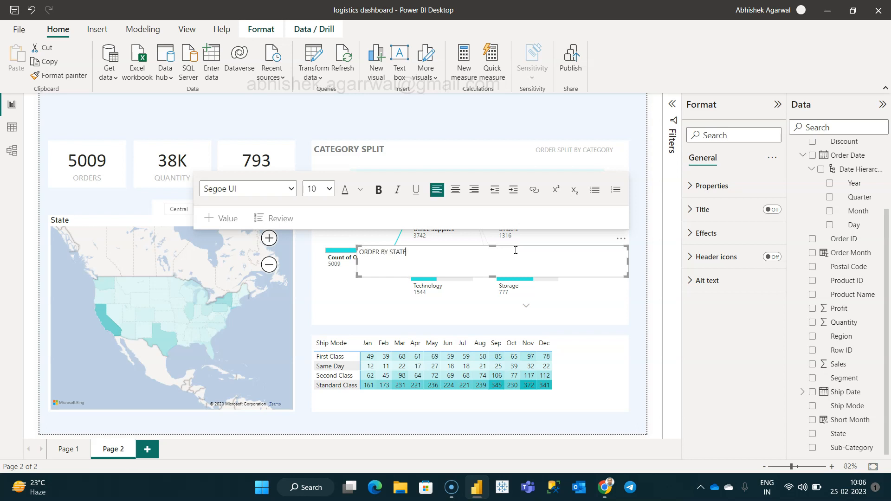
# Format the ORDER BY STATE text as bold, size 14 and light gray
pyautogui.click(378, 191)
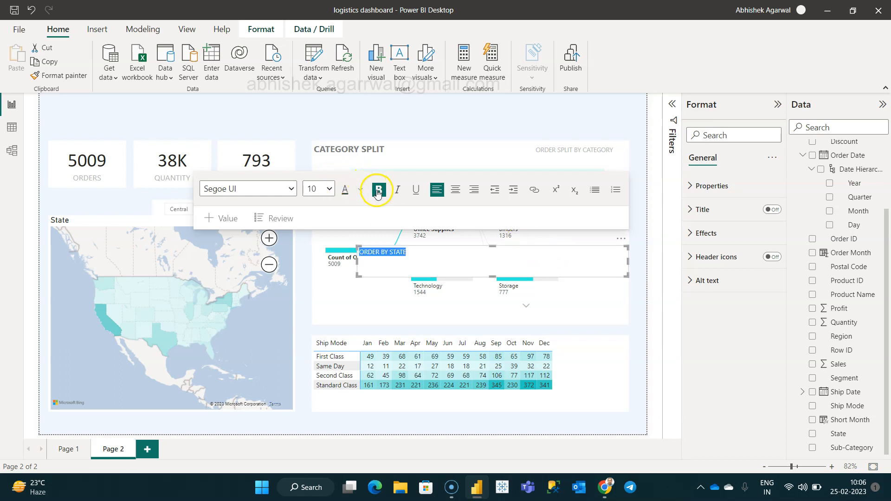
pyautogui.click(329, 189)
pyautogui.click(323, 264)
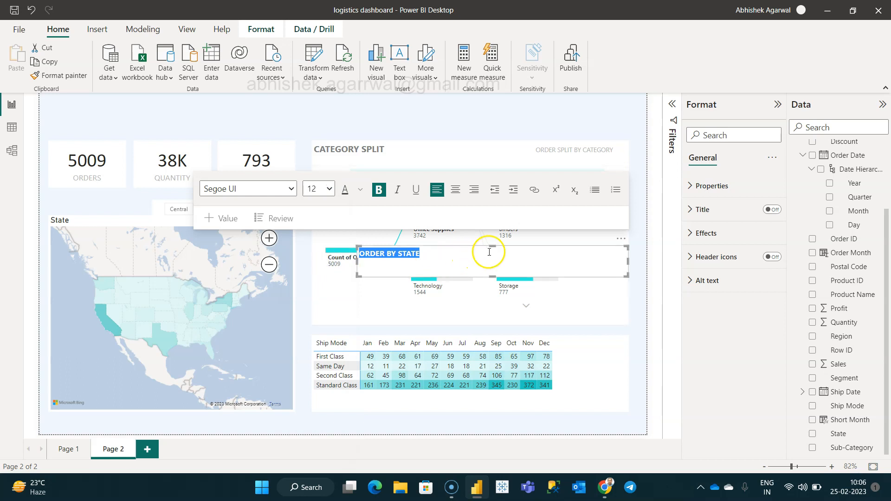
pyautogui.click(328, 190)
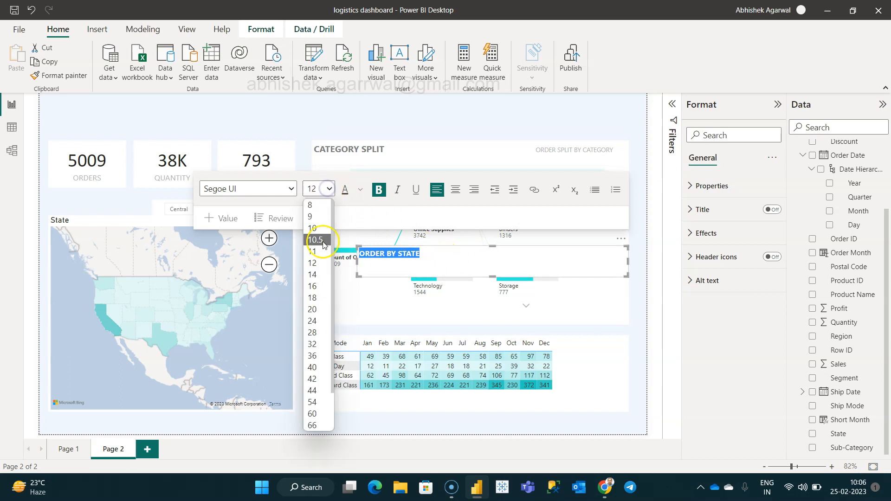
pyautogui.click(321, 277)
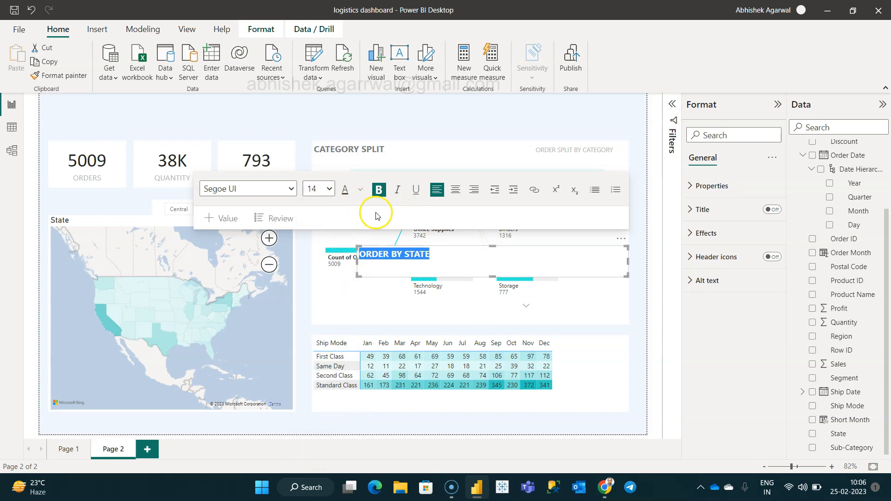
pyautogui.click(360, 190)
pyautogui.click(372, 288)
pyautogui.click(485, 250)
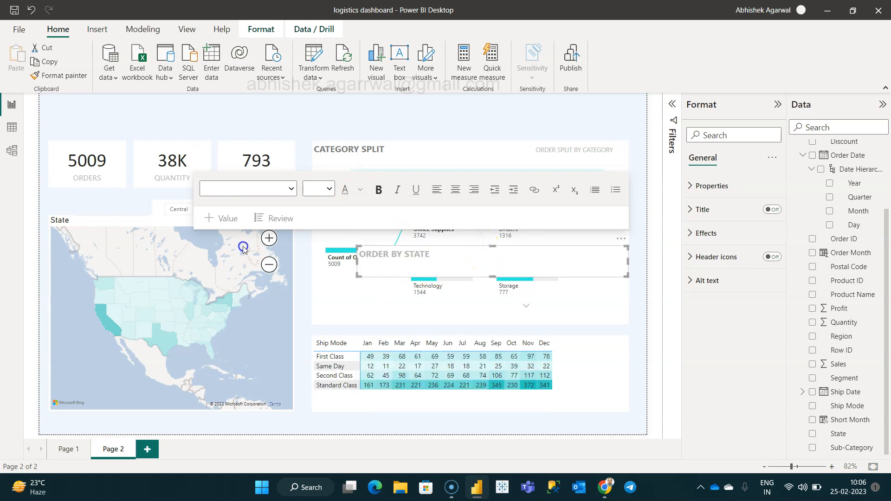
# Move the ORDER BY STATE text box above the state map's left side and shrink it to fit beside the Region slicer
pyautogui.moveTo(473, 249); pyautogui.dragTo(163, 205)
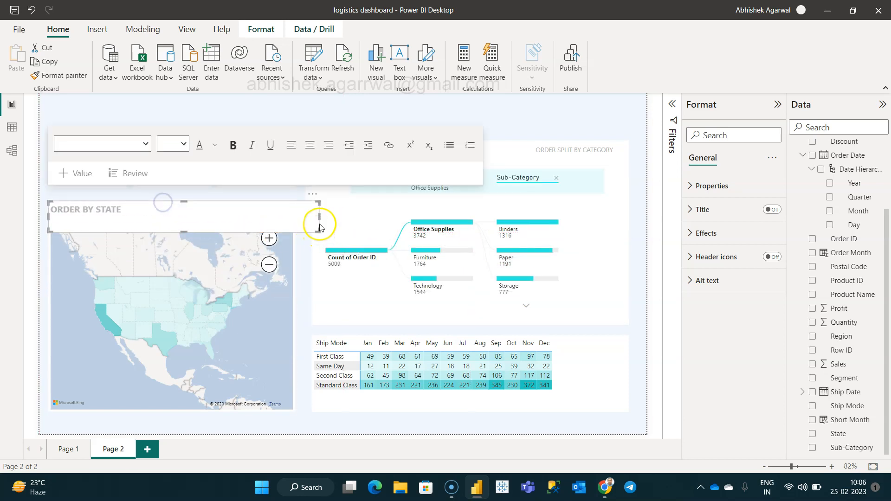
pyautogui.moveTo(319, 216); pyautogui.dragTo(152, 219)
pyautogui.moveTo(100, 231); pyautogui.dragTo(101, 199)
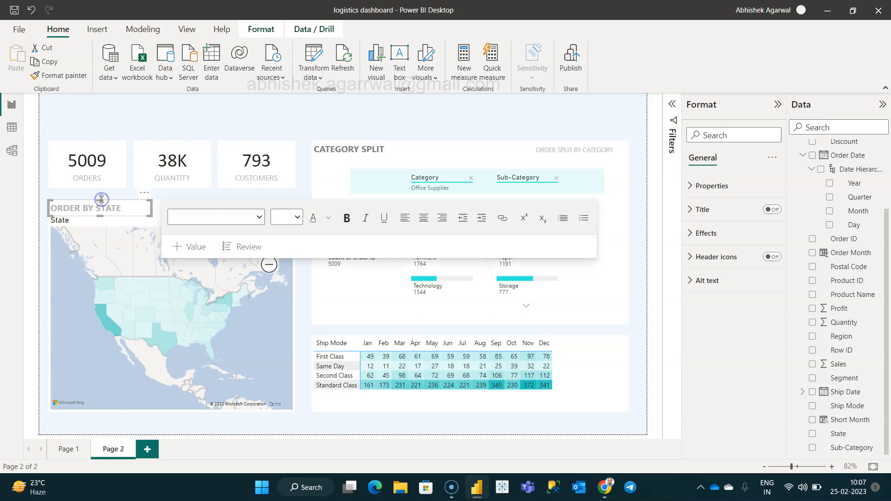
pyautogui.click(55, 195)
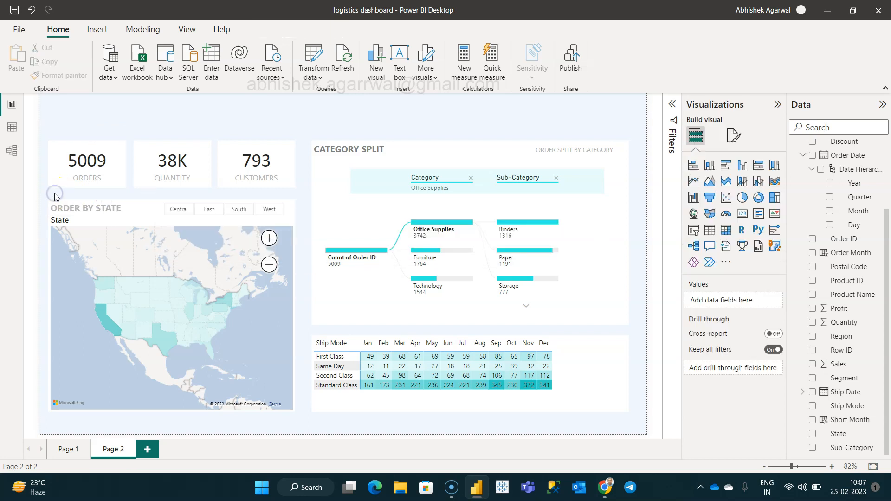
# Turn off the state map's own title and change the text box heading to ORDERS BY STATE
pyautogui.click(91, 223)
pyautogui.click(734, 135)
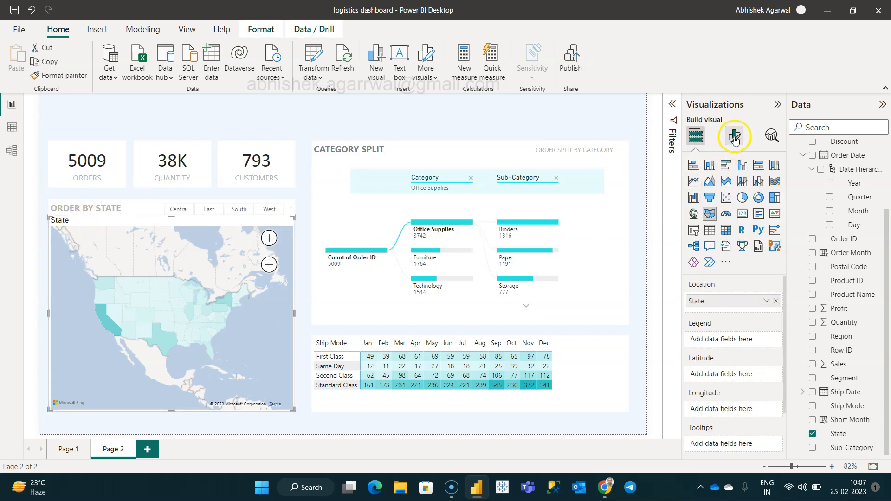
pyautogui.click(733, 189)
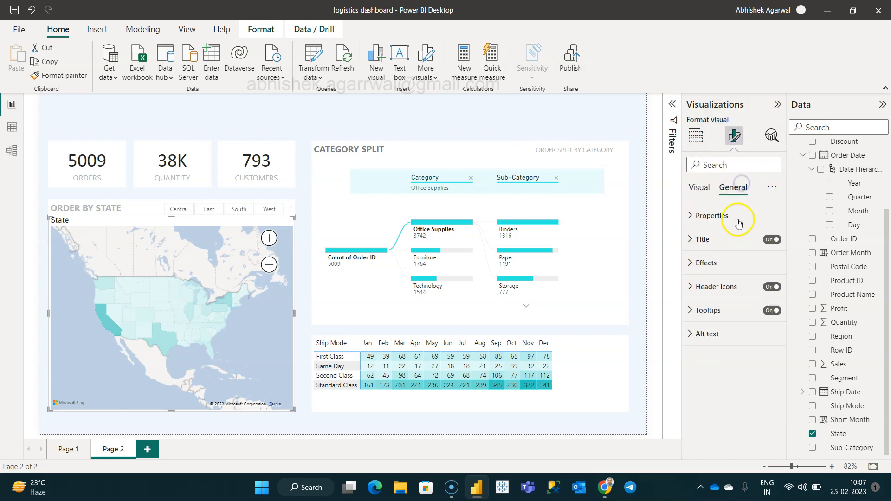
pyautogui.click(771, 239)
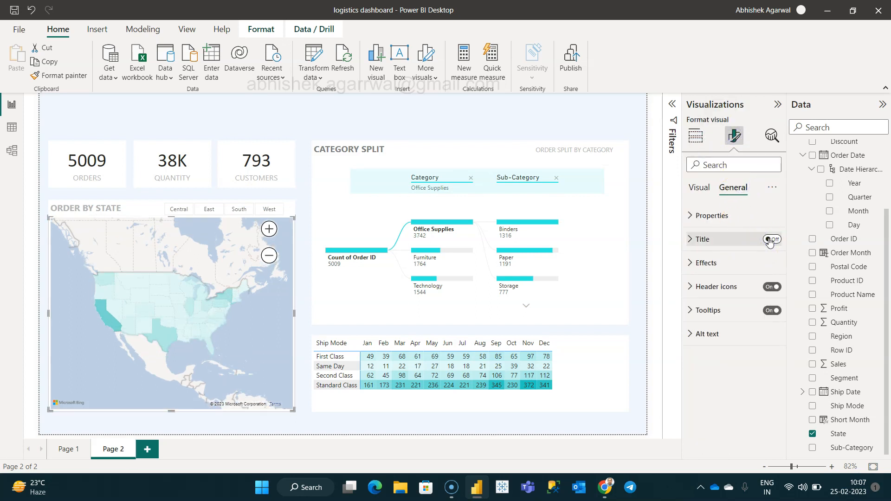
pyautogui.click(79, 206)
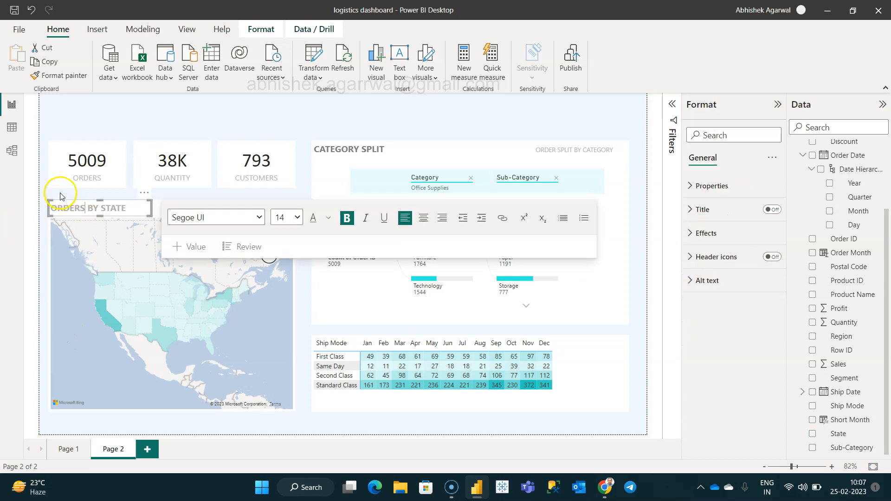
pyautogui.click(61, 195)
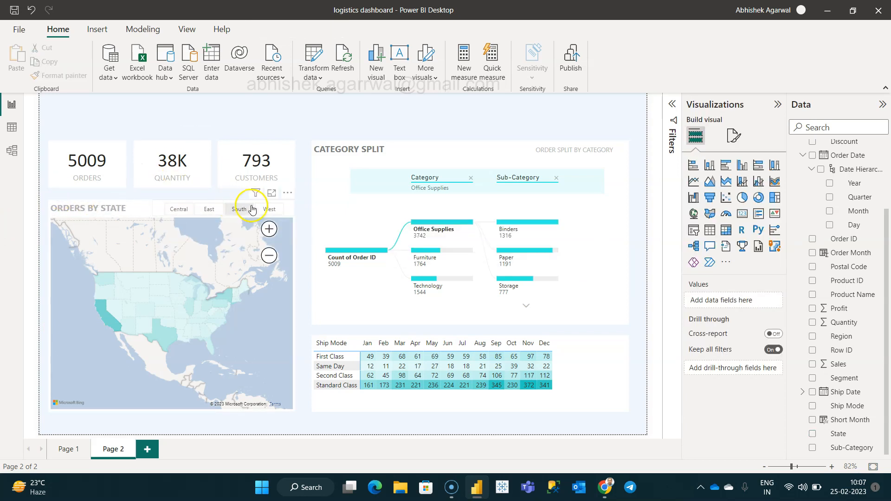
# Edit the Region slicer's interactions to None for the Orders, Quantity and Customers cards and the Category Split background panel
pyautogui.click(286, 210)
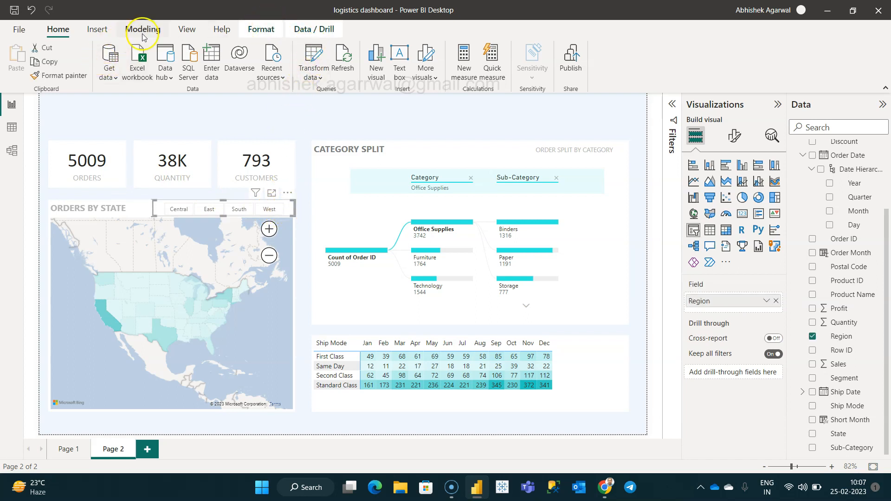
pyautogui.click(268, 33)
pyautogui.click(26, 59)
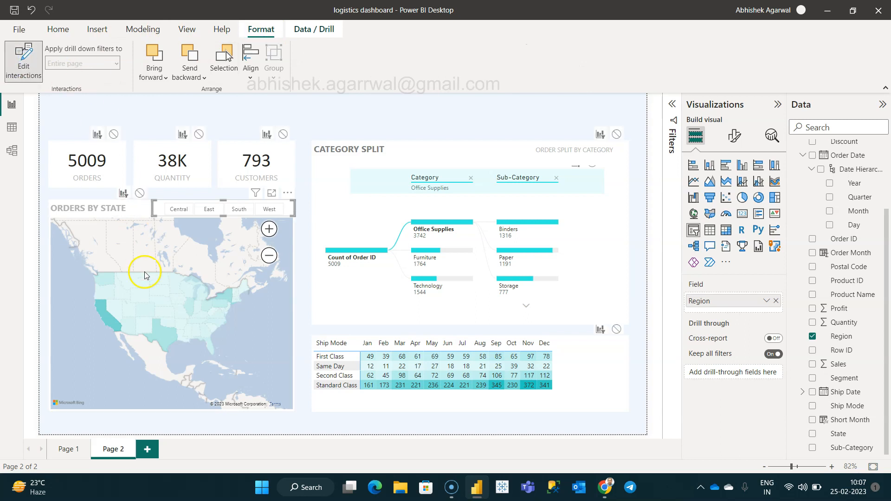
pyautogui.click(114, 135)
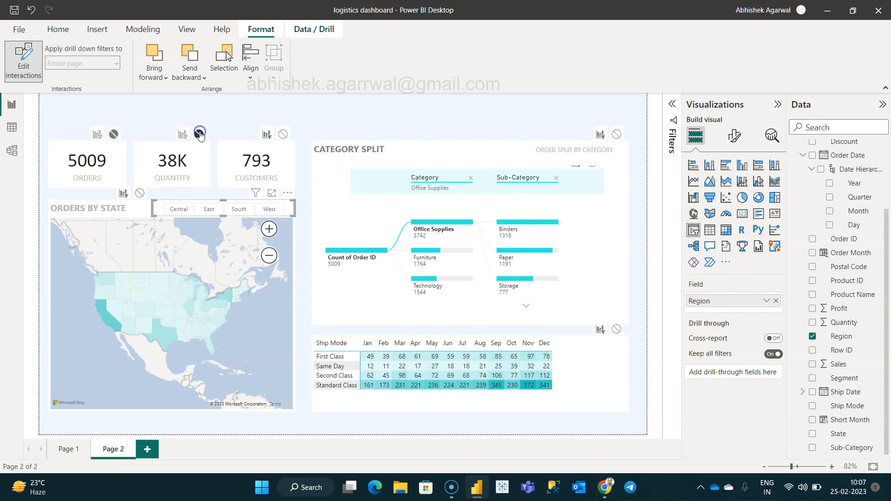
pyautogui.click(282, 134)
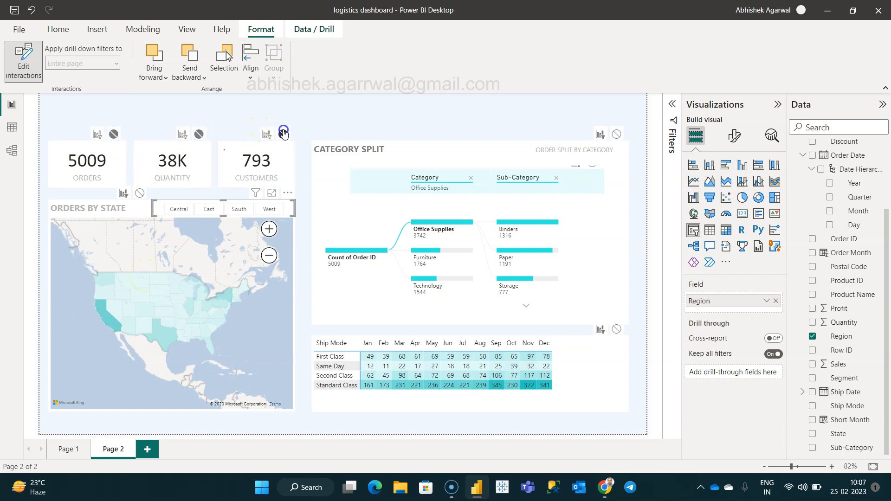
pyautogui.click(618, 134)
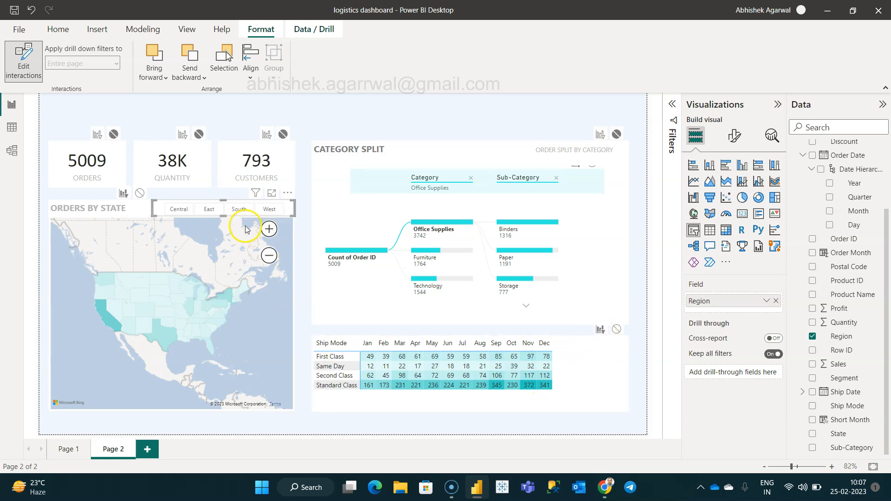
pyautogui.click(22, 58)
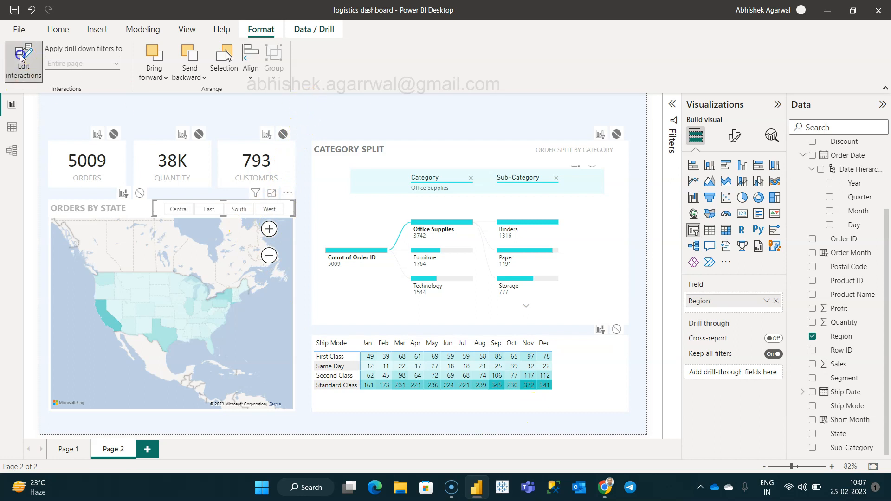
# Test the Region slicer with Central, East and South to examine which visuals it filters
pyautogui.click(180, 210)
pyautogui.click(209, 210)
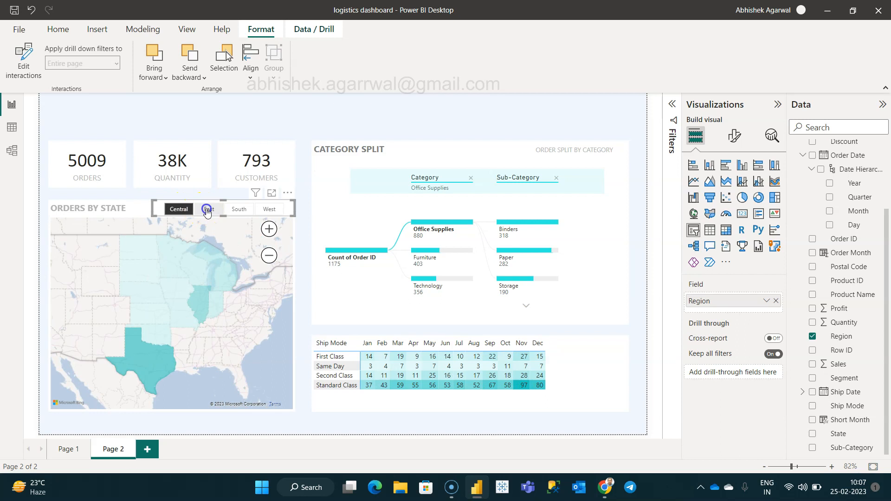
pyautogui.click(235, 209)
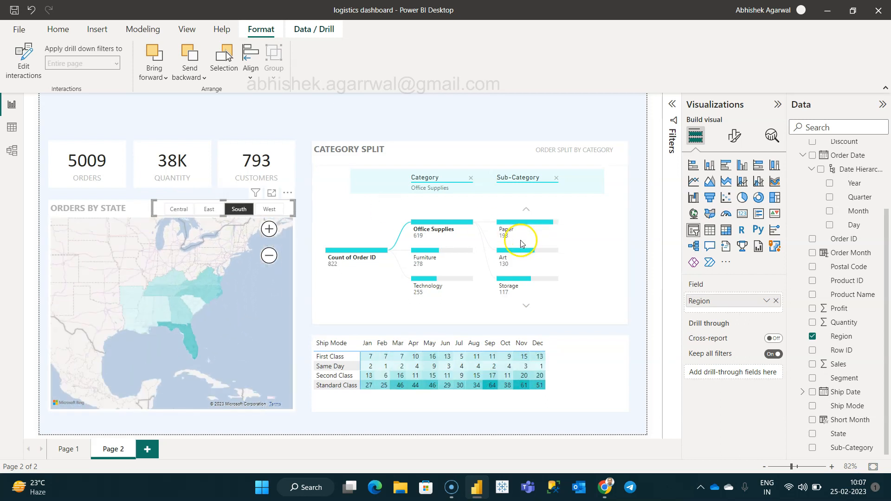
# Restore the Region slicer's filter interaction on the Category Split background panel and test the slicer with West and Central
pyautogui.click(22, 67)
pyautogui.click(554, 143)
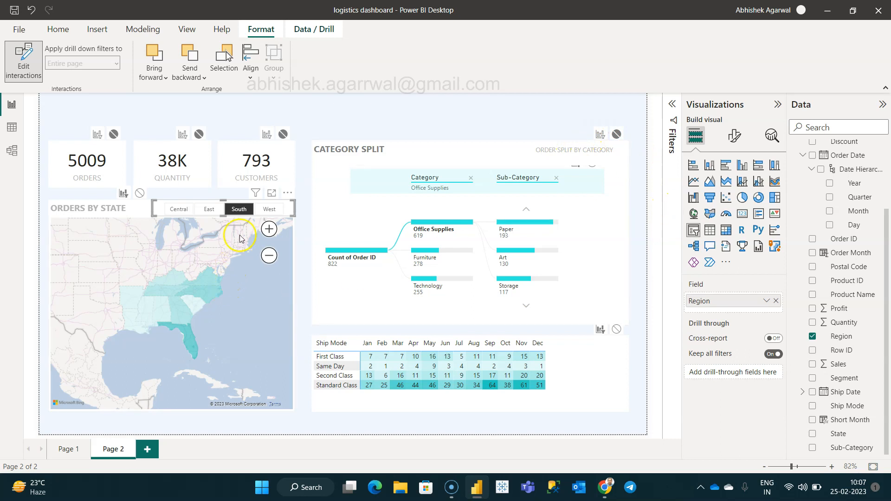
pyautogui.click(268, 209)
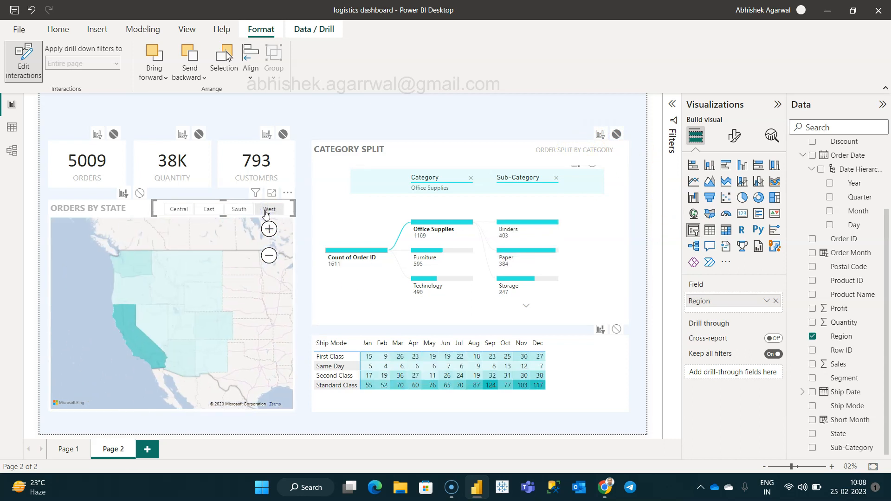
pyautogui.click(248, 214)
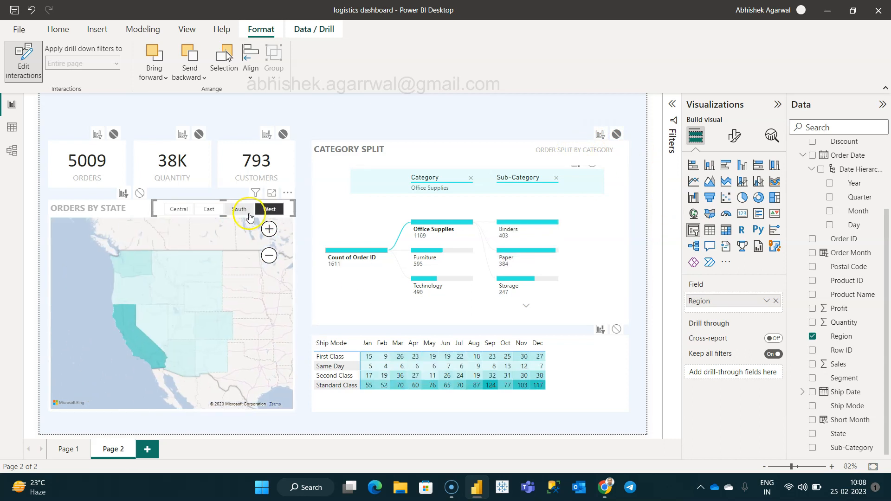
pyautogui.click(180, 211)
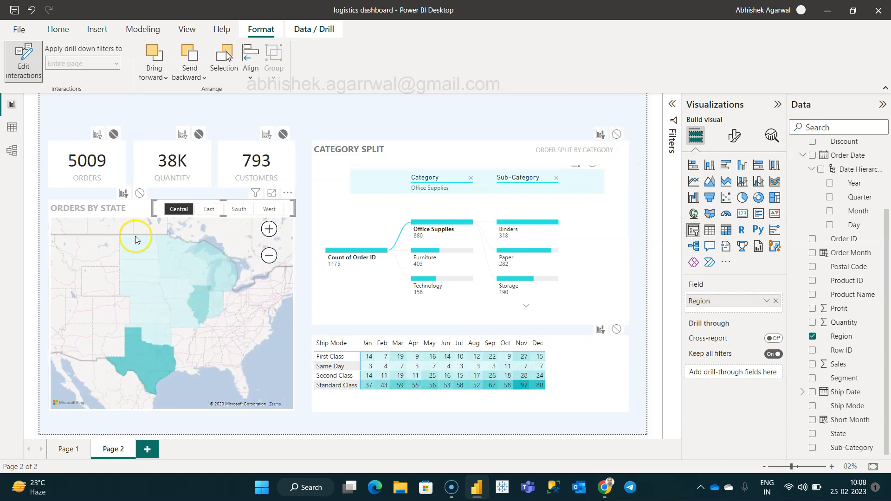
# Test the Region slicer with East and South, and set its interaction on the Category Split background panel to None
pyautogui.click(200, 212)
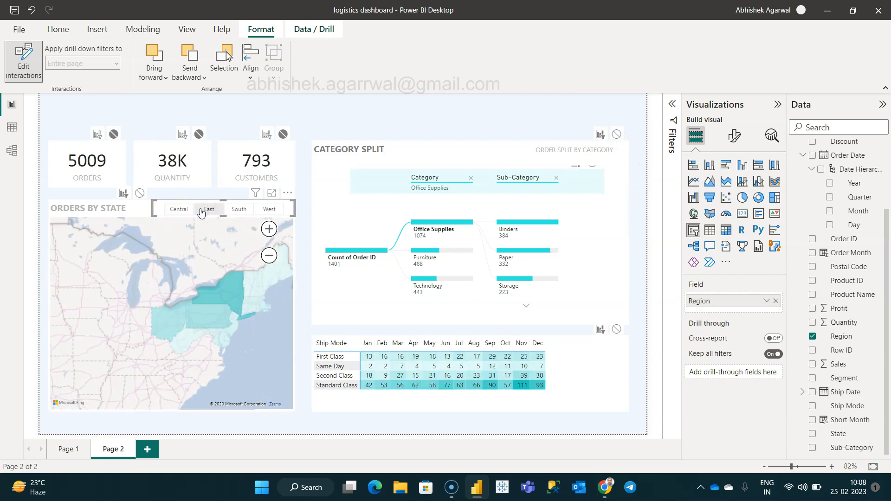
pyautogui.click(678, 121)
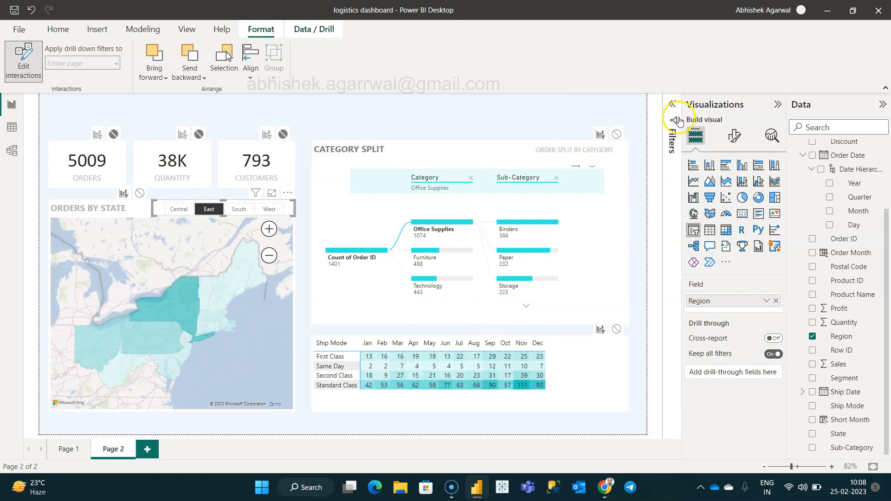
pyautogui.click(238, 209)
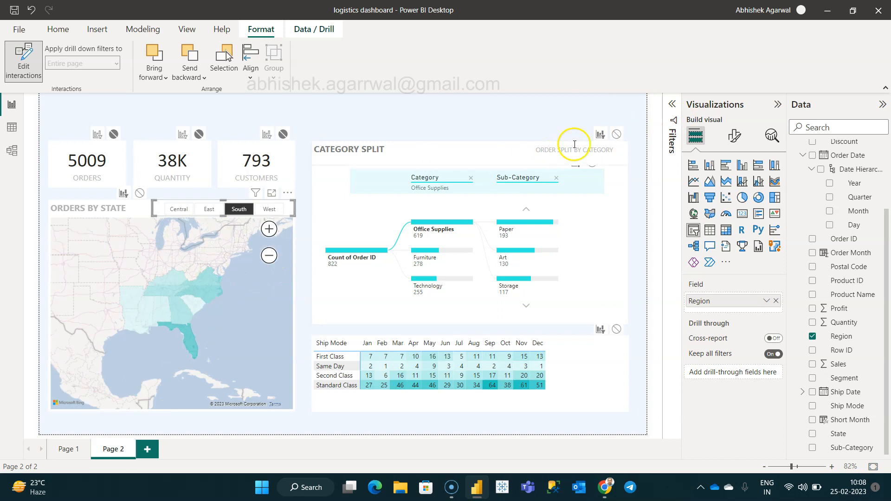
pyautogui.click(618, 134)
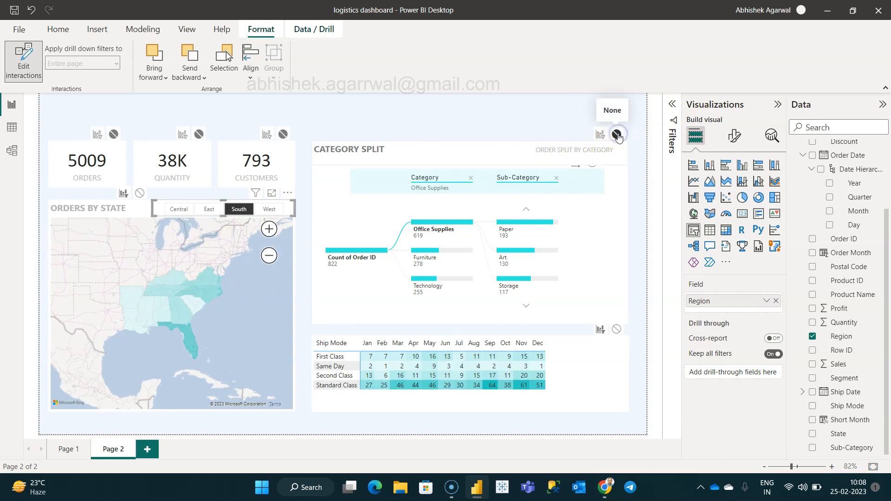
# Test the Region slicer with Central, East, South and West to examine its effect on the Category Split visual
pyautogui.click(271, 211)
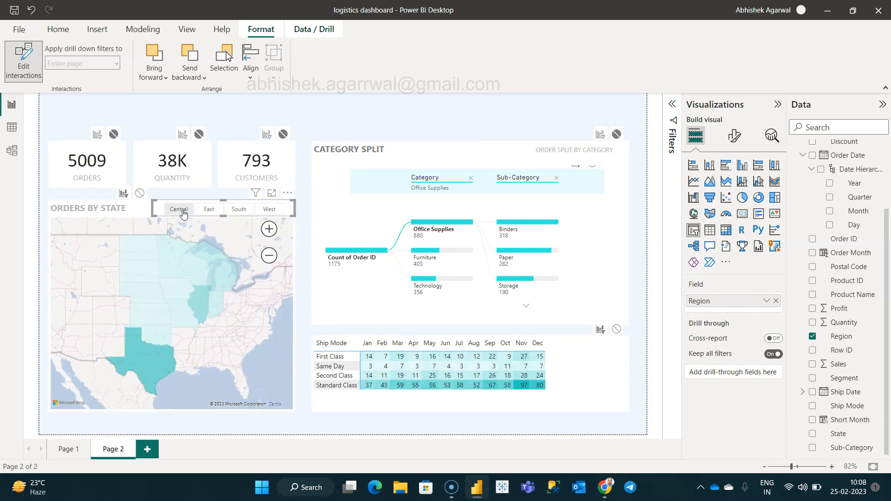
pyautogui.click(209, 209)
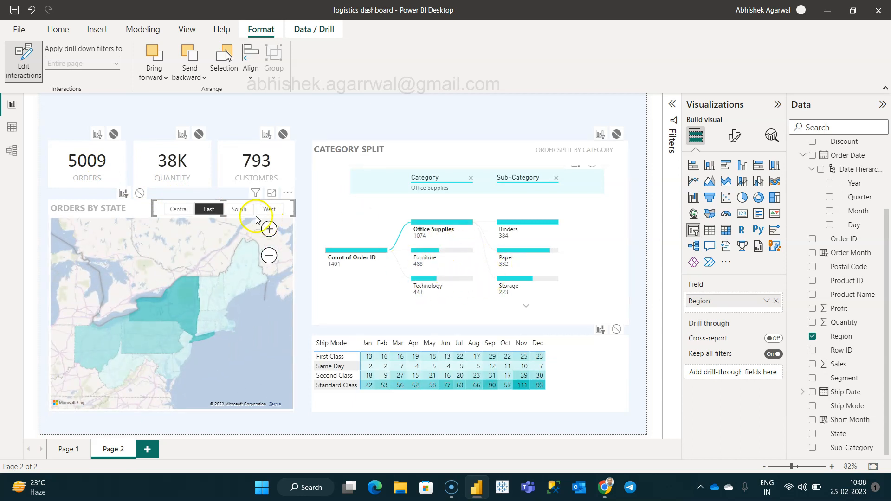
pyautogui.click(239, 211)
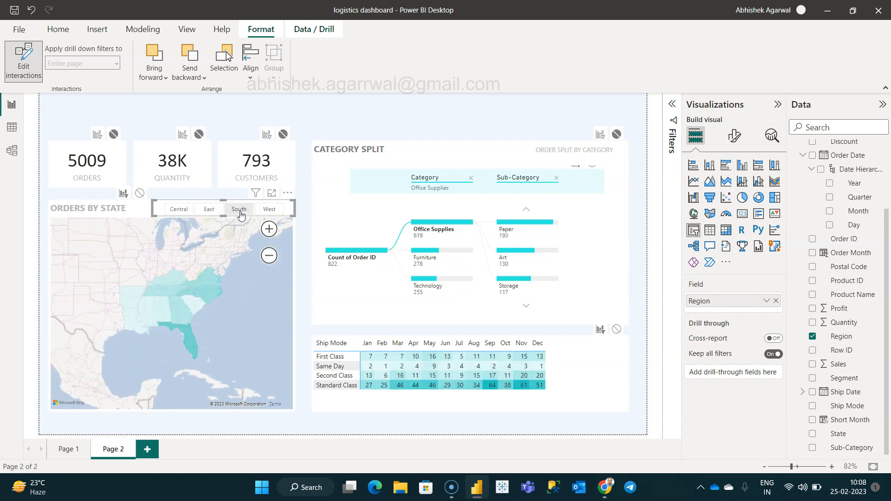
pyautogui.click(270, 209)
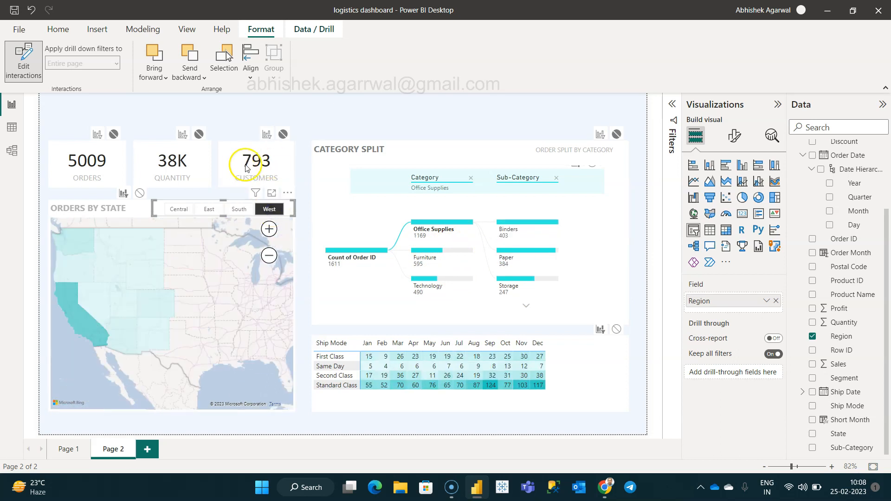
# Test Page 1's Region slicer with West, South and East for comparison, and clear its selection
pyautogui.click(68, 448)
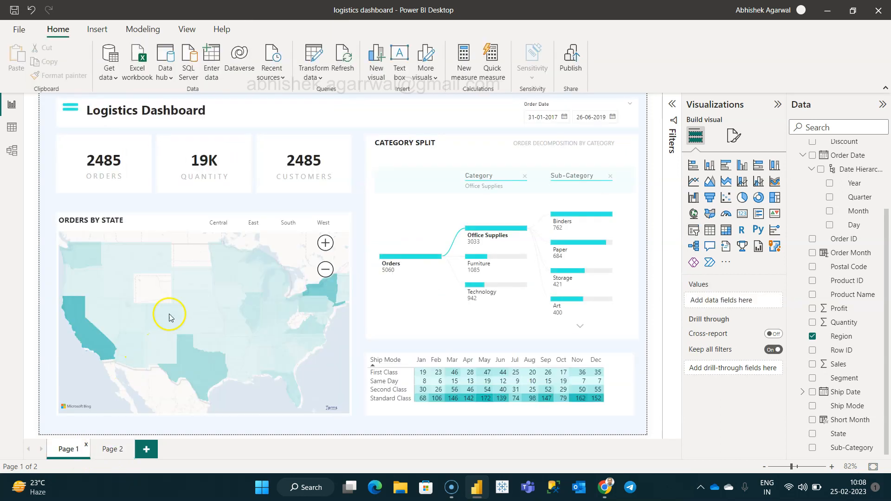
pyautogui.click(324, 224)
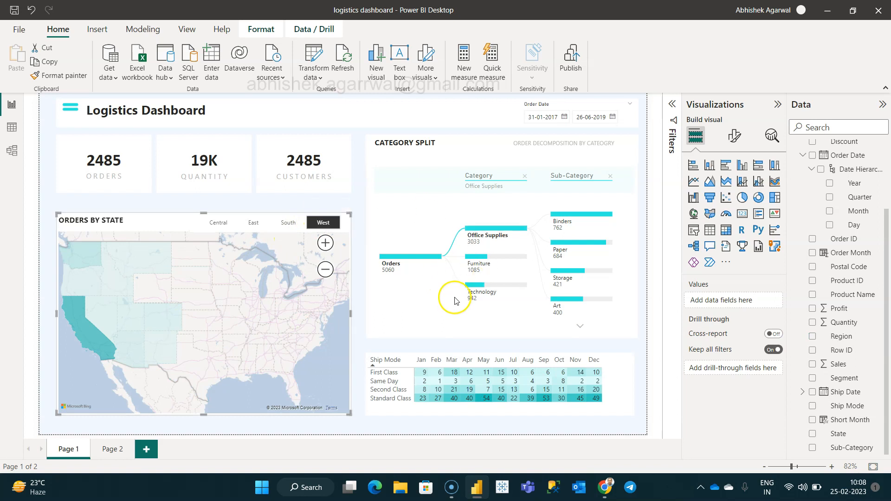
pyautogui.click(288, 224)
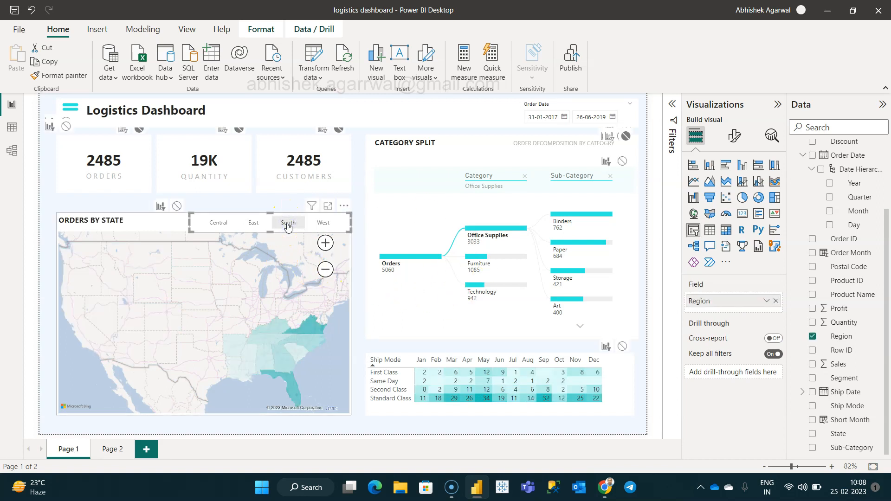
pyautogui.click(254, 223)
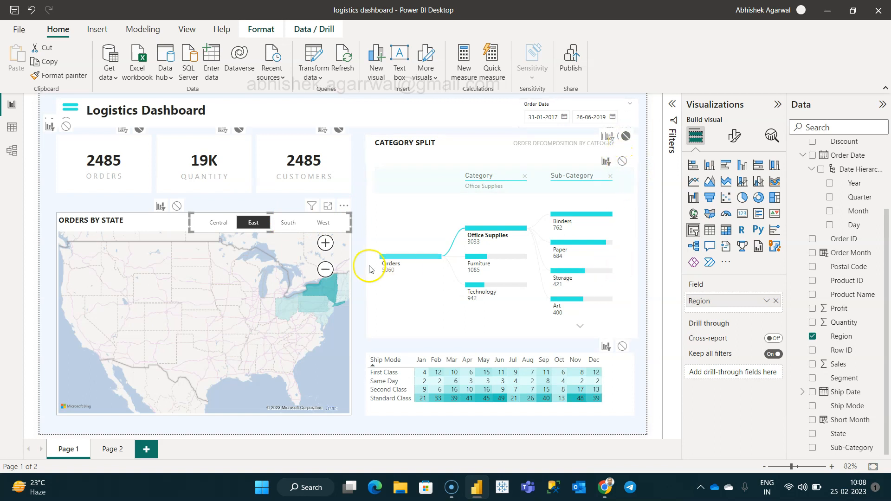
pyautogui.click(251, 224)
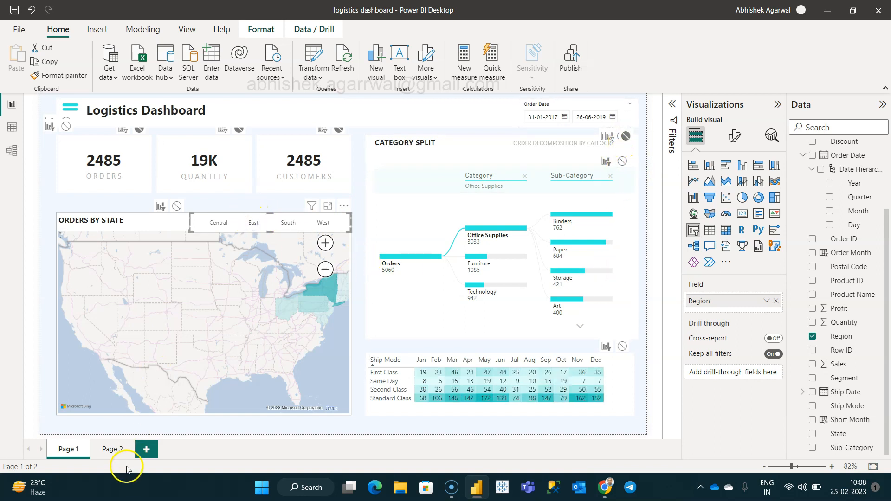
# Return to Page 2 and clear the Region slicer's West selection
pyautogui.click(110, 450)
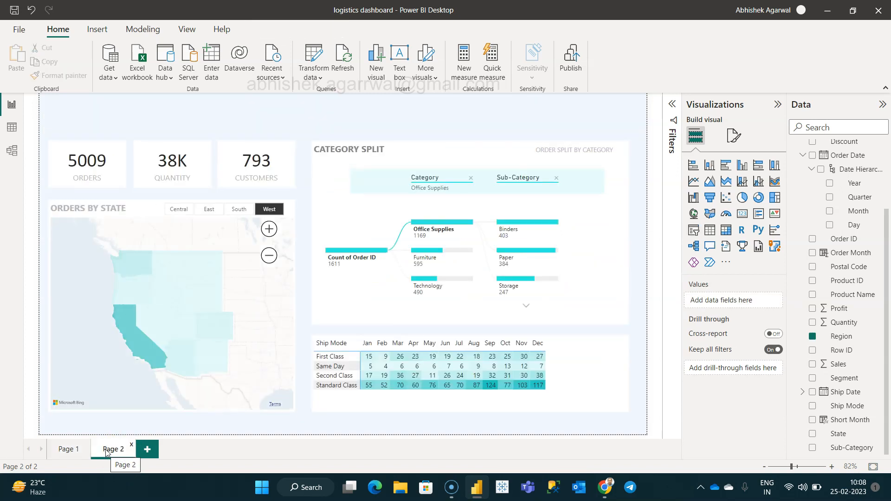
pyautogui.click(279, 211)
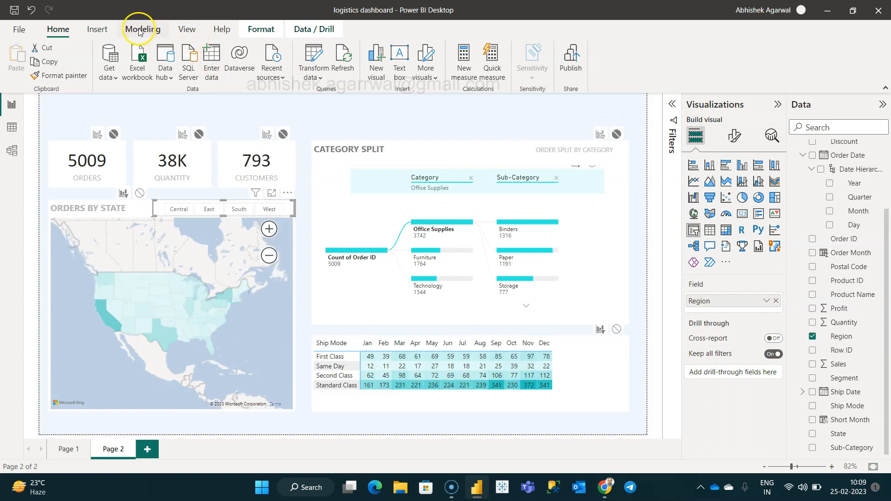
pyautogui.click(258, 29)
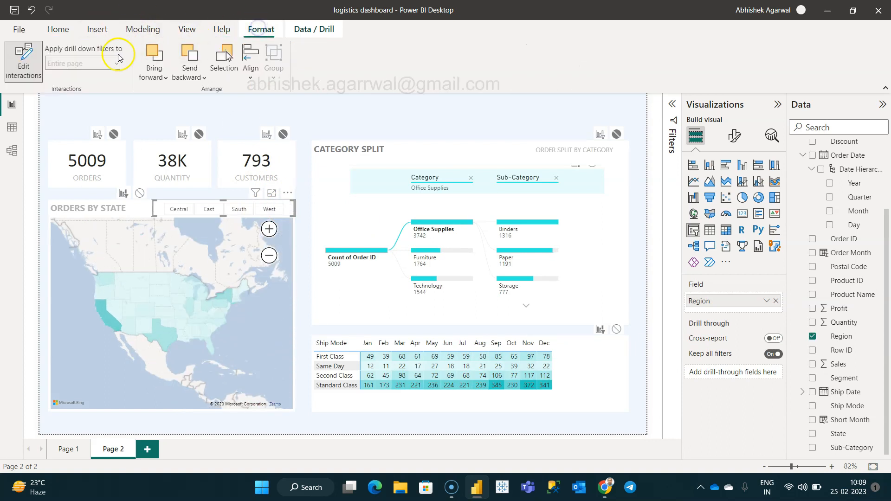
# Lower the decomposition tree's top edge below the shaded header band and set the Region slicer's interaction on the tree to None
pyautogui.click(614, 249)
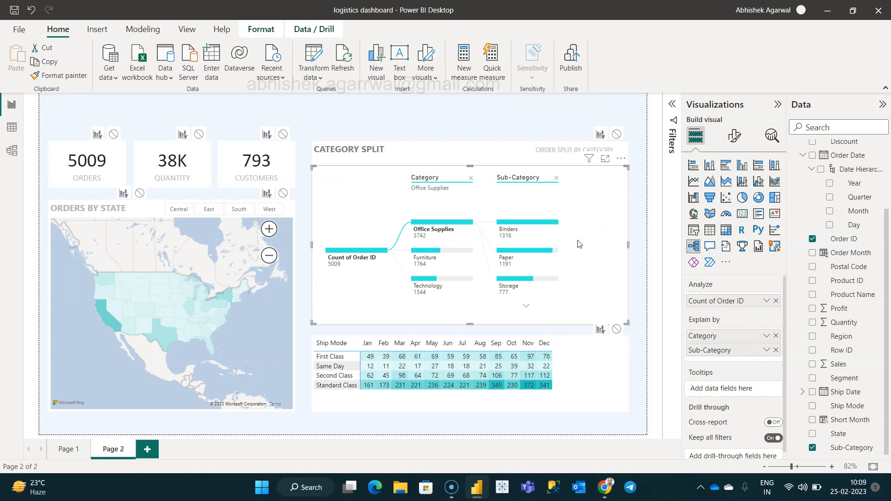
pyautogui.moveTo(469, 165); pyautogui.dragTo(473, 194)
pyautogui.moveTo(474, 199); pyautogui.dragTo(474, 198)
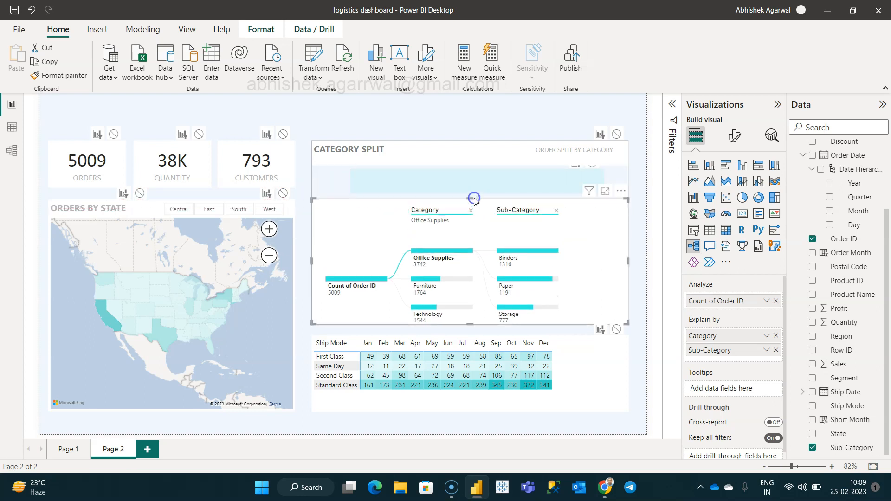
pyautogui.click(471, 199)
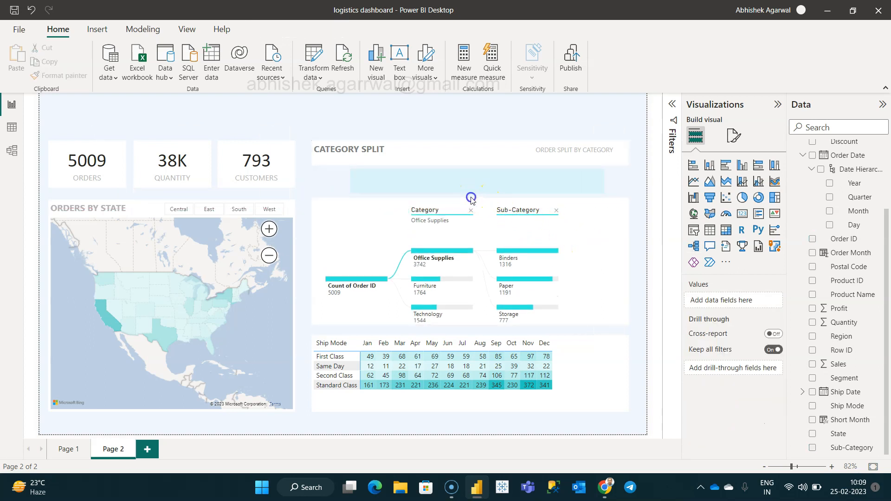
pyautogui.click(468, 205)
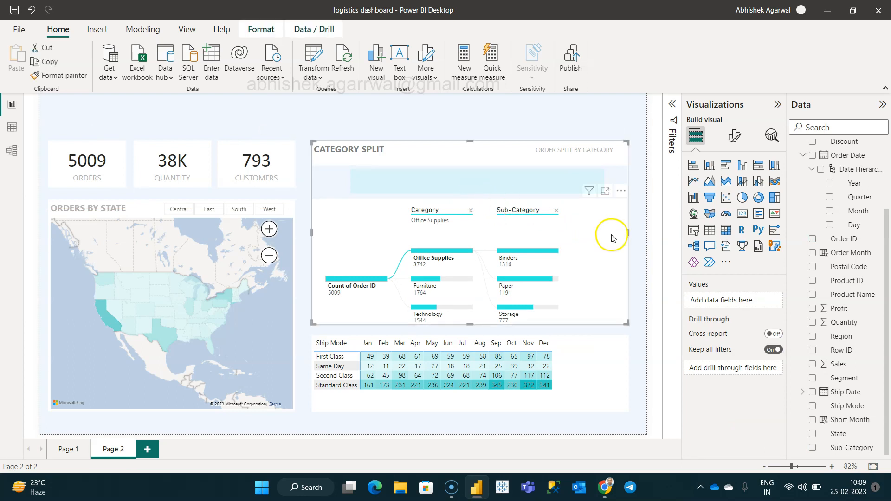
pyautogui.click(470, 199)
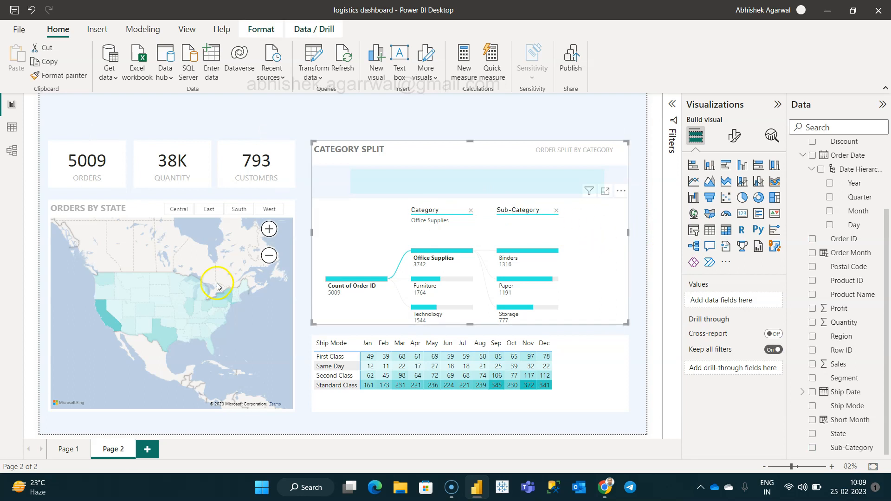
pyautogui.click(290, 210)
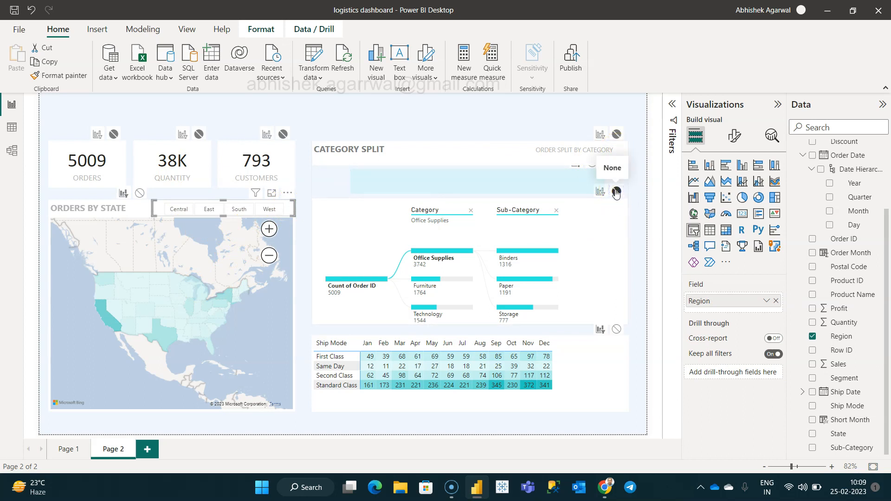
pyautogui.click(615, 134)
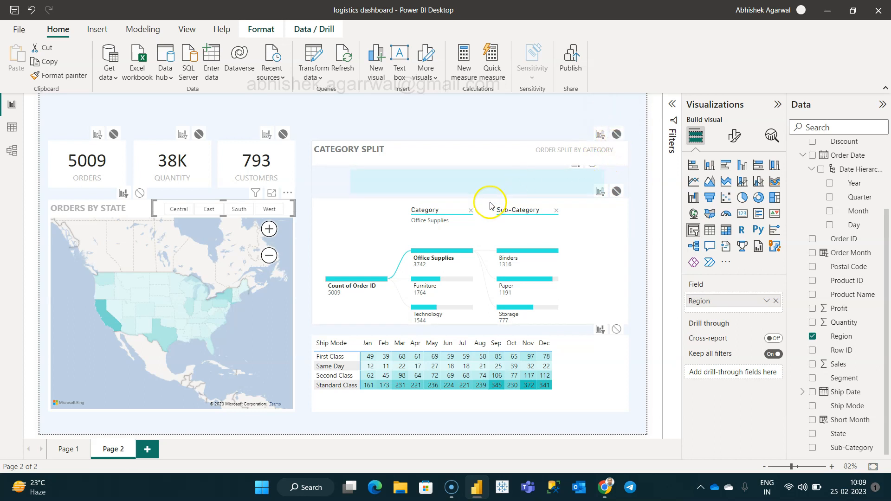
# Extend the decomposition tree's top edge back up to just below the Category Split heading
pyautogui.click(601, 229)
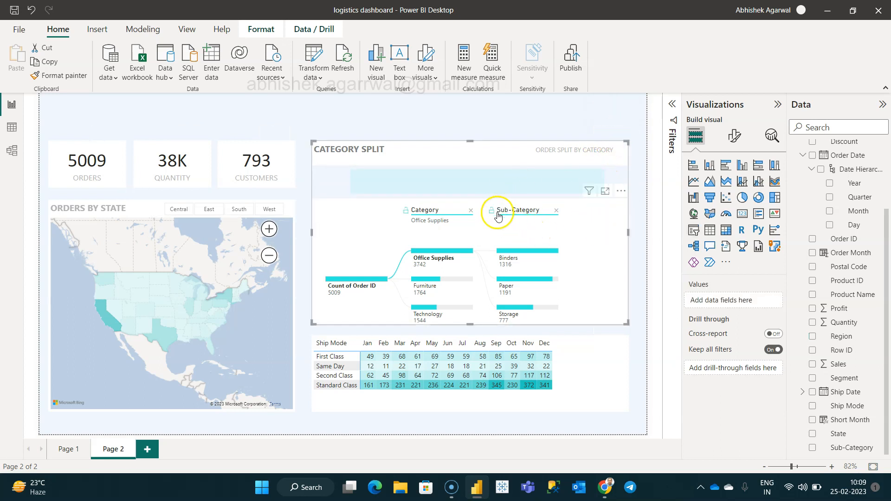
pyautogui.click(589, 241)
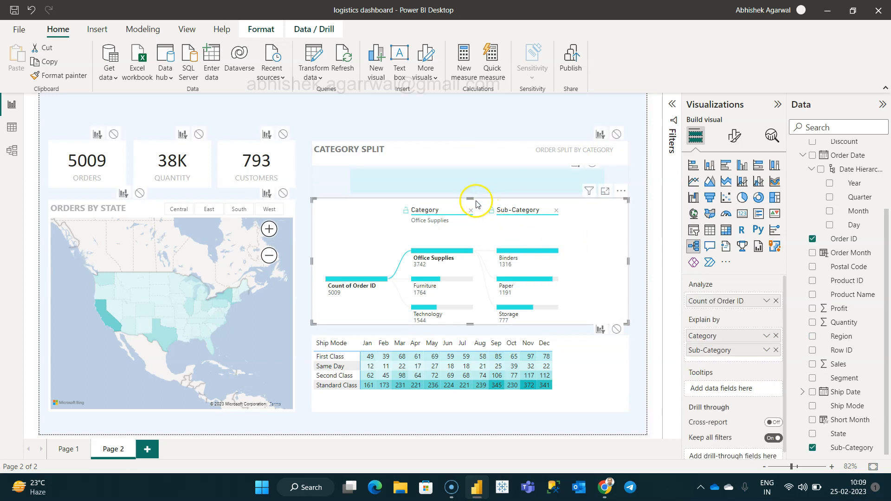
pyautogui.moveTo(469, 199); pyautogui.dragTo(473, 165)
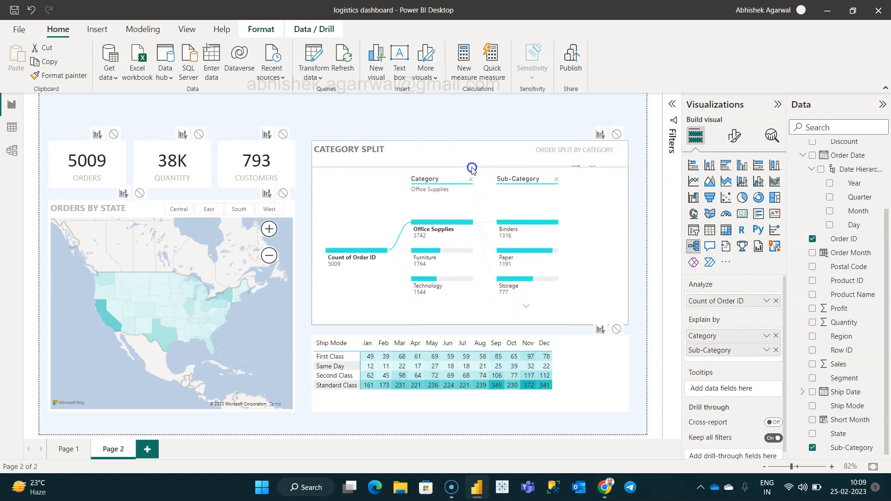
pyautogui.click(638, 205)
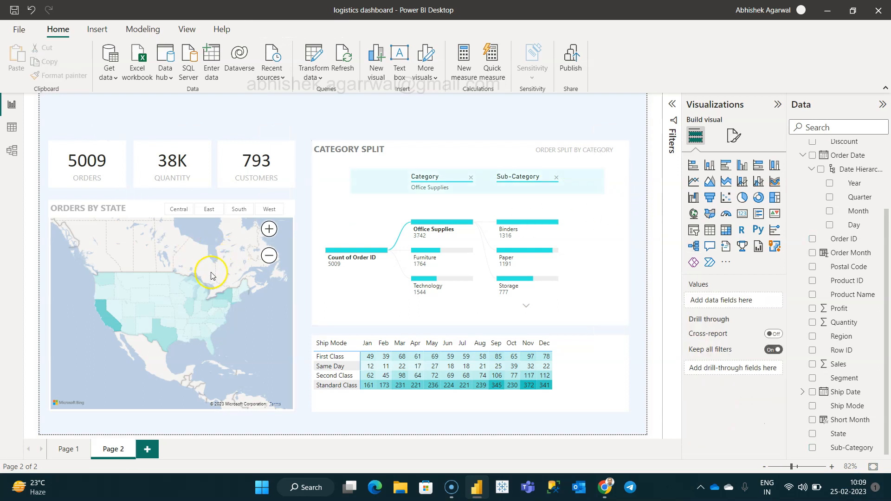
# Test the Region slicer with South, West, East and Central to check its effect on the decomposition tree
pyautogui.click(240, 210)
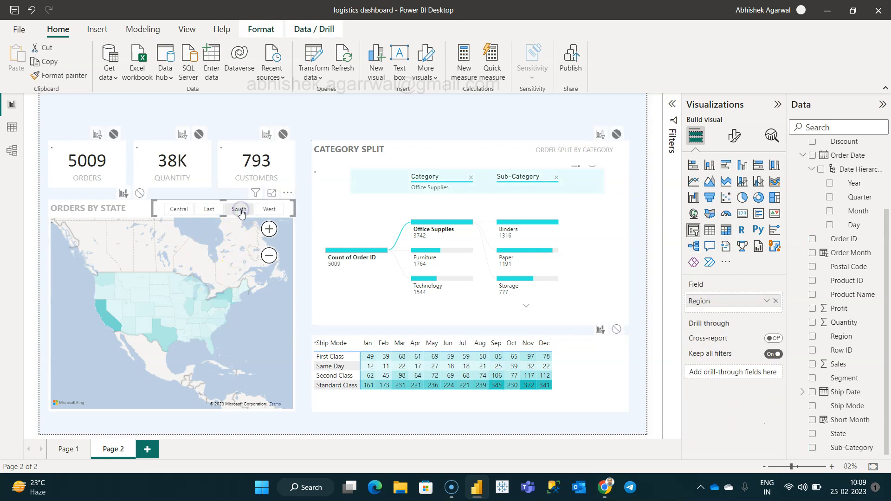
pyautogui.click(268, 210)
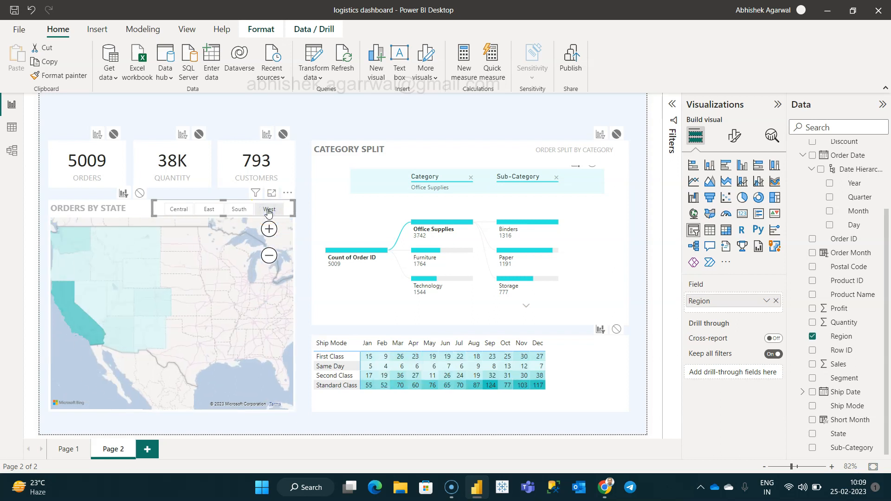
pyautogui.click(200, 211)
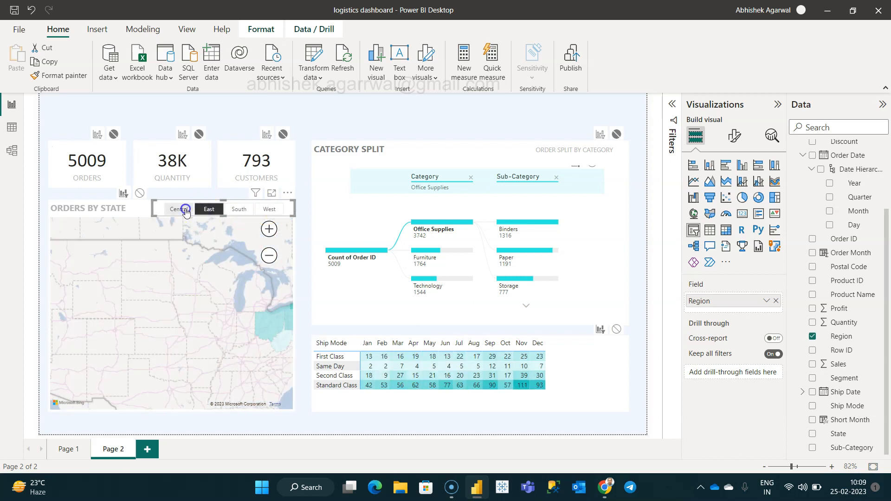
pyautogui.click(184, 212)
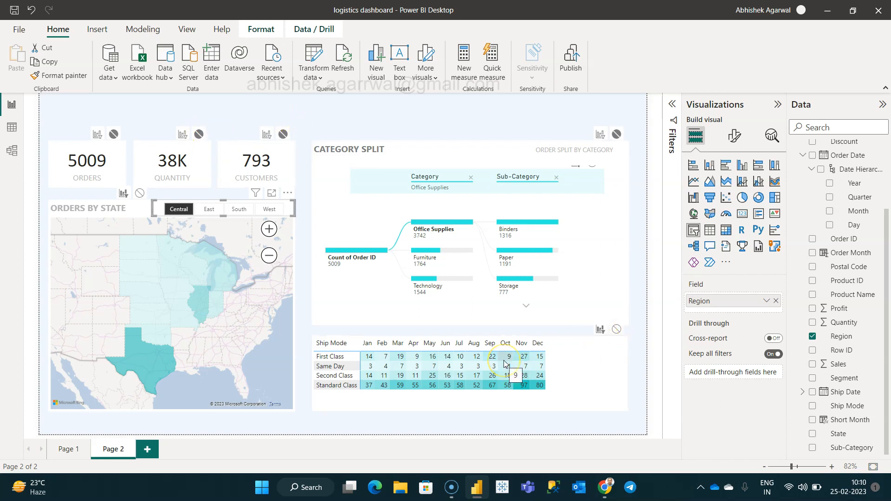
# Insert a text box, reduce it to a single-line banner height and place it above the KPI cards, aligned with their left edge
pyautogui.click(417, 118)
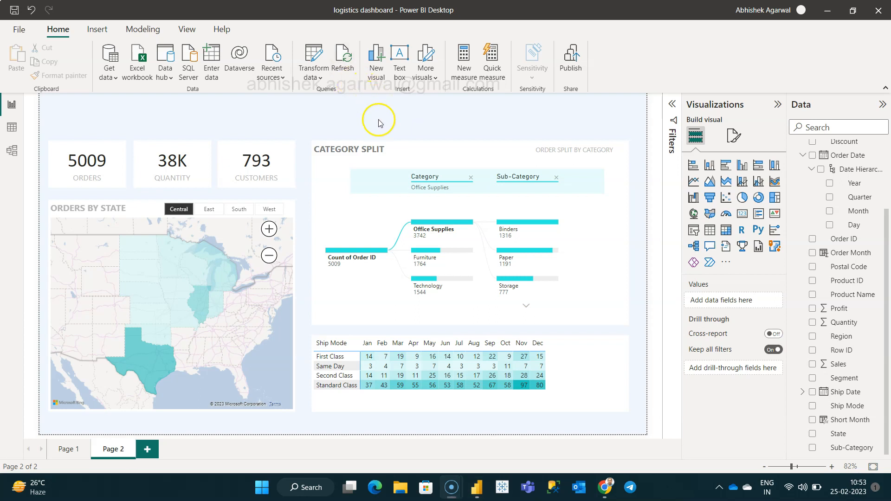
pyautogui.click(396, 64)
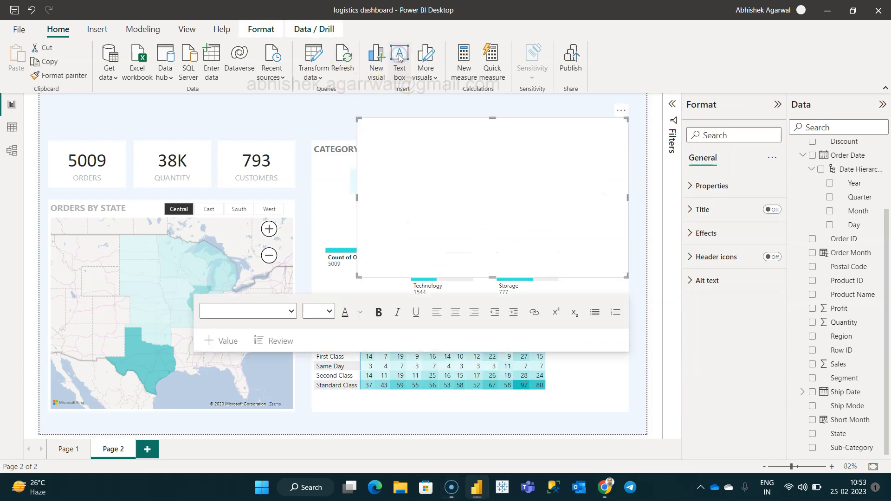
pyautogui.moveTo(494, 277); pyautogui.dragTo(497, 151)
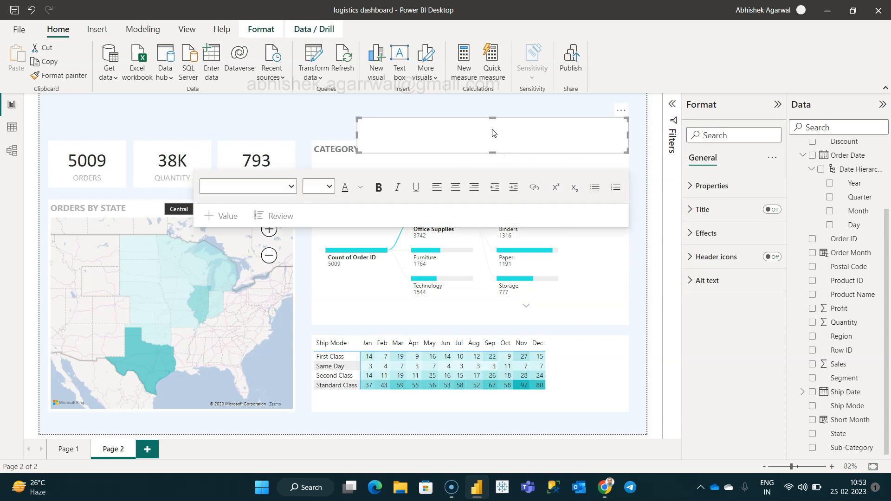
pyautogui.moveTo(509, 120); pyautogui.dragTo(201, 101)
pyautogui.moveTo(183, 134); pyautogui.dragTo(185, 131)
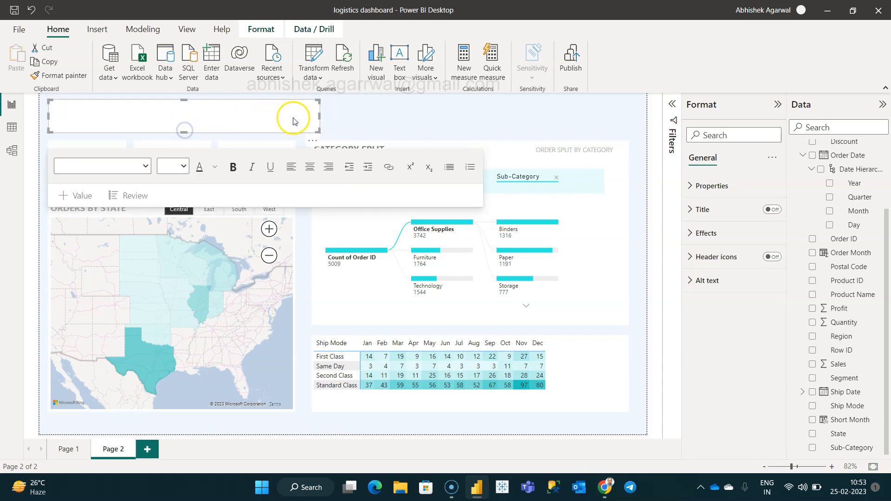
# Widen the banner text box to the right edge of the Category Split card and enter the title LOGISTICS DASHBOARD
pyautogui.moveTo(318, 116); pyautogui.dragTo(625, 108)
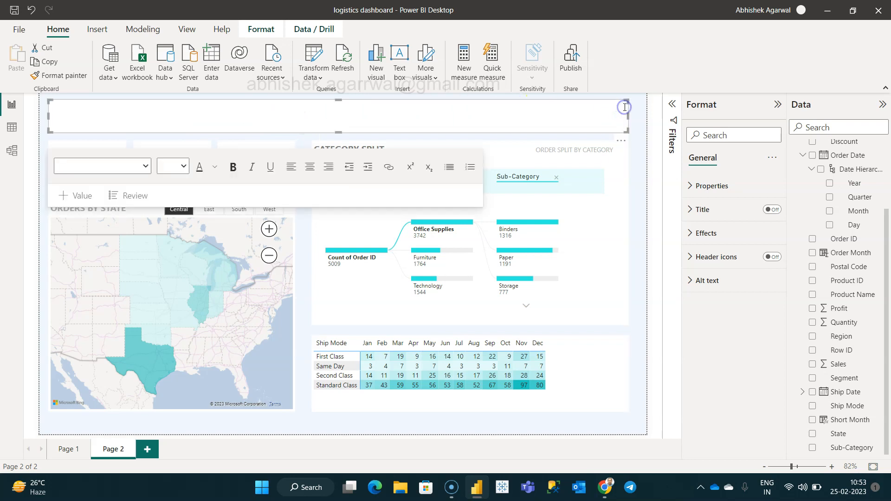
pyautogui.click(411, 115)
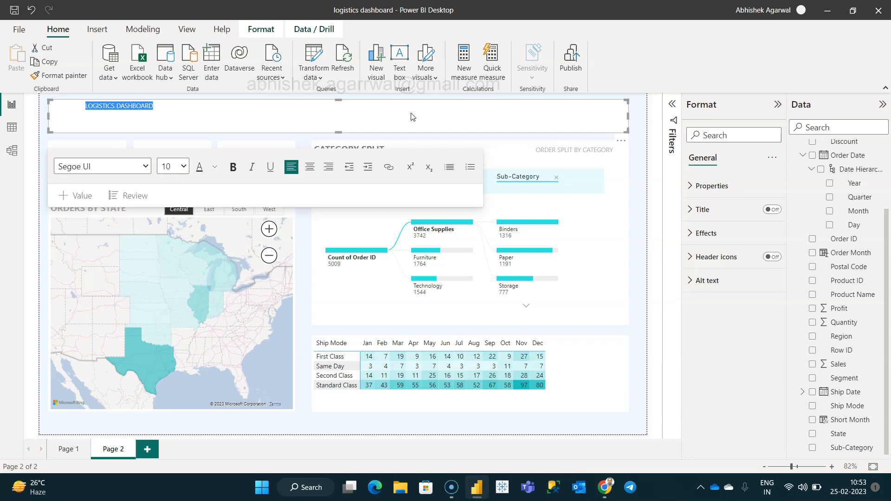
# Format the LOGISTICS DASHBOARD title at size 24, bold, in the darkest grey shade of white
pyautogui.click(185, 167)
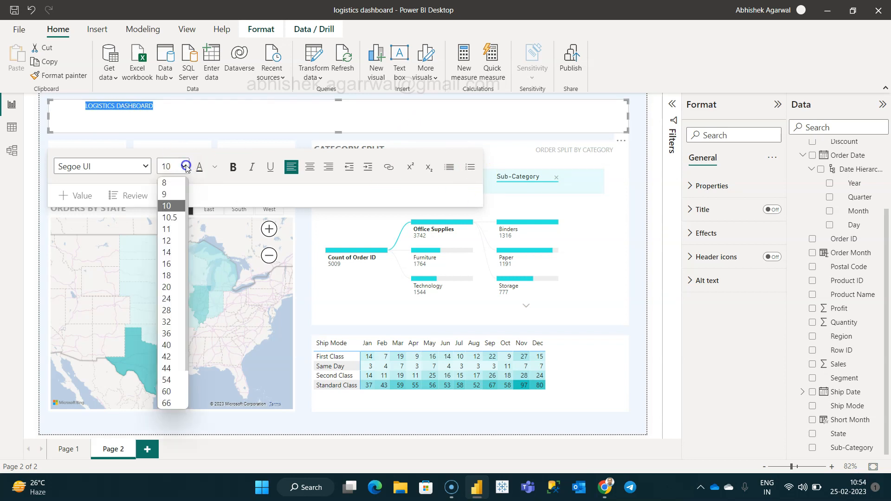
pyautogui.click(173, 298)
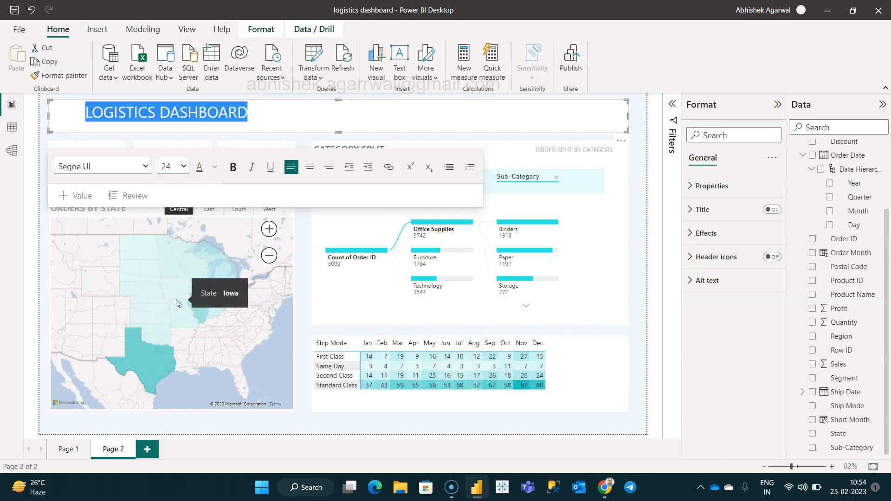
pyautogui.click(233, 168)
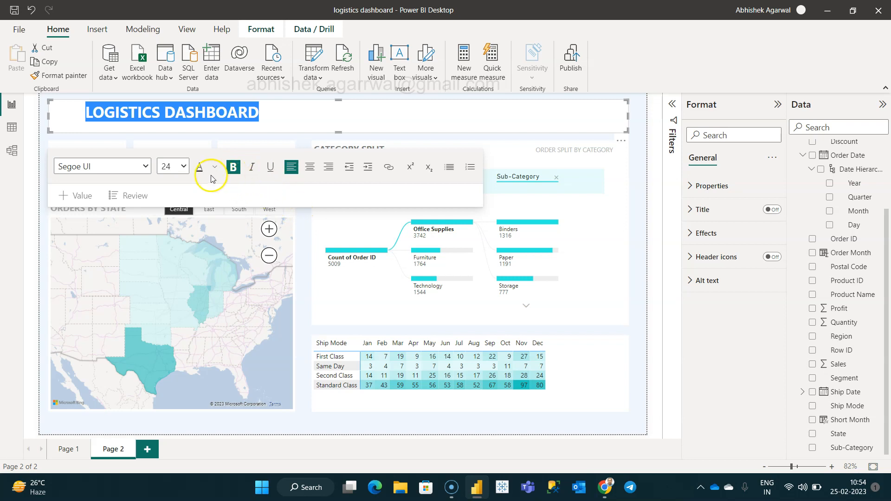
pyautogui.click(216, 172)
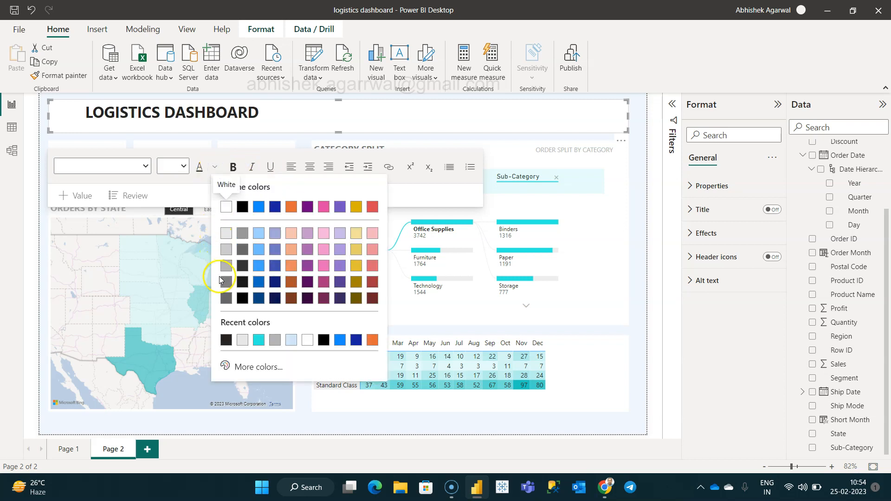
pyautogui.click(230, 300)
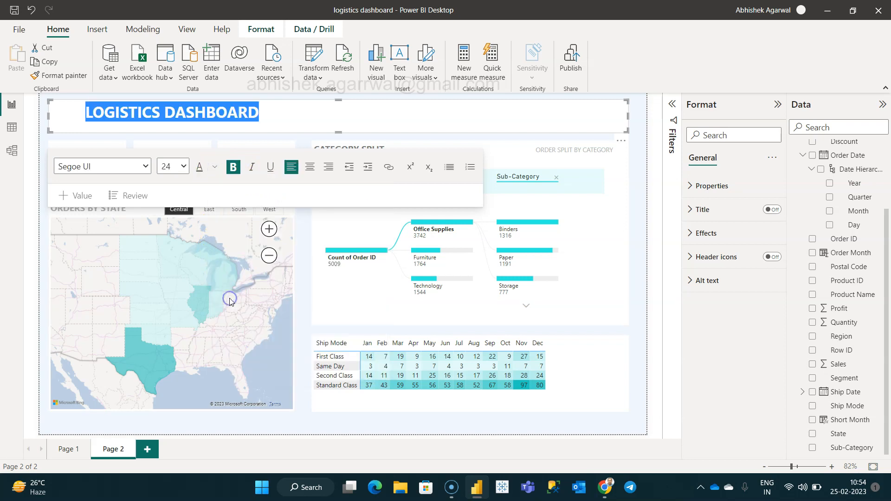
pyautogui.click(279, 107)
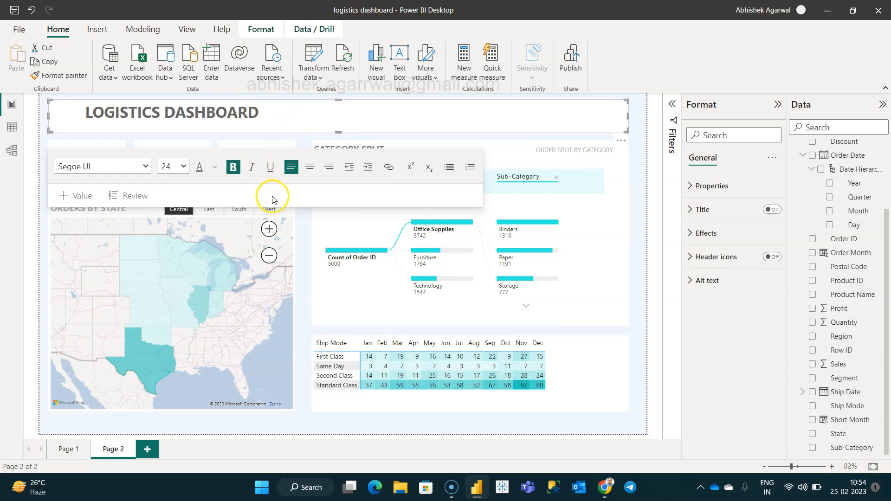
pyautogui.click(64, 112)
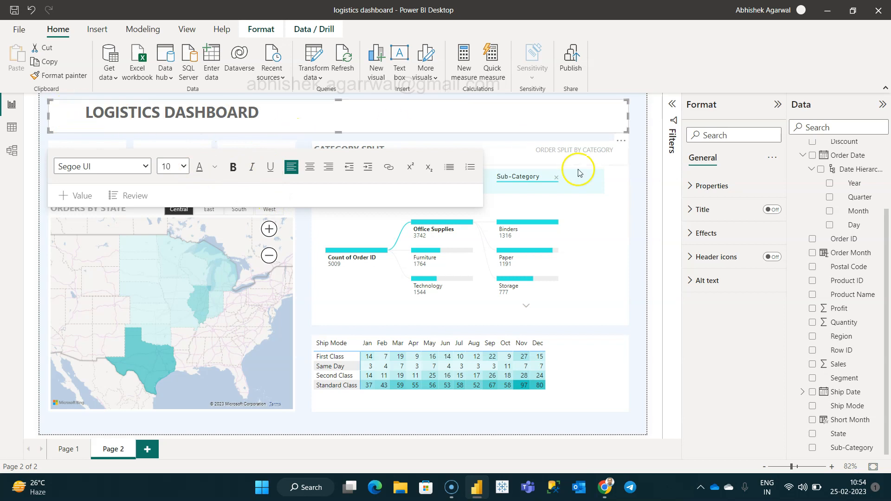
pyautogui.click(640, 184)
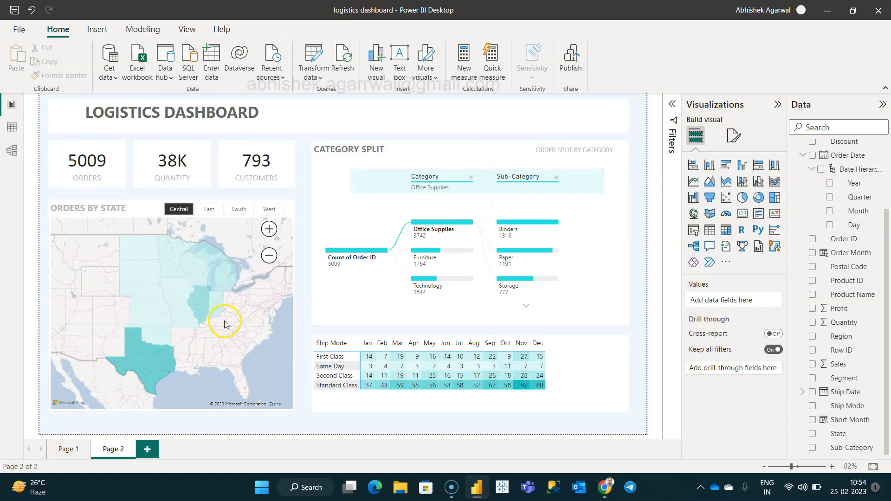
# Examine the small line icon beside the title on Page 1, then return to Page 2
pyautogui.click(67, 450)
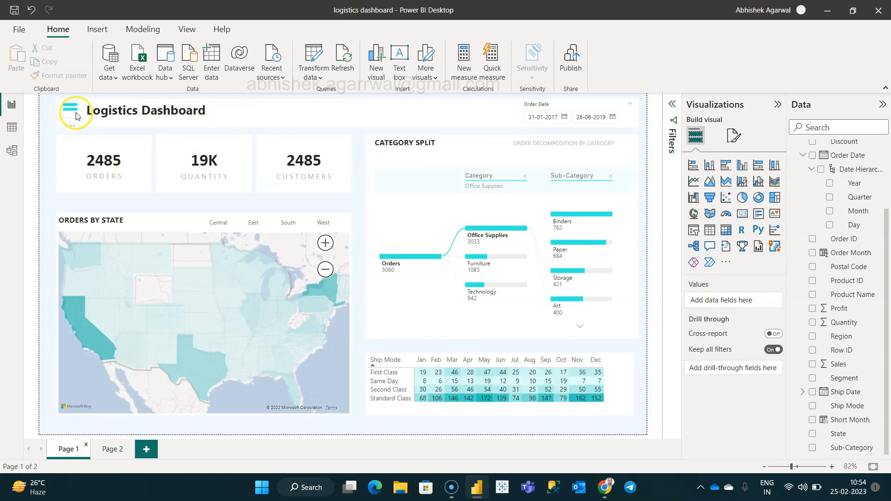
pyautogui.click(77, 113)
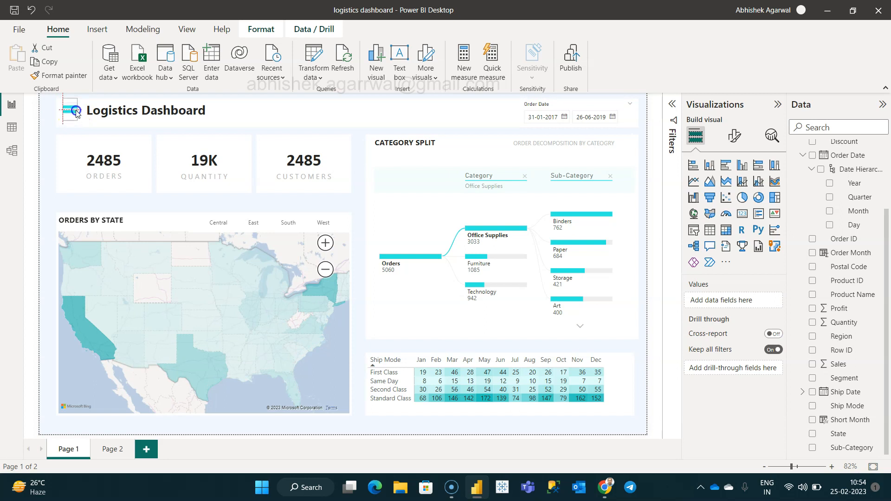
pyautogui.click(44, 121)
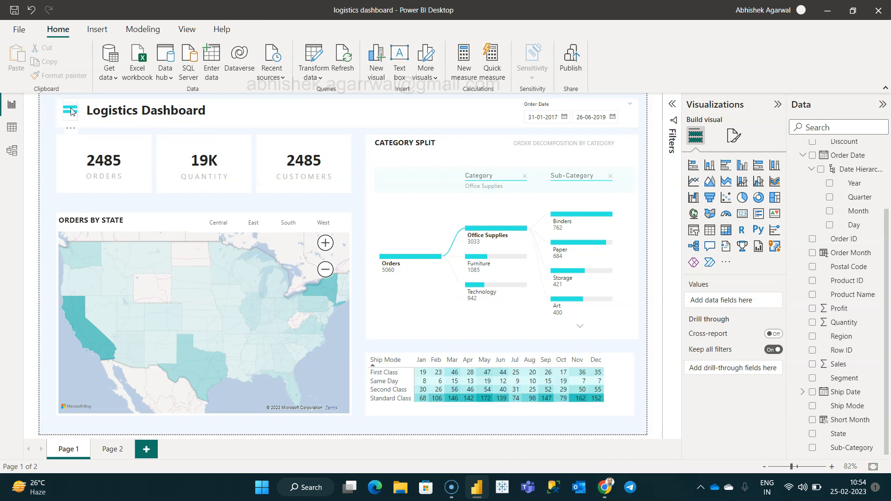
pyautogui.click(113, 449)
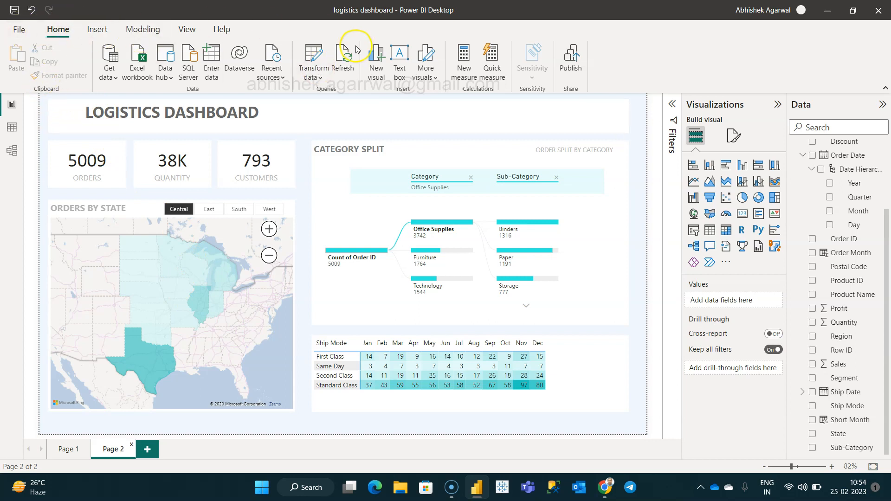
# Insert a line shape, shrink its frame to banner height and place it in the banner just after the title text
pyautogui.click(97, 29)
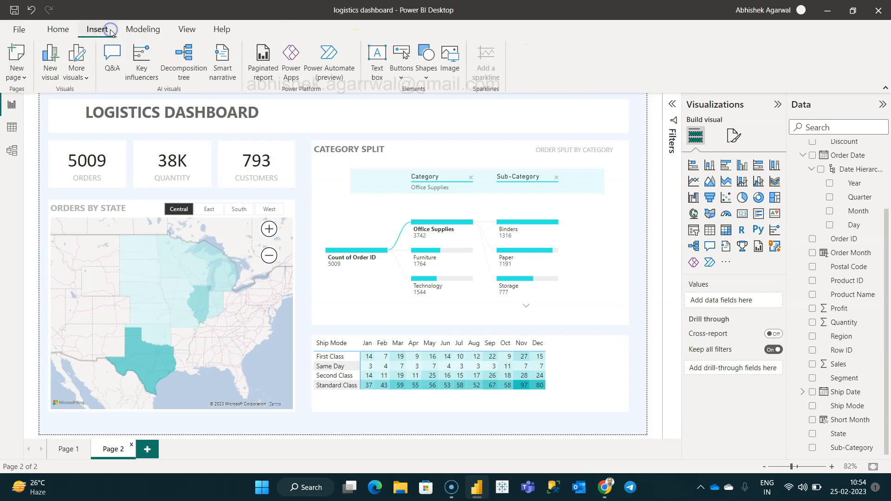
pyautogui.click(426, 78)
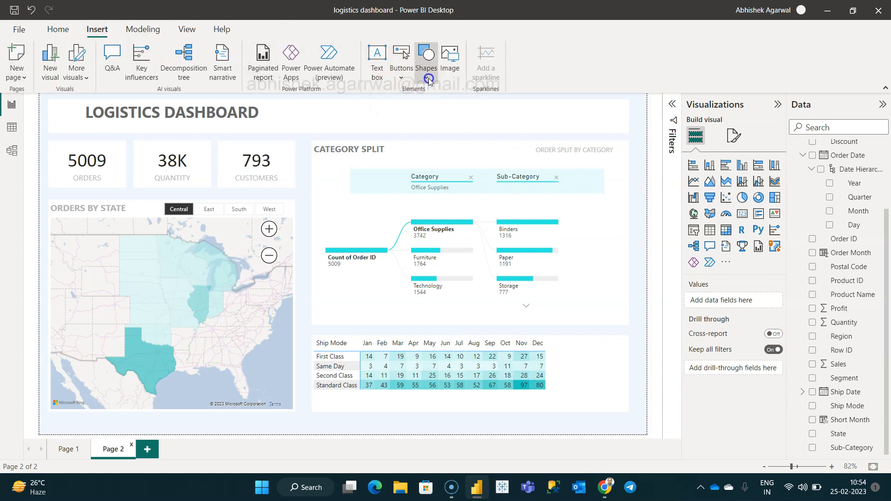
pyautogui.click(481, 216)
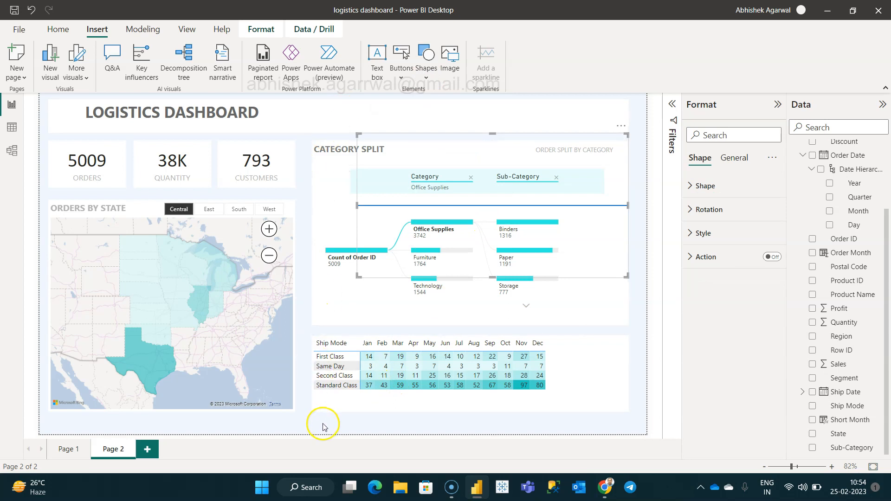
pyautogui.moveTo(490, 274); pyautogui.dragTo(528, 164)
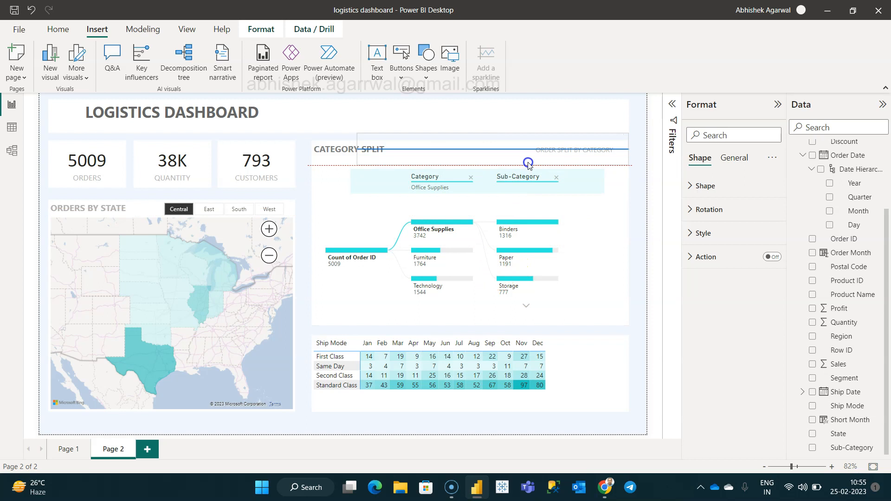
pyautogui.moveTo(627, 147); pyautogui.dragTo(337, 118)
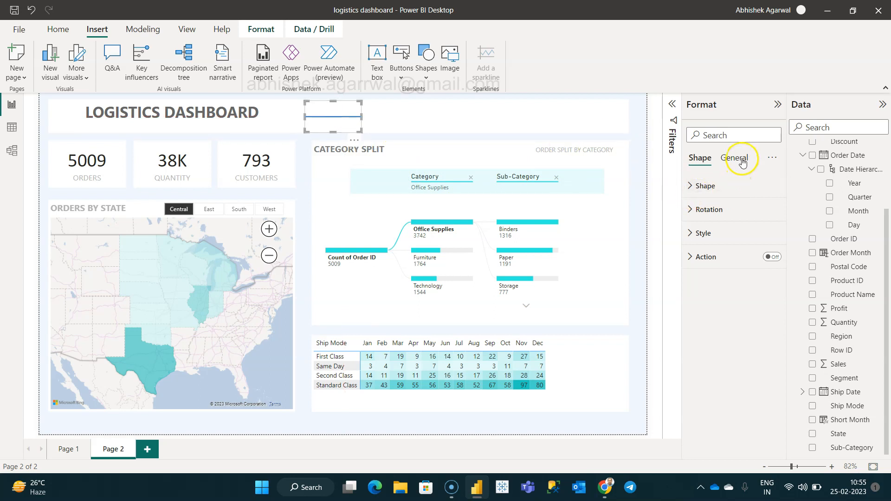
# Set the line shape's fill colour to the recently used turquoise
pyautogui.click(717, 189)
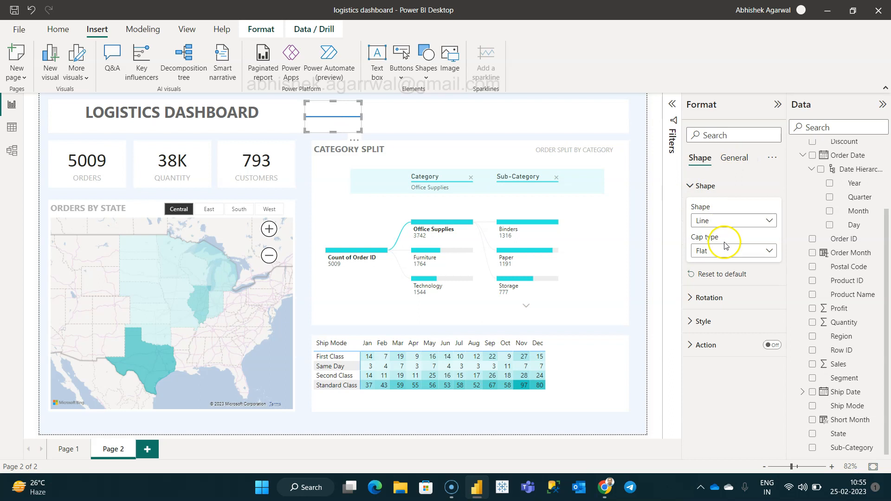
pyautogui.click(730, 321)
pyautogui.scroll(-3, 731, 321)
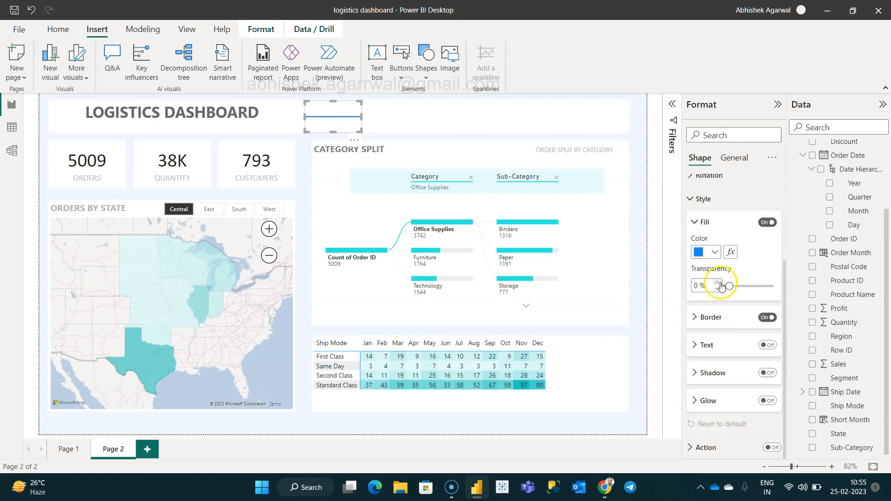
pyautogui.click(715, 250)
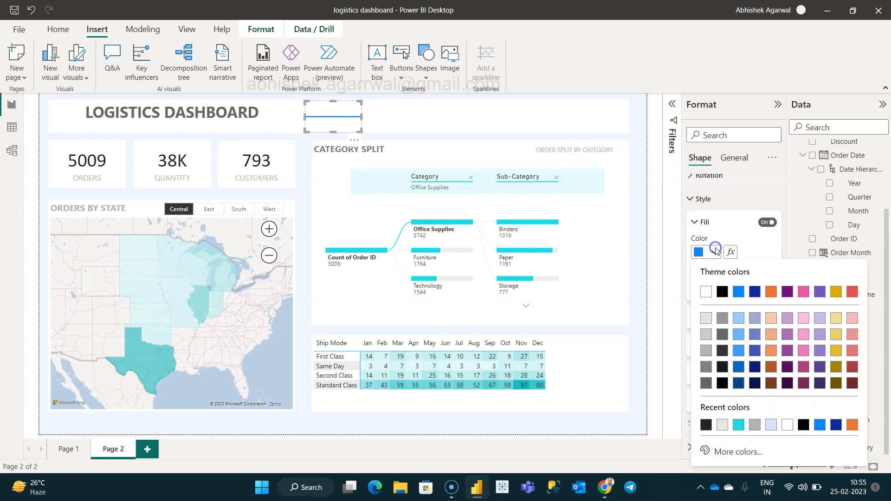
pyautogui.click(740, 425)
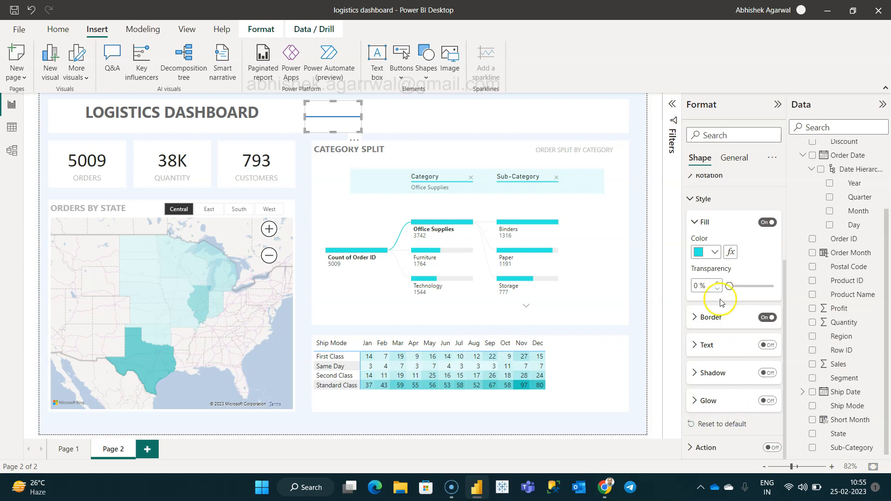
# Set the line shape's border to the same turquoise with a width of 2 px
pyautogui.click(701, 318)
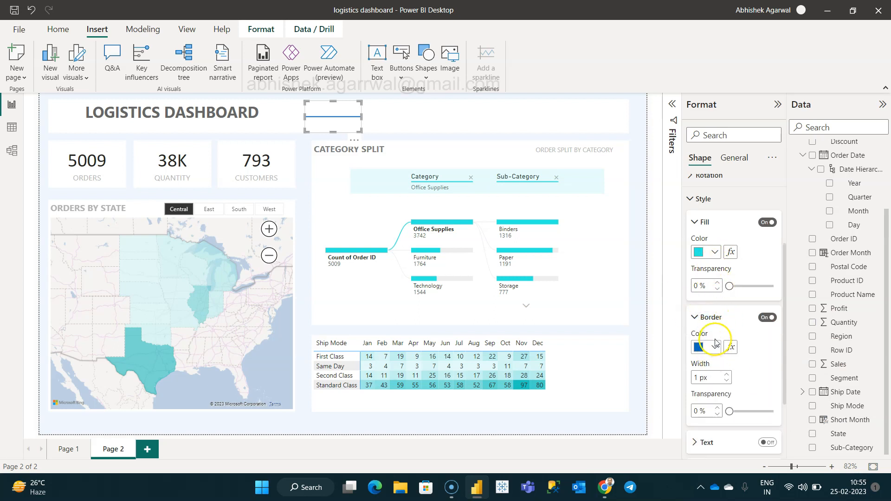
pyautogui.click(715, 348)
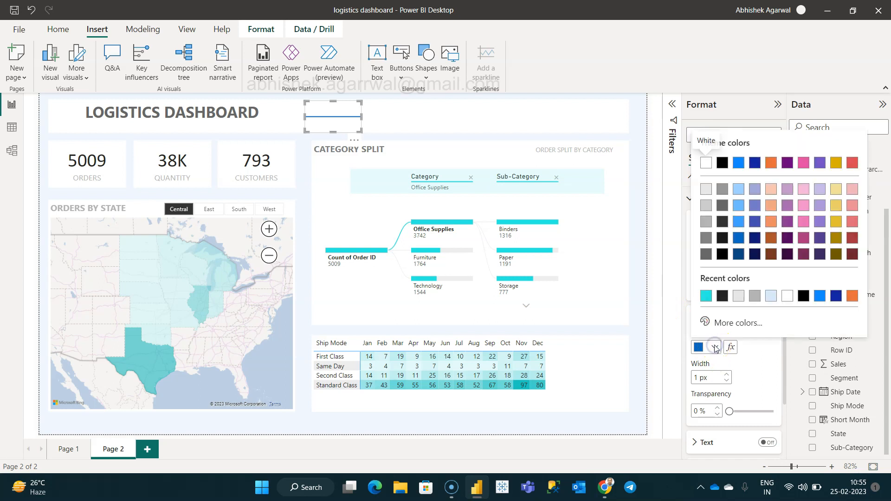
pyautogui.click(707, 298)
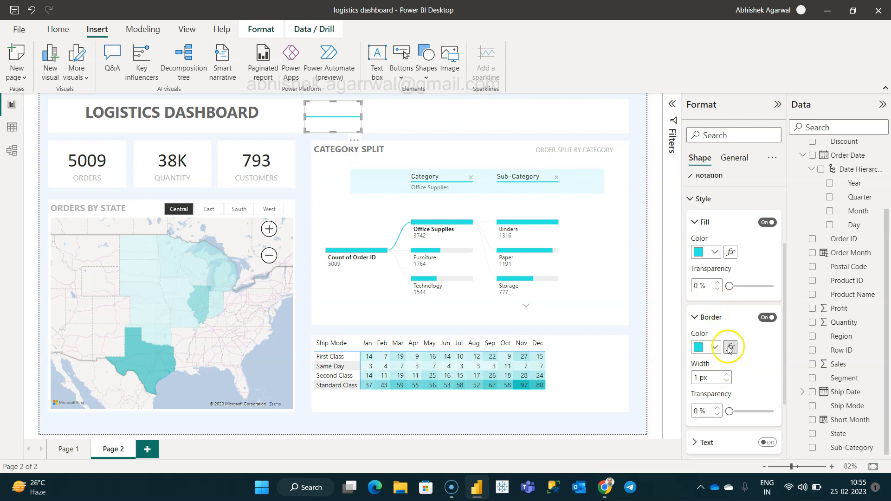
pyautogui.click(728, 381)
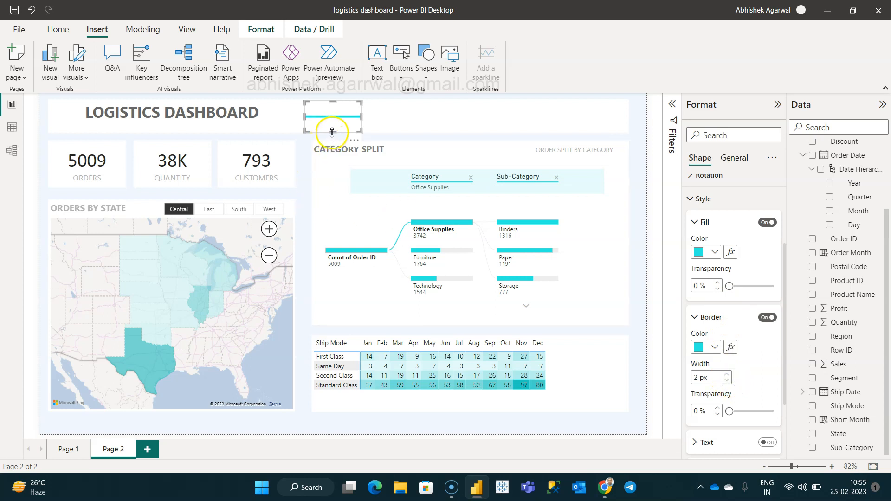
# Shrink the line to a short dash in front of the LOGISTICS DASHBOARD title and stack a duplicate directly below it
pyautogui.moveTo(333, 131); pyautogui.dragTo(335, 111)
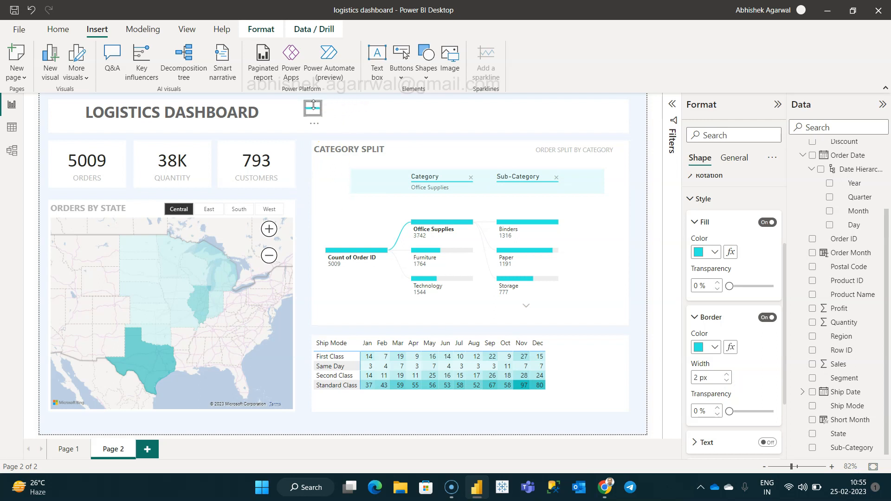
pyautogui.moveTo(314, 111); pyautogui.dragTo(68, 113)
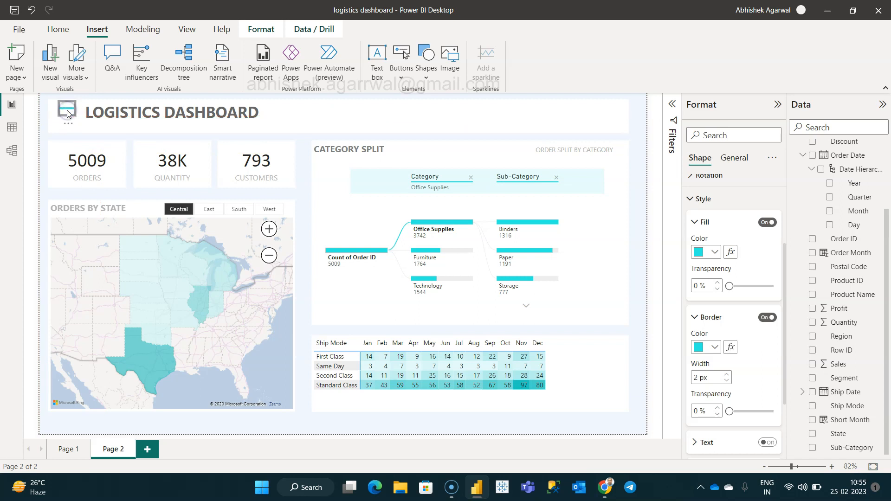
pyautogui.hotkey('ctrl', 'v')
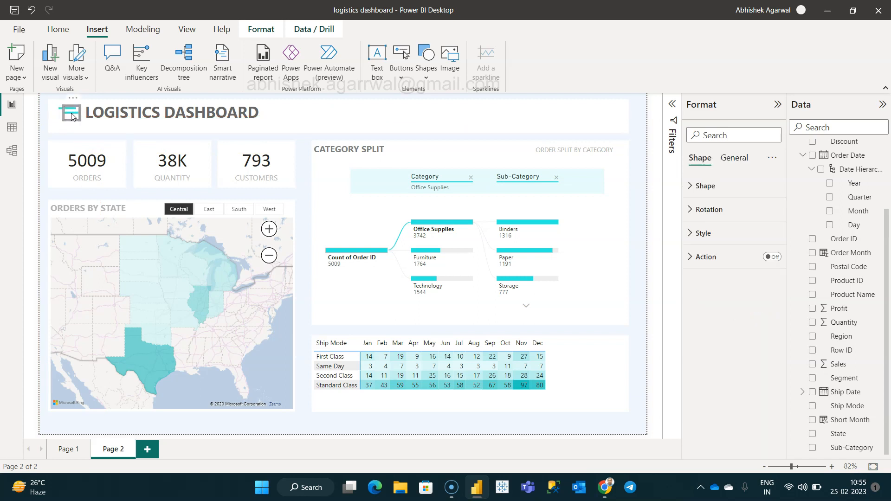
pyautogui.moveTo(73, 116); pyautogui.dragTo(68, 114)
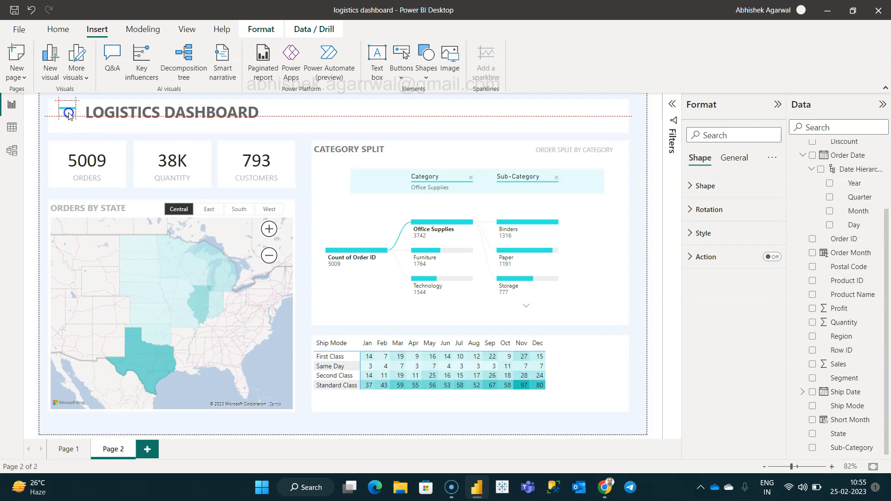
pyautogui.moveTo(68, 112); pyautogui.dragTo(70, 117)
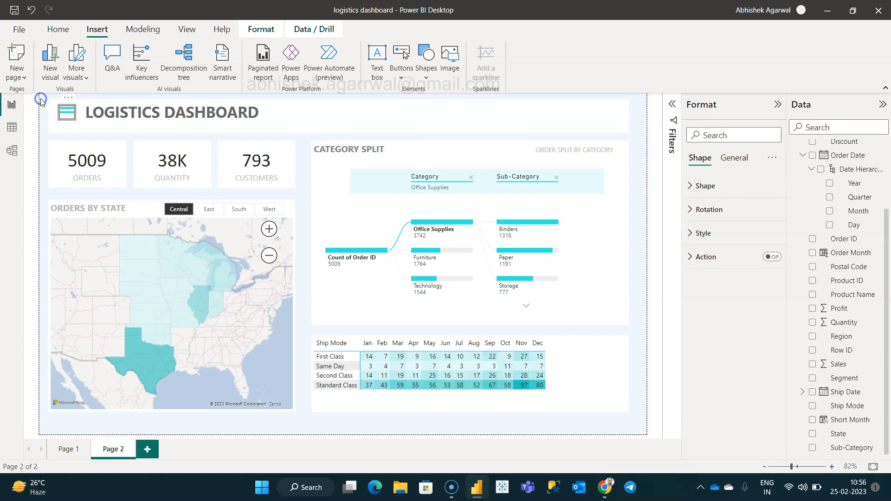
# Group the two short turquoise lines in front of the title into one icon
pyautogui.click(42, 134)
pyautogui.moveTo(42, 132); pyautogui.dragTo(77, 101)
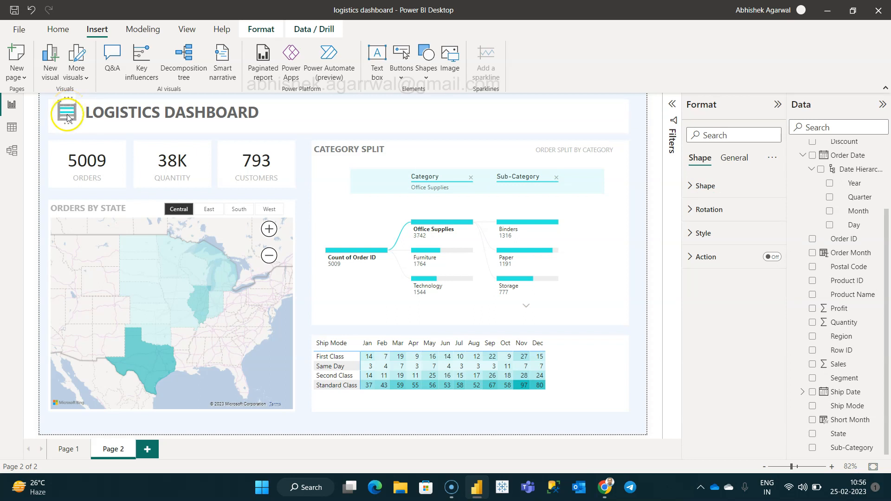
pyautogui.click(68, 110)
pyautogui.rightClick(68, 116)
pyautogui.moveTo(79, 119)
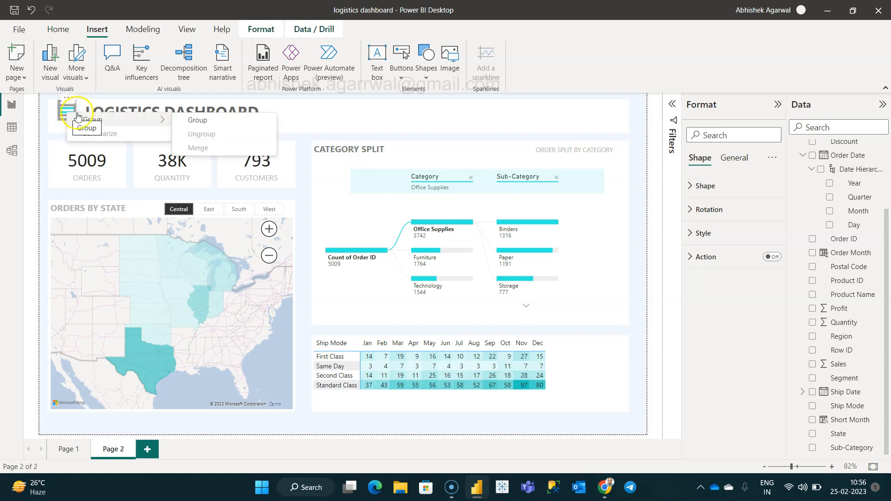
pyautogui.click(196, 121)
pyautogui.click(64, 109)
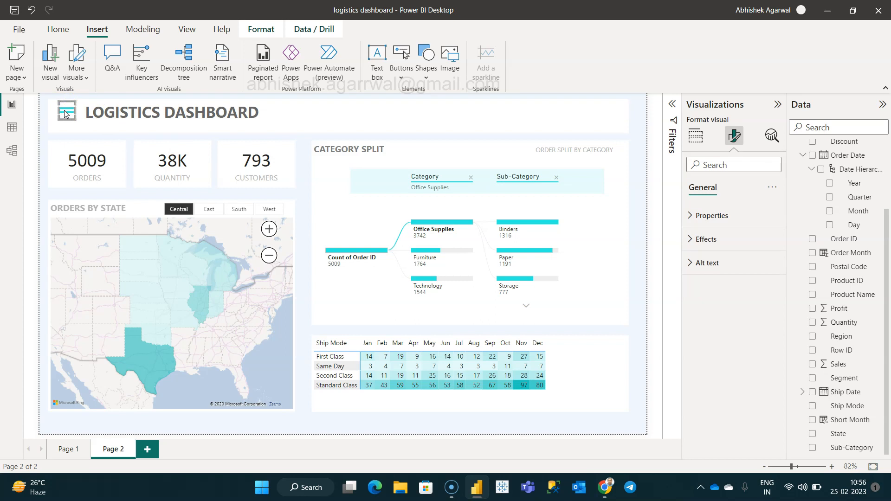
pyautogui.click(38, 129)
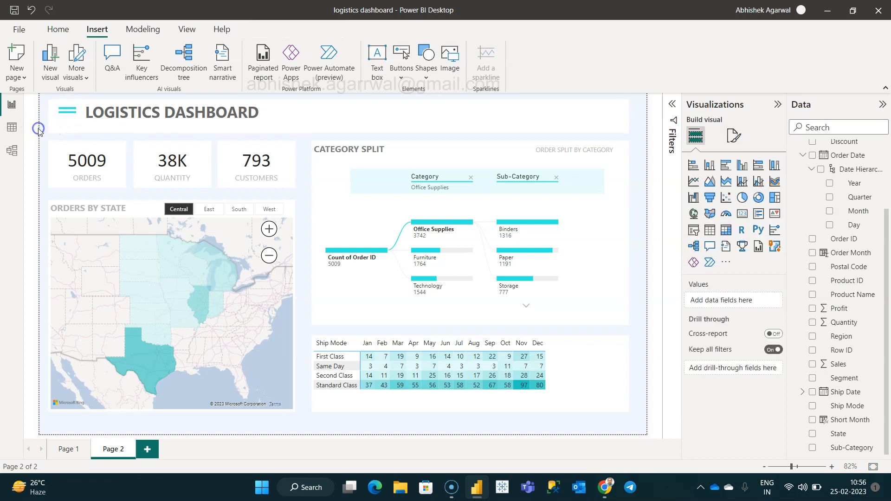
pyautogui.click(64, 116)
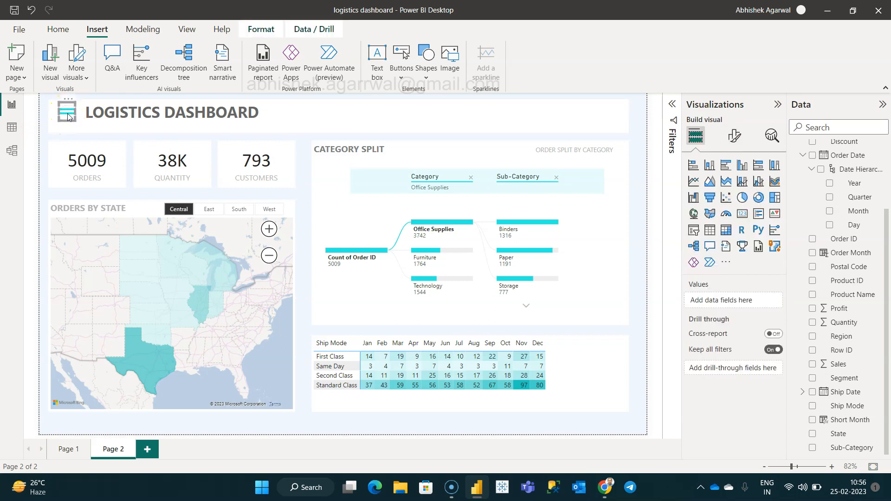
pyautogui.click(42, 135)
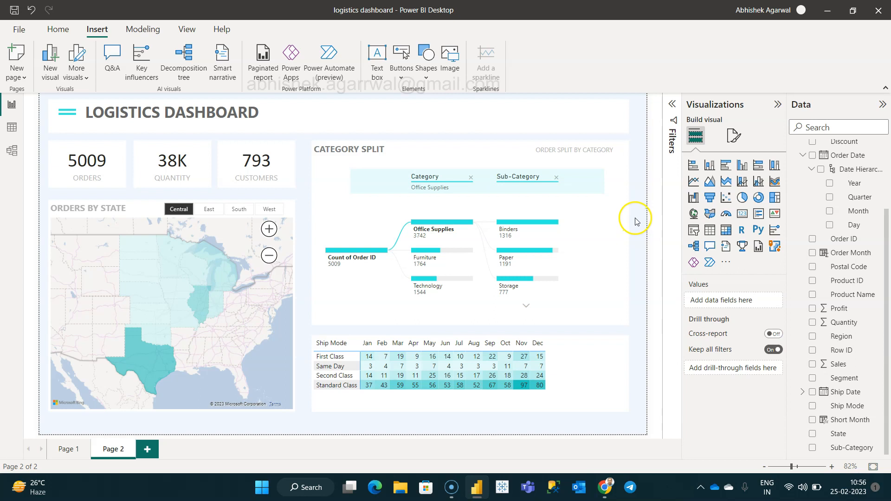
# Add a slicer on the Order Date field in the Between style and turn off its slider
pyautogui.click(693, 230)
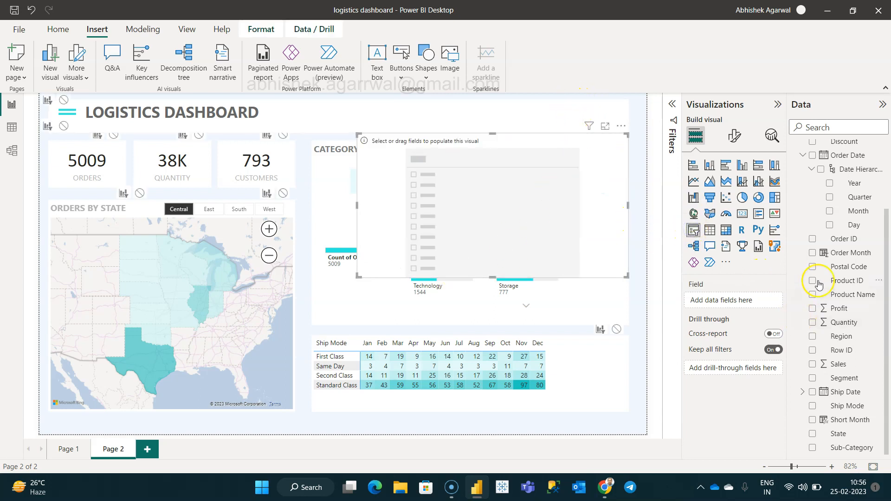
pyautogui.moveTo(825, 156); pyautogui.dragTo(730, 299)
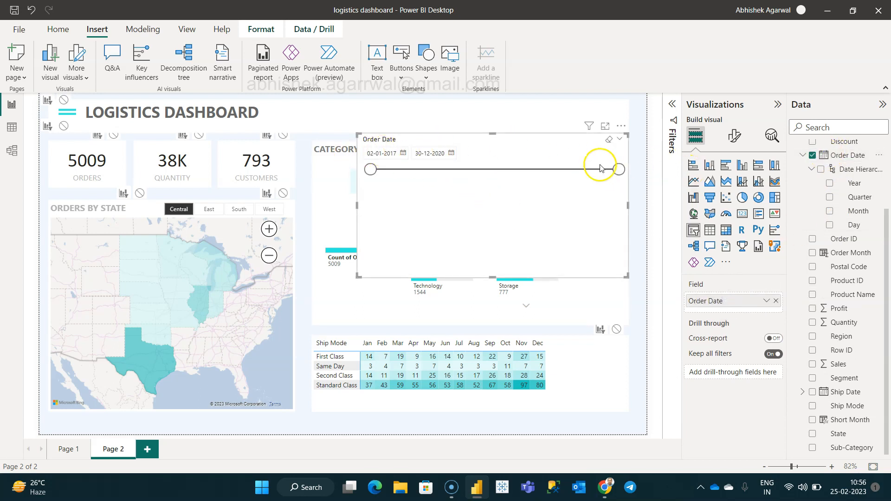
pyautogui.click(732, 135)
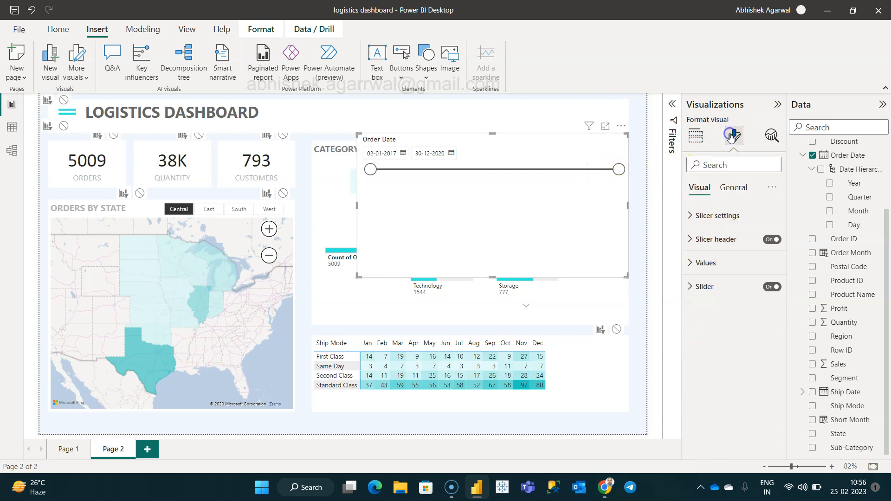
pyautogui.click(733, 217)
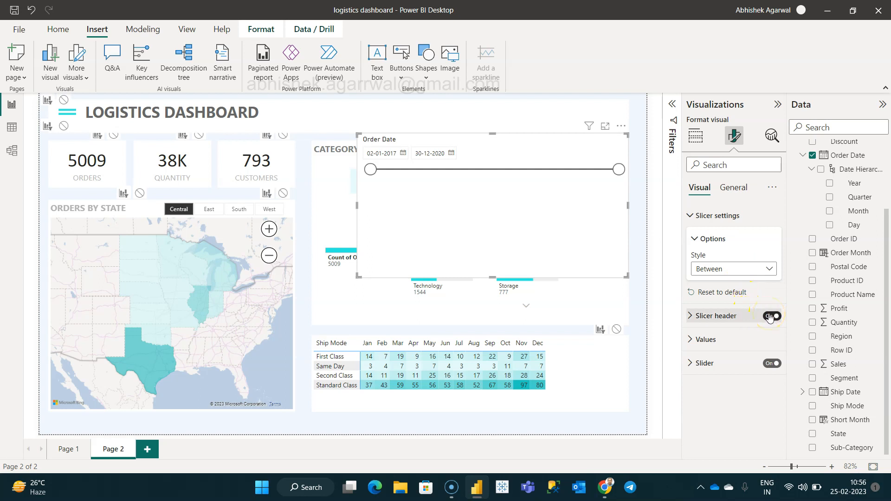
pyautogui.click(732, 272)
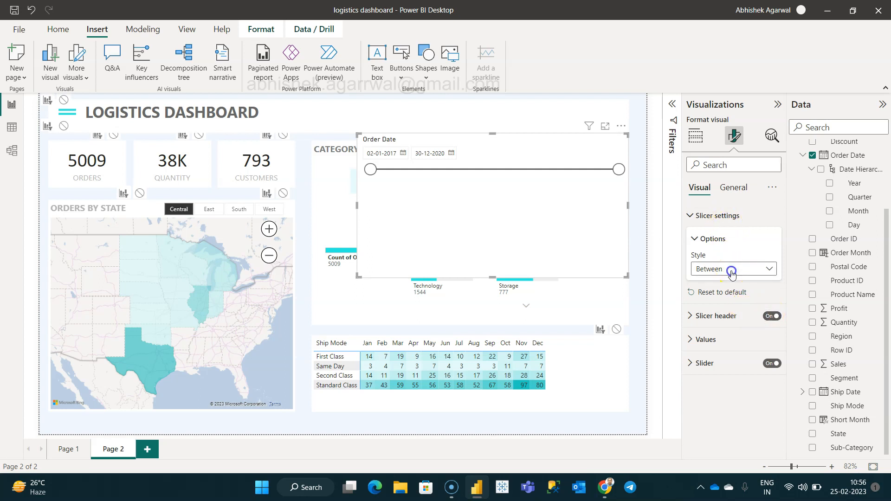
pyautogui.click(732, 272)
pyautogui.click(731, 272)
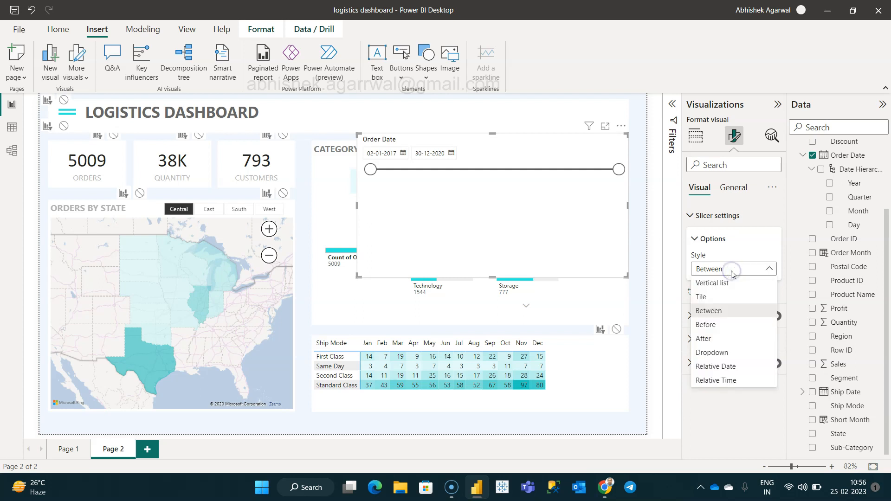
pyautogui.click(728, 313)
pyautogui.click(763, 232)
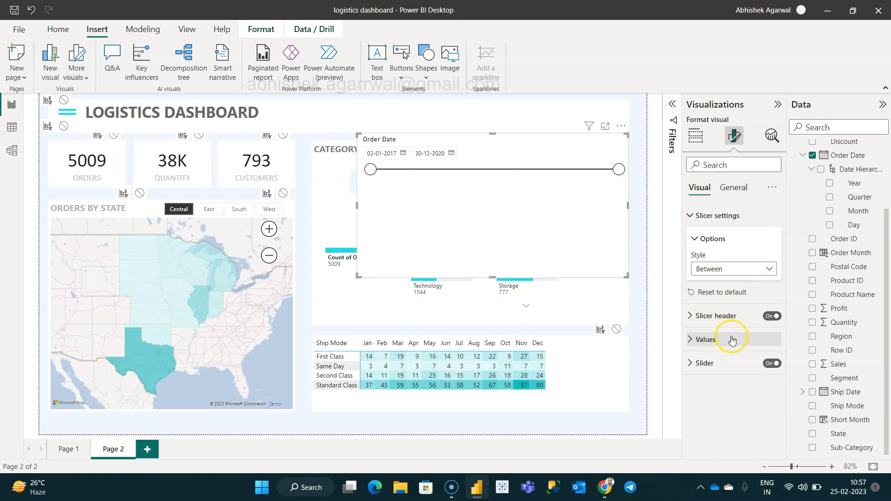
pyautogui.click(772, 365)
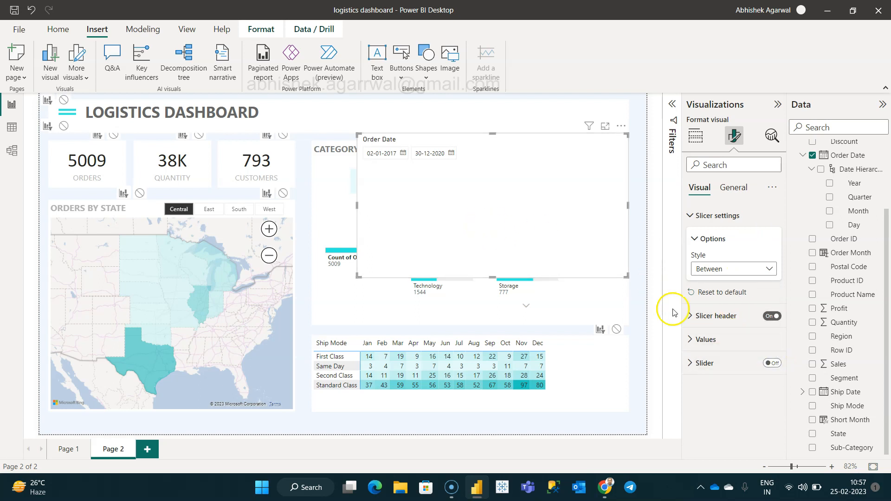
# Shrink the Order Date slicer to a compact box and place it inside the title banner at the end opposite the title
pyautogui.moveTo(491, 275); pyautogui.dragTo(525, 153)
pyautogui.moveTo(628, 145); pyautogui.dragTo(607, 117)
pyautogui.click(637, 135)
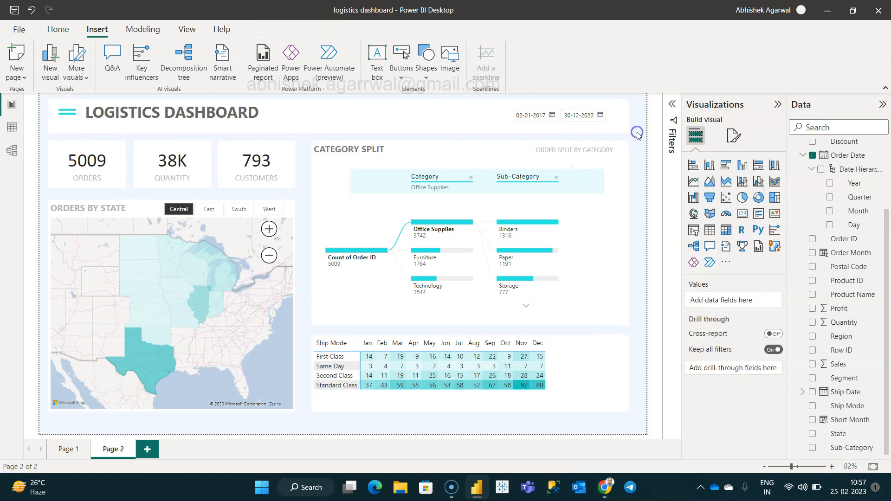
# Compare with the date slicer on Page 1 and make the Page 2 Order Date slicer tall enough for its header to fit
pyautogui.click(66, 450)
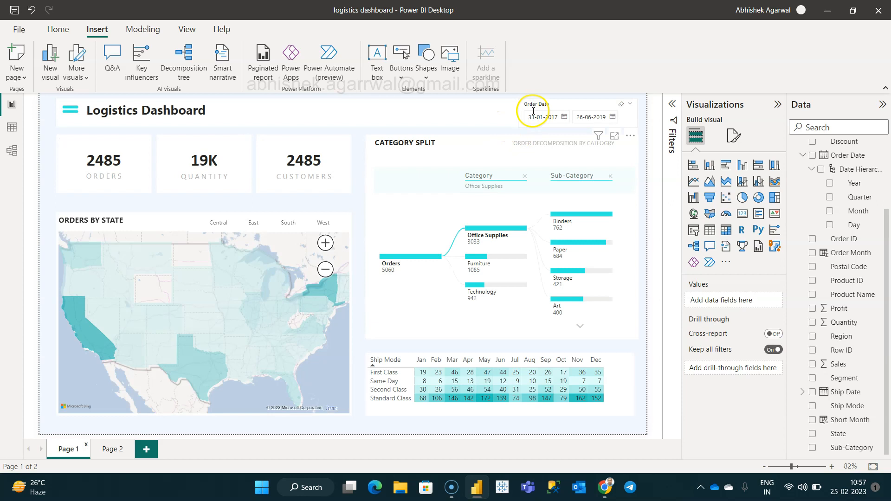
pyautogui.click(106, 458)
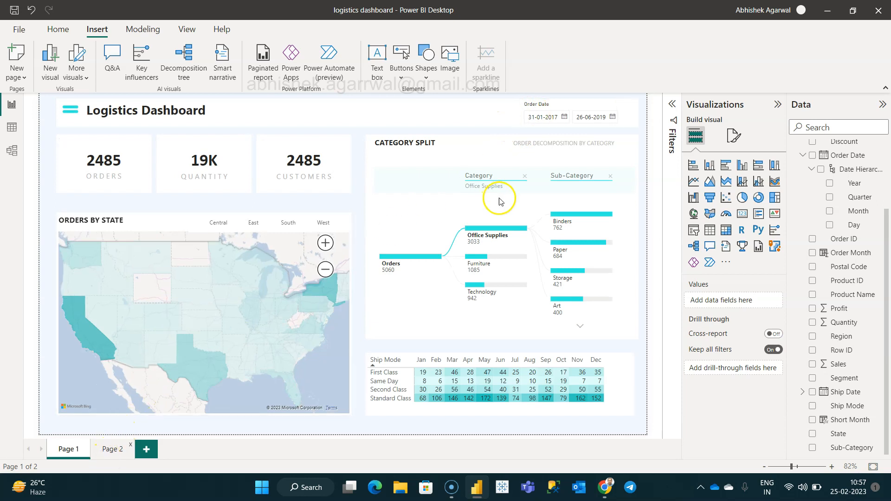
pyautogui.click(607, 120)
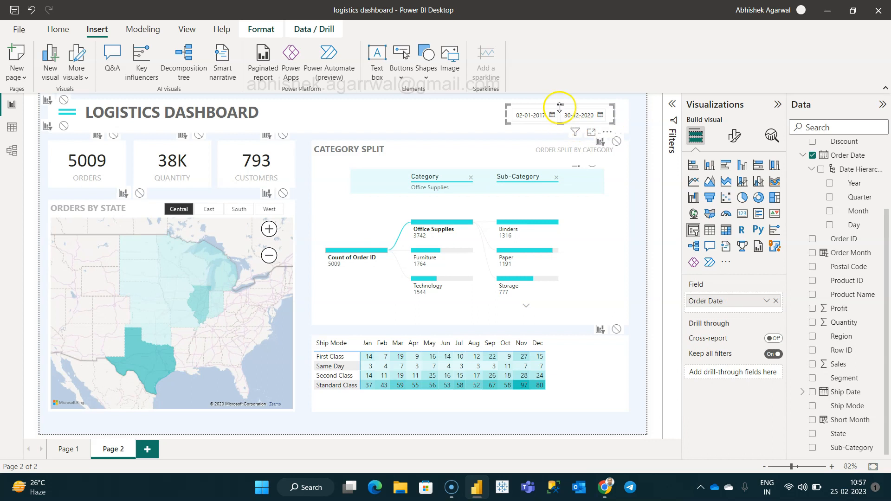
pyautogui.moveTo(560, 107); pyautogui.dragTo(559, 134)
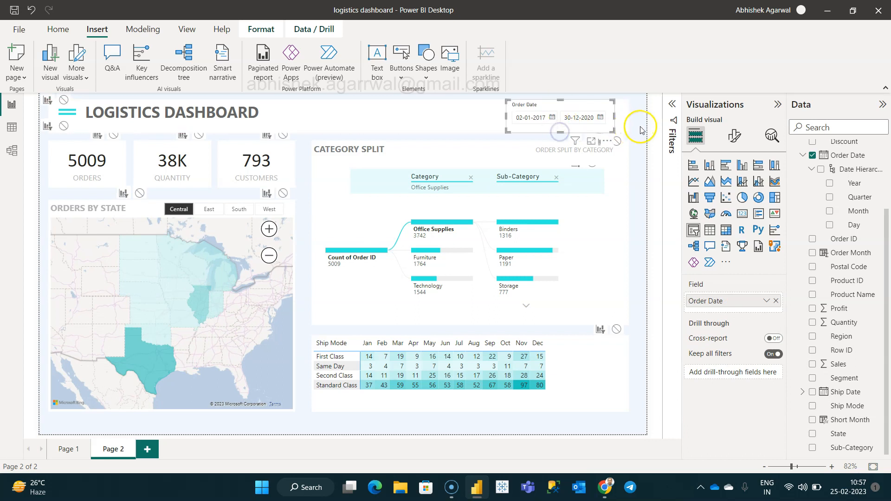
pyautogui.click(640, 129)
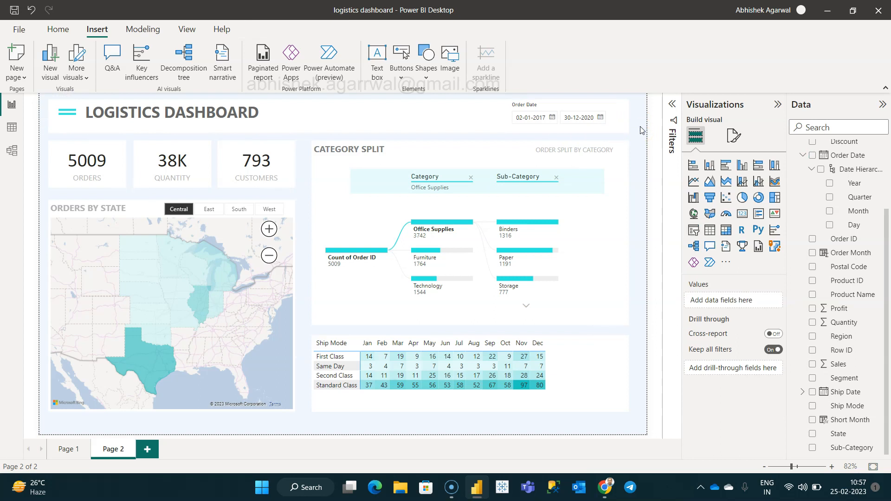
# Clear the Central selection in the Region slicer on Page 2 and compare the page with Page 1
pyautogui.click(178, 210)
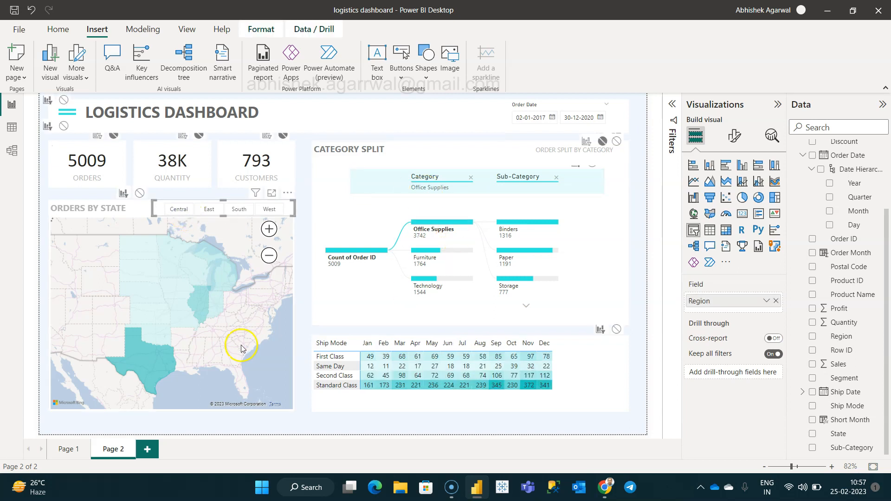
pyautogui.click(65, 457)
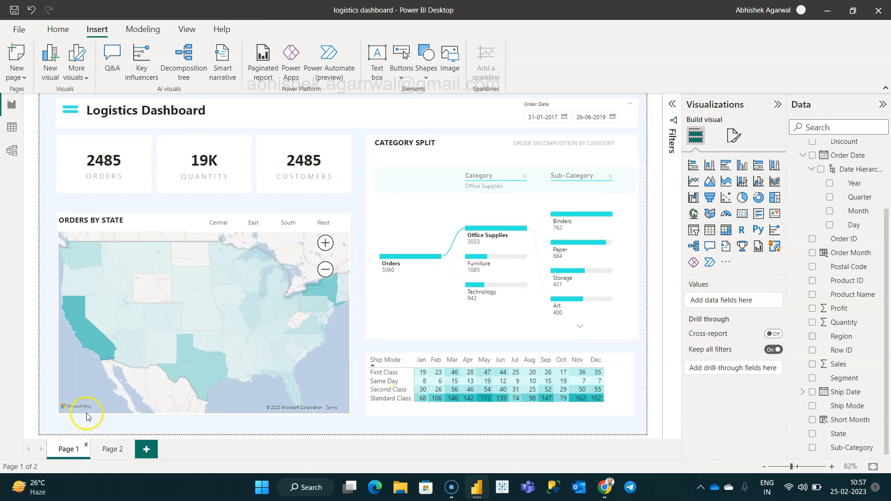
pyautogui.click(106, 449)
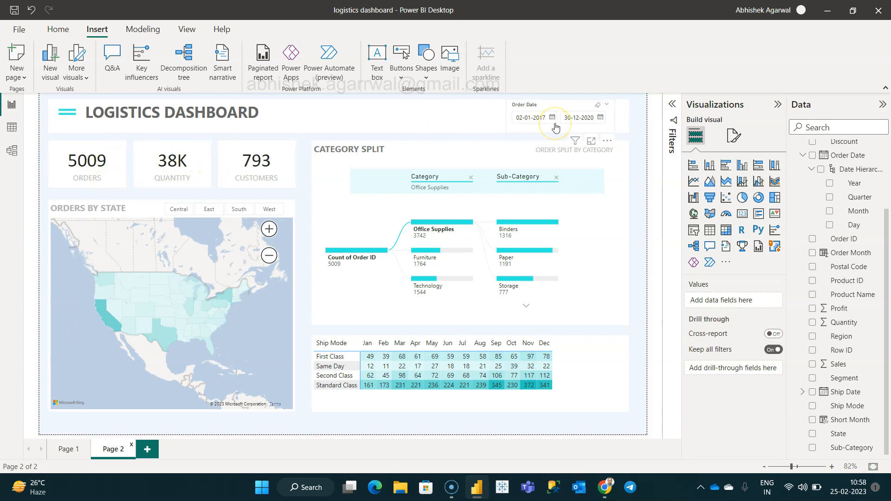
pyautogui.click(180, 181)
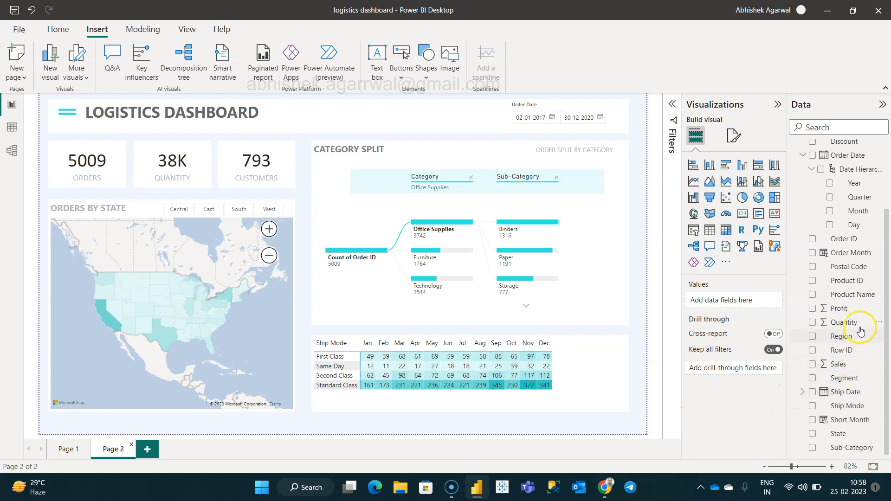
pyautogui.scroll(3, 862, 306)
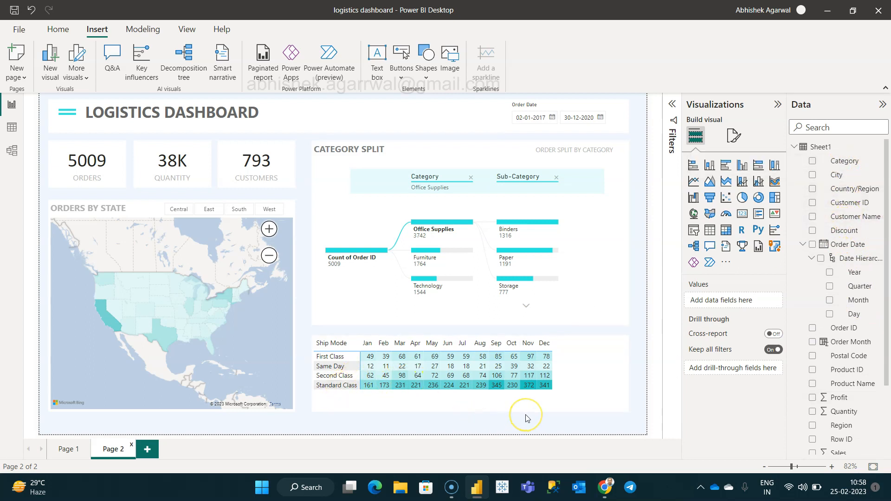
pyautogui.click(563, 431)
pyautogui.click(611, 288)
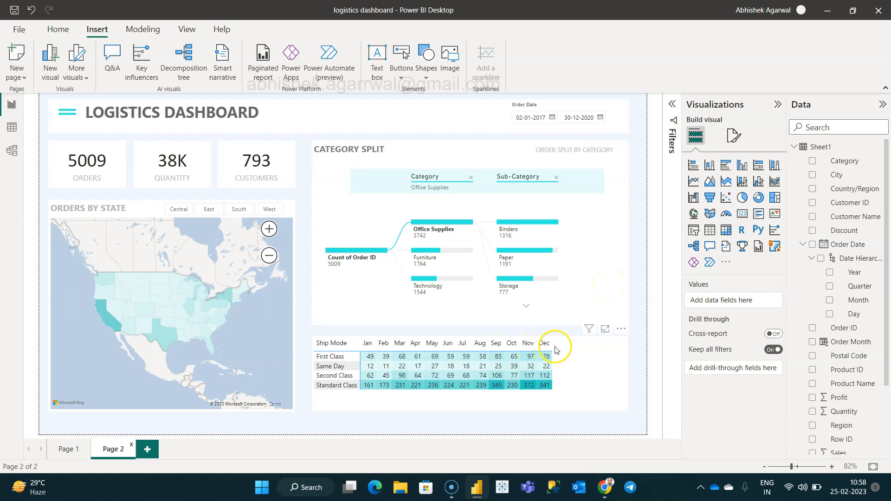
# Widen the Dec column of the ship mode matrix slightly and widen its Jan column as well
pyautogui.moveTo(552, 345); pyautogui.dragTo(626, 348)
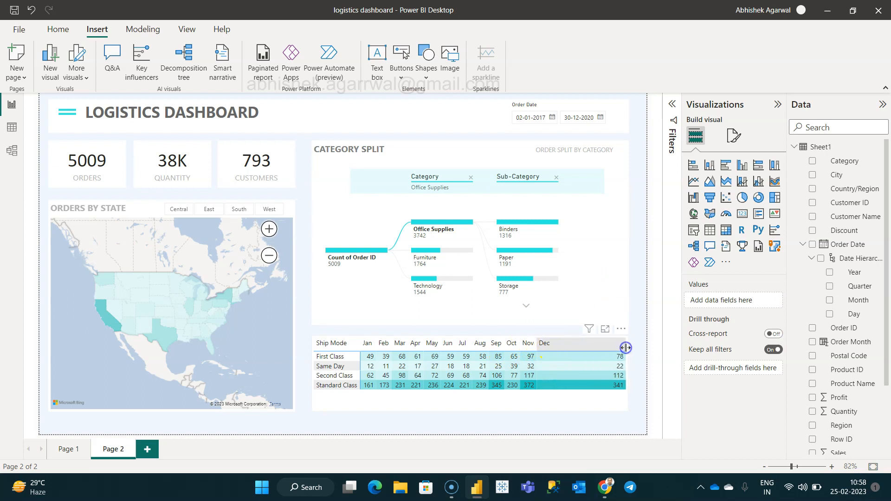
pyautogui.moveTo(534, 346)
pyautogui.mouseDown()
pyautogui.moveTo(589, 346)
pyautogui.moveTo(533, 348)
pyautogui.mouseUp()
pyautogui.moveTo(626, 344); pyautogui.dragTo(563, 346)
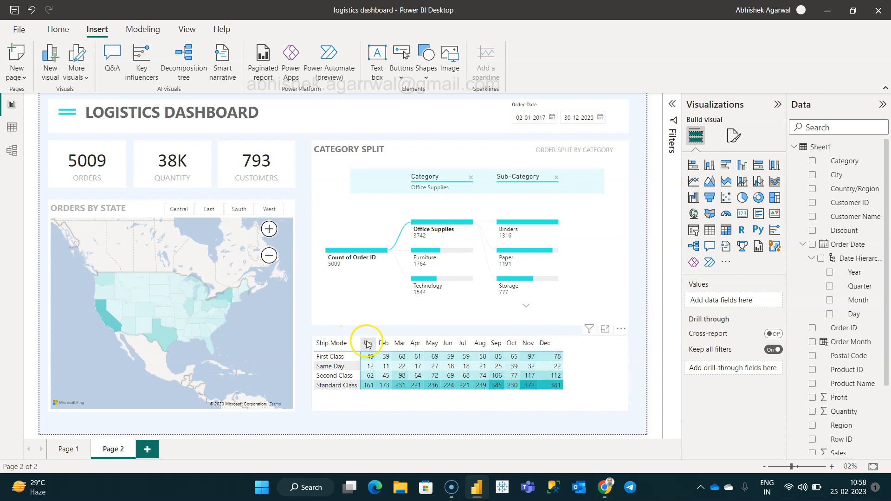
pyautogui.moveTo(377, 344); pyautogui.dragTo(388, 344)
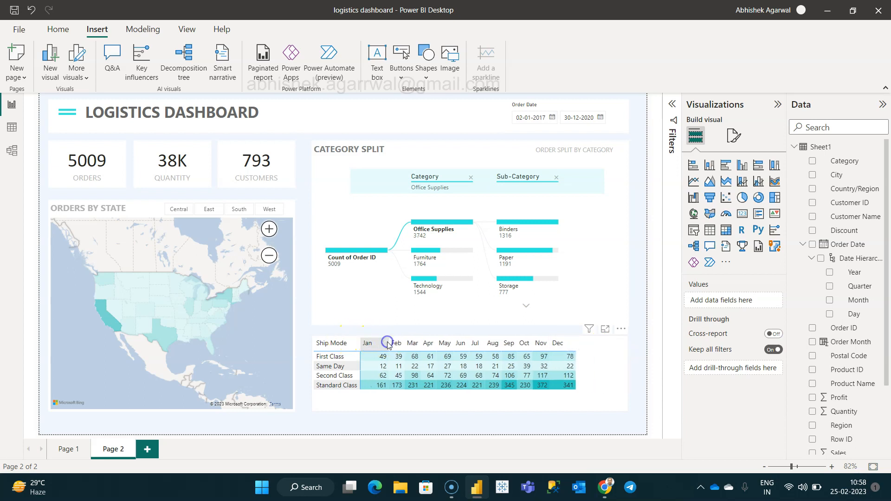
# Look through the Grid and Values formatting settings of the ship mode matrix
pyautogui.click(611, 374)
pyautogui.click(734, 139)
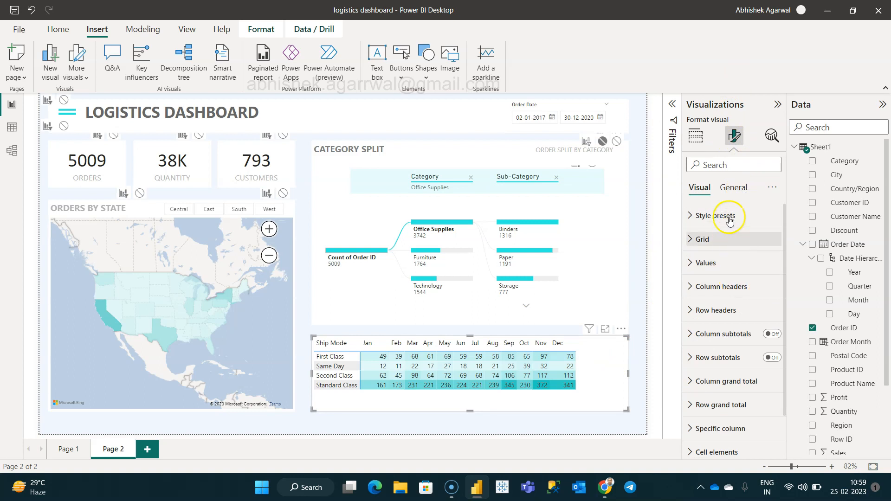
pyautogui.click(729, 240)
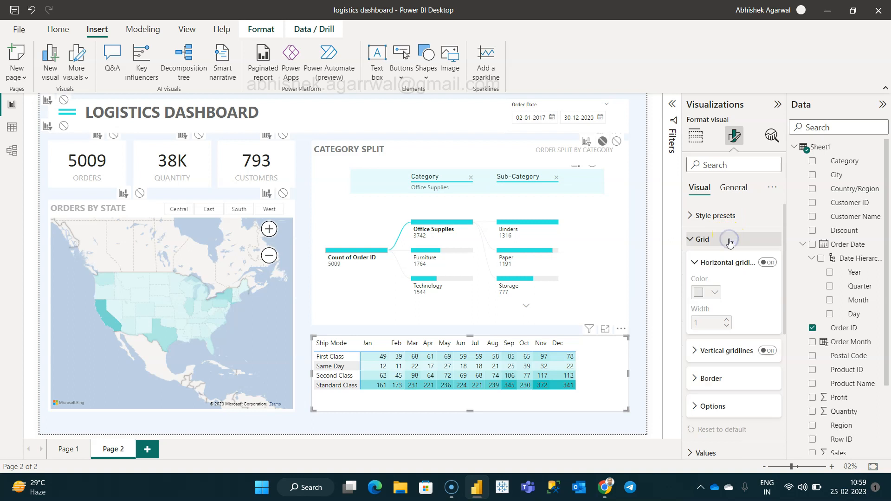
pyautogui.click(729, 240)
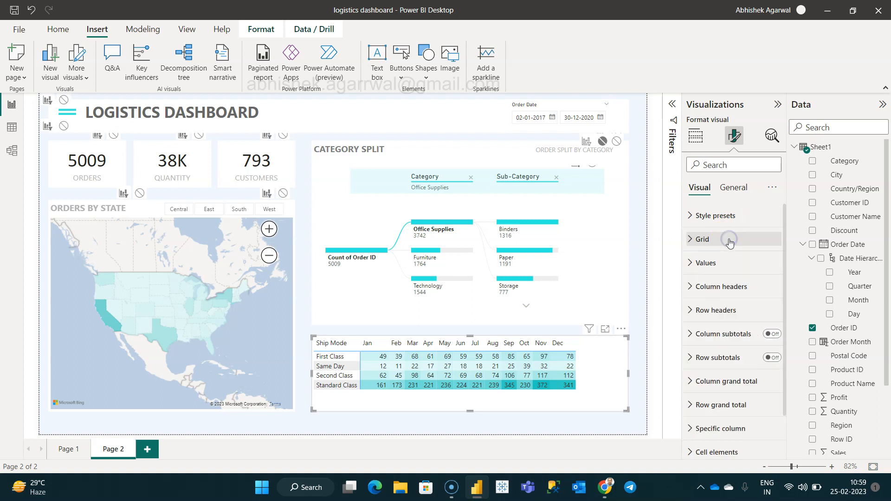
pyautogui.scroll(-1, 720, 391)
pyautogui.scroll(-1, 720, 391)
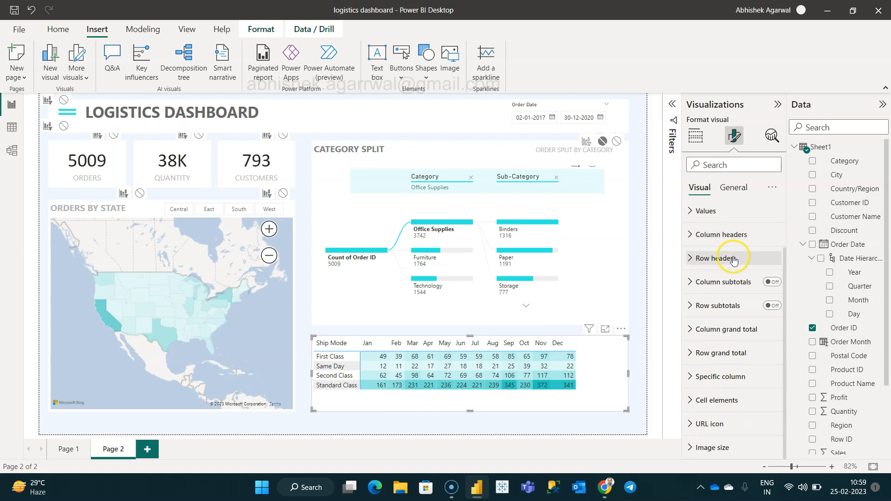
pyautogui.scroll(1, 726, 343)
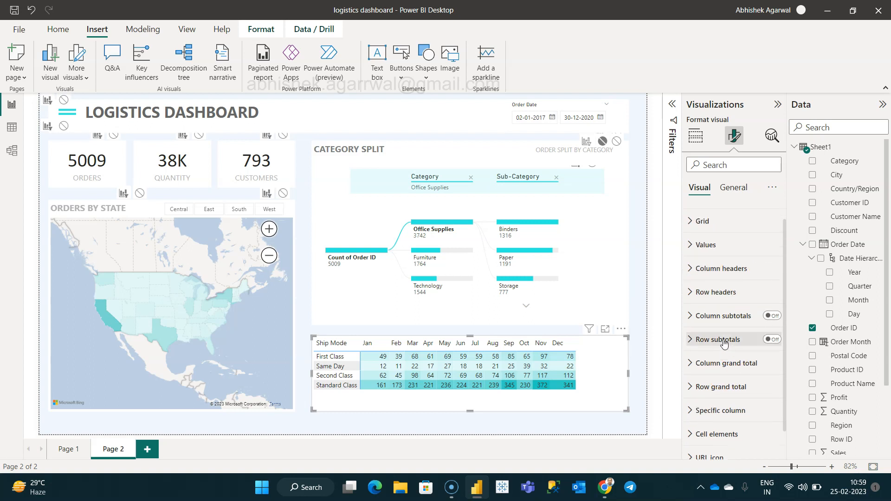
pyautogui.click(731, 263)
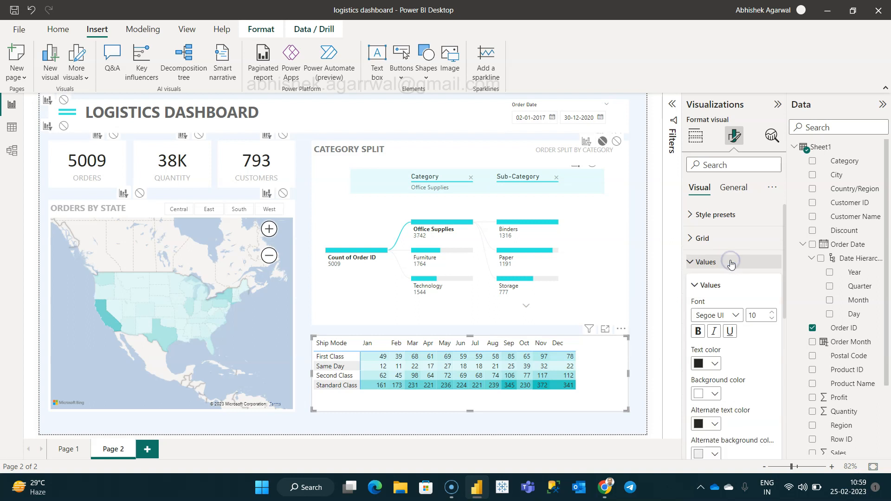
pyautogui.scroll(-3, 746, 359)
pyautogui.click(746, 356)
pyautogui.click(746, 344)
pyautogui.scroll(-1, 746, 346)
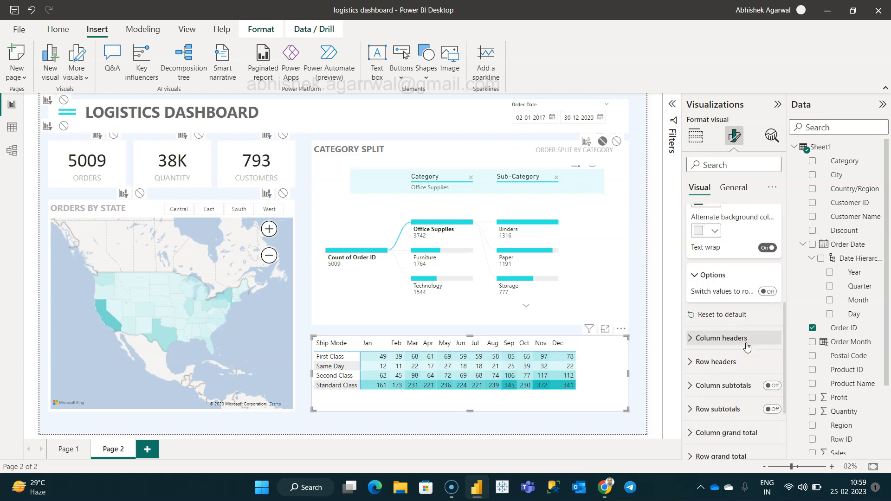
# Reset the ship mode matrix's column widths by switching the column headers' Auto-size width option off and back on
pyautogui.rightClick(746, 346)
pyautogui.click(728, 343)
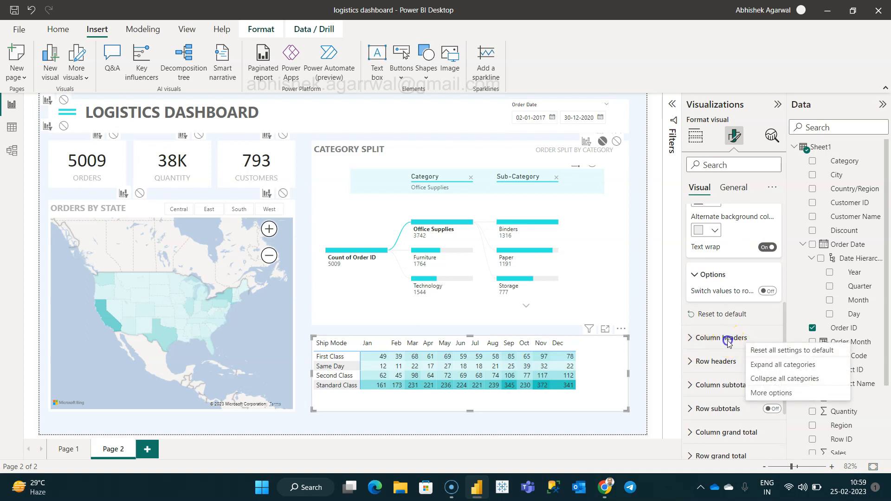
pyautogui.scroll(-4, 710, 342)
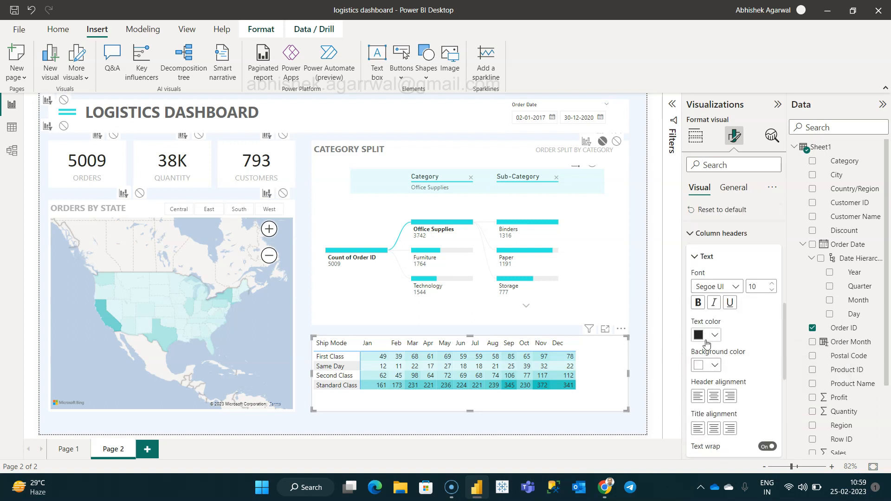
pyautogui.scroll(-1, 706, 343)
pyautogui.click(706, 363)
pyautogui.scroll(-2, 705, 363)
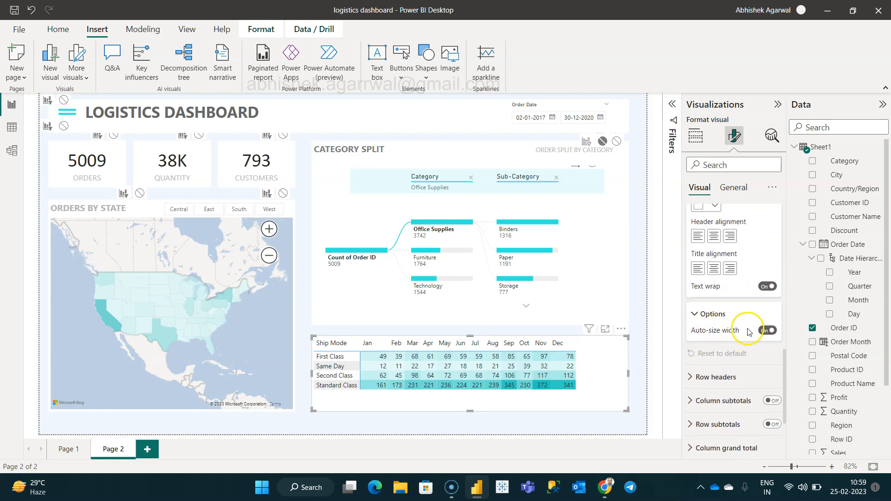
pyautogui.click(767, 331)
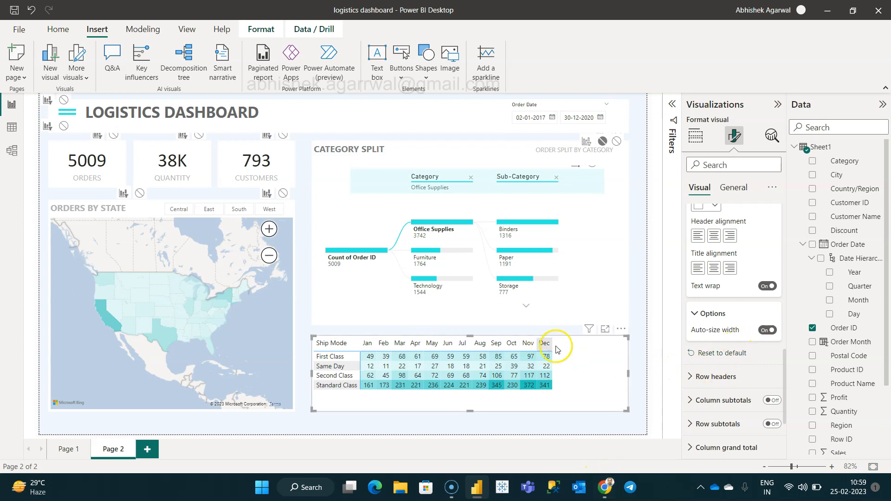
# Widen the Jan, Feb and Mar columns of the ship mode matrix by hand
pyautogui.click(599, 353)
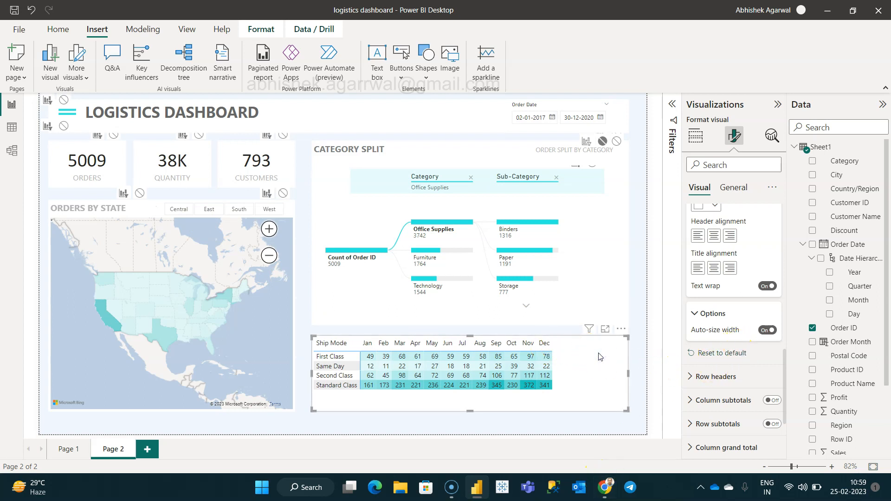
pyautogui.scroll(-2, 719, 360)
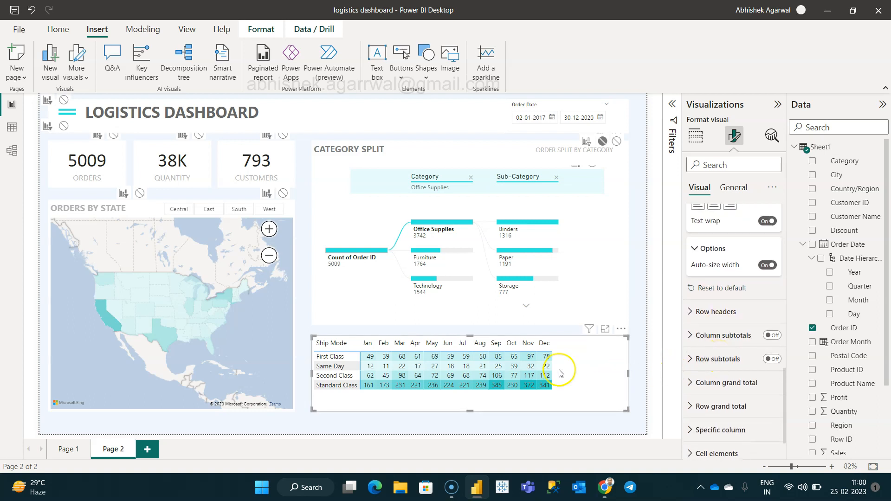
pyautogui.moveTo(374, 346); pyautogui.dragTo(433, 345)
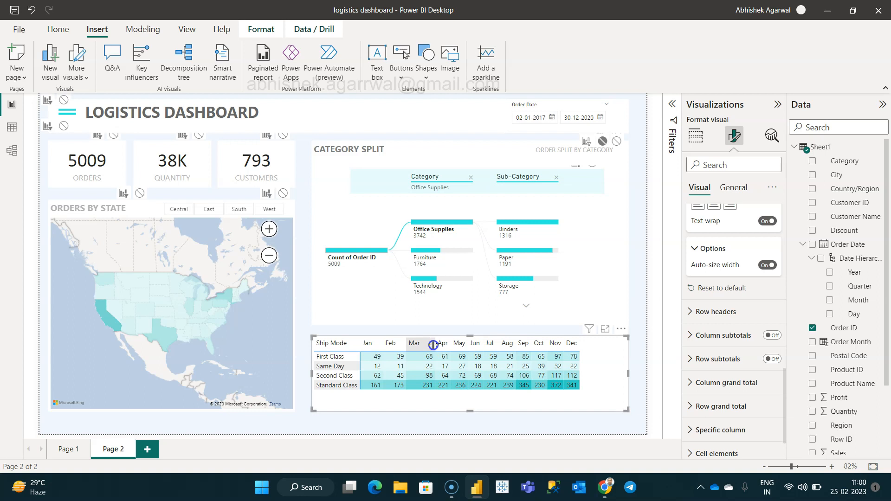
pyautogui.click(460, 344)
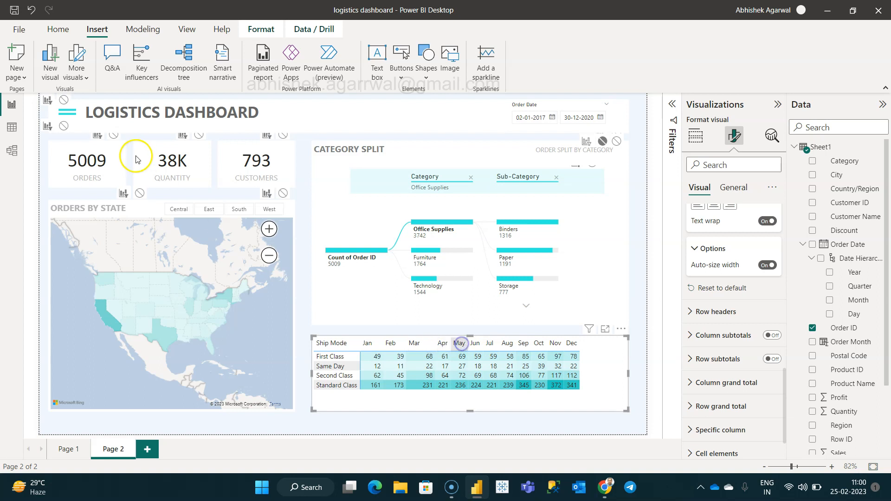
# Inspect the Short Month column and its formula in the Sheet1 data table, and return to the report page
pyautogui.click(13, 128)
pyautogui.hscroll(6, 529, 288)
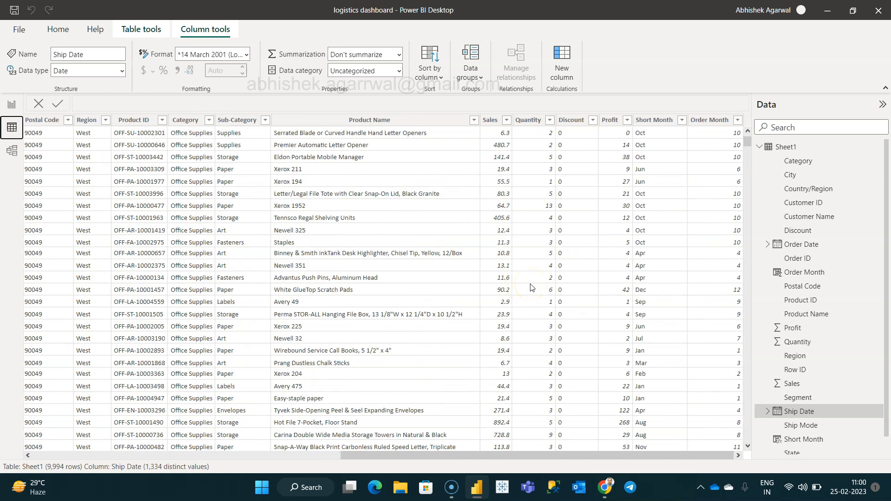
pyautogui.click(654, 122)
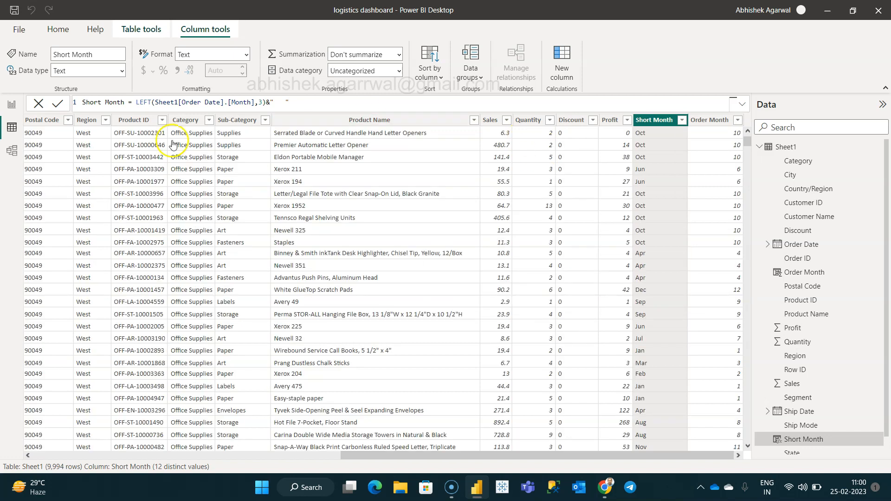
pyautogui.click(12, 106)
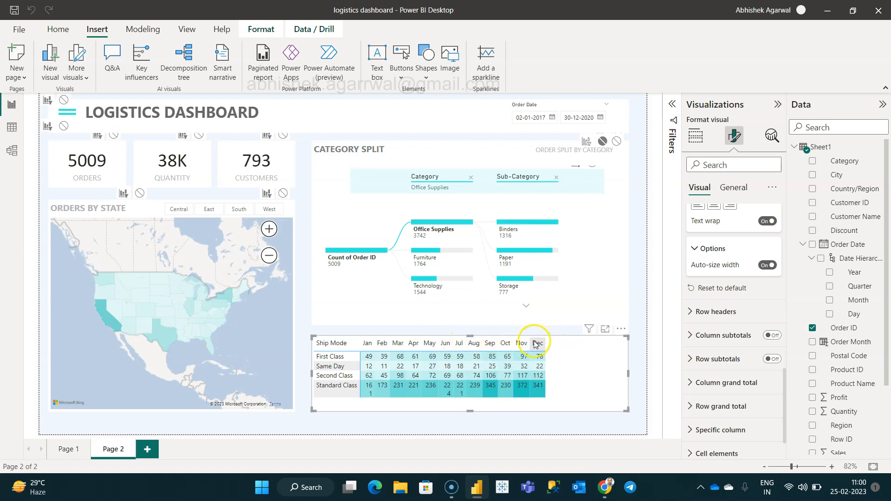
# Widen the Nov column of the ship mode matrix slightly and clear the accidental Nov selection
pyautogui.moveTo(531, 346); pyautogui.dragTo(535, 344)
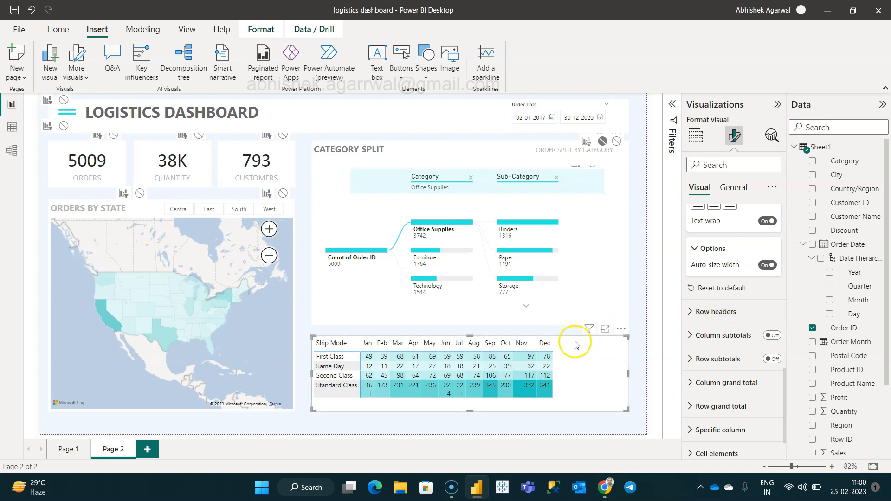
pyautogui.moveTo(536, 344); pyautogui.dragTo(539, 346)
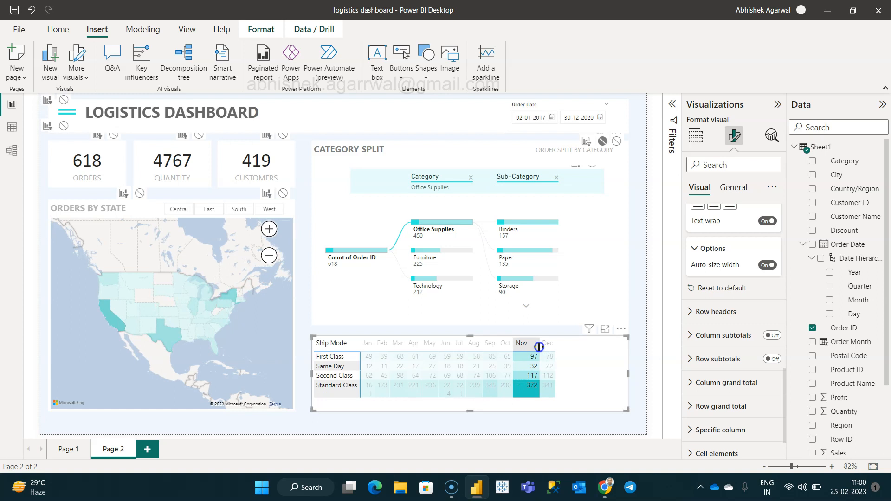
pyautogui.click(584, 354)
pyautogui.click(67, 101)
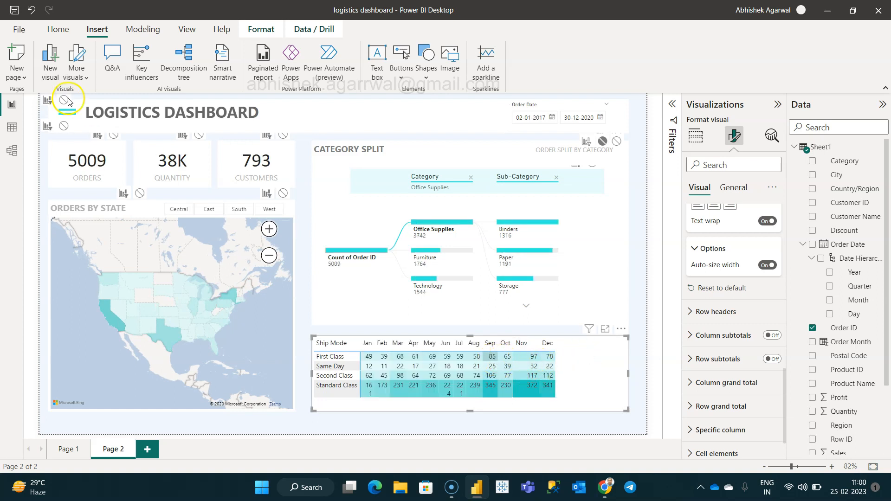
pyautogui.doubleClick(130, 224)
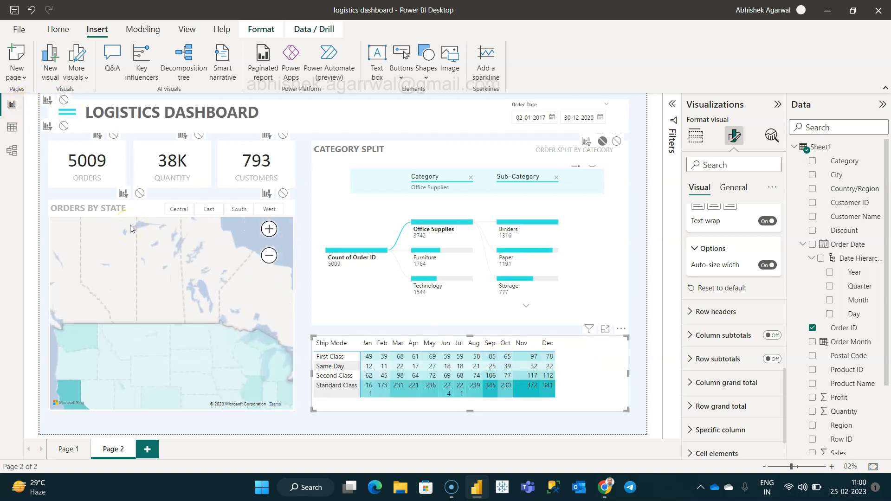
pyautogui.scroll(1, 130, 224)
pyautogui.scroll(-3, 130, 225)
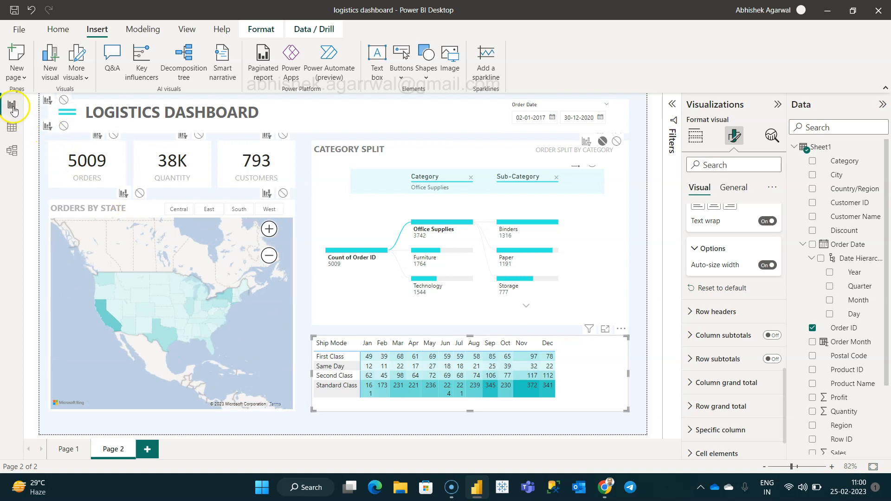
# Collapse the ribbon to give the report canvas more room
pyautogui.click(886, 88)
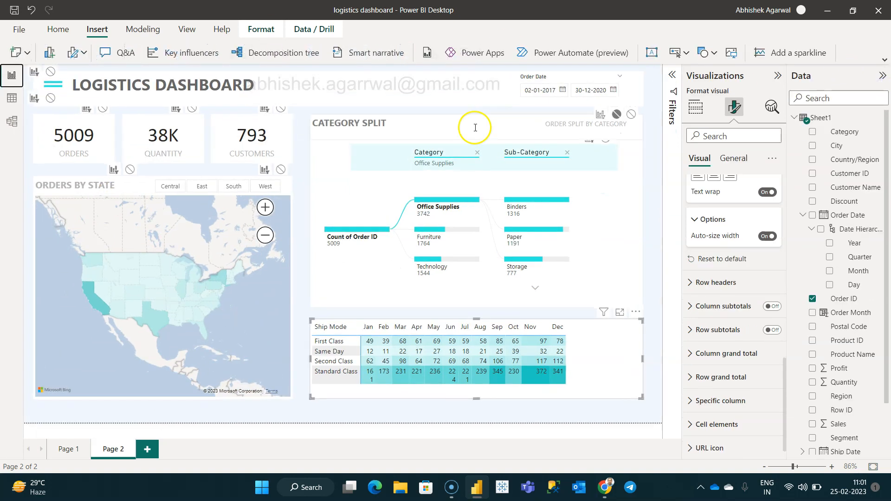